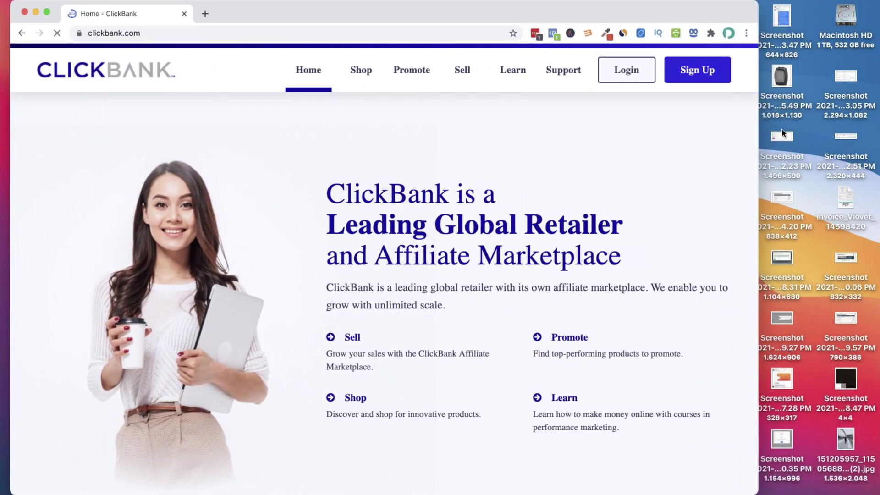
# Stretch the Chrome window across the full screen width and go to the ClickBank sign-in page
pyautogui.moveTo(758, 121); pyautogui.dragTo(876, 121)
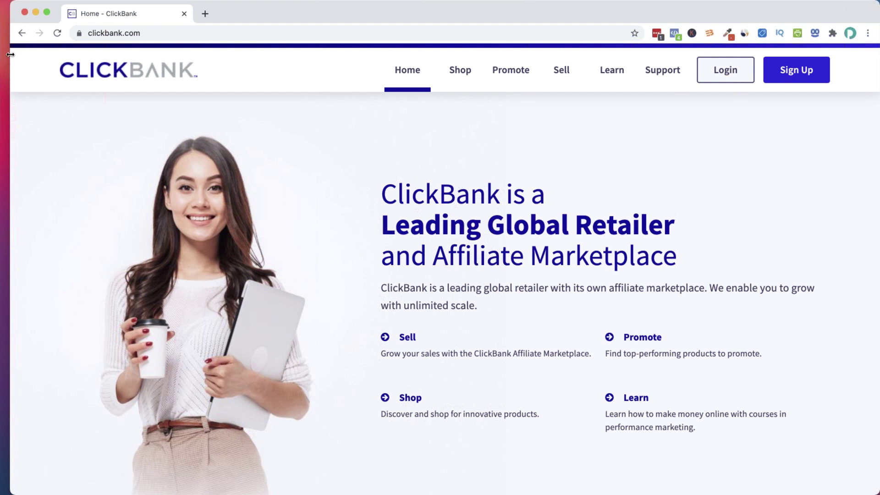
pyautogui.moveTo(10, 57); pyautogui.dragTo(1, 58)
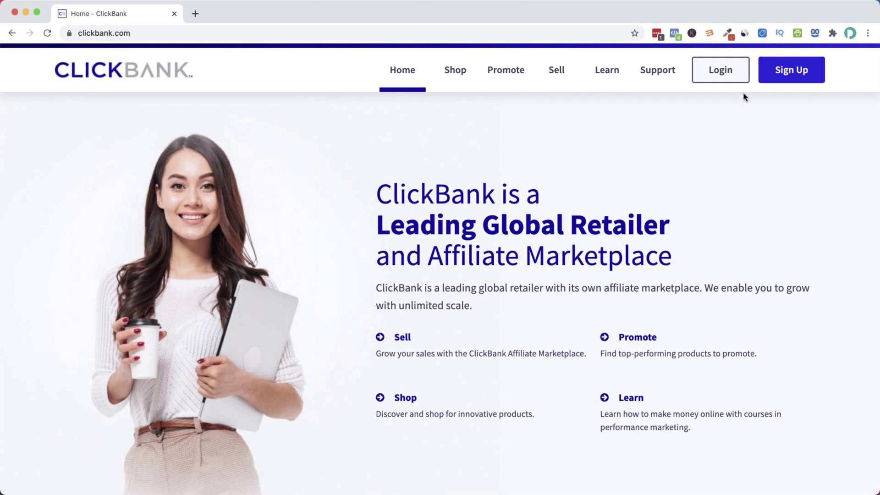
pyautogui.click(735, 71)
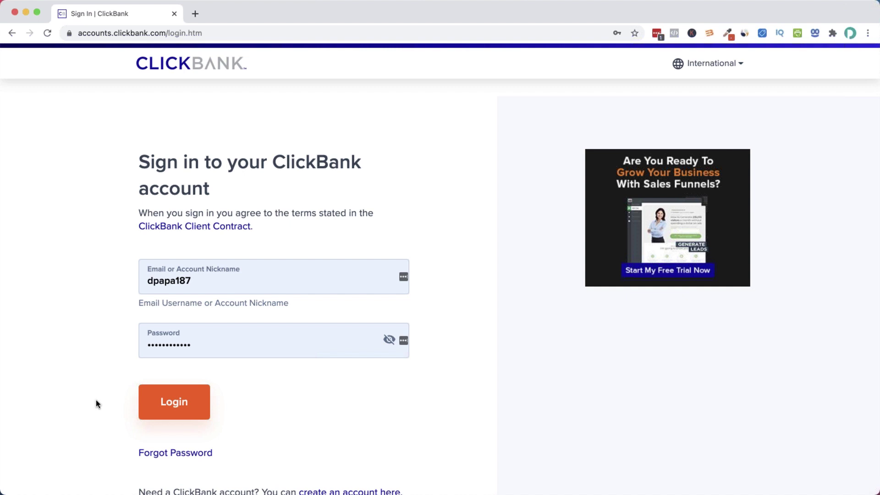
# Log in to ClickBank with the saved account nickname and password
pyautogui.click(188, 412)
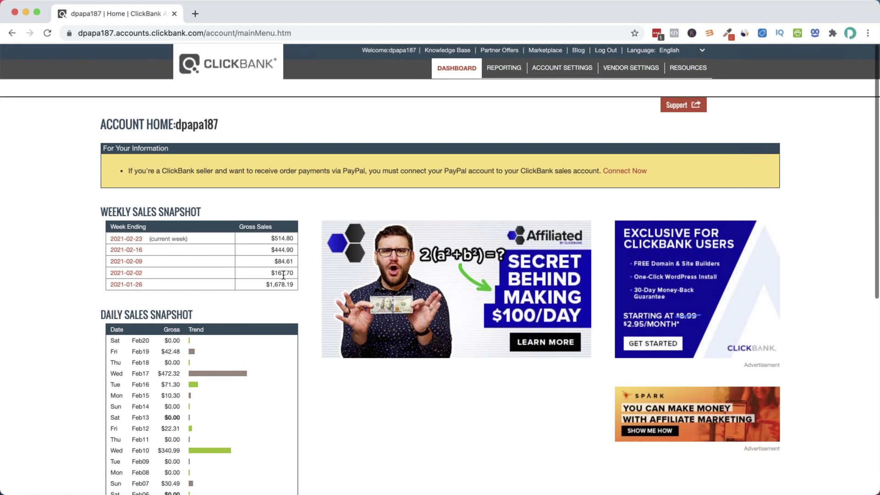
# Switch Transaction Quality to the Affiliate tab and select the current and last month sales figures
pyautogui.scroll(-3, 244, 300)
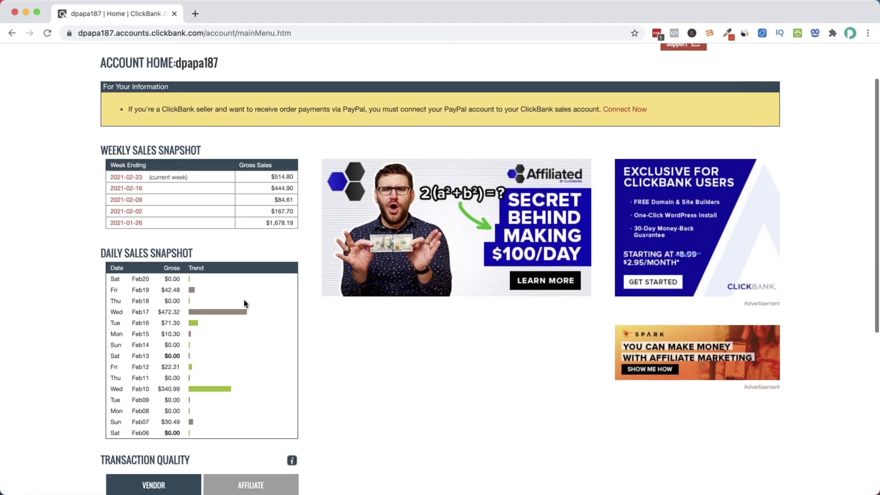
pyautogui.scroll(-1, 249, 284)
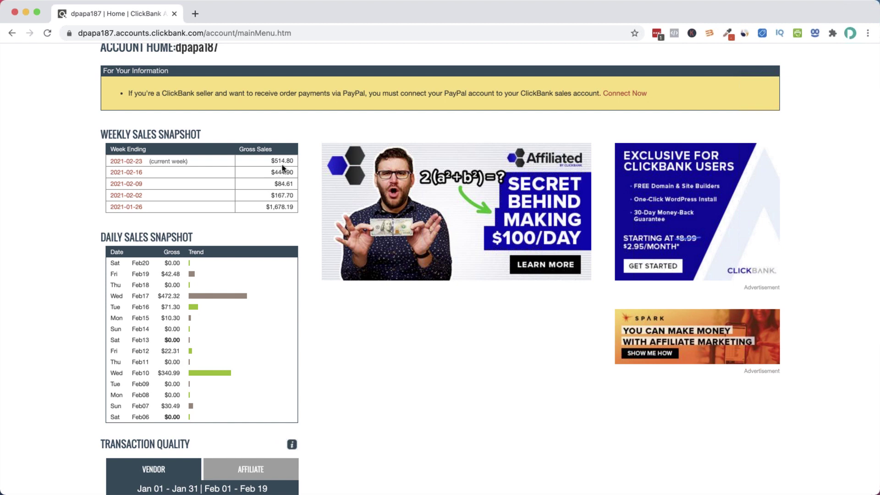
pyautogui.scroll(-4, 231, 421)
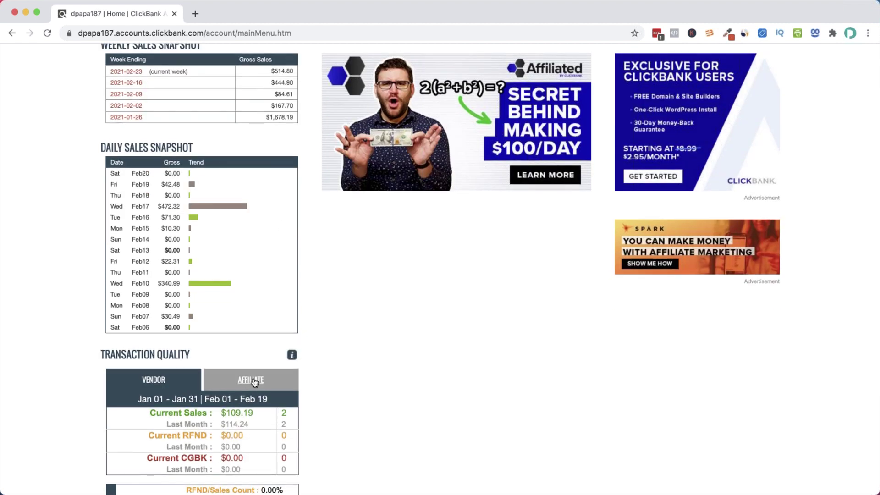
pyautogui.click(254, 382)
pyautogui.moveTo(211, 424); pyautogui.dragTo(288, 424)
pyautogui.click(289, 423)
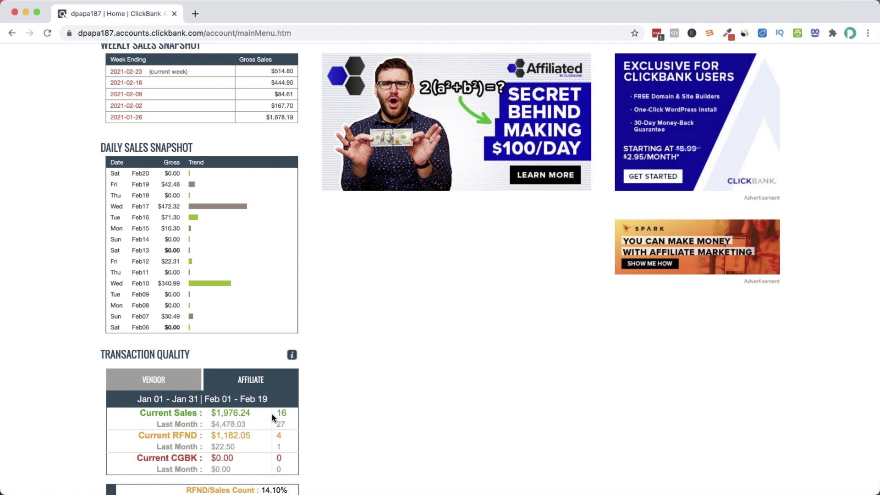
pyautogui.moveTo(205, 412); pyautogui.dragTo(287, 417)
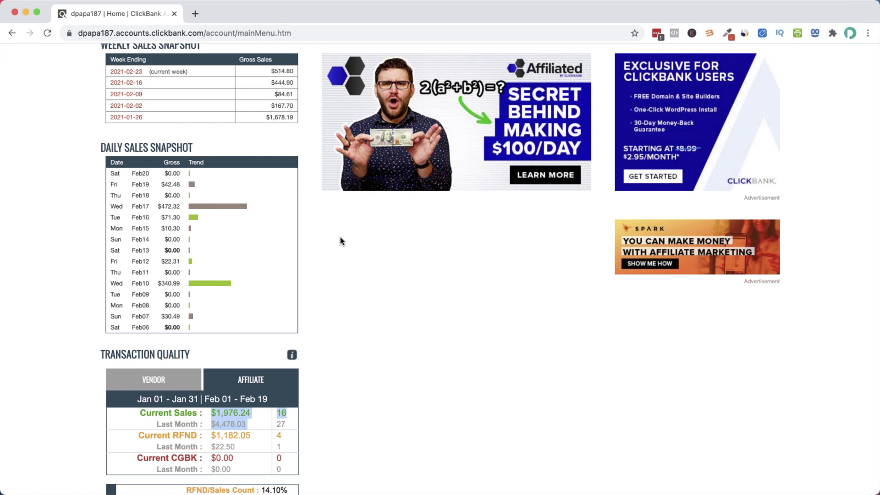
# Return to the top of the dashboard and open the affiliate Marketplace
pyautogui.scroll(5, 319, 273)
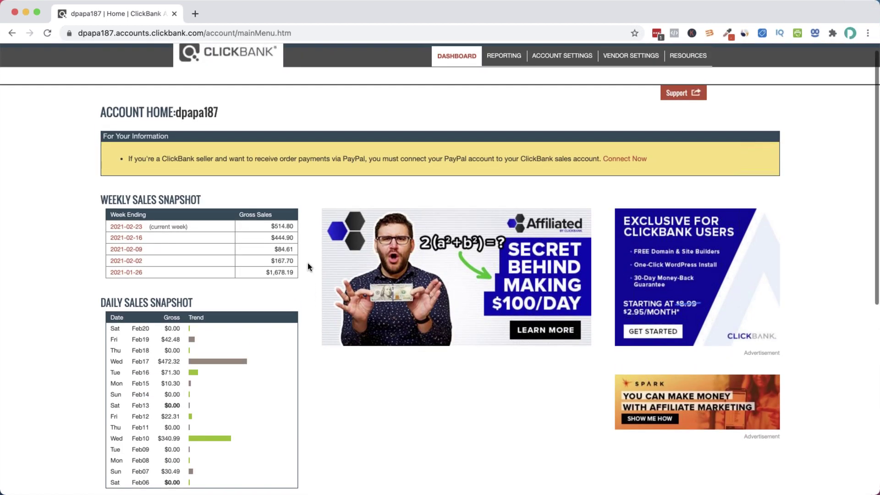
pyautogui.scroll(1, 305, 266)
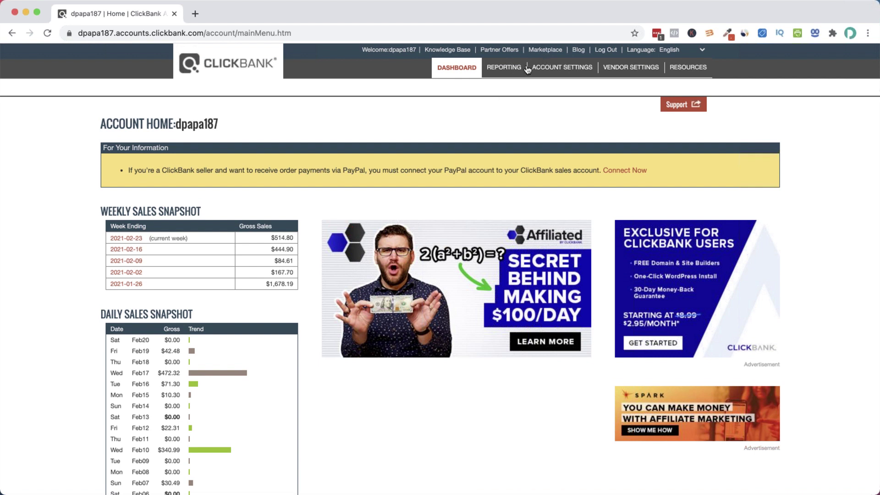
pyautogui.click(551, 51)
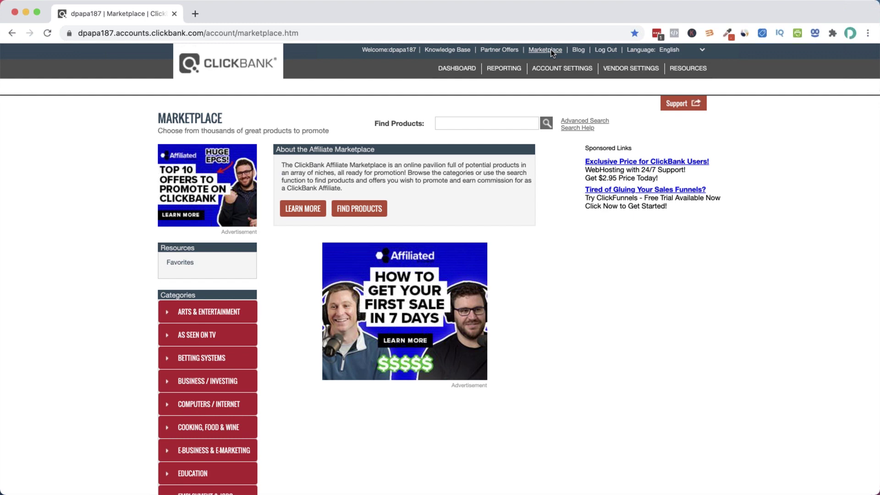
# Run an empty Find Products search to list all 3443 products ranked high to low
pyautogui.click(546, 123)
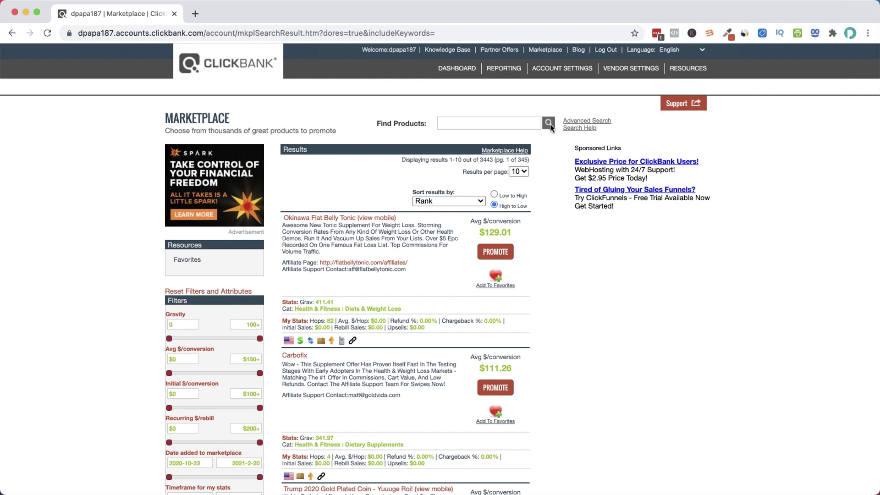
pyautogui.scroll(-20, 458, 221)
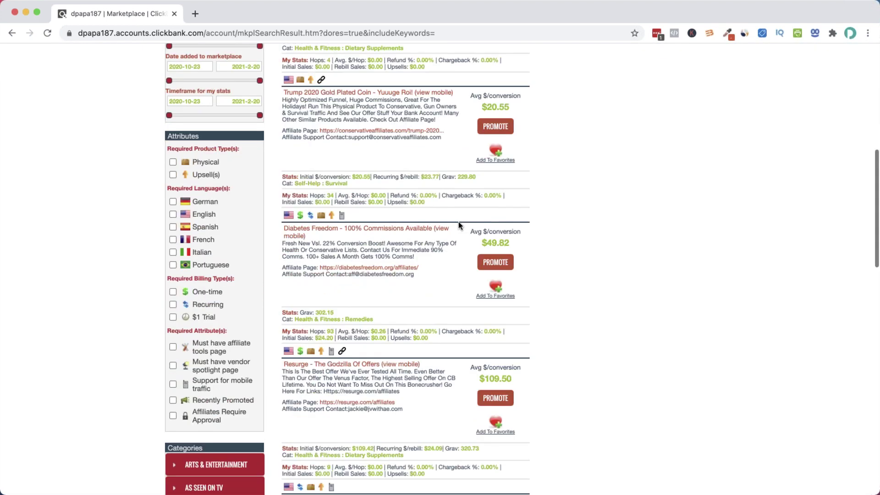
pyautogui.scroll(20, 459, 222)
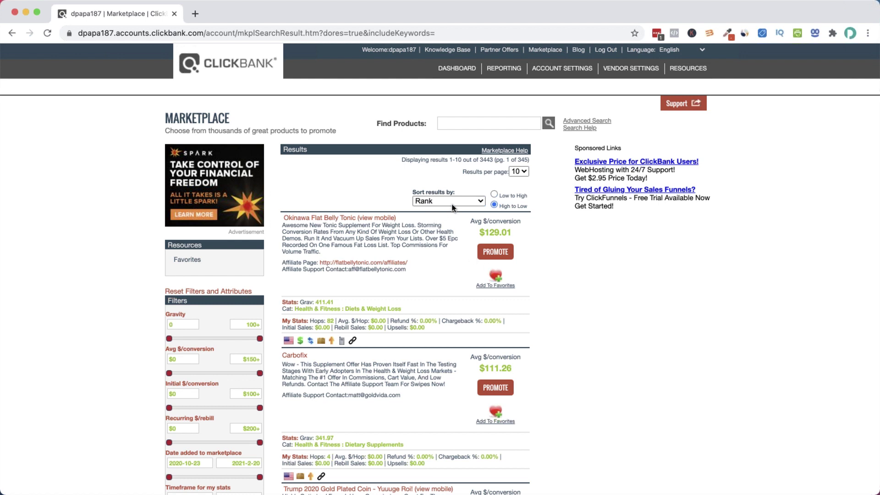
pyautogui.scroll(-2, 504, 174)
# Set Results per page to 50 and scroll down through the product listings
pyautogui.click(525, 145)
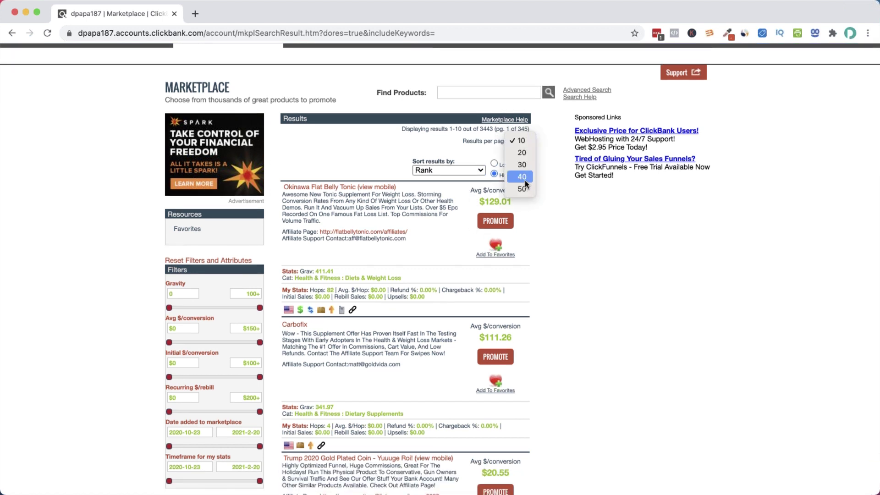
pyautogui.click(521, 189)
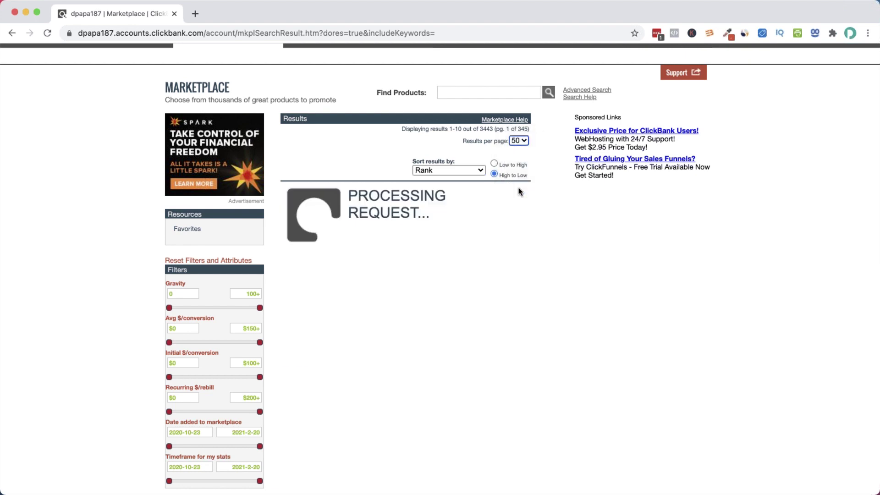
pyautogui.scroll(-9, 404, 210)
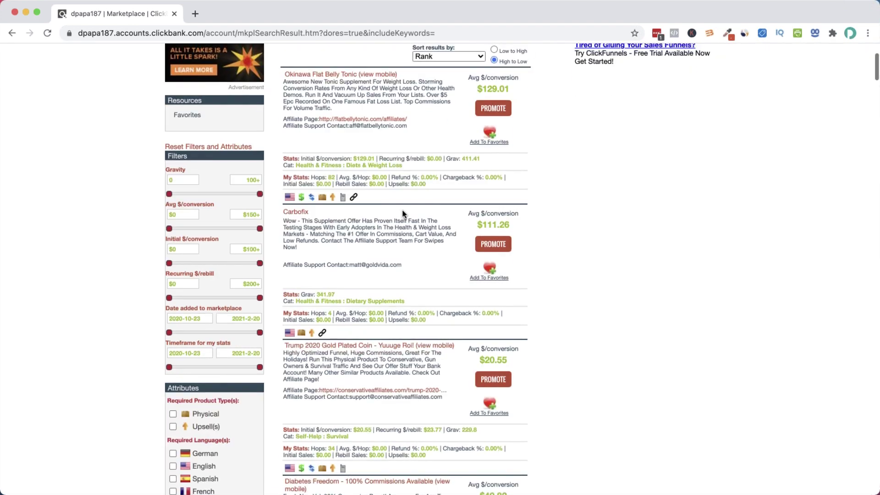
pyautogui.scroll(-4, 402, 210)
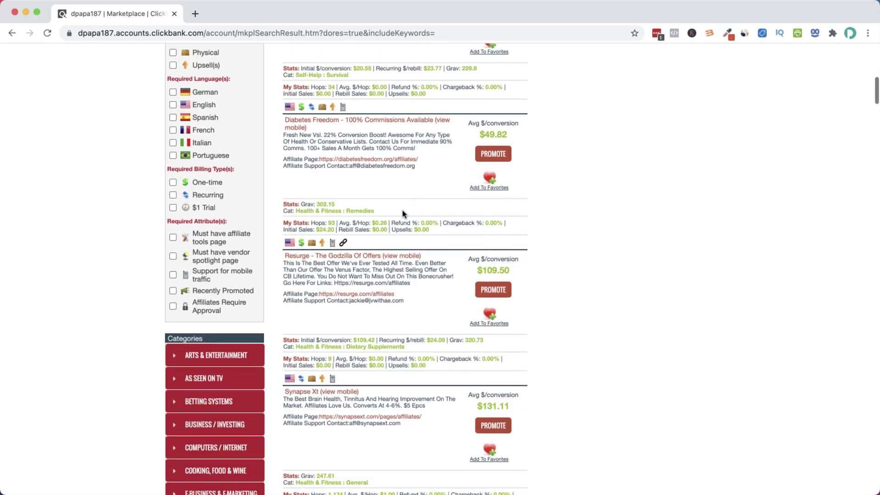
pyautogui.scroll(-3, 402, 214)
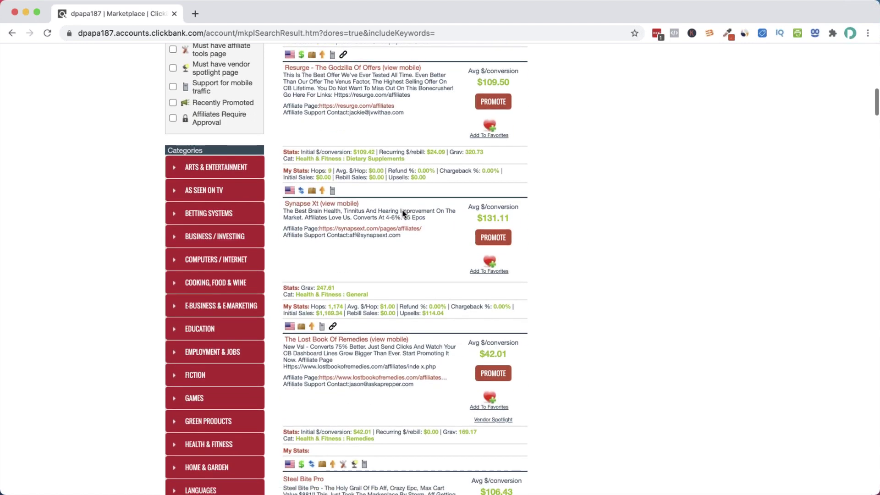
pyautogui.scroll(-8, 402, 214)
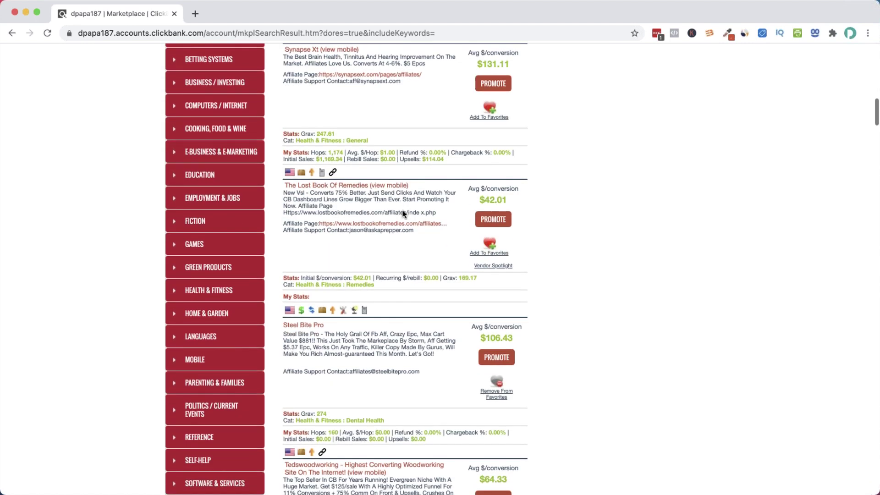
pyautogui.scroll(-1, 402, 213)
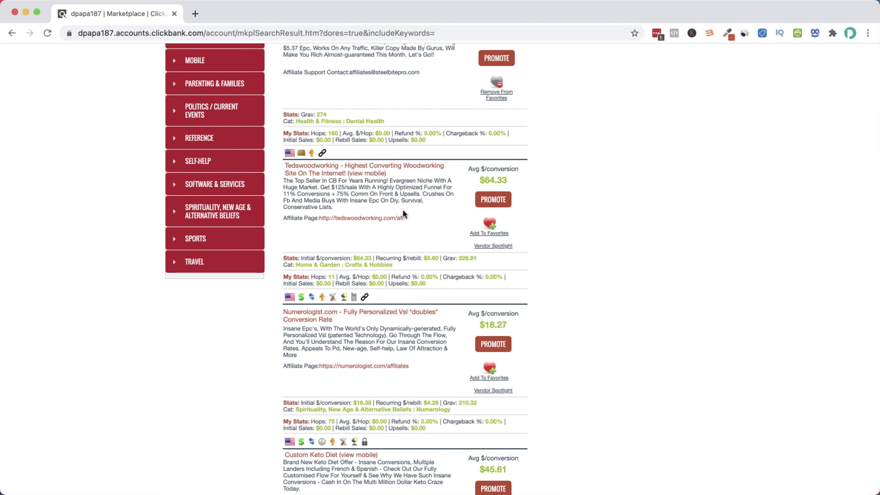
pyautogui.scroll(-4, 403, 213)
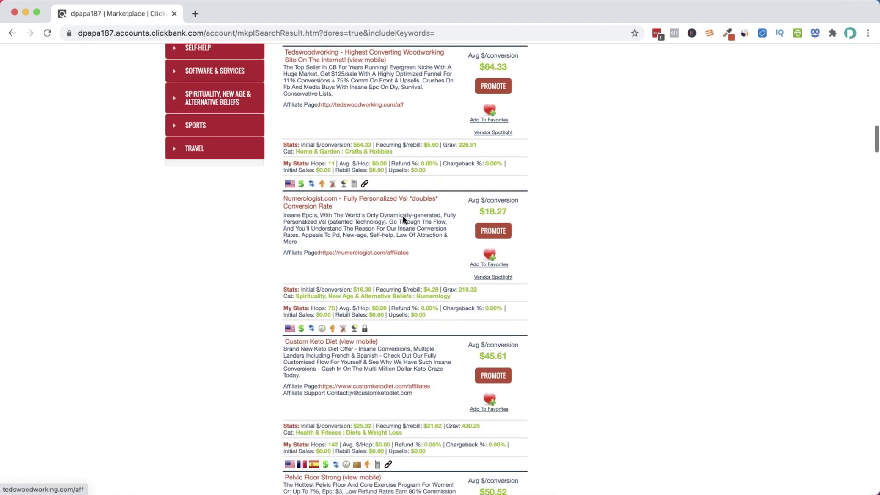
pyautogui.scroll(-1, 403, 216)
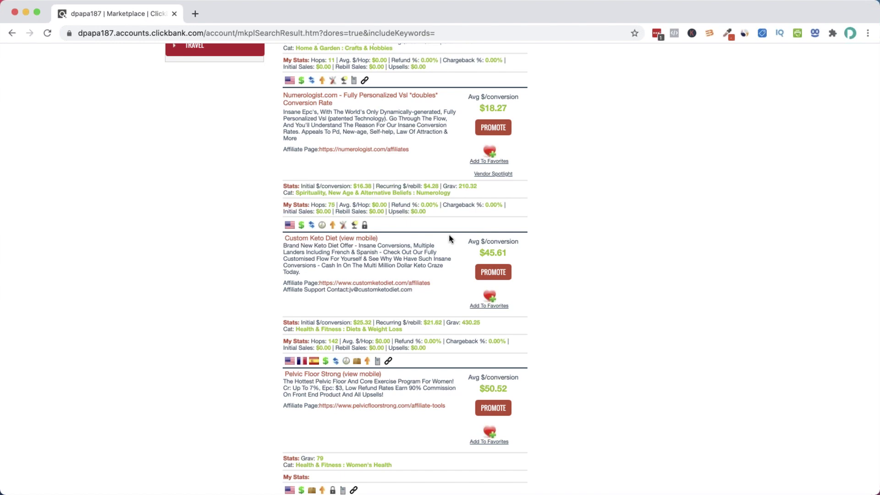
# Review listings such as Tedswoodworking, then scroll back to the top of the results
pyautogui.scroll(15, 449, 234)
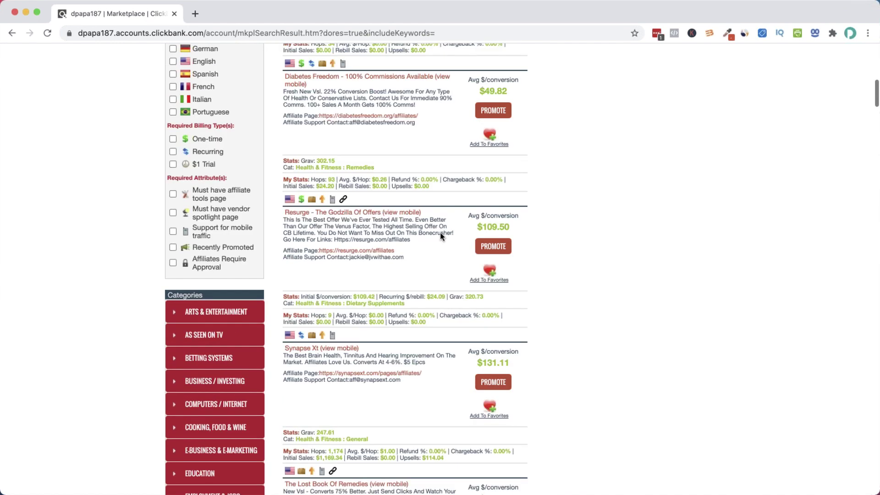
pyautogui.scroll(10, 441, 233)
pyautogui.scroll(-5, 443, 236)
pyautogui.scroll(-2, 442, 237)
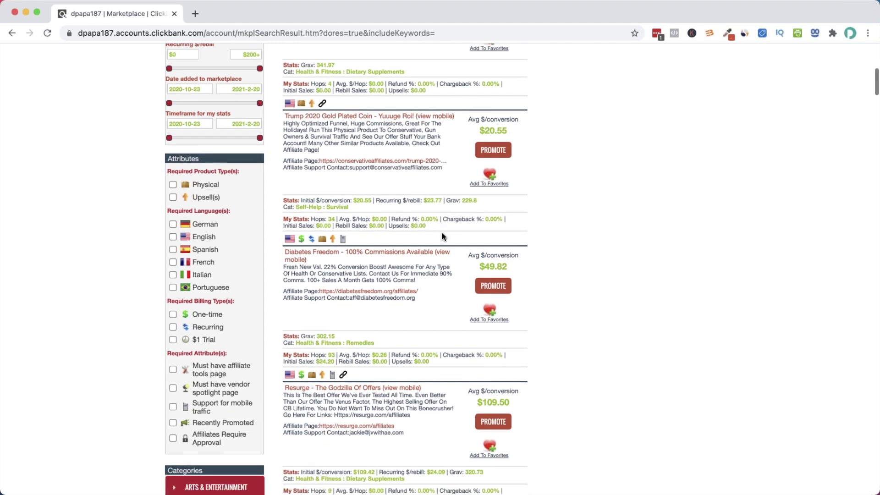
pyautogui.scroll(-2, 443, 237)
pyautogui.scroll(1, 442, 231)
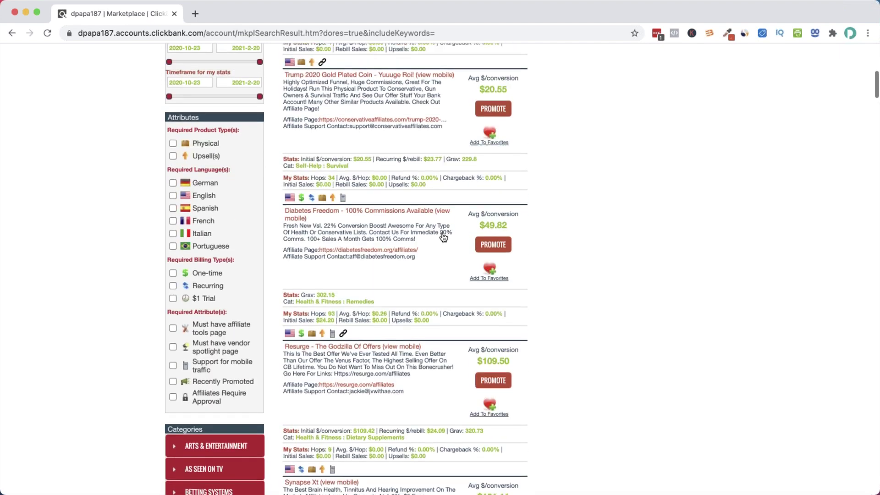
pyautogui.scroll(5, 315, 218)
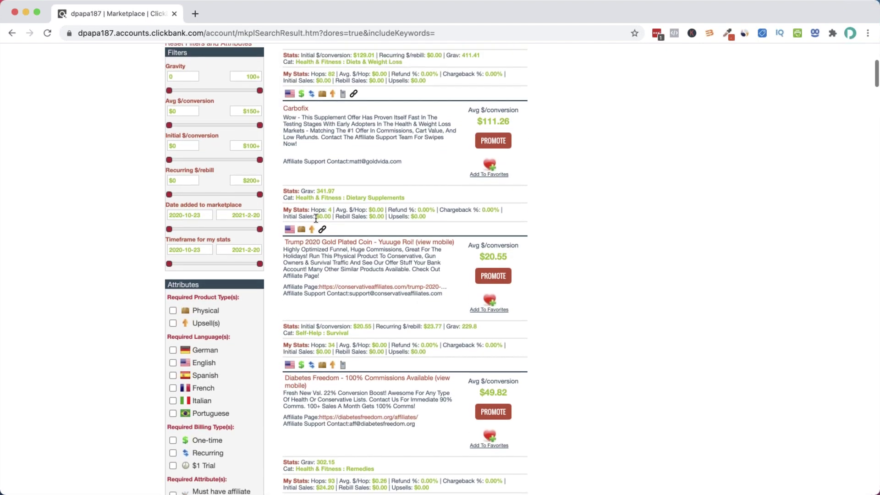
pyautogui.scroll(2, 315, 218)
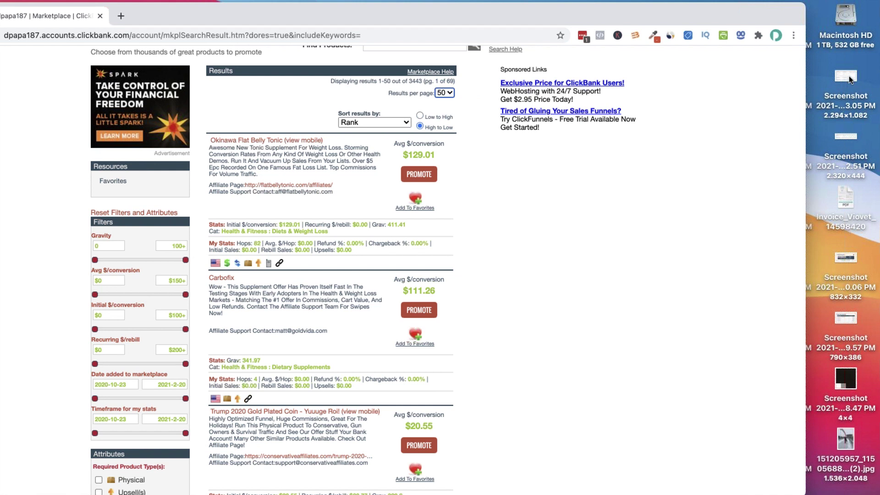
# Open the 1.53.05 ad-policy screenshot in Preview alongside the supplement-policy one
pyautogui.click(845, 138)
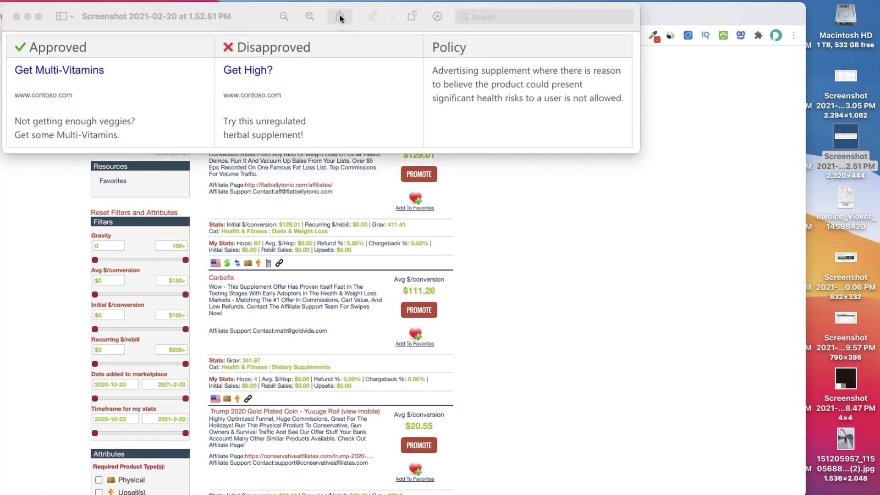
pyautogui.moveTo(208, 14); pyautogui.dragTo(300, 113)
pyautogui.doubleClick(844, 79)
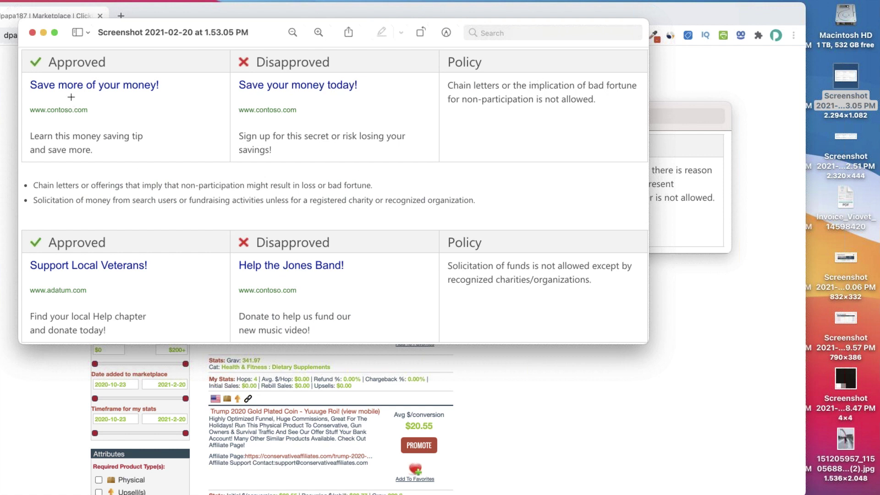
# Arrange both screenshot windows and close the 1.52.51 supplement-policy screenshot
pyautogui.moveTo(38, 86); pyautogui.dragTo(226, 105)
pyautogui.click(321, 106)
pyautogui.moveTo(202, 25); pyautogui.dragTo(352, 247)
pyautogui.click(302, 167)
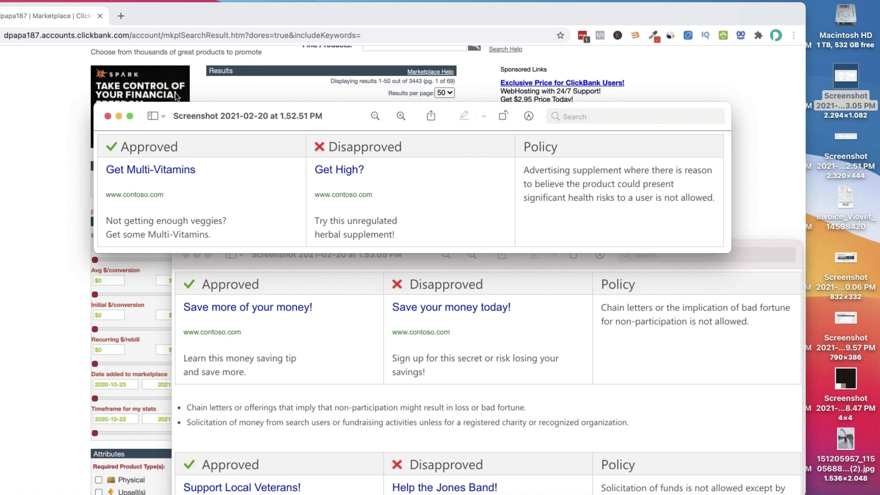
pyautogui.click(107, 116)
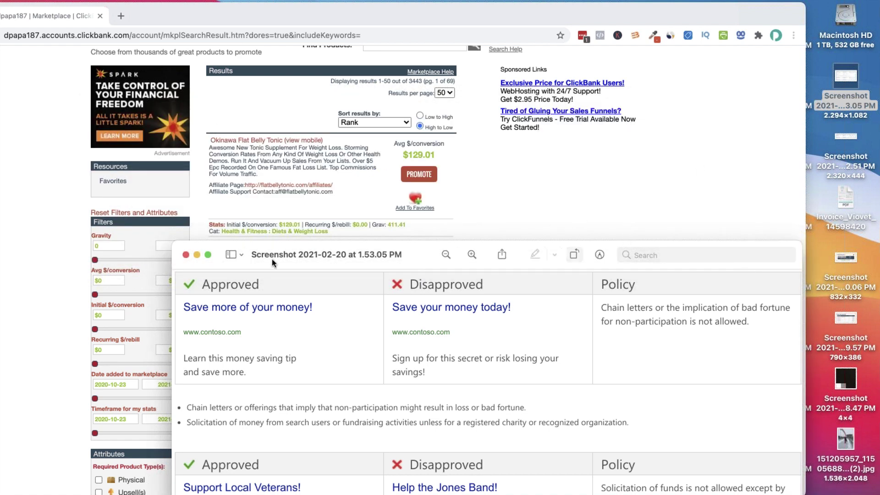
# Close the chain-letter policy screenshot and scroll down the Marketplace results to the category sidebar
pyautogui.click(186, 254)
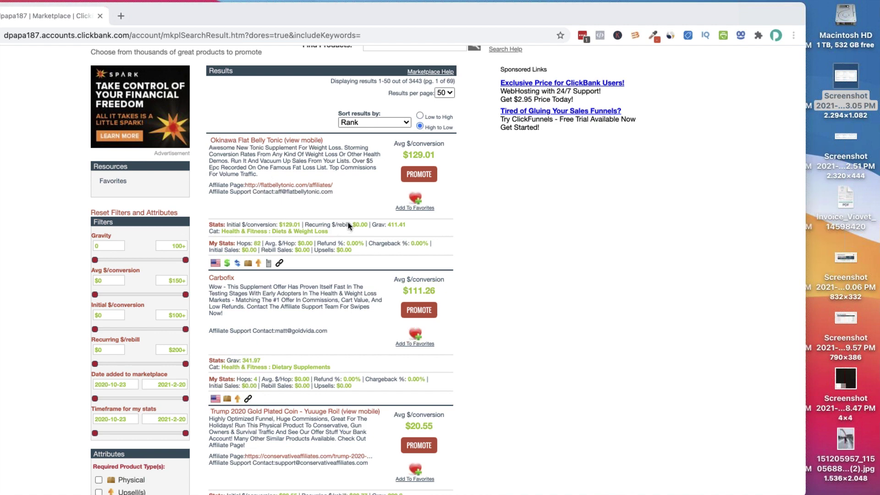
pyautogui.scroll(-5, 415, 277)
pyautogui.scroll(-5, 415, 278)
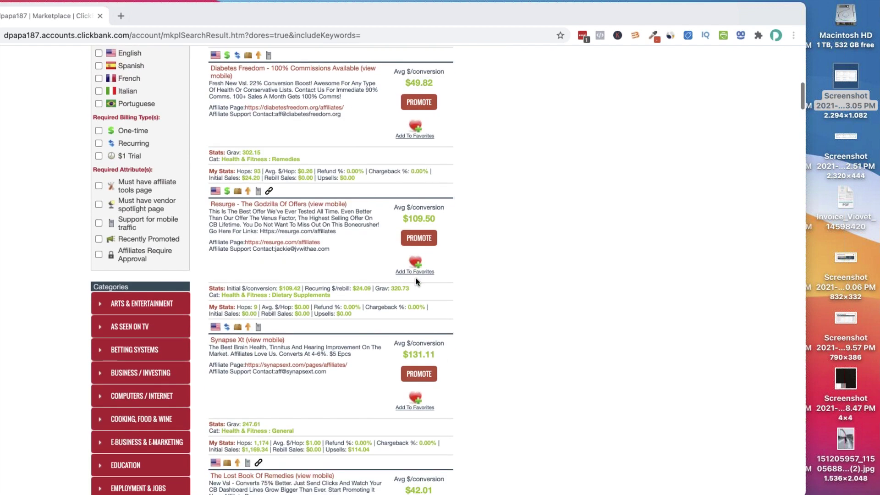
pyautogui.scroll(-1, 415, 277)
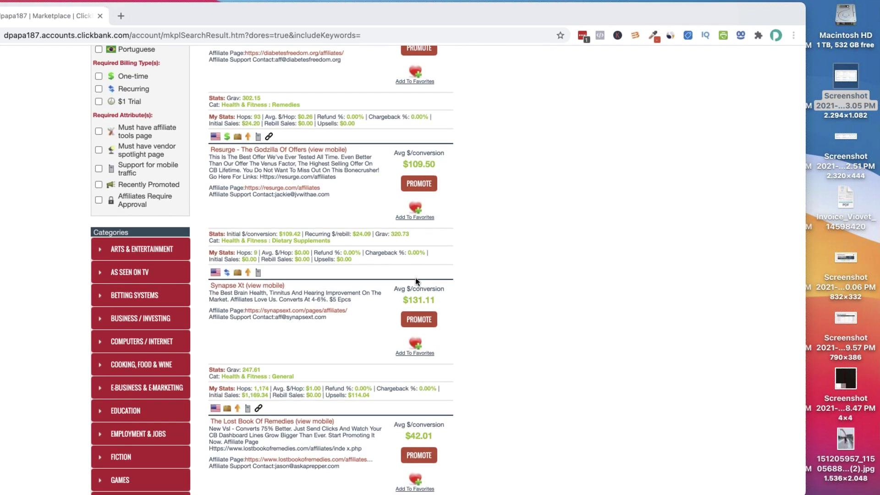
pyautogui.scroll(-2, 415, 276)
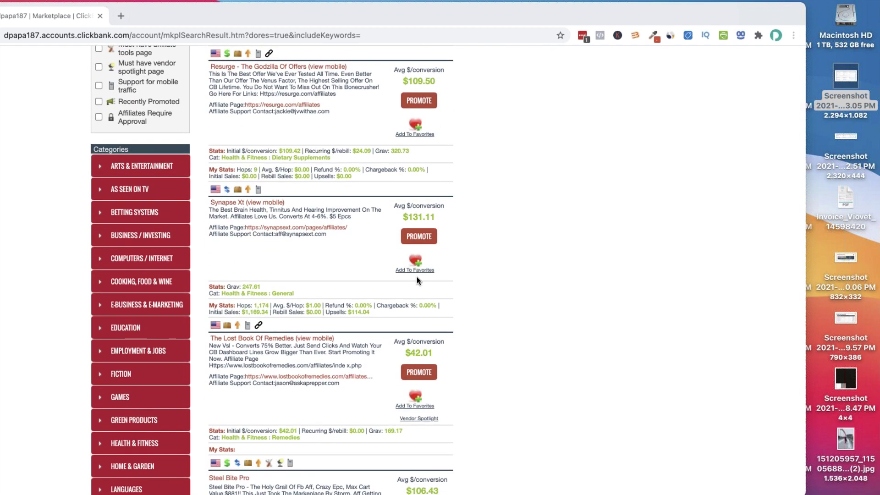
pyautogui.scroll(-5, 417, 279)
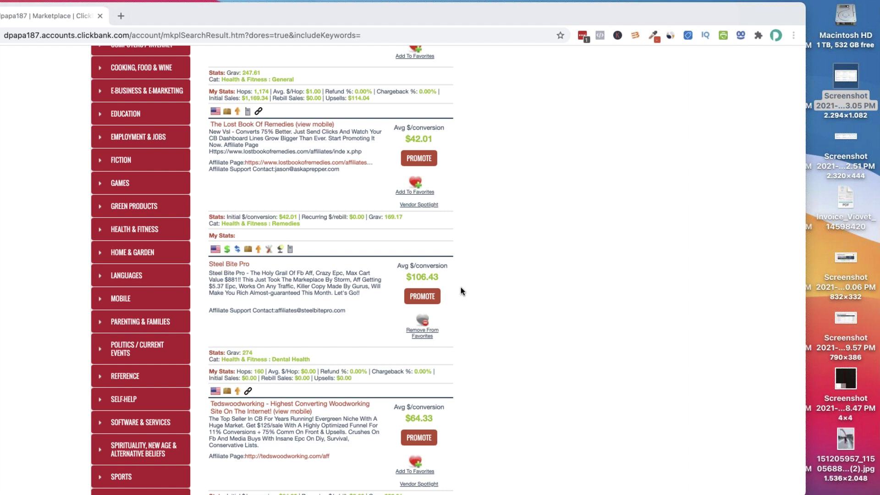
pyautogui.scroll(-3, 461, 287)
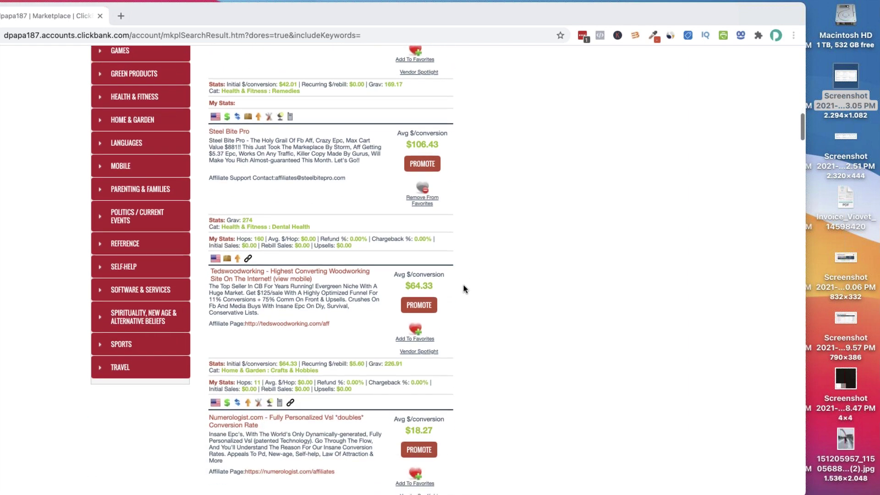
pyautogui.scroll(-1, 463, 288)
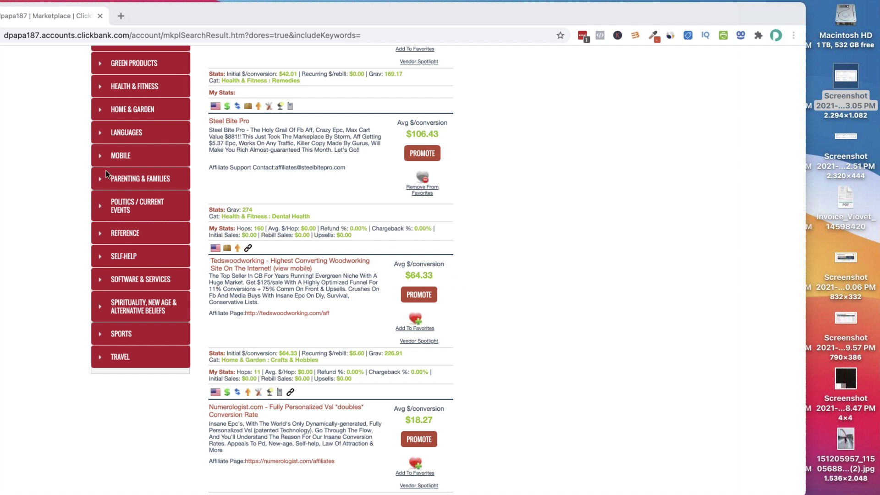
# Open the Parenting & Families category and scroll through its 56 product listings
pyautogui.click(129, 183)
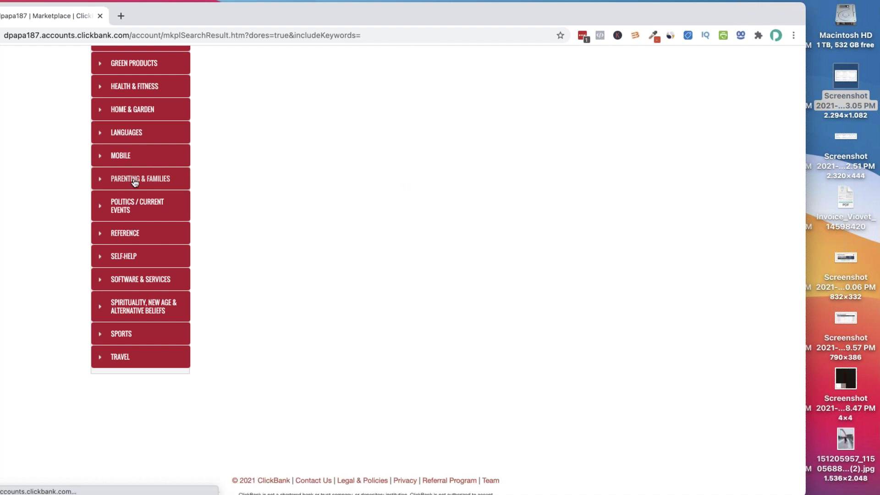
pyautogui.scroll(15, 356, 193)
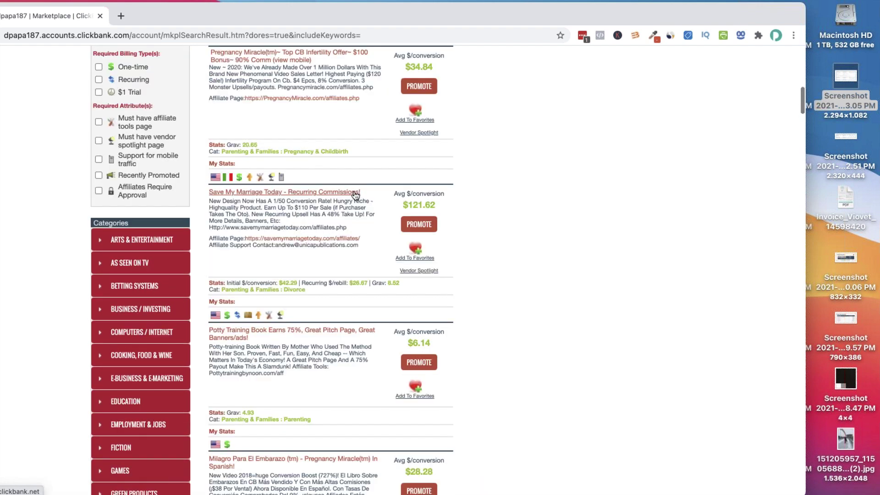
pyautogui.scroll(-8, 353, 195)
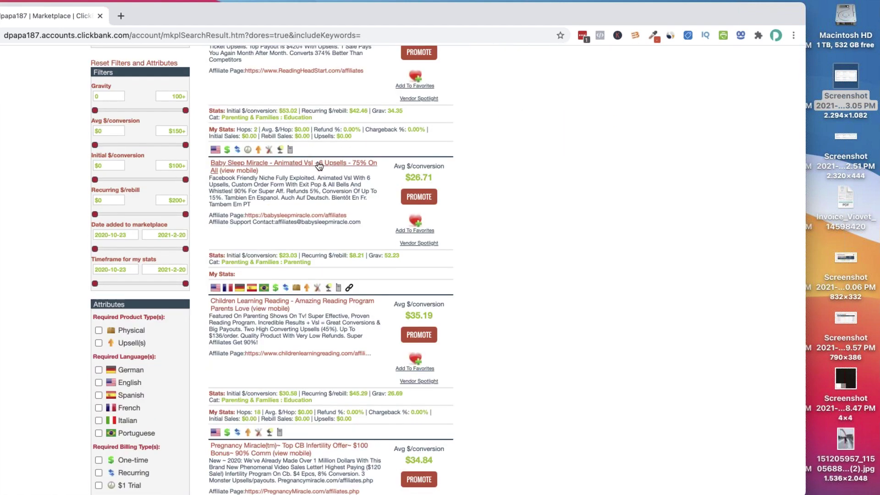
pyautogui.scroll(-4, 337, 211)
pyautogui.scroll(-10, 338, 212)
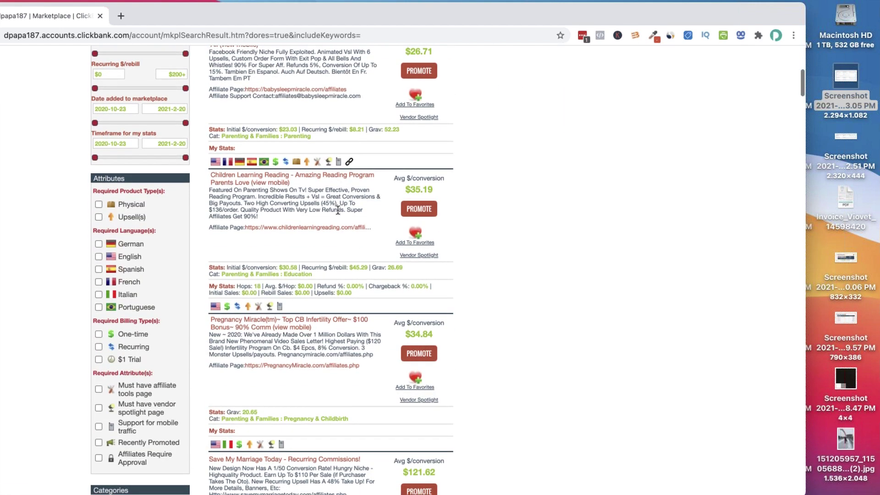
pyautogui.scroll(-9, 337, 213)
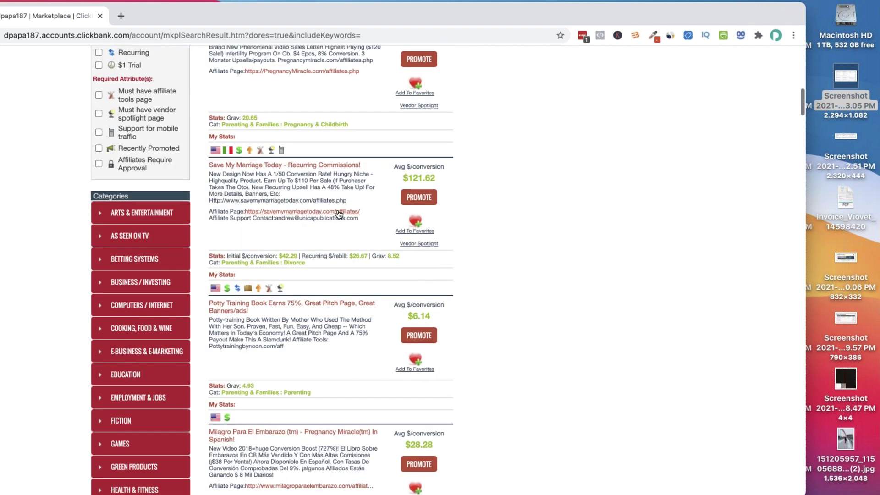
pyautogui.scroll(-1, 337, 210)
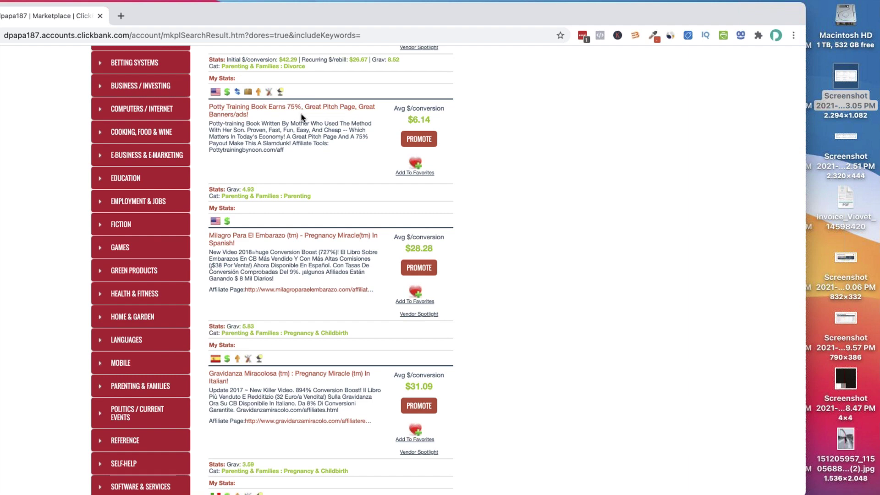
pyautogui.scroll(-9, 317, 141)
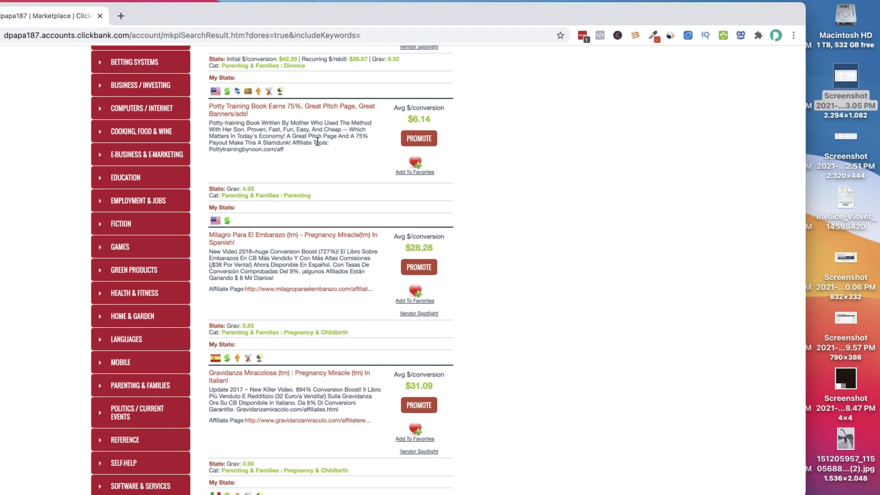
pyautogui.scroll(-12, 317, 146)
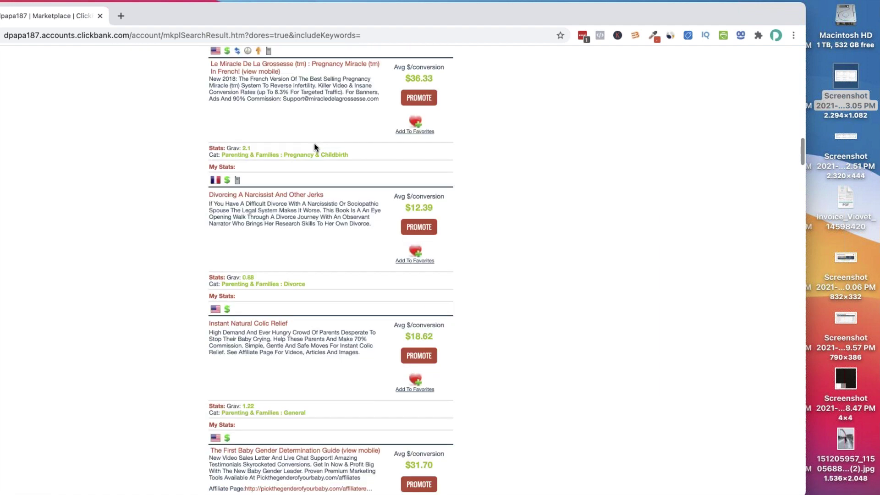
pyautogui.scroll(-13, 314, 147)
pyautogui.scroll(-20, 315, 147)
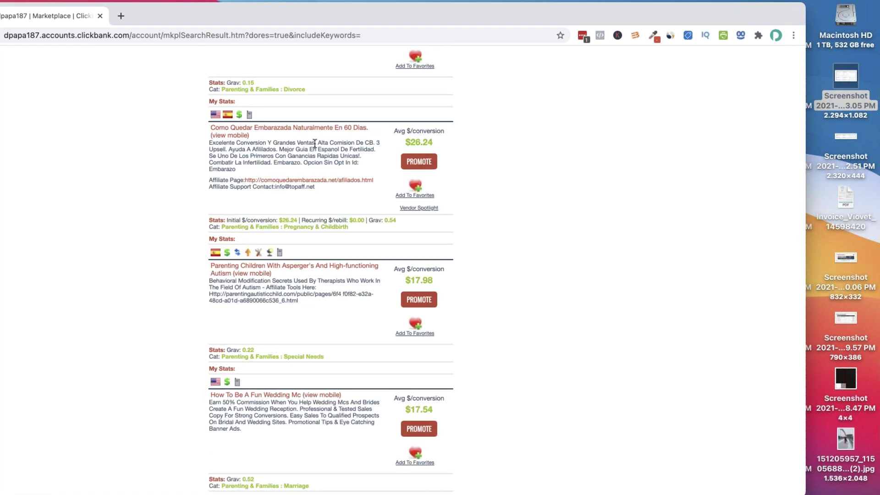
pyautogui.scroll(20, 315, 146)
pyautogui.scroll(15, 314, 146)
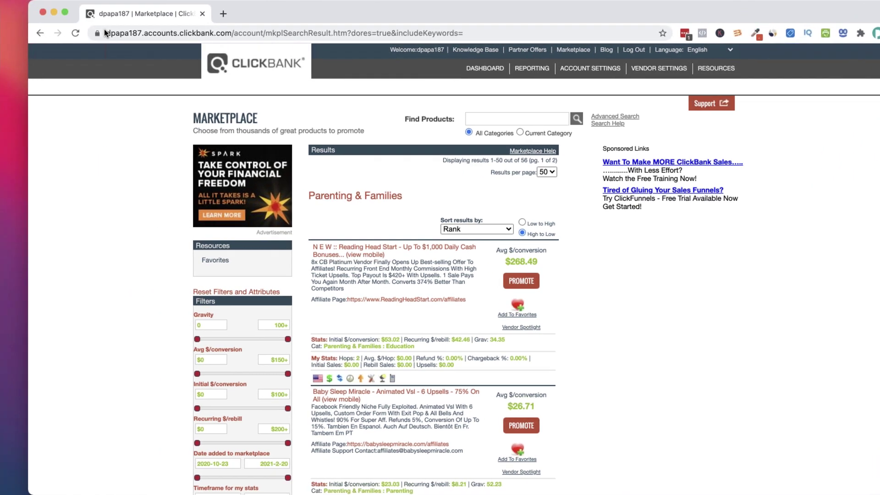
# Reload the category and view, then close, the Reading Head Start HopLink popup
pyautogui.click(40, 33)
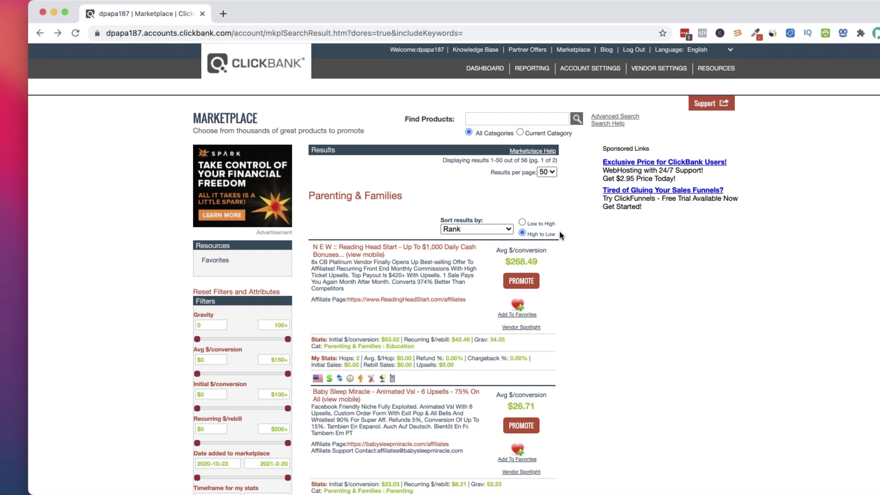
pyautogui.click(521, 281)
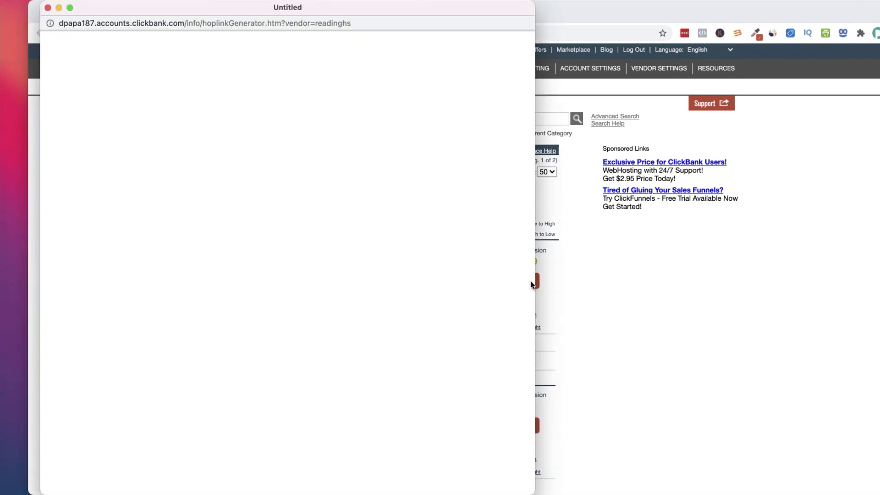
pyautogui.click(48, 8)
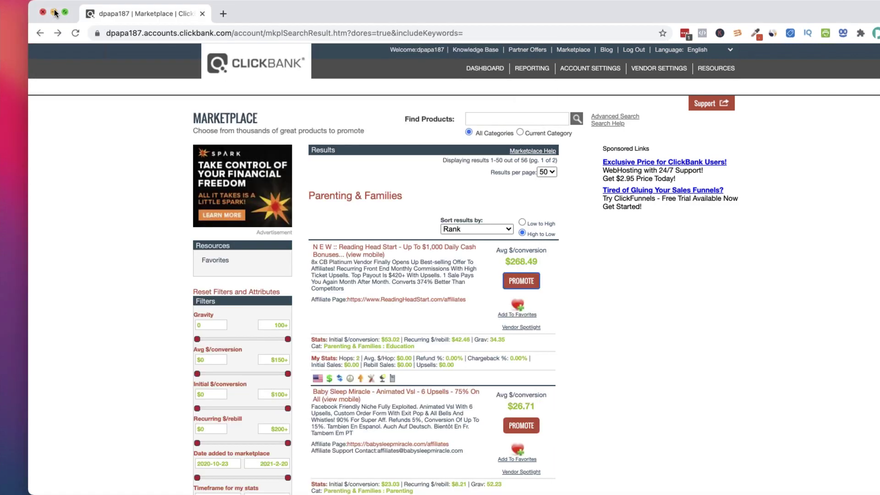
pyautogui.scroll(-2, 591, 290)
pyautogui.scroll(2, 591, 275)
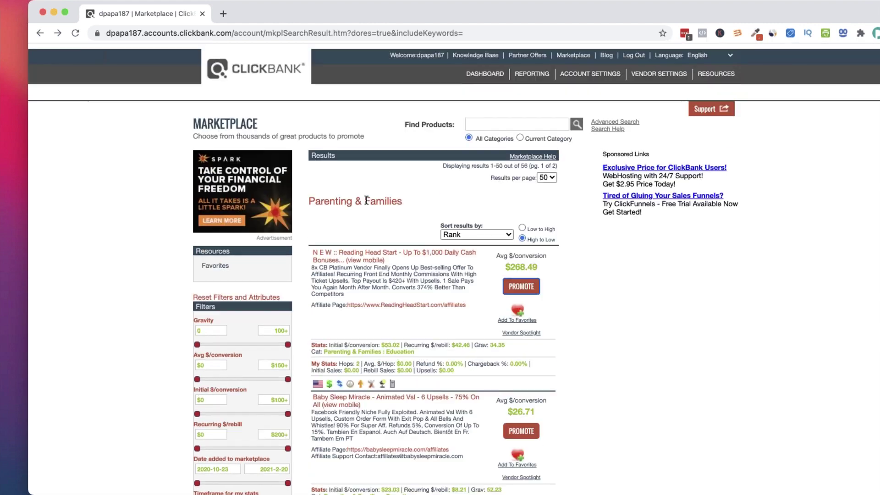
# Return to the Marketplace, list all products again, and scroll down to Tedswoodworking
pyautogui.click(579, 54)
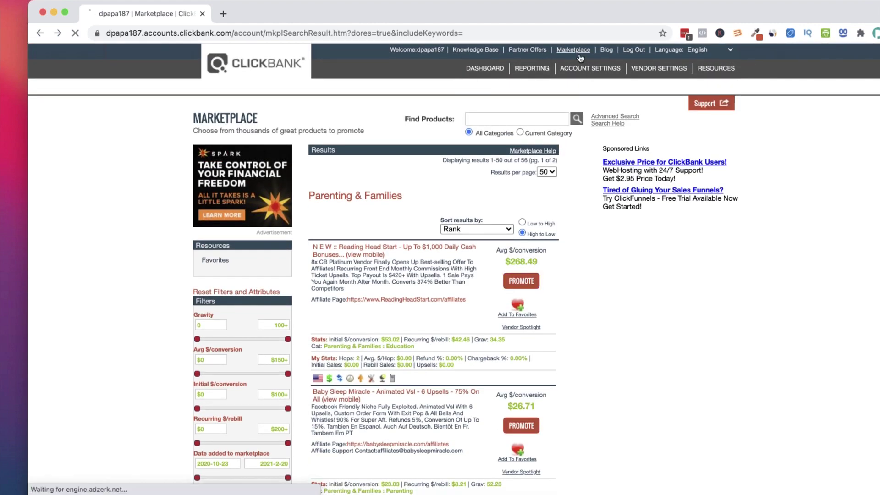
pyautogui.click(574, 124)
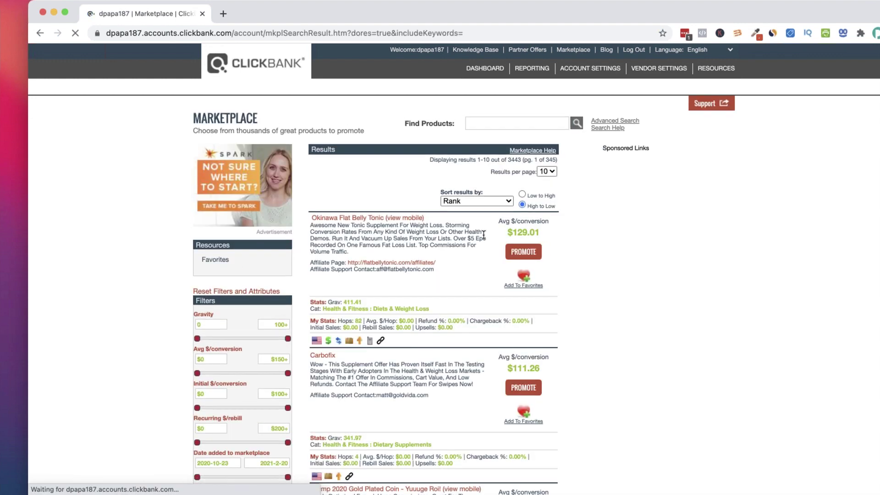
pyautogui.scroll(-5, 483, 233)
pyautogui.scroll(-7, 482, 234)
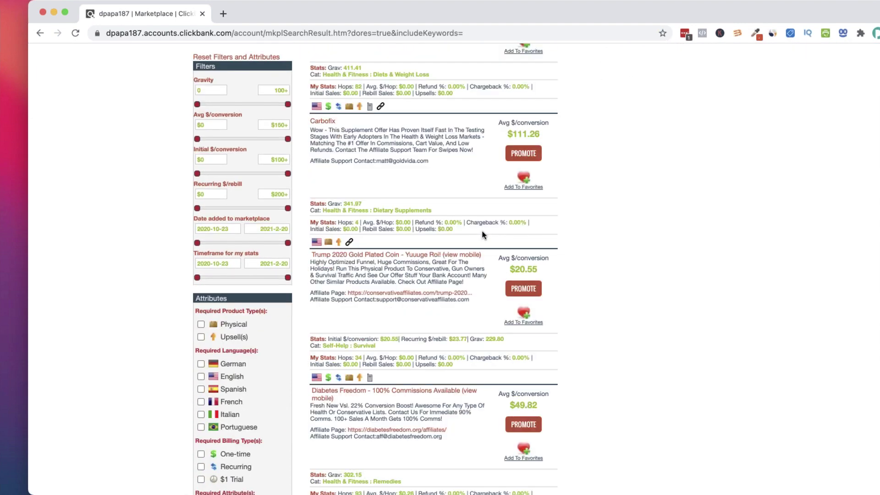
pyautogui.scroll(-10, 482, 234)
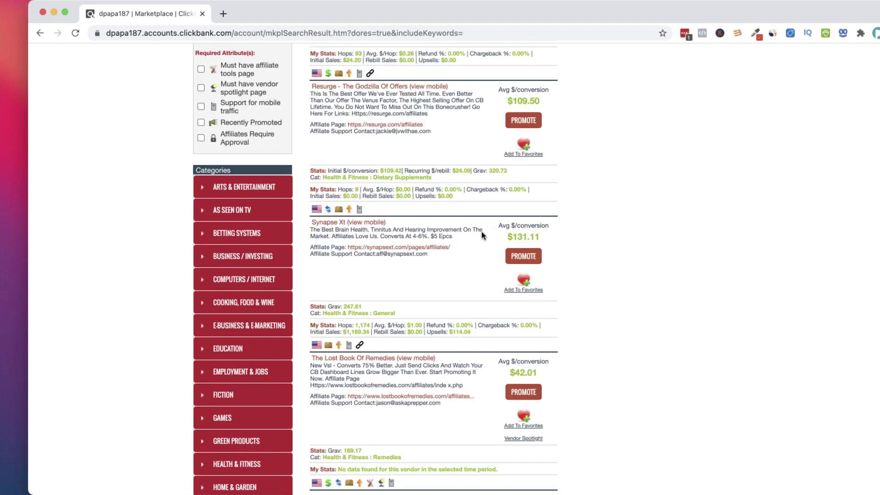
pyautogui.scroll(-9, 481, 231)
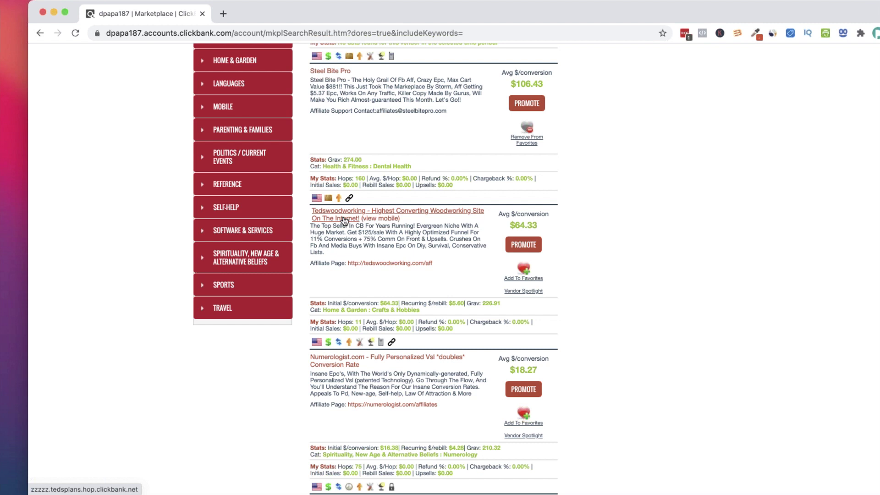
# Open the Tedswoodworking affiliate page in a new tab, select its address, and dismiss the sign-up popup
pyautogui.click(402, 265)
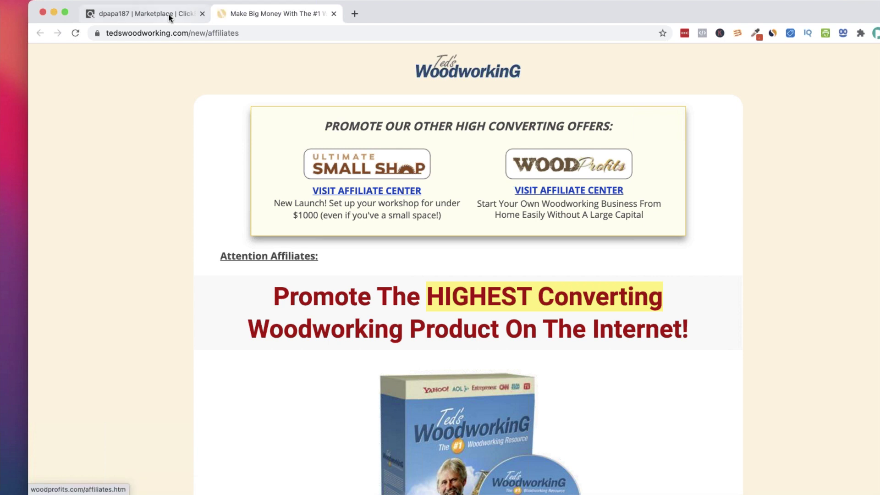
pyautogui.hotkey('ctrl', 'shift', 'Tab')
pyautogui.moveTo(440, 263); pyautogui.dragTo(348, 265)
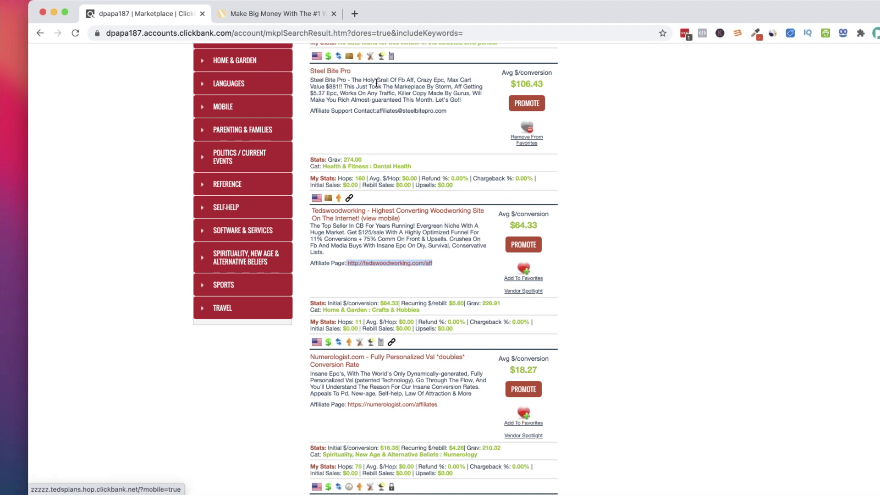
pyautogui.click(268, 13)
pyautogui.click(647, 141)
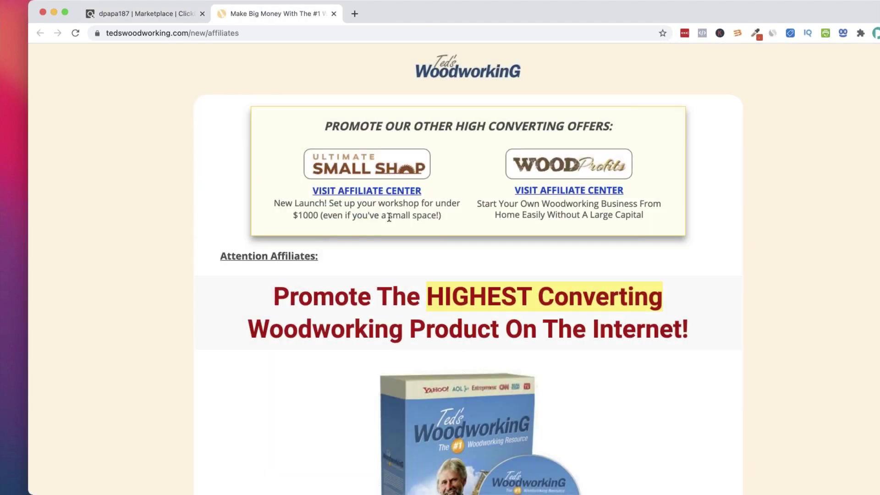
# Scroll the affiliates page to the hop links, including the Facebook/PPC-compliant lander
pyautogui.scroll(-10, 389, 216)
pyautogui.scroll(-15, 389, 219)
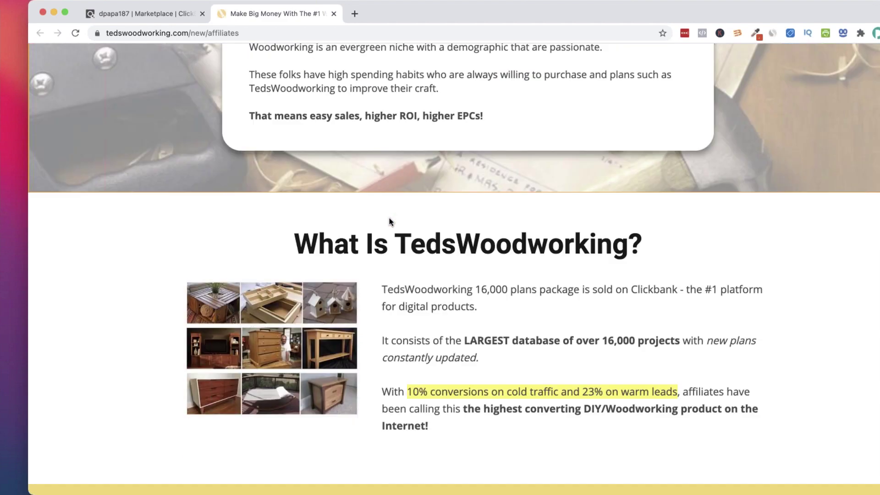
pyautogui.scroll(-15, 389, 222)
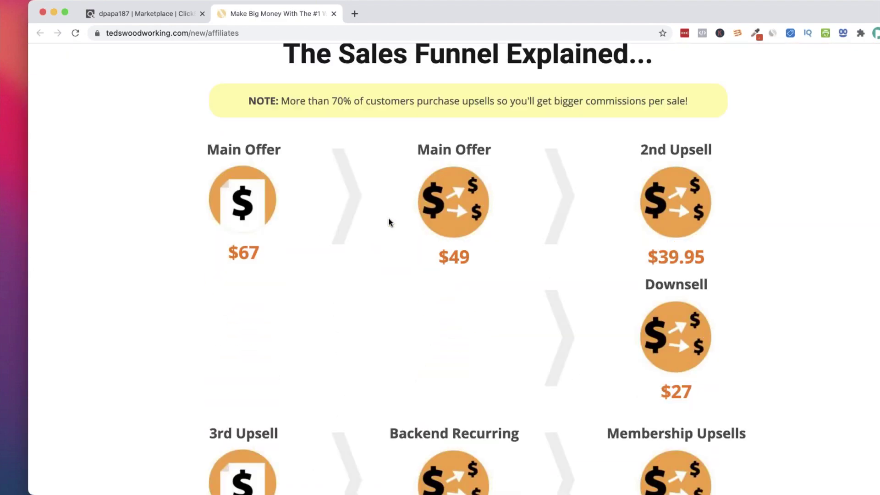
pyautogui.scroll(-15, 389, 220)
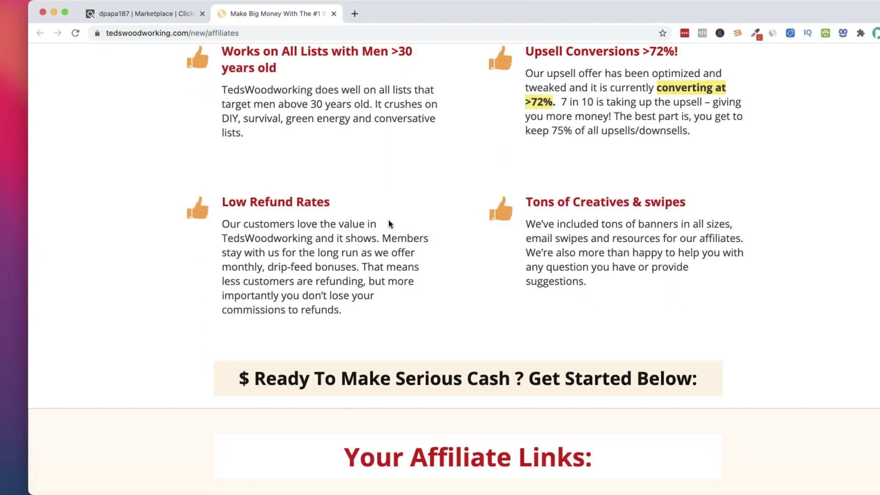
pyautogui.scroll(4, 390, 224)
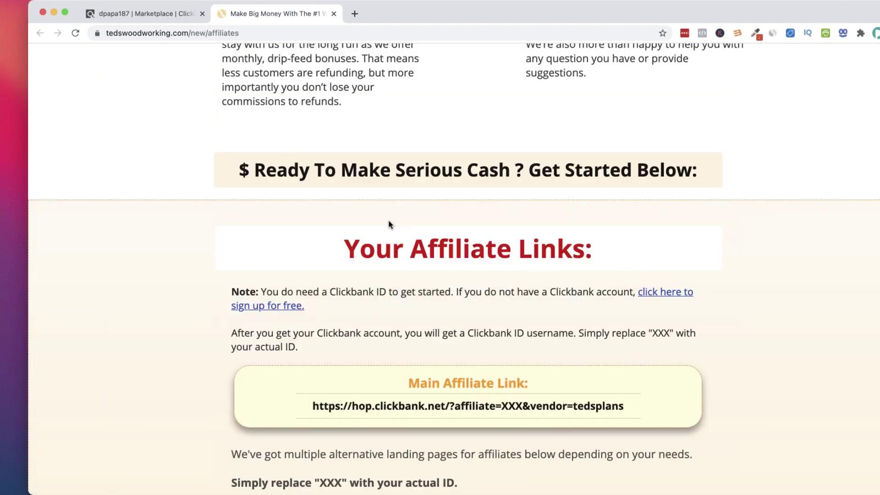
pyautogui.scroll(-15, 389, 224)
pyautogui.scroll(8, 389, 224)
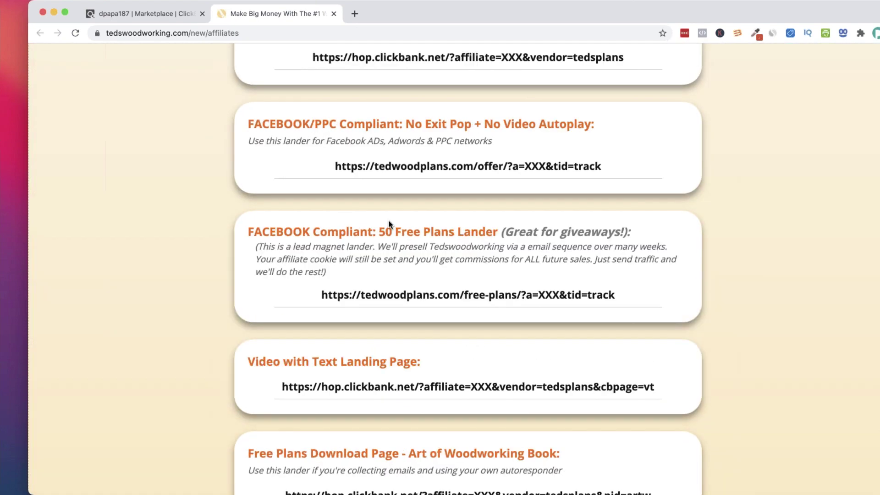
pyautogui.scroll(3, 390, 224)
pyautogui.scroll(-7, 390, 224)
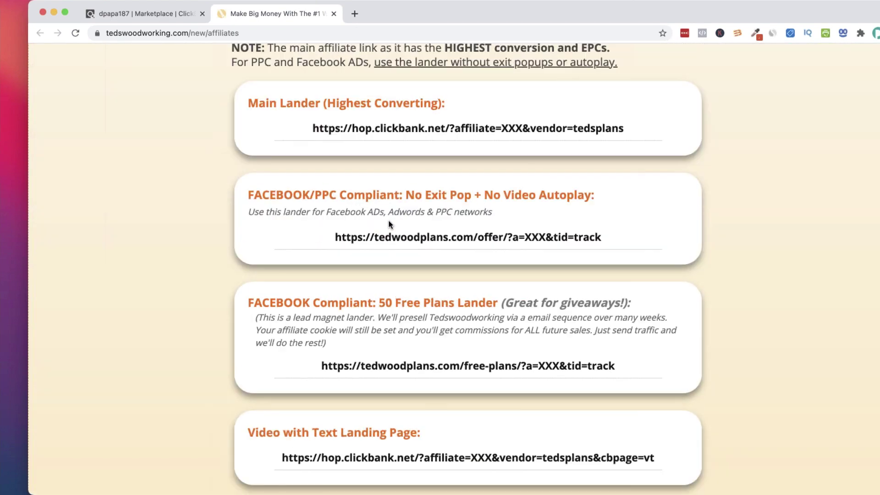
pyautogui.scroll(-2, 390, 224)
pyautogui.scroll(2, 390, 224)
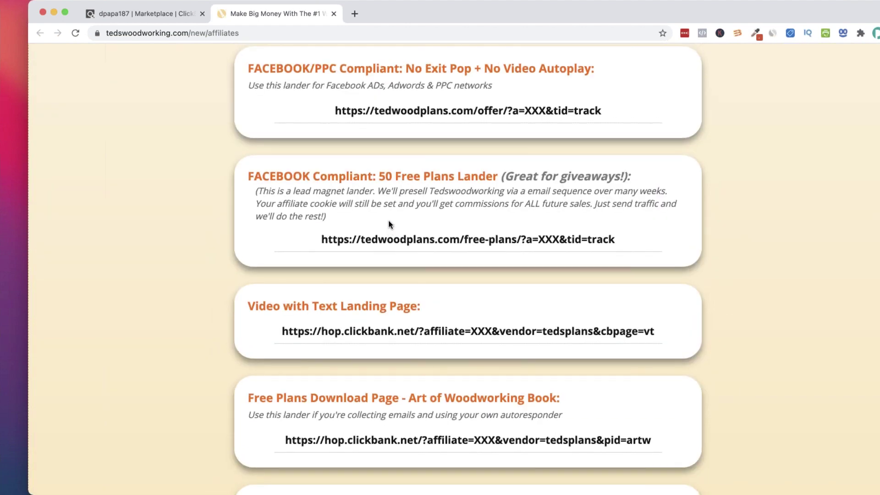
pyautogui.scroll(5, 389, 222)
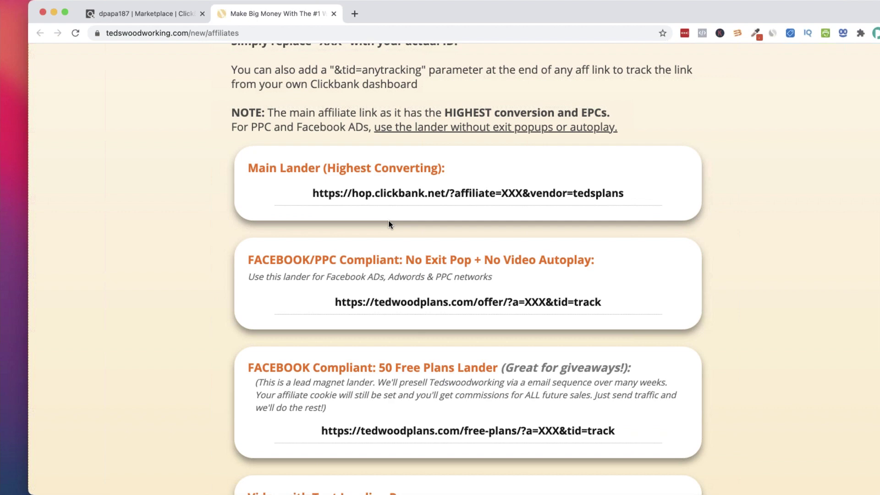
# Scroll the Teds Woodworking affiliate page back to the $125-per-sale, 75% commission earnings stats
pyautogui.scroll(-20, 388, 229)
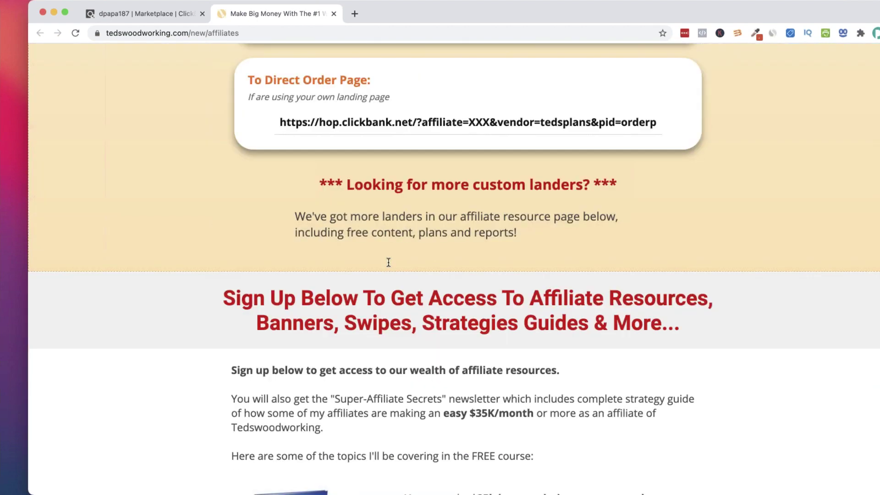
pyautogui.scroll(-8, 389, 262)
pyautogui.scroll(20, 388, 262)
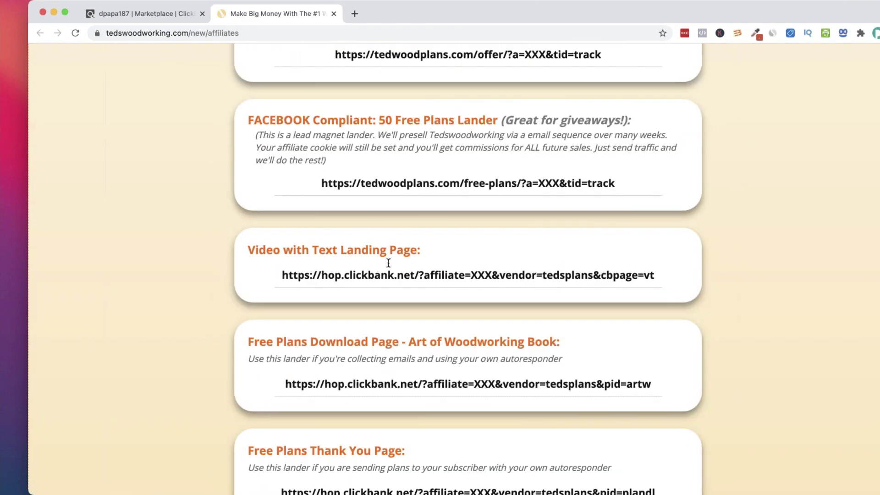
pyautogui.scroll(2, 388, 263)
pyautogui.scroll(10, 387, 265)
pyautogui.scroll(5, 389, 262)
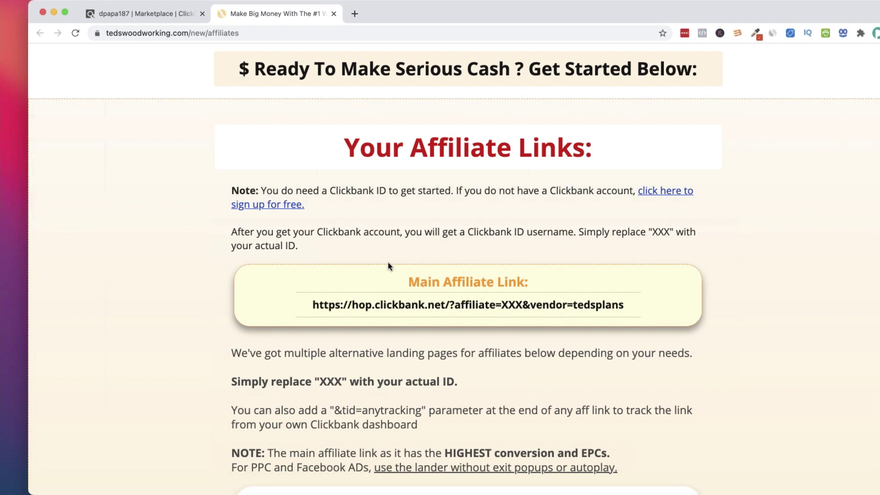
pyautogui.scroll(20, 388, 262)
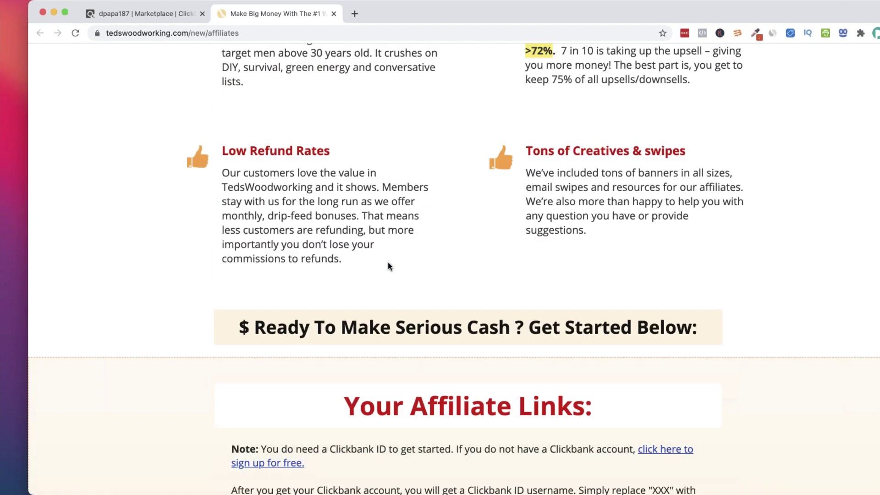
pyautogui.scroll(15, 388, 266)
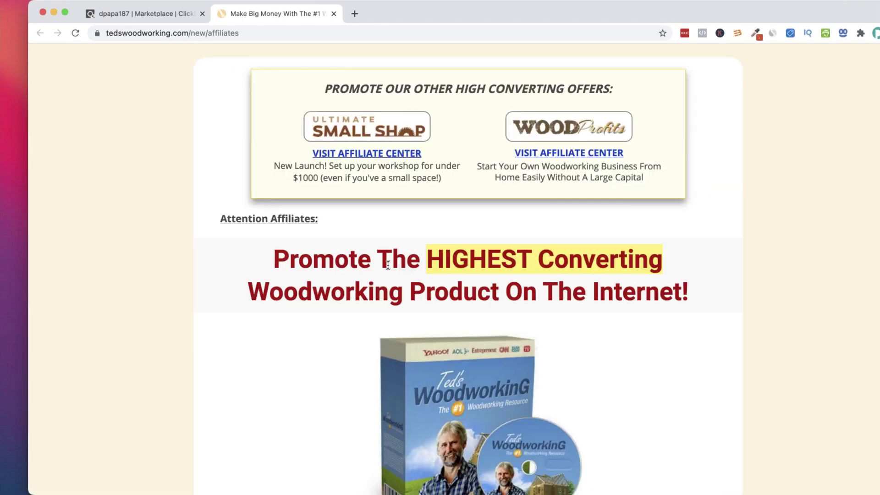
pyautogui.scroll(2, 388, 265)
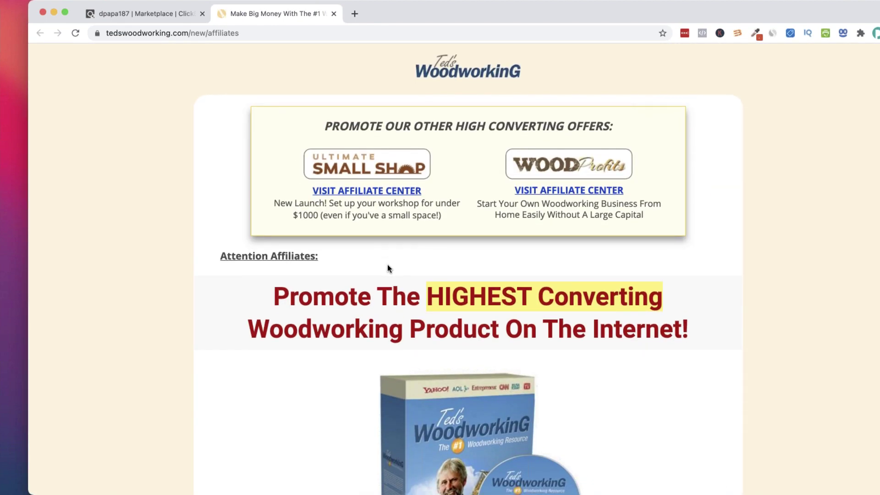
pyautogui.scroll(-9, 387, 265)
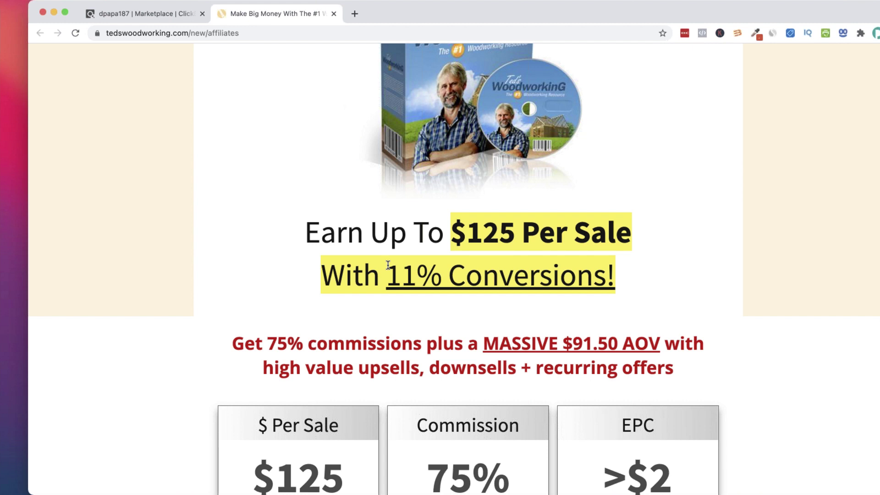
# Widen the Chrome window to the left and reposition it on screen
pyautogui.moveTo(28, 61); pyautogui.dragTo(3, 61)
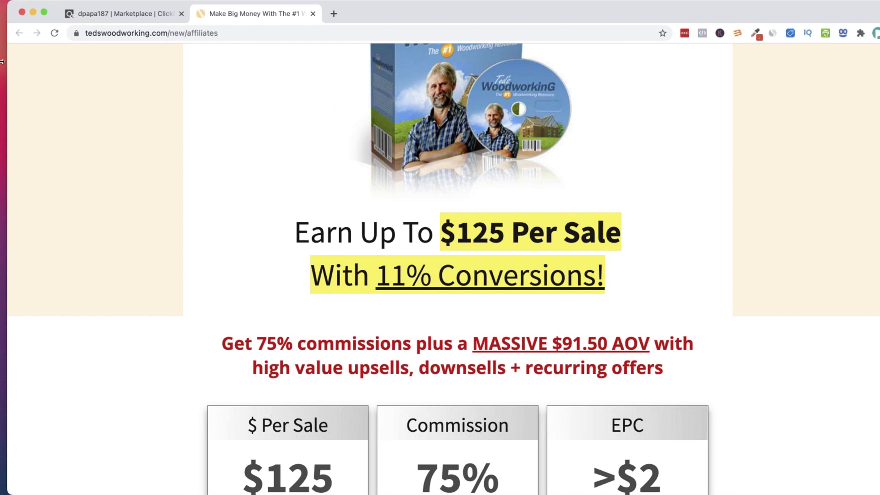
pyautogui.moveTo(839, 16); pyautogui.dragTo(793, 19)
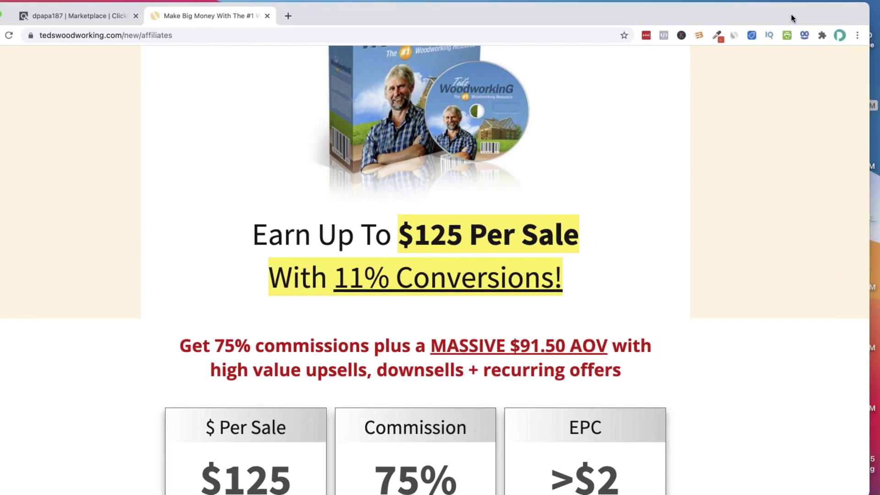
pyautogui.moveTo(846, 14)
pyautogui.mouseDown()
pyautogui.moveTo(870, 13)
pyautogui.moveTo(811, 20)
pyautogui.moveTo(846, 16)
pyautogui.mouseUp()
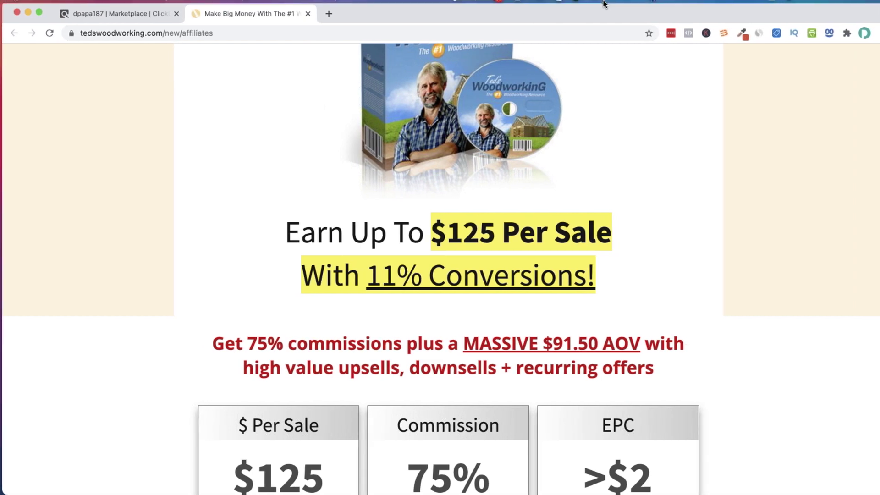
# Review the affiliates page, then dock the Microsoft Advertising window into this Chrome window
pyautogui.scroll(5, 549, 128)
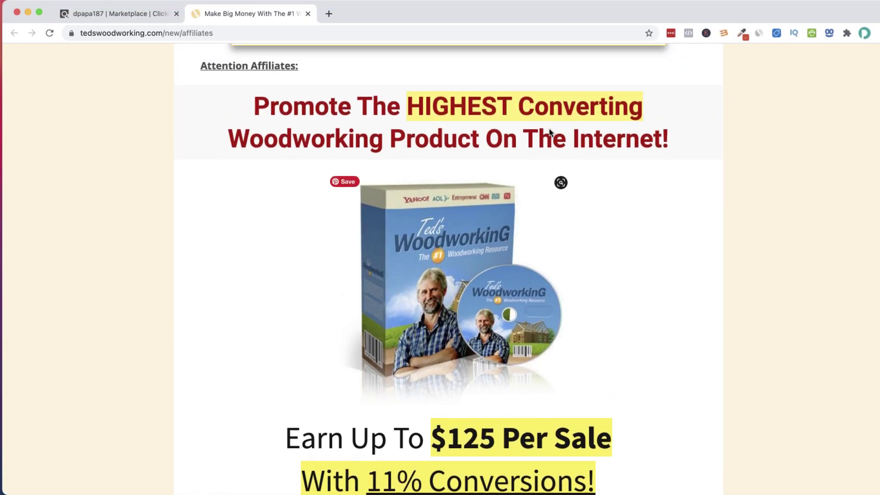
pyautogui.scroll(4, 548, 128)
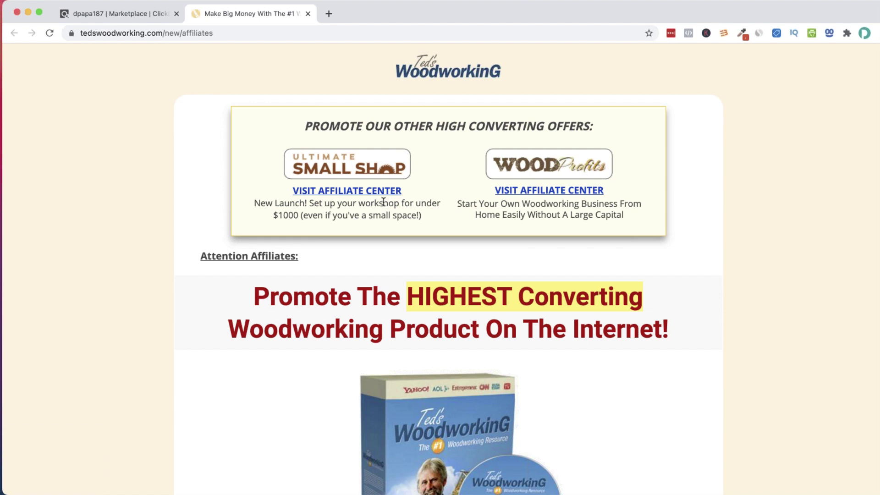
pyautogui.scroll(-3, 382, 202)
pyautogui.scroll(-8, 382, 202)
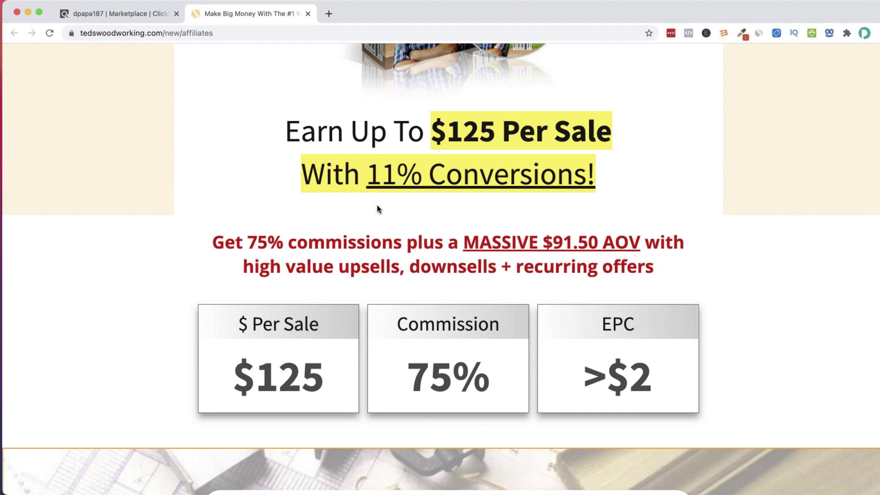
pyautogui.scroll(5, 377, 209)
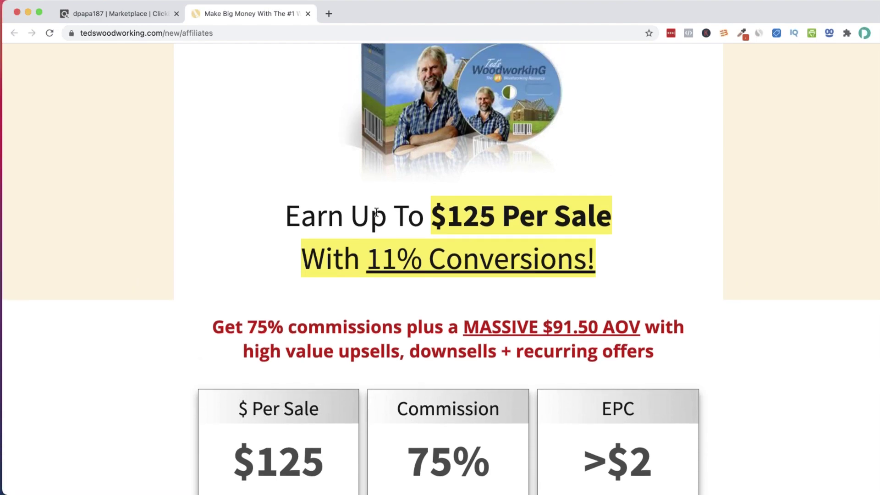
pyautogui.scroll(2, 376, 212)
pyautogui.scroll(-12, 376, 212)
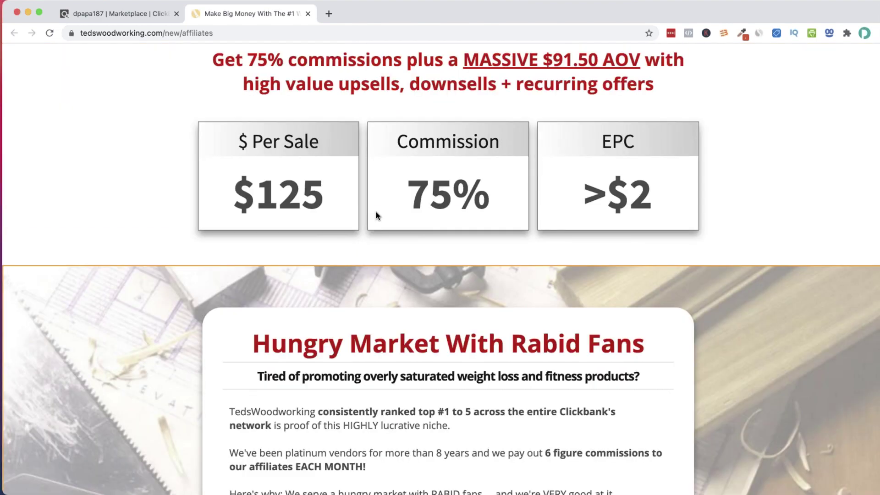
pyautogui.scroll(-10, 375, 211)
pyautogui.scroll(-5, 376, 211)
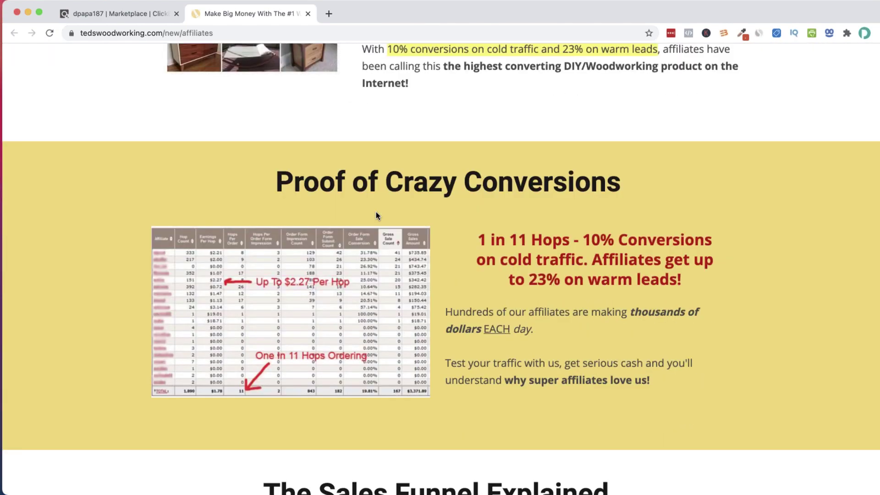
pyautogui.scroll(9, 375, 212)
pyautogui.scroll(20, 375, 212)
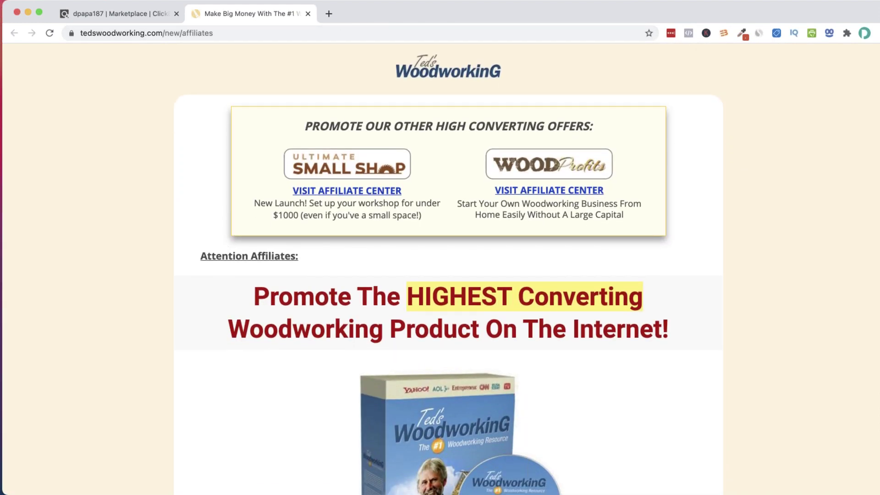
pyautogui.moveTo(687, 269); pyautogui.dragTo(573, 12)
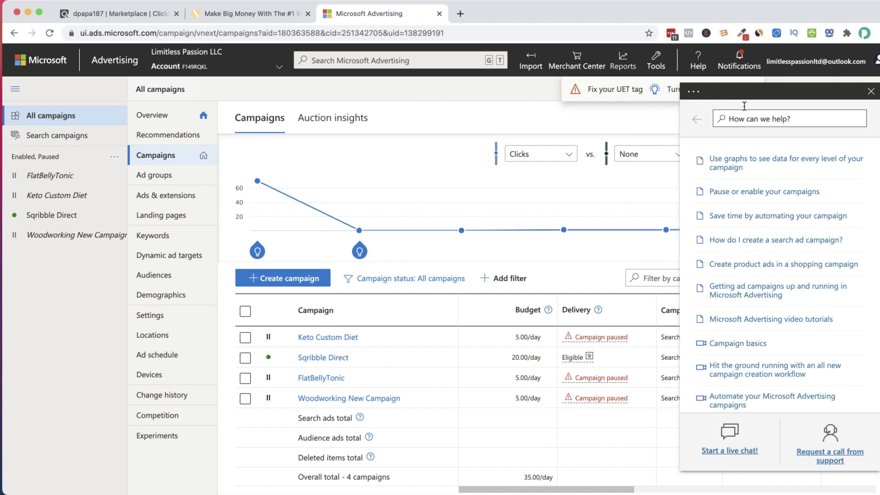
# Close the Help panel and start a new campaign with '+ Create campaign'
pyautogui.click(870, 92)
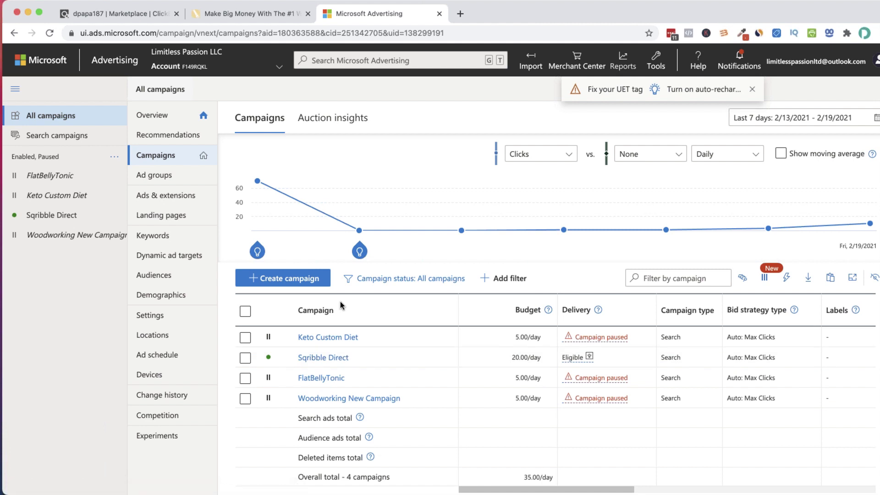
pyautogui.click(281, 280)
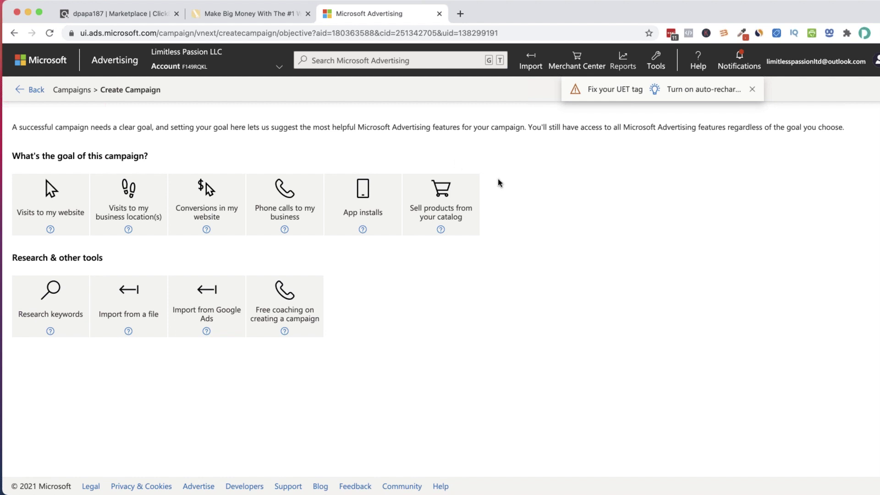
# Dismiss the 'Fix your UET tag' and 'Turn on auto-recharge' notification bar
pyautogui.click(752, 90)
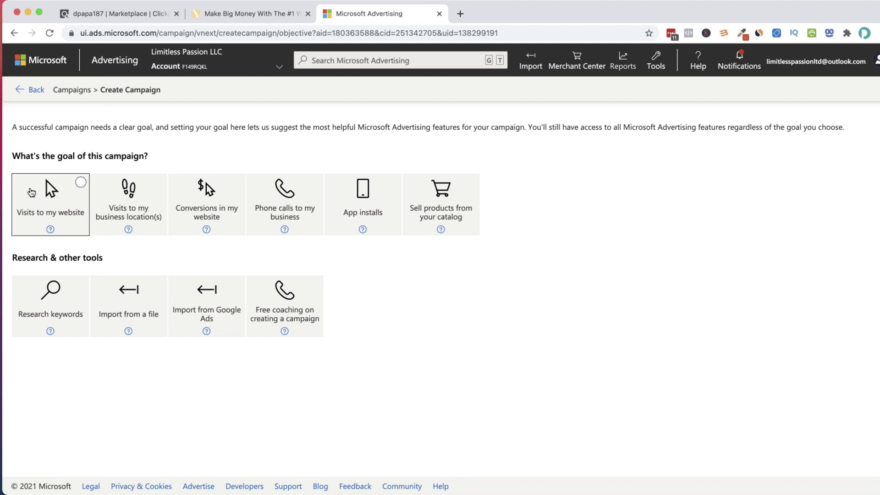
# Choose the Visits to my website goal with Search ads and continue to campaign settings
pyautogui.click(70, 193)
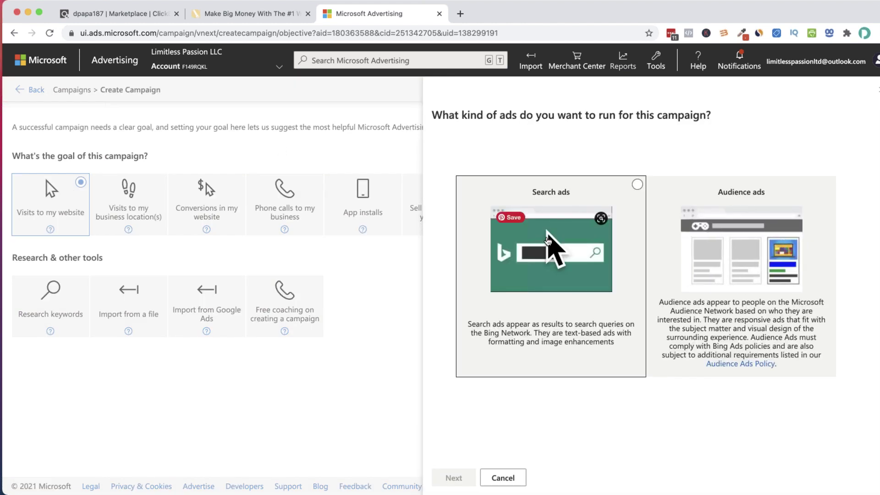
pyautogui.click(647, 188)
pyautogui.click(637, 186)
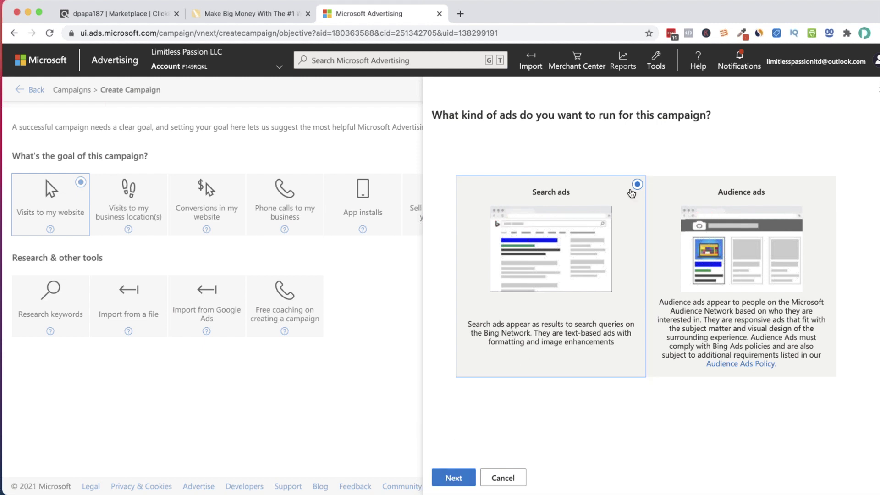
pyautogui.click(454, 479)
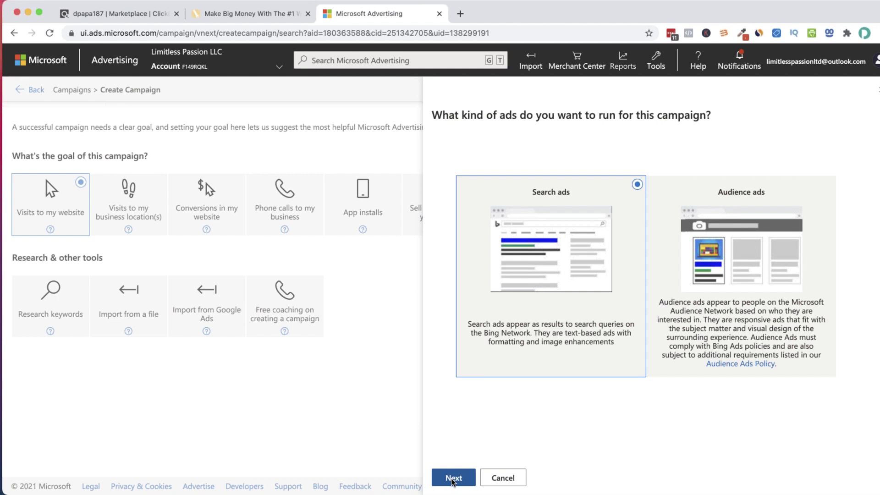
pyautogui.click(452, 479)
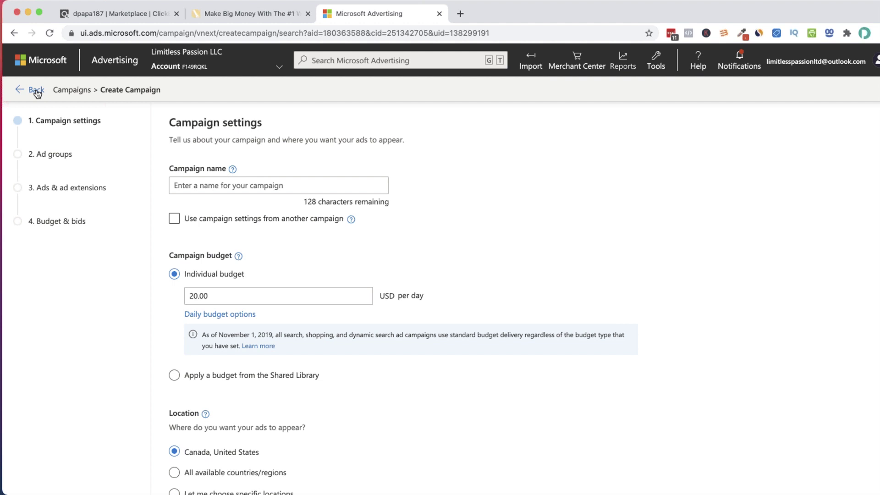
# Go back and confirm OK to discard the unsaved campaign changes
pyautogui.scroll(-9, 175, 235)
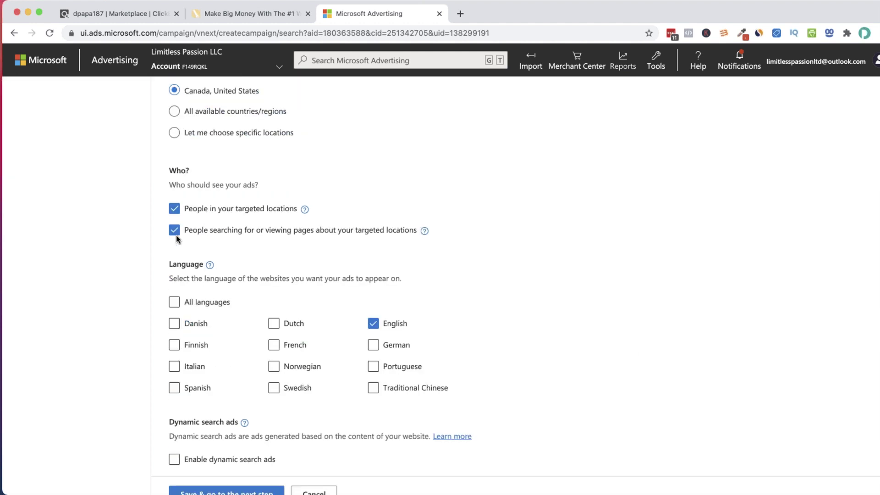
pyautogui.scroll(9, 178, 235)
pyautogui.click(31, 89)
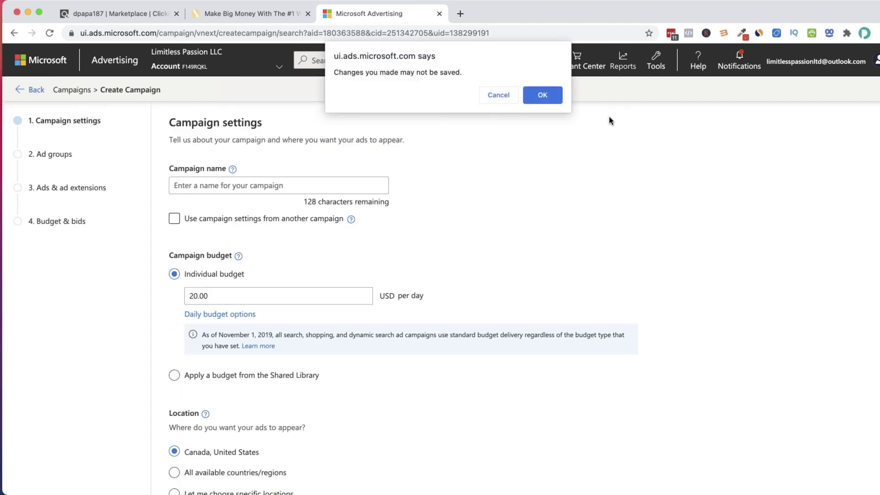
pyautogui.click(549, 96)
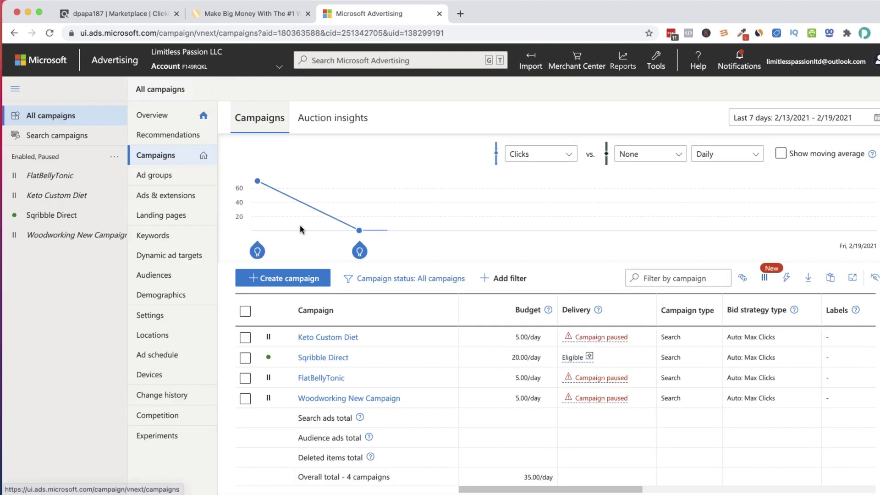
# Create a new campaign with the Visits to my website goal and Search ads, then continue
pyautogui.click(281, 279)
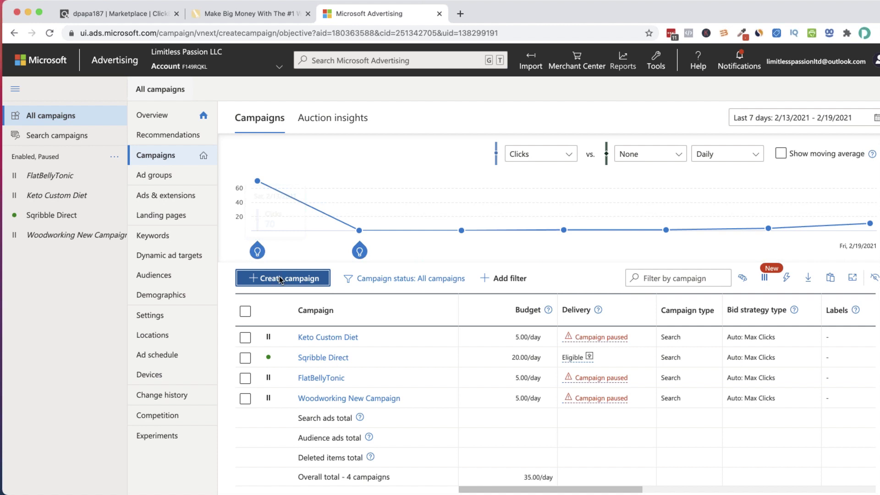
pyautogui.click(40, 187)
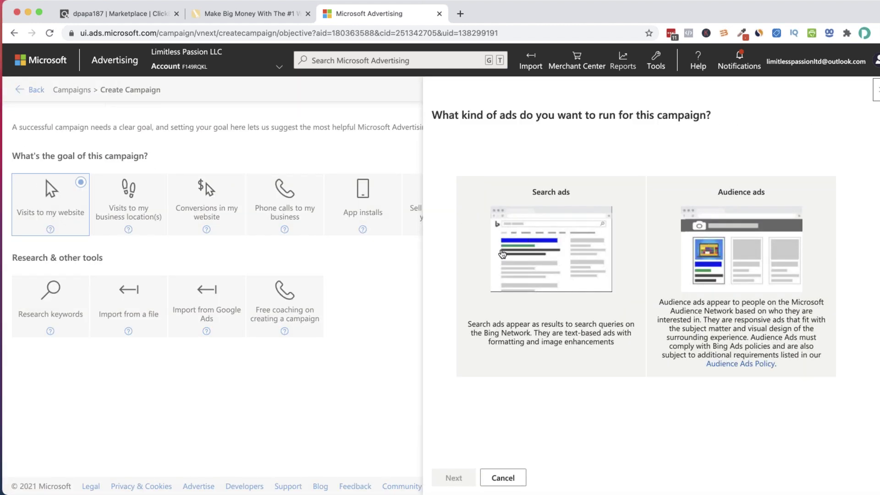
pyautogui.click(453, 477)
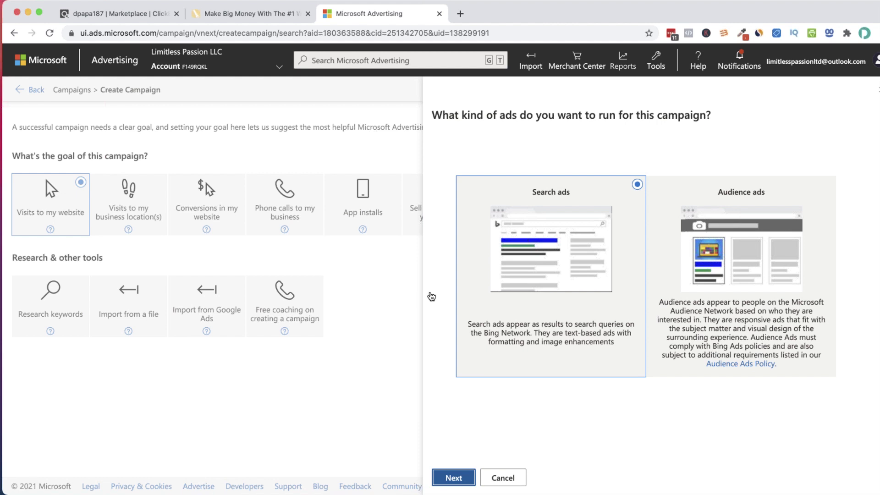
pyautogui.click(453, 477)
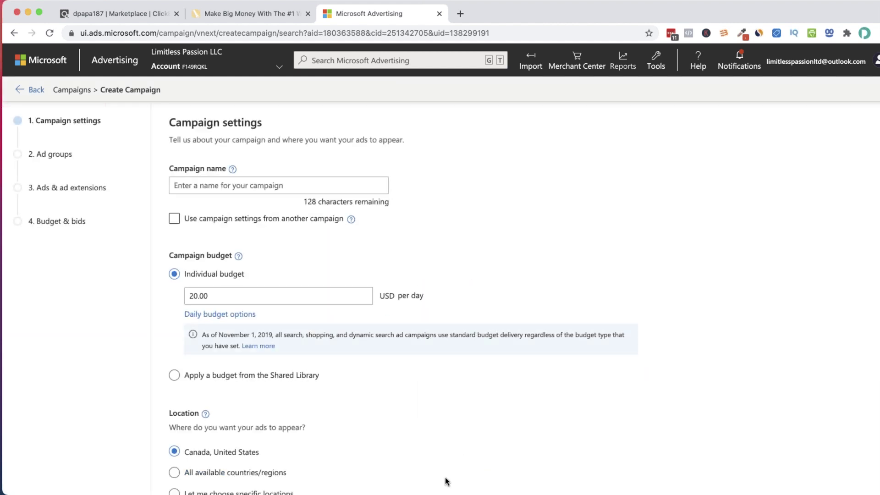
# Name the campaign 'TedsWoodowrking' and replace the 20.00 daily budget with 50
pyautogui.click(250, 183)
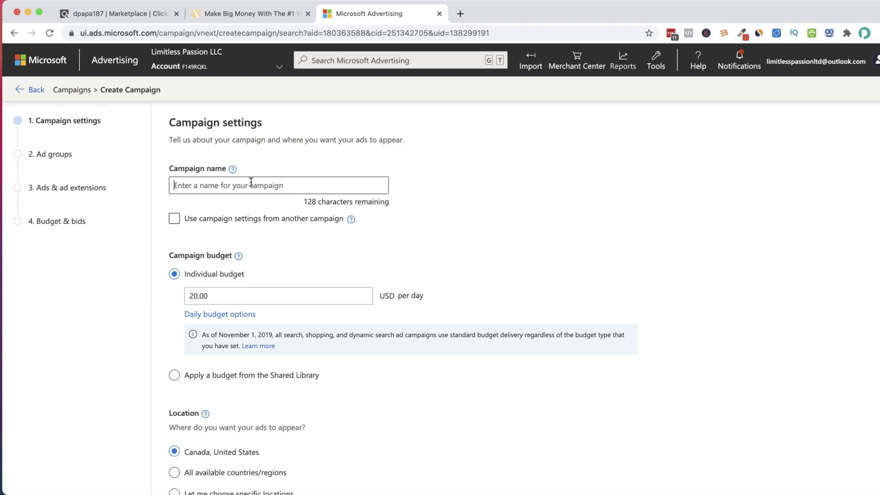
pyautogui.write('Teds')
pyautogui.write('Woodowrking')
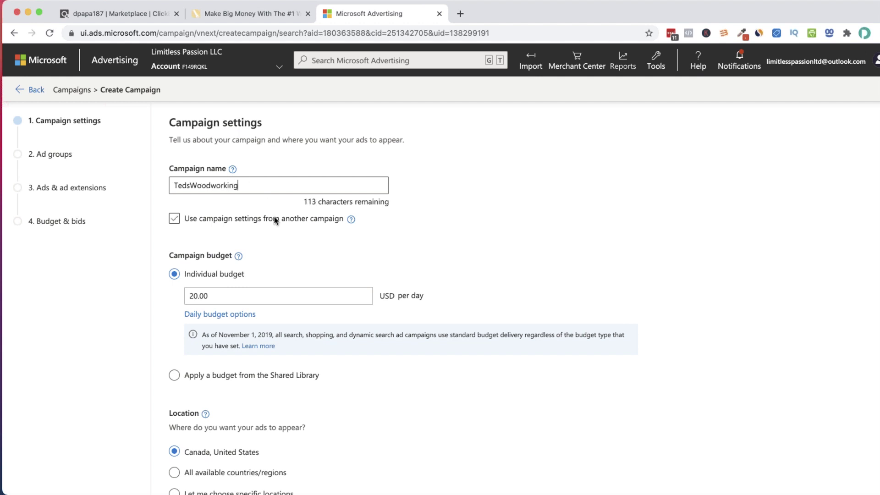
pyautogui.scroll(-3, 274, 217)
pyautogui.click(245, 196)
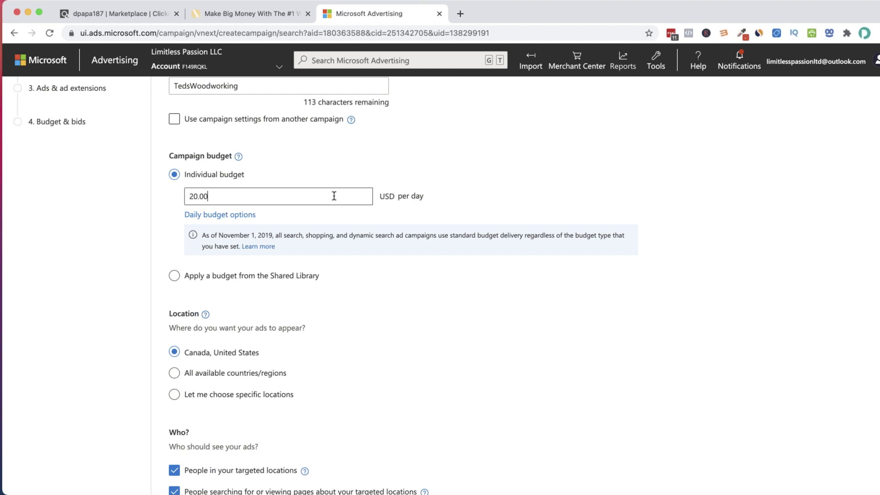
pyautogui.moveTo(219, 196); pyautogui.dragTo(180, 197)
pyautogui.write('50')
# Set the individual daily budget to 20 USD
pyautogui.moveTo(222, 198); pyautogui.dragTo(164, 200)
pyautogui.write('5')
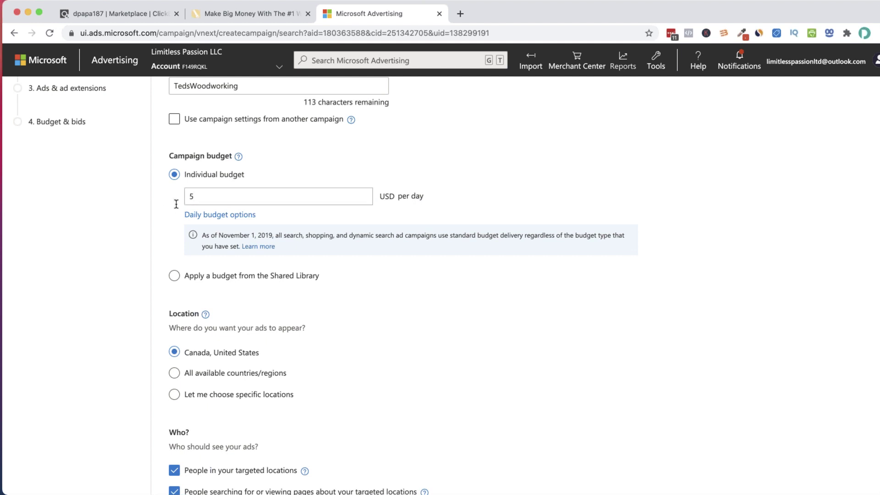
pyautogui.moveTo(192, 197); pyautogui.dragTo(186, 198)
pyautogui.write('10')
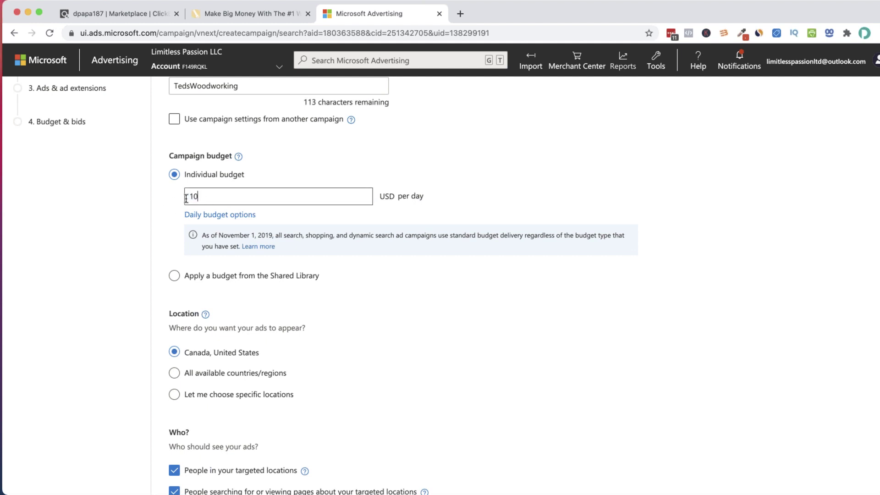
pyautogui.press('BackSpace')
pyautogui.press('BackSpace')
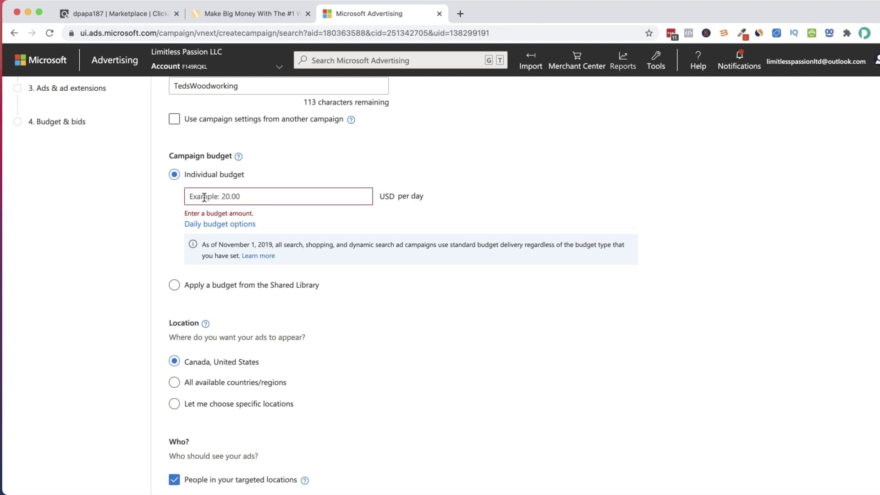
pyautogui.write('50')
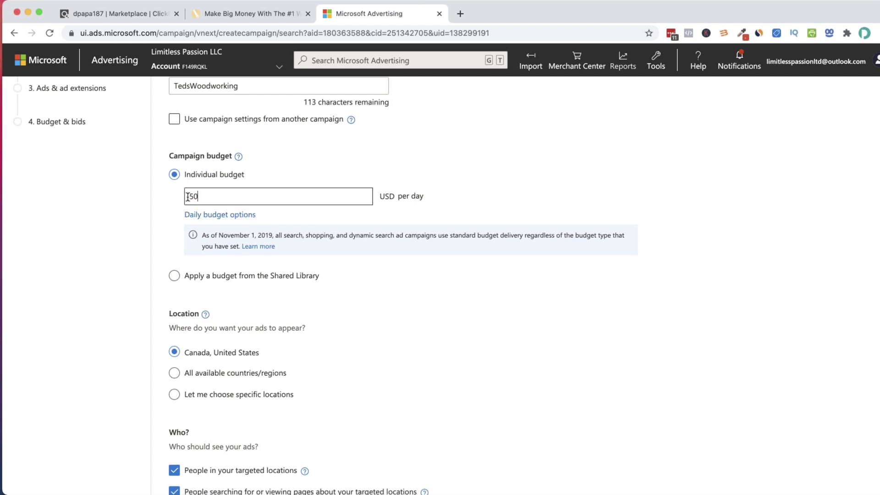
pyautogui.press('BackSpace')
pyautogui.press('BackSpace')
pyautogui.write('5')
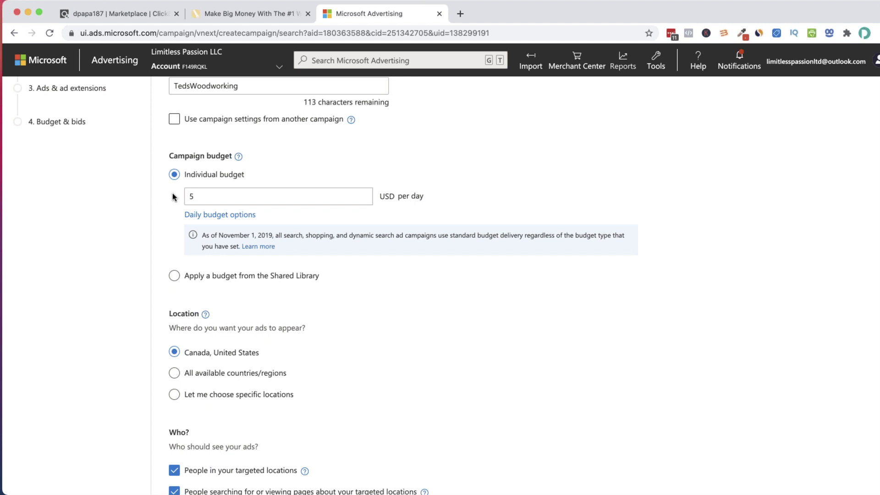
pyautogui.click(195, 197)
pyautogui.press('BackSpace')
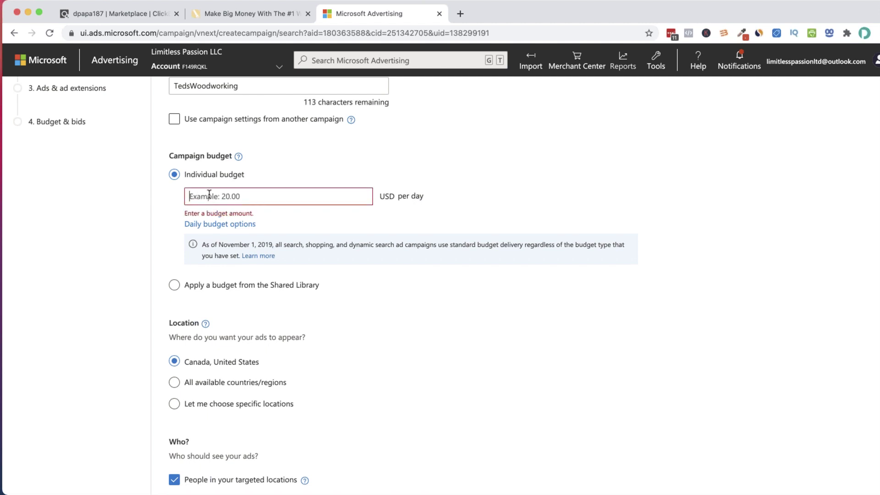
pyautogui.write('20')
pyautogui.press('BackSpace')
pyautogui.press('BackSpace')
pyautogui.write('20')
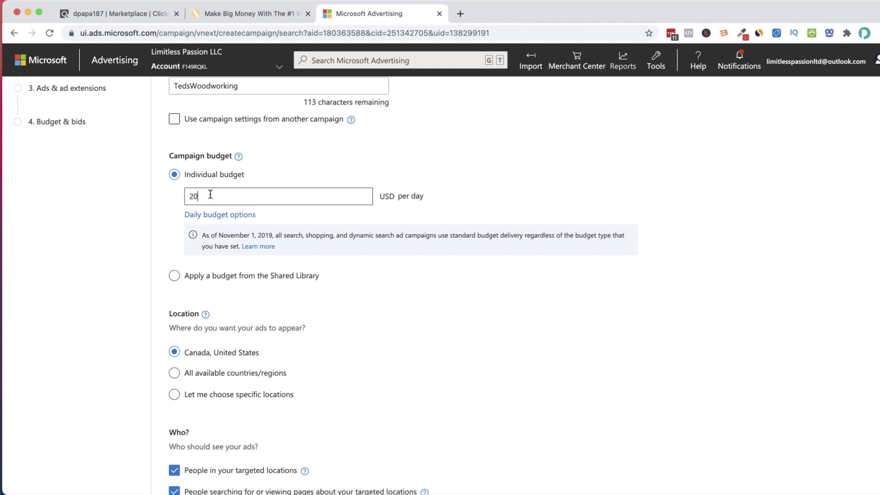
pyautogui.click(175, 218)
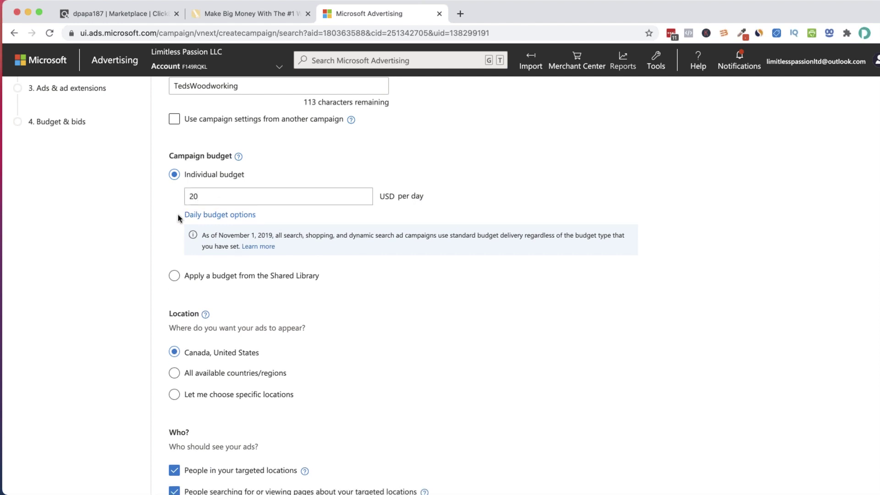
# Expand Daily budget options and keep Standard budget delivery selected
pyautogui.click(200, 216)
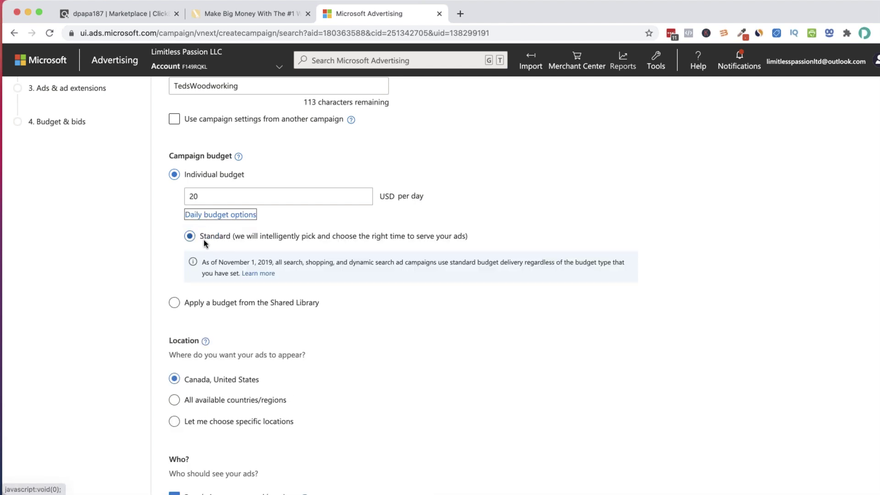
pyautogui.click(161, 226)
pyautogui.scroll(-2, 164, 224)
pyautogui.scroll(-2, 164, 224)
pyautogui.scroll(3, 163, 224)
pyautogui.scroll(-2, 163, 225)
pyautogui.scroll(-2, 164, 224)
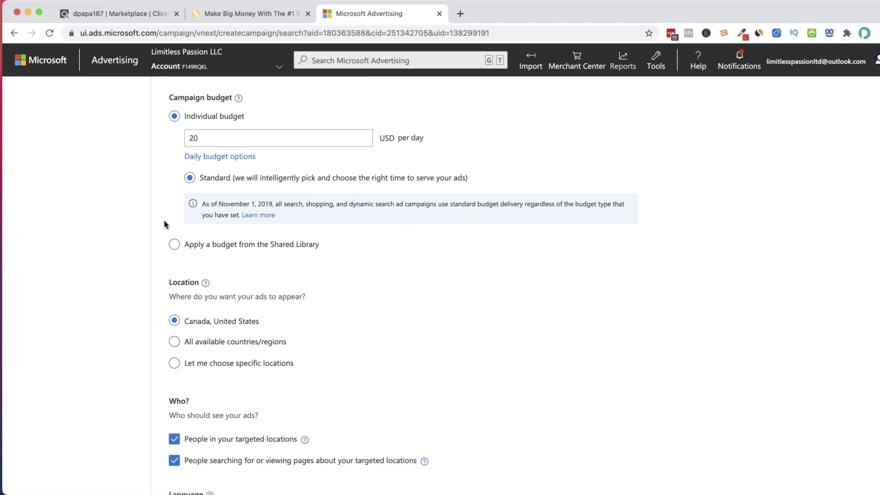
pyautogui.scroll(3, 174, 219)
pyautogui.scroll(-1, 206, 215)
pyautogui.scroll(-3, 206, 219)
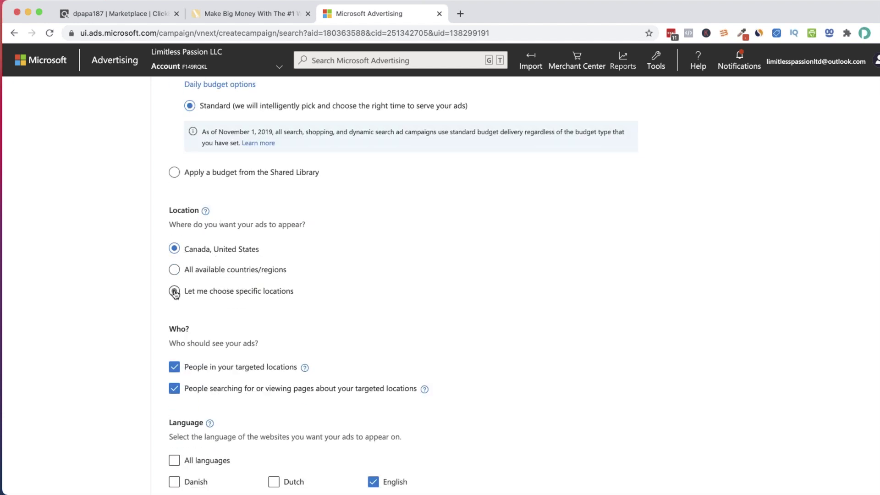
pyautogui.click(174, 291)
pyautogui.click(245, 321)
pyautogui.write('U')
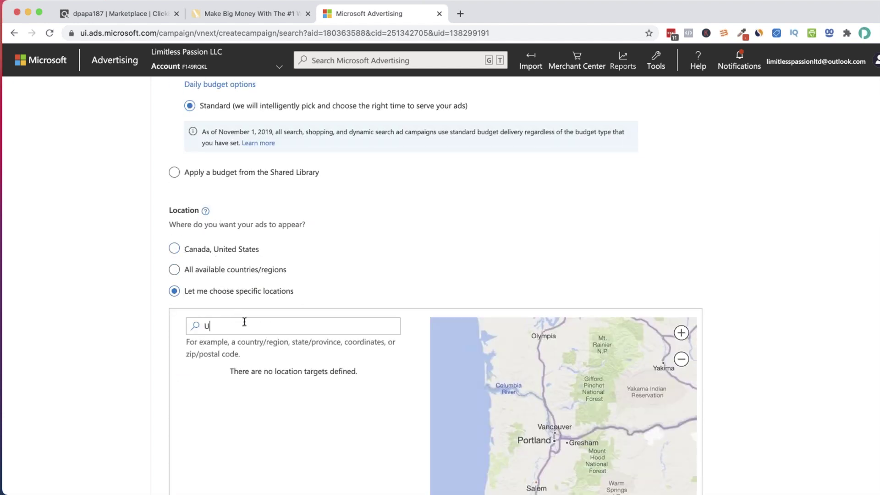
pyautogui.write('nited')
pyautogui.write(' \\stat')
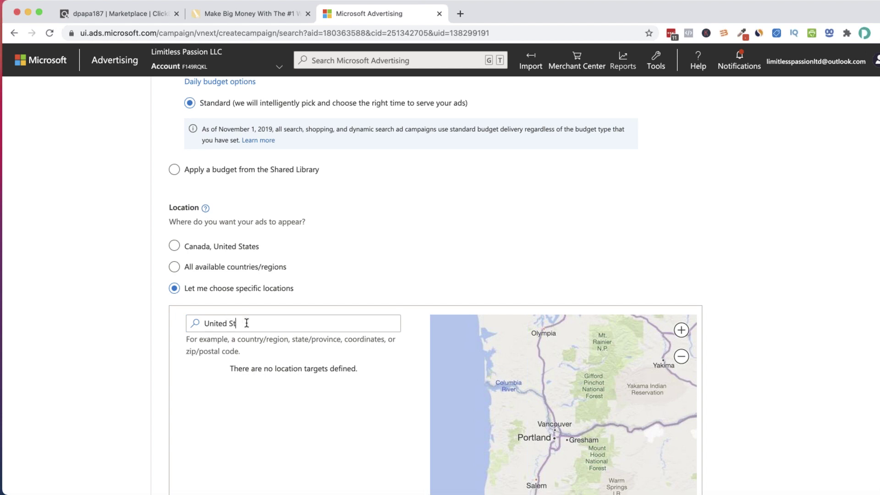
pyautogui.scroll(-3, 246, 322)
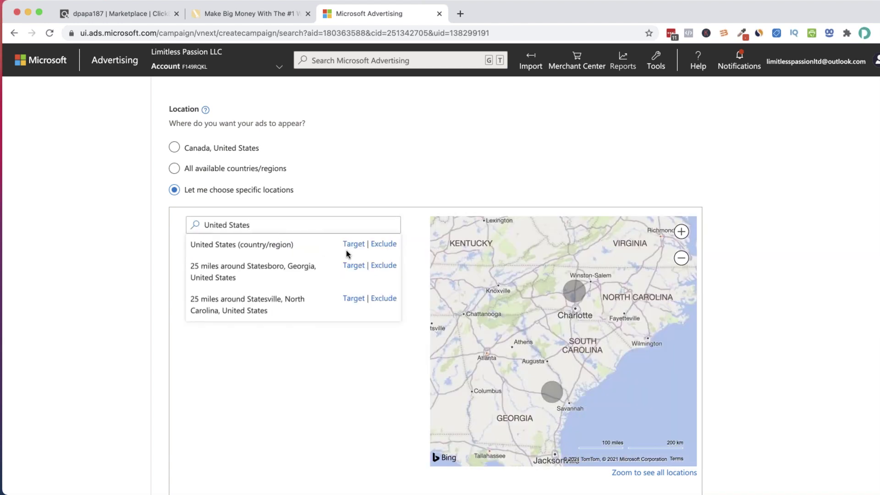
pyautogui.click(353, 244)
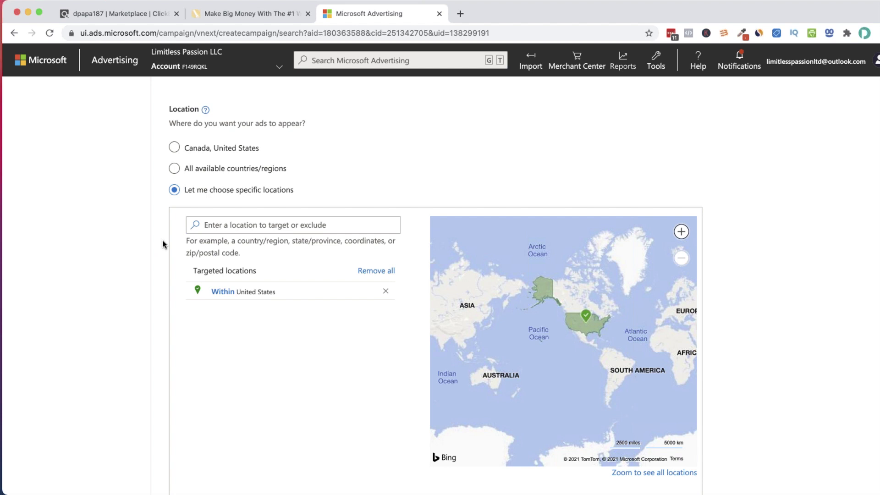
pyautogui.scroll(-2, 165, 263)
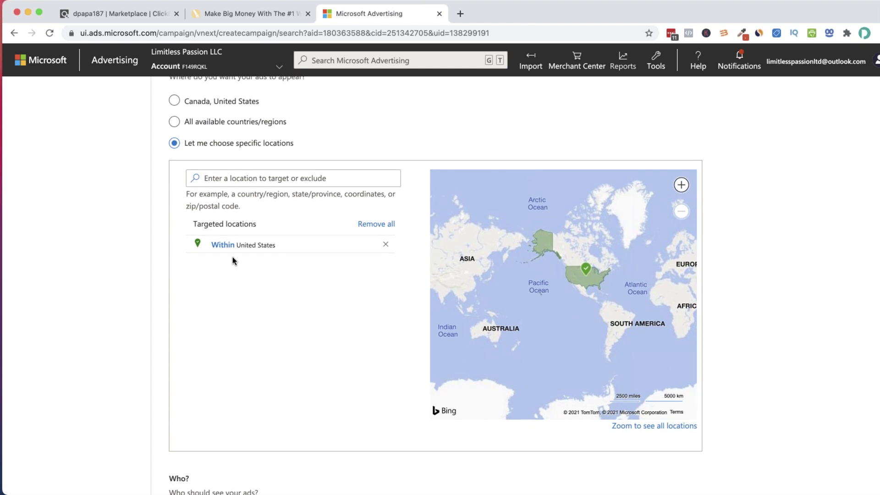
pyautogui.scroll(2, 233, 260)
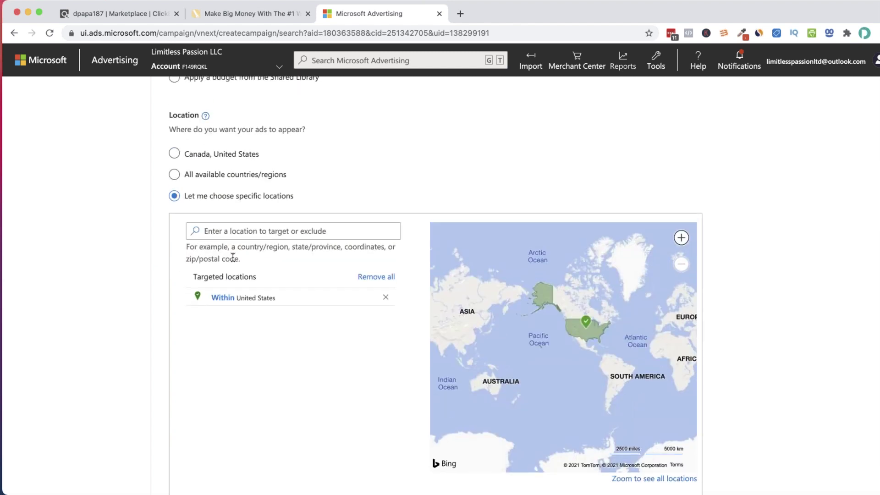
pyautogui.scroll(1, 233, 258)
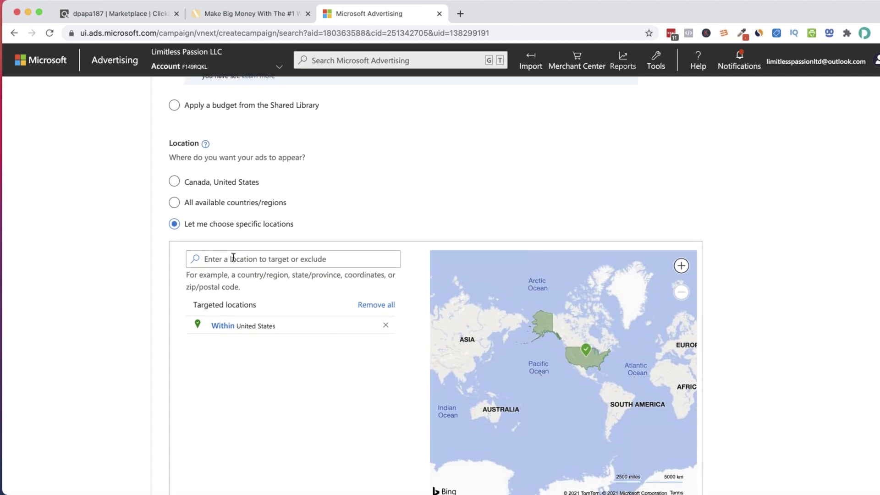
pyautogui.scroll(-1, 233, 258)
pyautogui.scroll(-1, 393, 302)
pyautogui.scroll(2, 392, 302)
pyautogui.scroll(5, 390, 301)
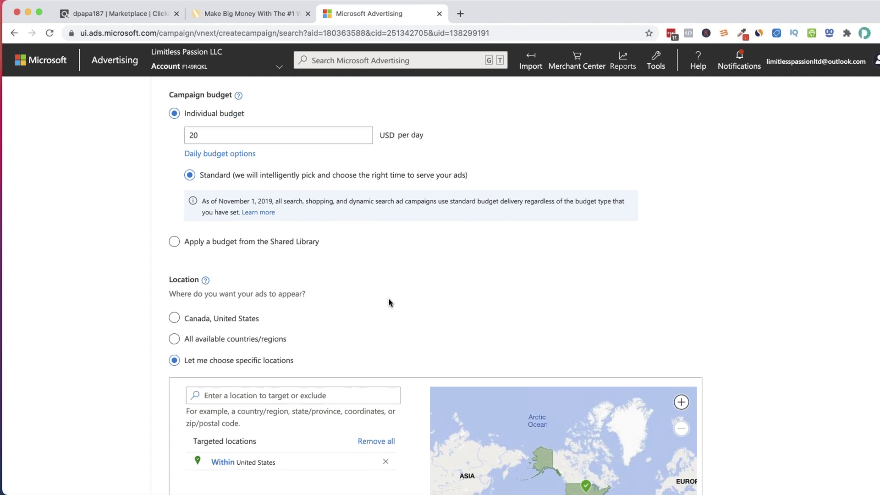
pyautogui.scroll(-2, 386, 303)
pyautogui.scroll(8, 386, 302)
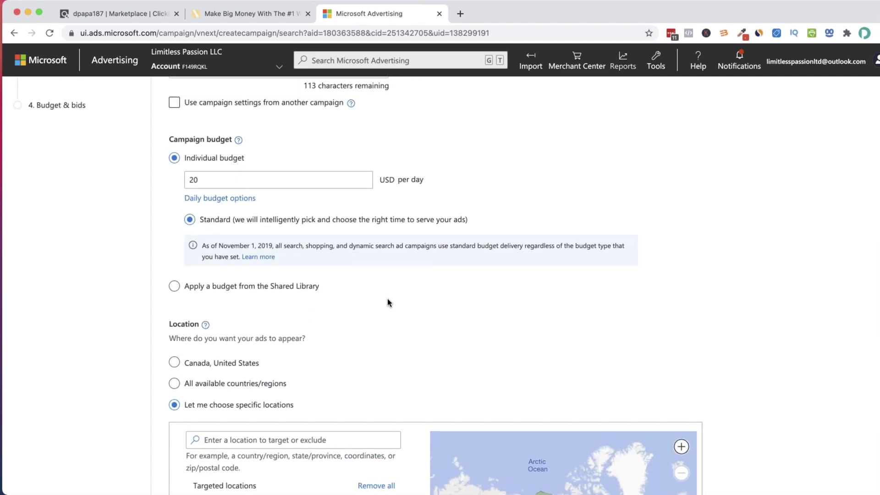
pyautogui.scroll(-10, 388, 300)
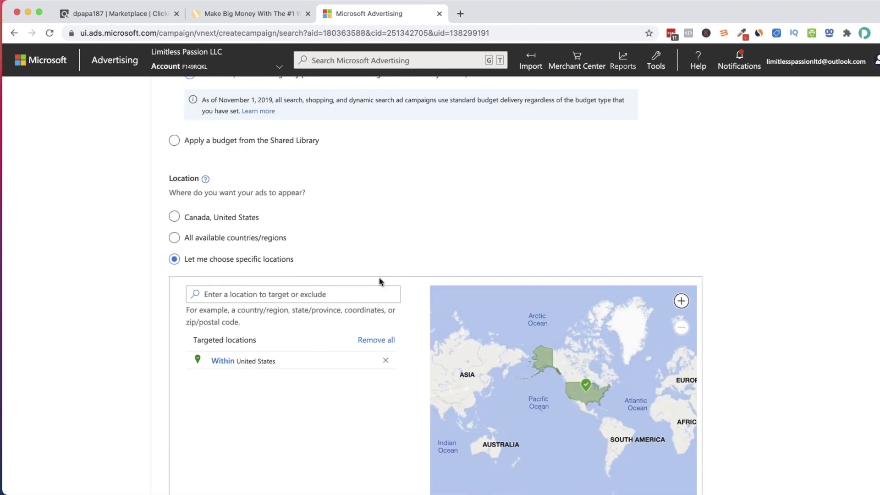
pyautogui.scroll(-2, 358, 273)
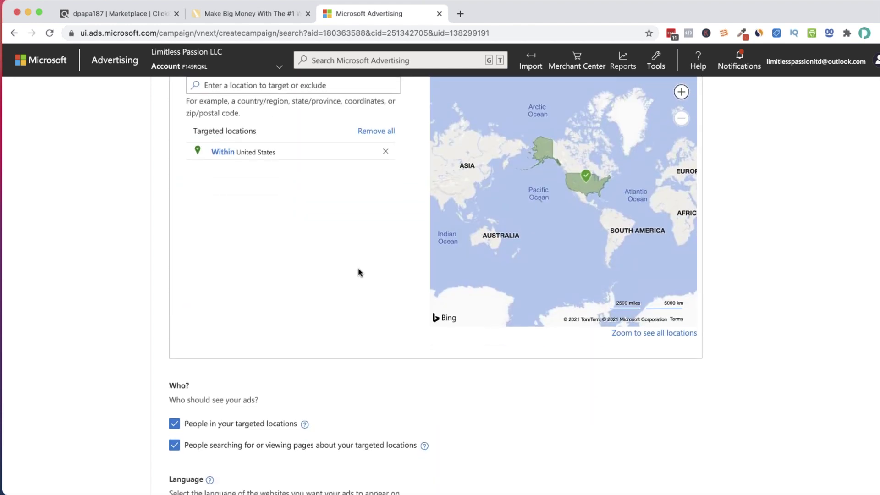
pyautogui.scroll(-3, 358, 273)
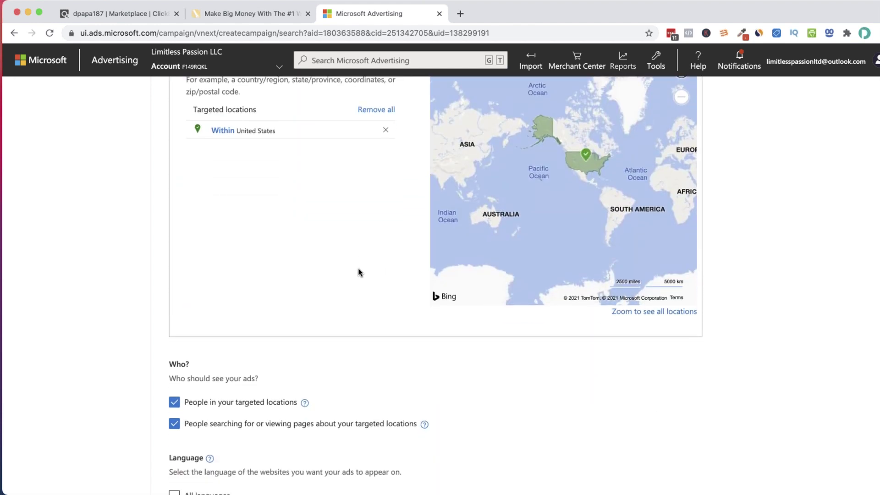
pyautogui.scroll(6, 358, 272)
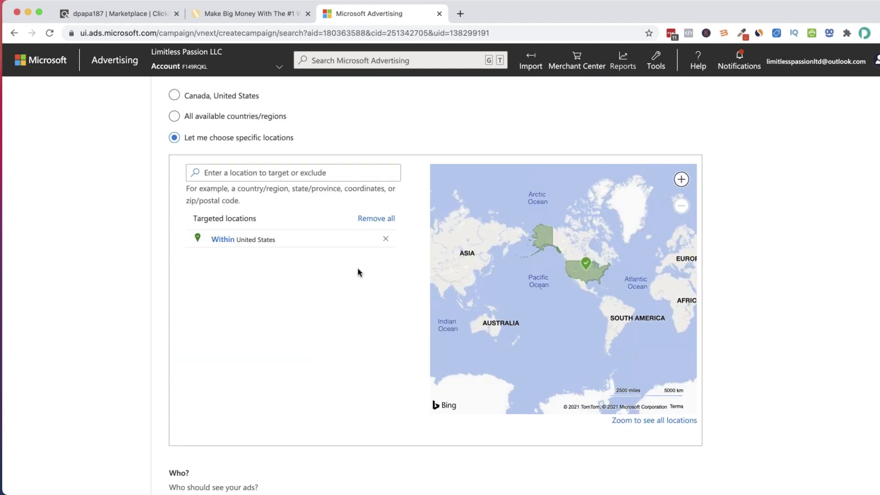
pyautogui.scroll(-2, 357, 268)
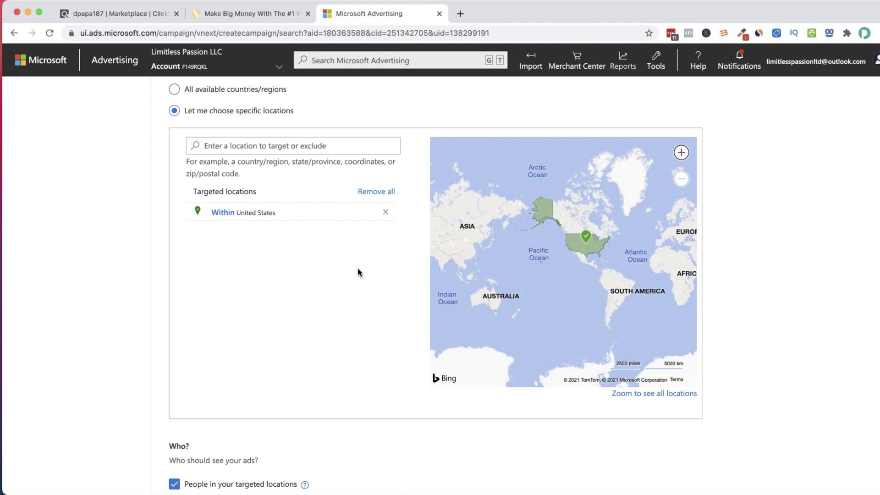
pyautogui.scroll(-2, 356, 272)
pyautogui.scroll(6, 336, 245)
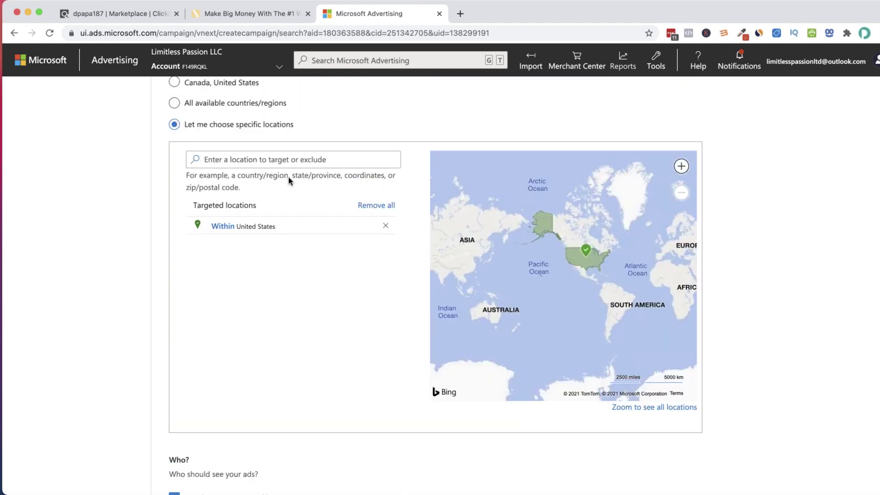
pyautogui.scroll(5, 288, 184)
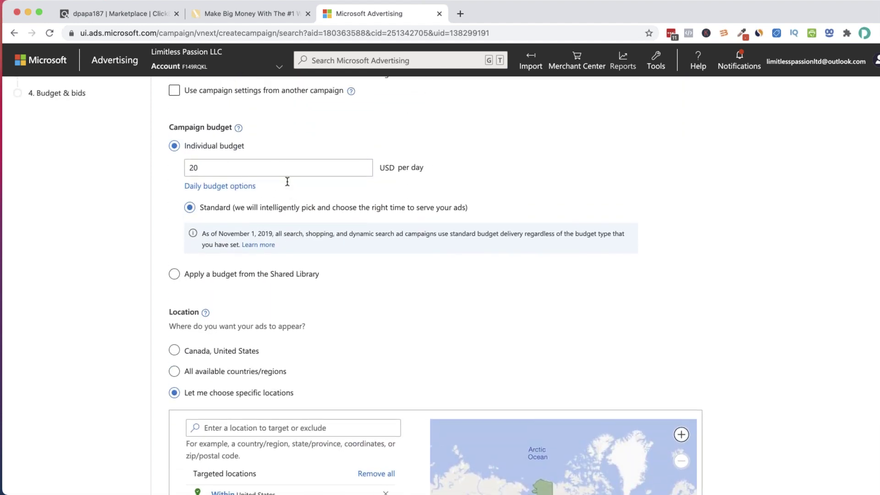
pyautogui.scroll(-6, 285, 184)
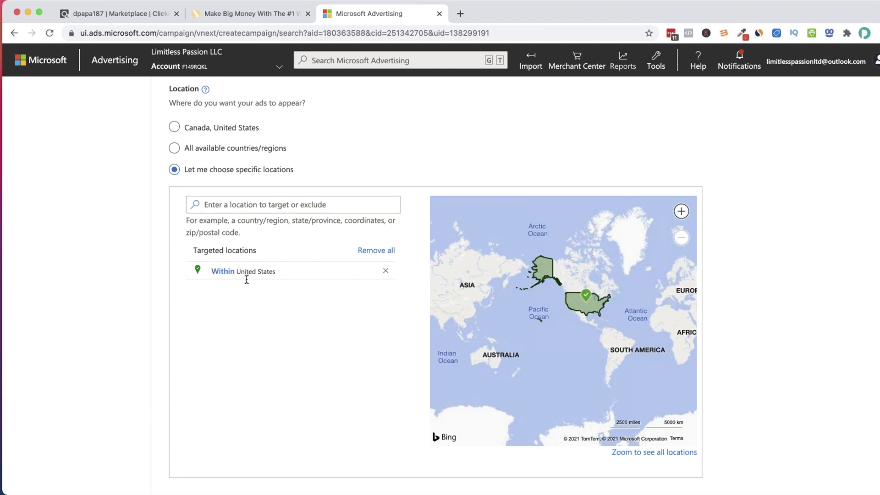
pyautogui.scroll(-2, 266, 270)
pyautogui.scroll(-2, 269, 266)
# Untick targeting people searching about the targeted locations, then save and proceed to Ad groups
pyautogui.click(173, 388)
pyautogui.click(173, 389)
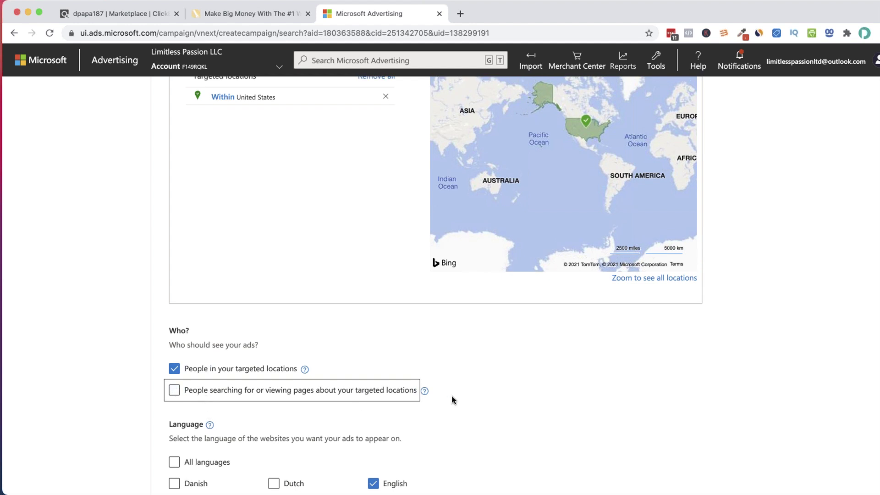
pyautogui.click(474, 384)
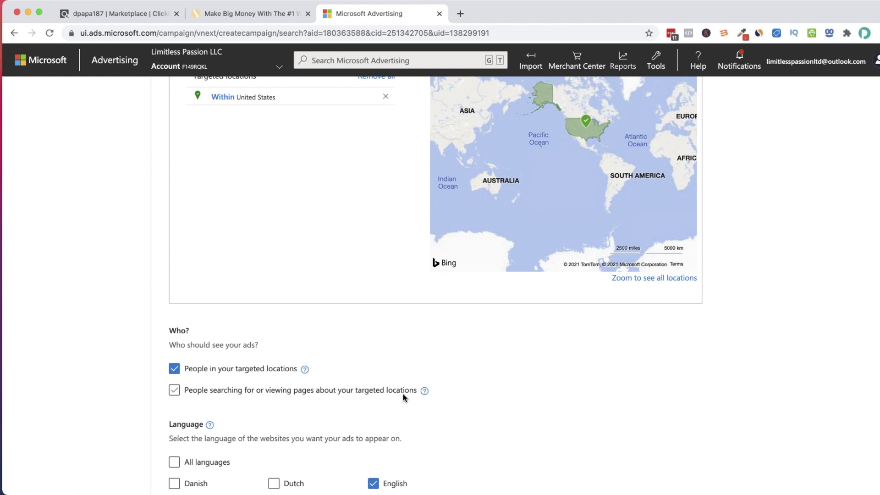
pyautogui.scroll(-3, 331, 388)
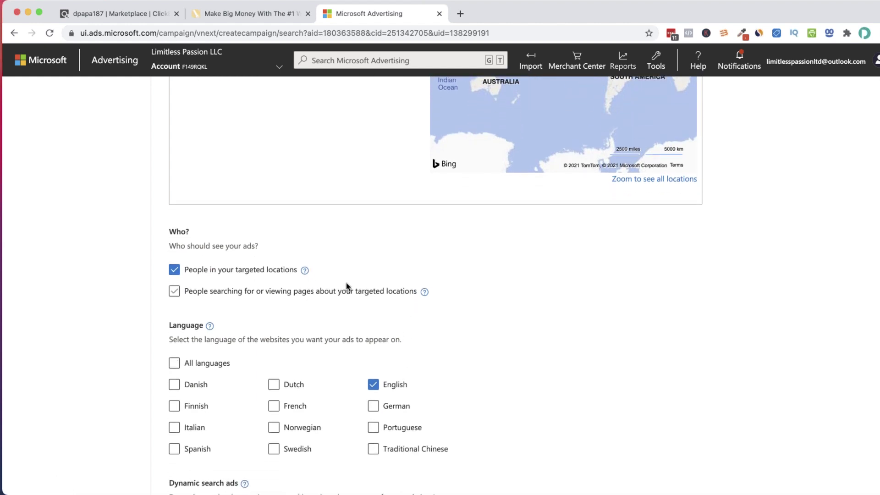
pyautogui.scroll(-3, 345, 284)
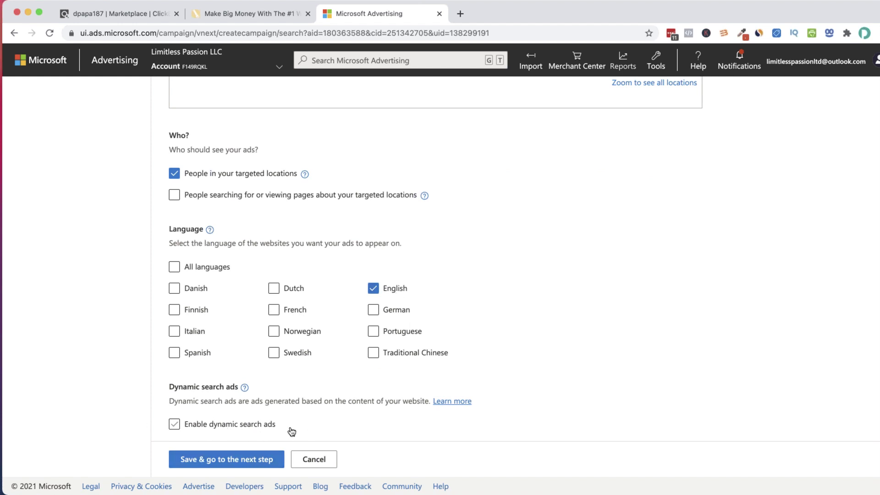
pyautogui.click(247, 458)
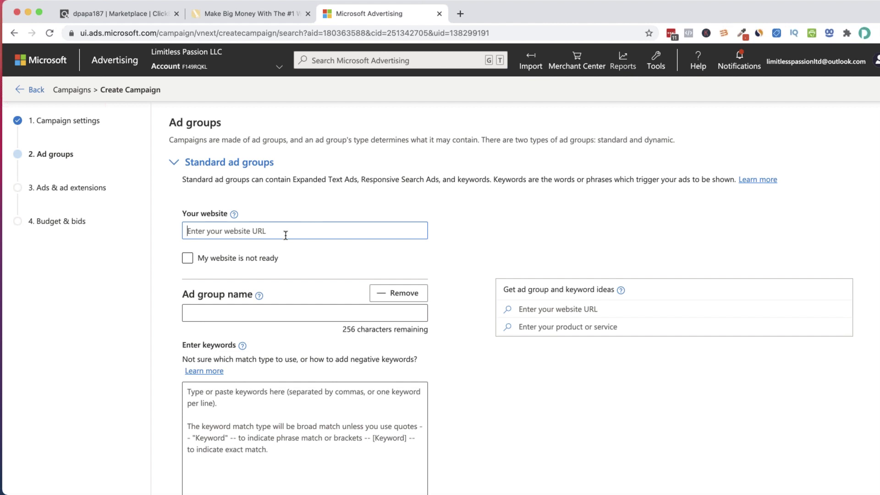
# In ClickBank, generate the Tedswoodworking HopLinks and copy the HopShield encrypted link
pyautogui.click(159, 13)
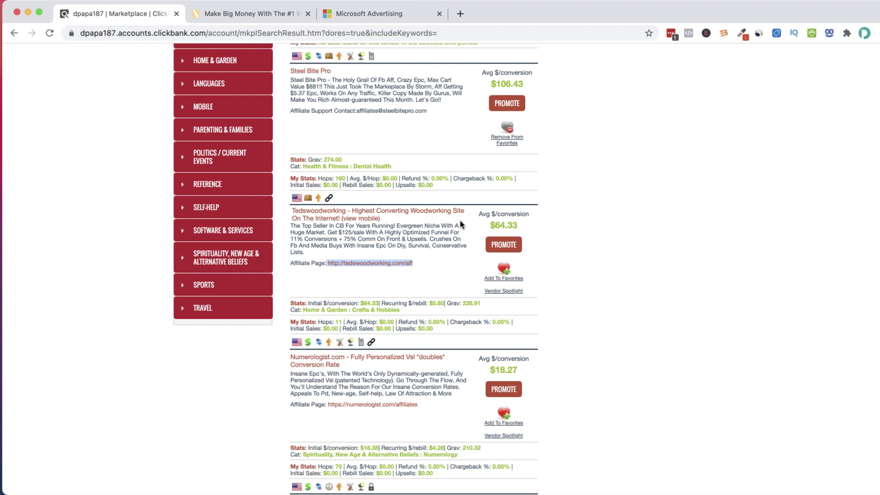
pyautogui.click(501, 248)
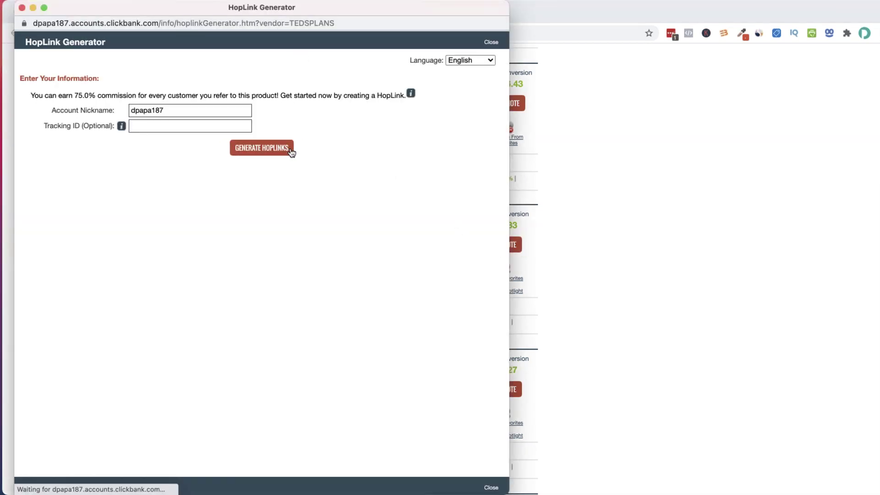
pyautogui.click(289, 151)
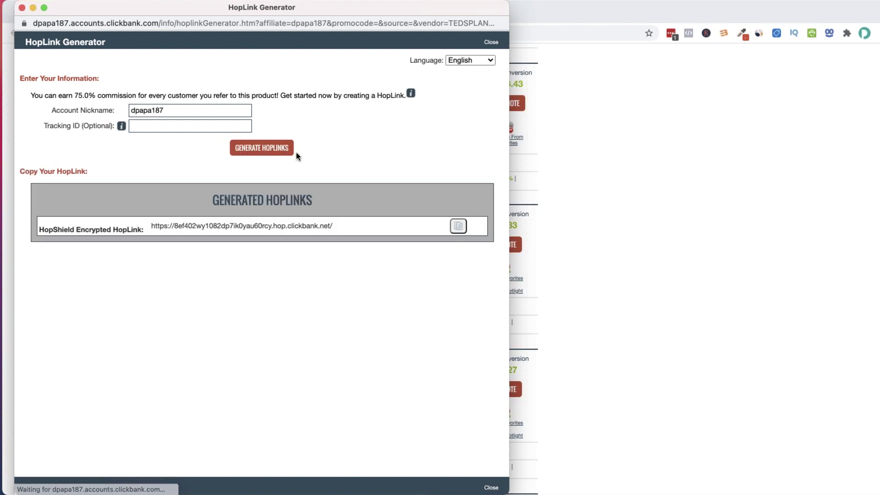
pyautogui.click(458, 226)
# Load the Teds Woodworking sales page from the pasted affiliate HopLink in a new tab
pyautogui.moveTo(176, 7); pyautogui.dragTo(473, 228)
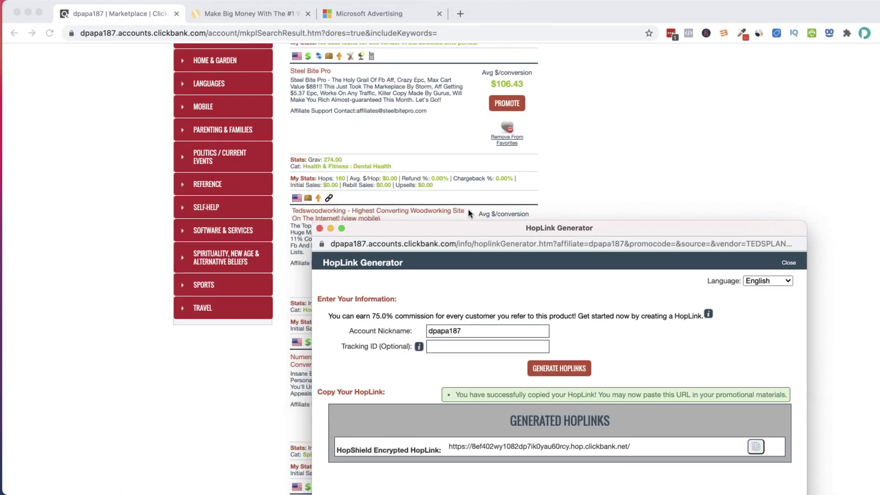
pyautogui.click(460, 14)
pyautogui.press('super+v')
pyautogui.press('Return')
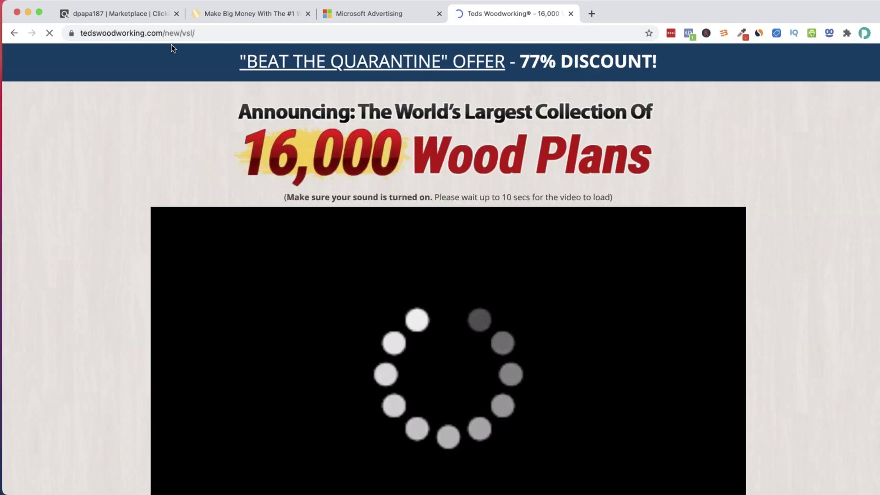
pyautogui.moveTo(174, 30)
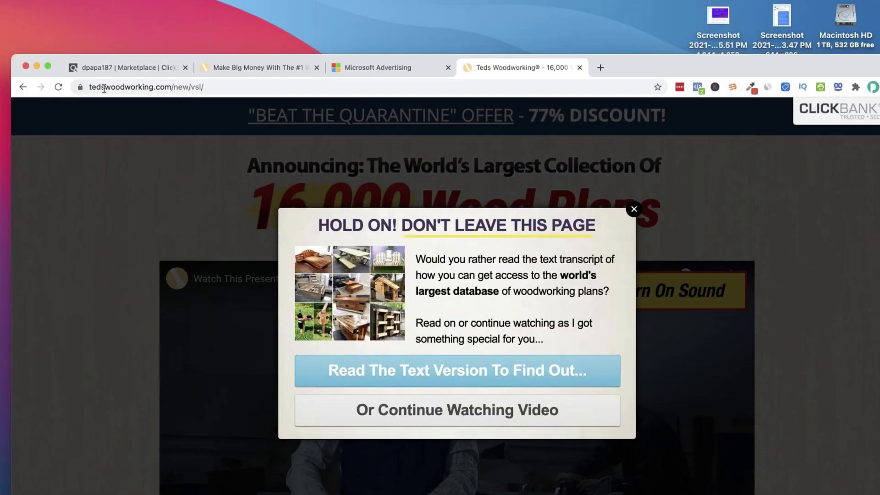
pyautogui.click(104, 87)
pyautogui.click(214, 86)
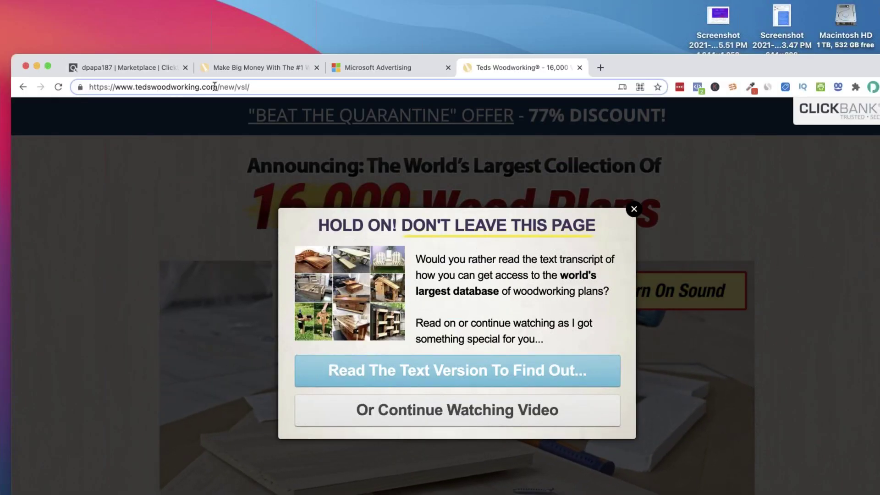
pyautogui.moveTo(220, 86); pyautogui.dragTo(89, 87)
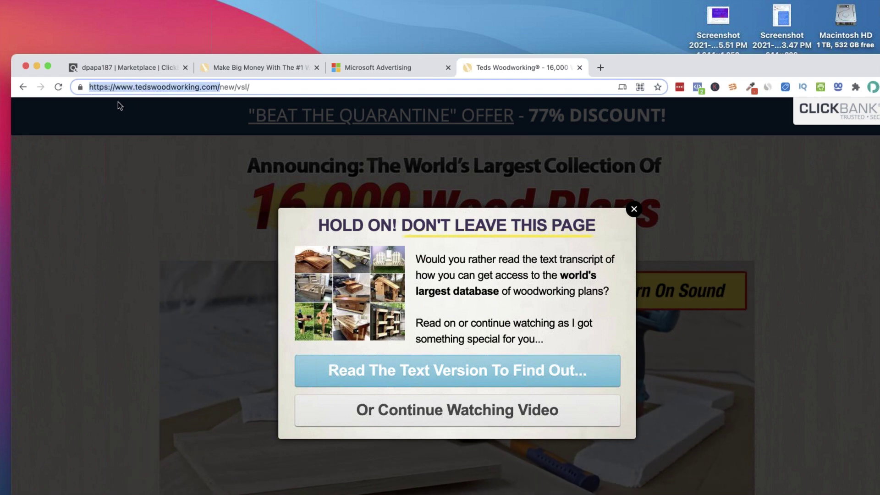
pyautogui.rightClick(172, 88)
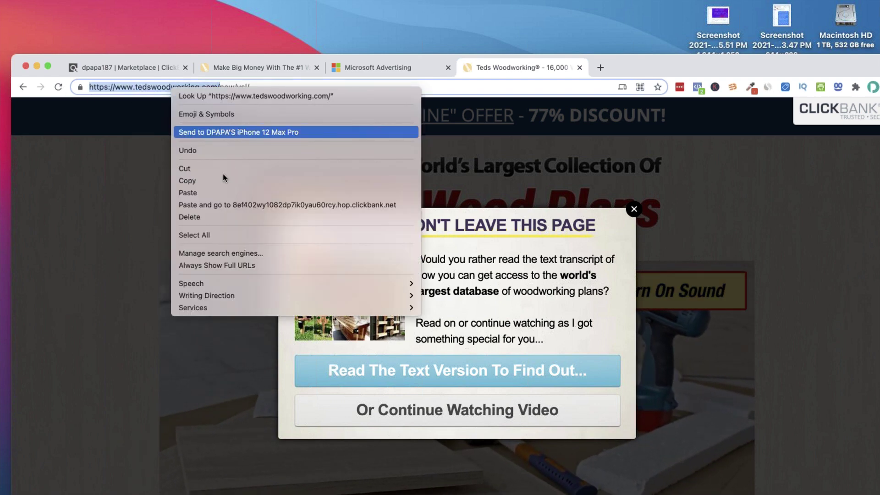
pyautogui.click(222, 180)
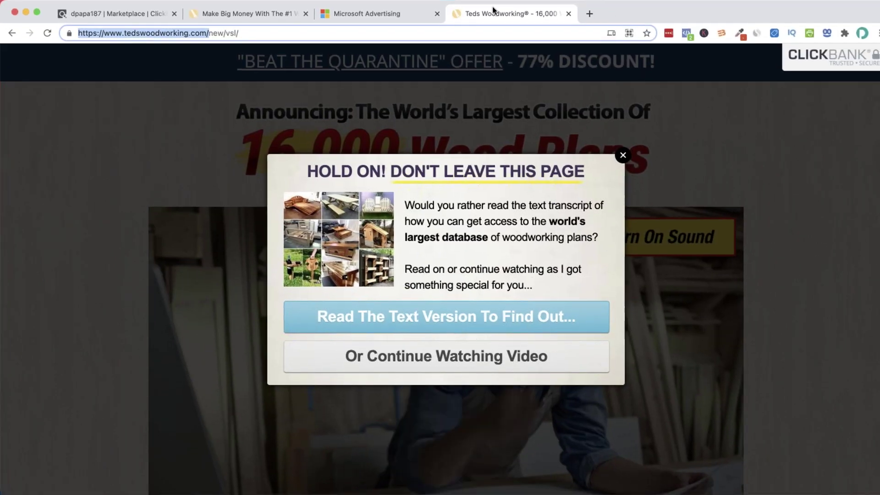
pyautogui.click(379, 11)
pyautogui.click(268, 234)
pyautogui.press('super+v')
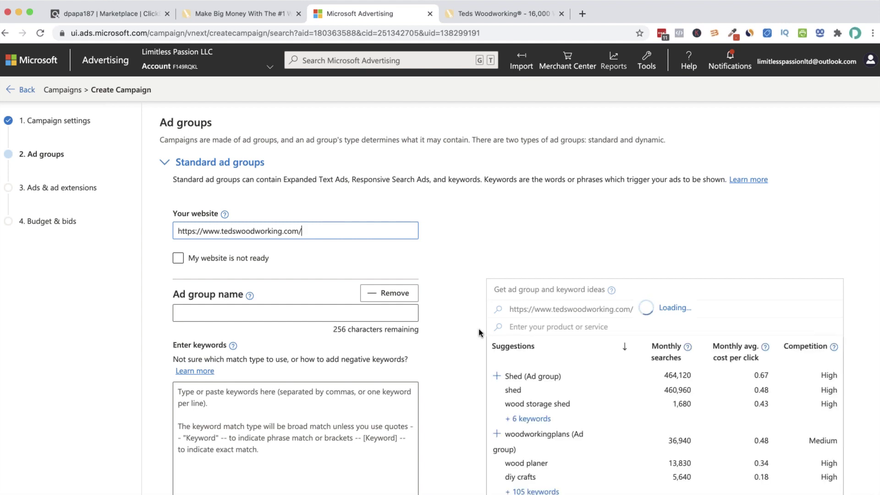
pyautogui.scroll(-2, 479, 332)
pyautogui.scroll(-2, 479, 333)
pyautogui.scroll(-2, 499, 202)
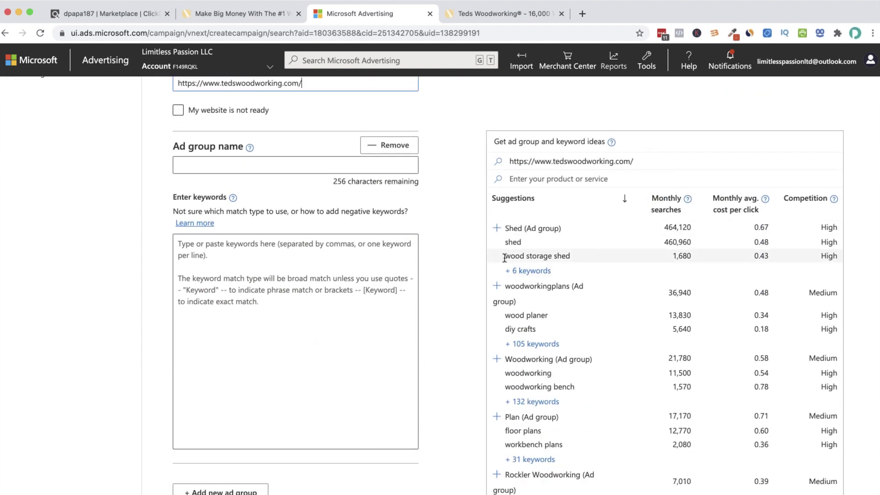
pyautogui.scroll(-1, 557, 232)
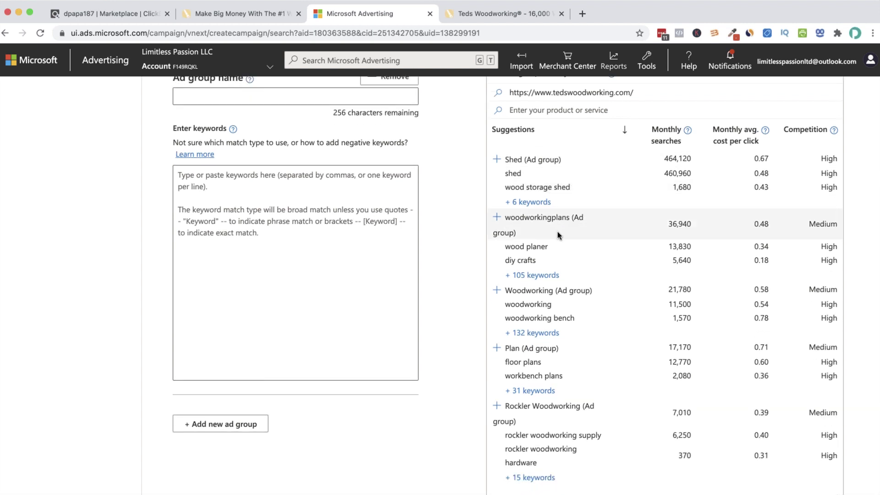
pyautogui.scroll(-4, 576, 235)
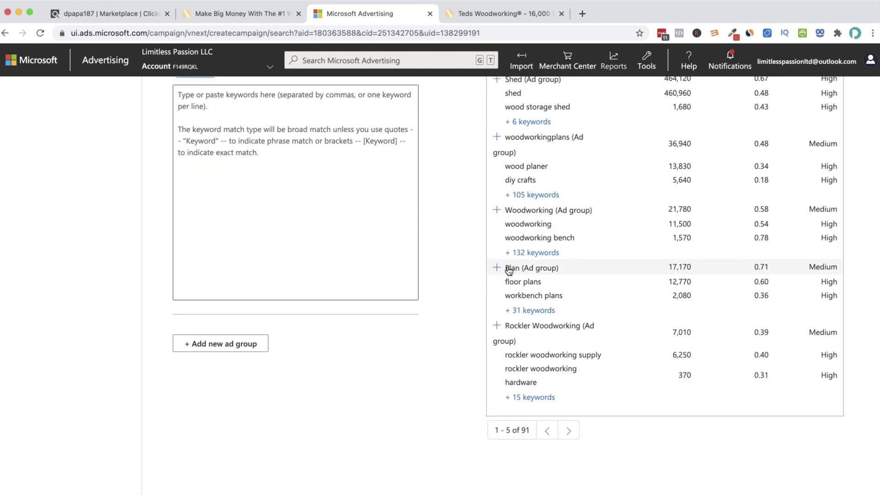
pyautogui.scroll(-1, 539, 224)
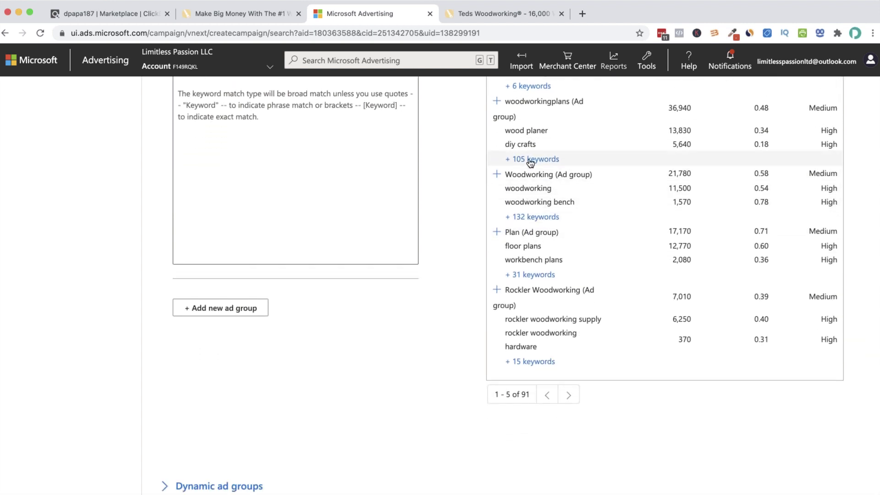
pyautogui.scroll(-1, 543, 214)
pyautogui.scroll(14, 543, 214)
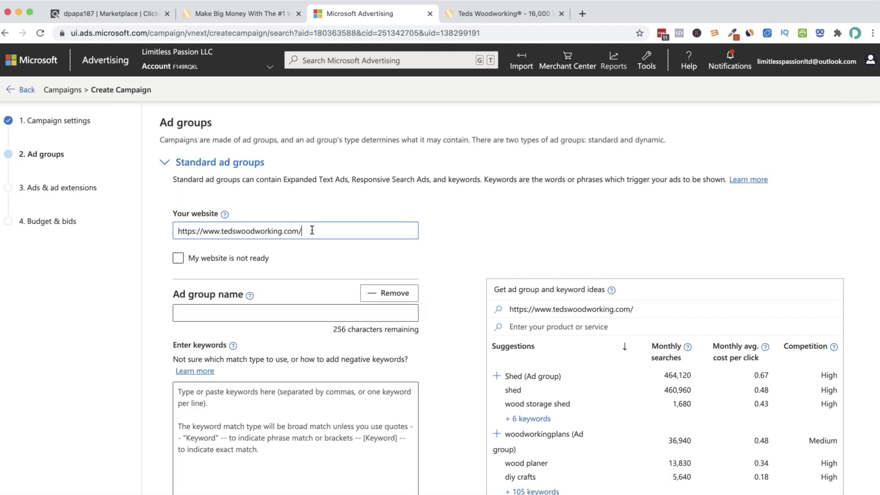
pyautogui.scroll(-4, 312, 230)
pyautogui.scroll(-5, 716, 275)
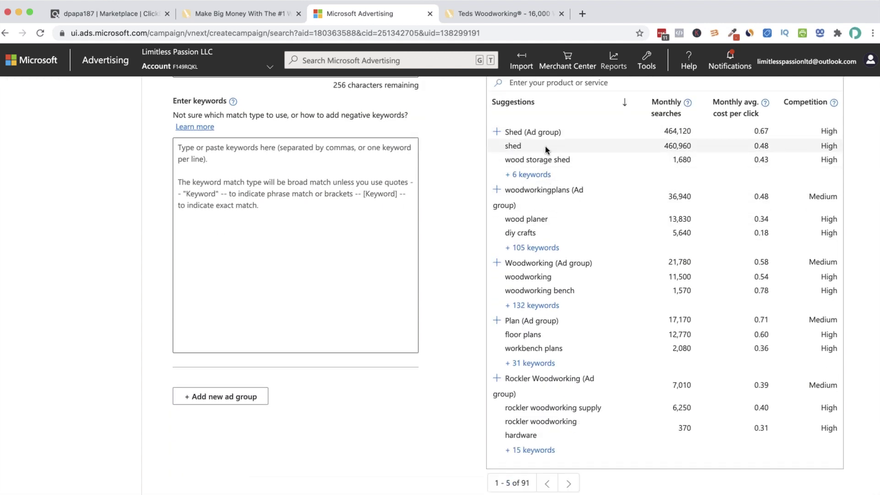
pyautogui.scroll(-3, 564, 257)
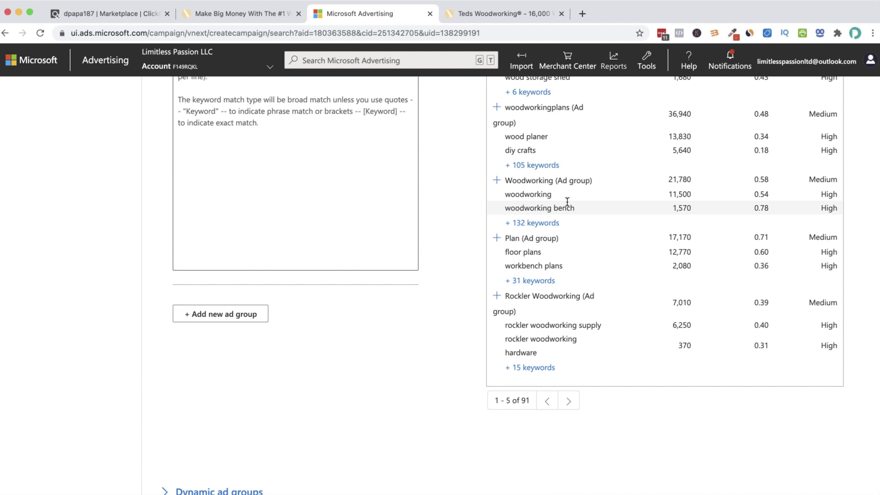
pyautogui.scroll(3, 567, 216)
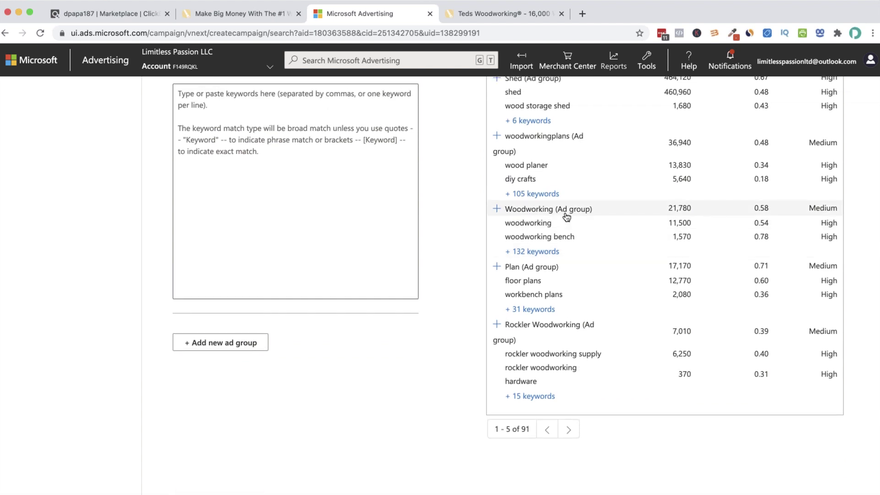
pyautogui.scroll(3, 567, 216)
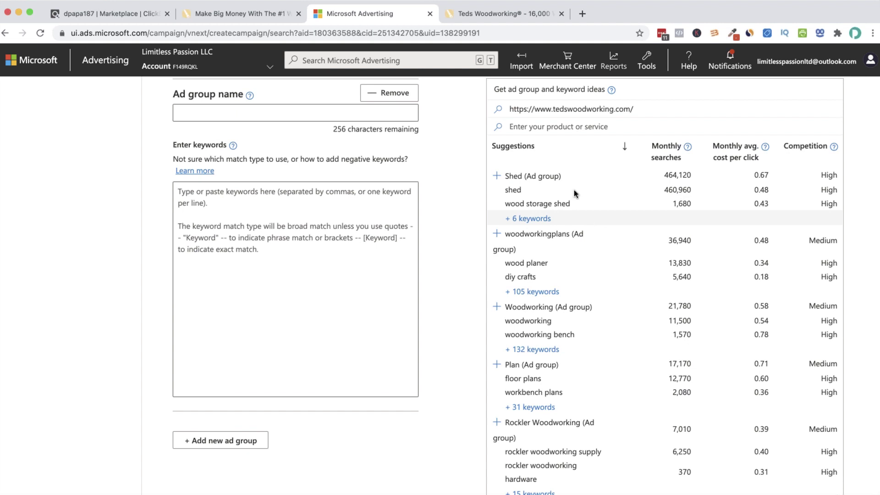
# Scroll through the ad group form and click into the keyword entry area
pyautogui.scroll(3, 308, 133)
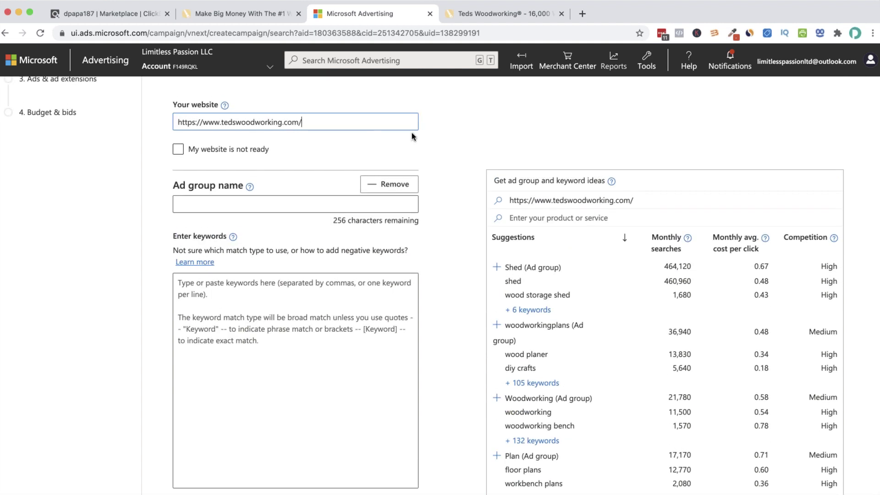
pyautogui.scroll(-5, 599, 256)
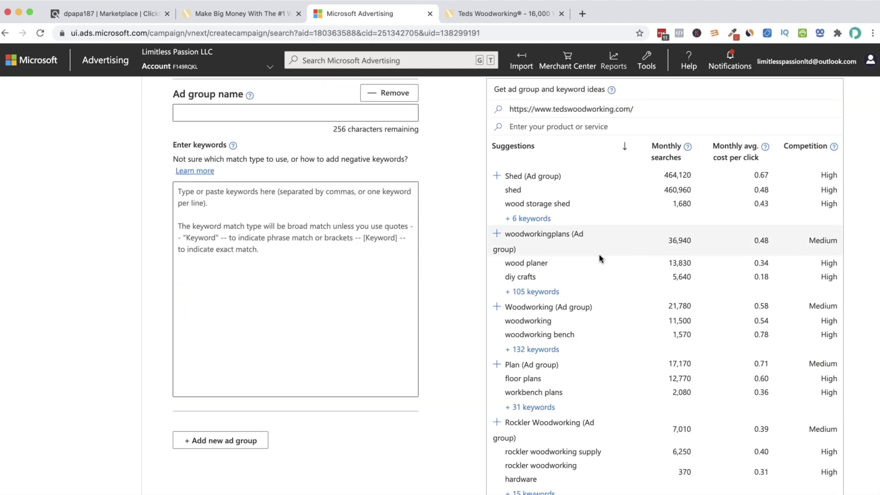
pyautogui.click(248, 182)
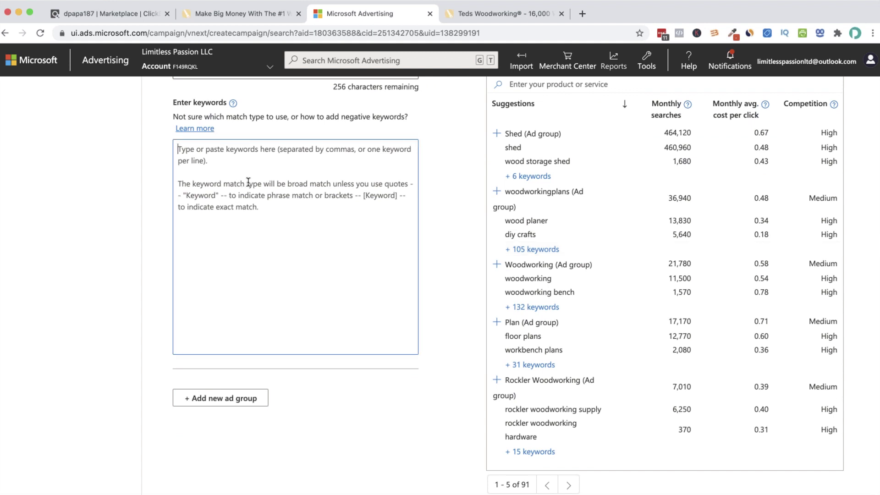
pyautogui.scroll(3, 247, 182)
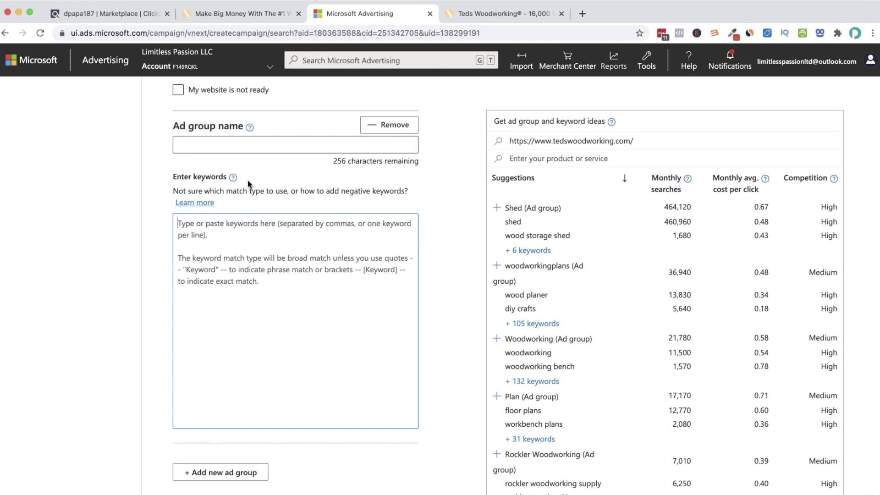
pyautogui.scroll(1, 248, 184)
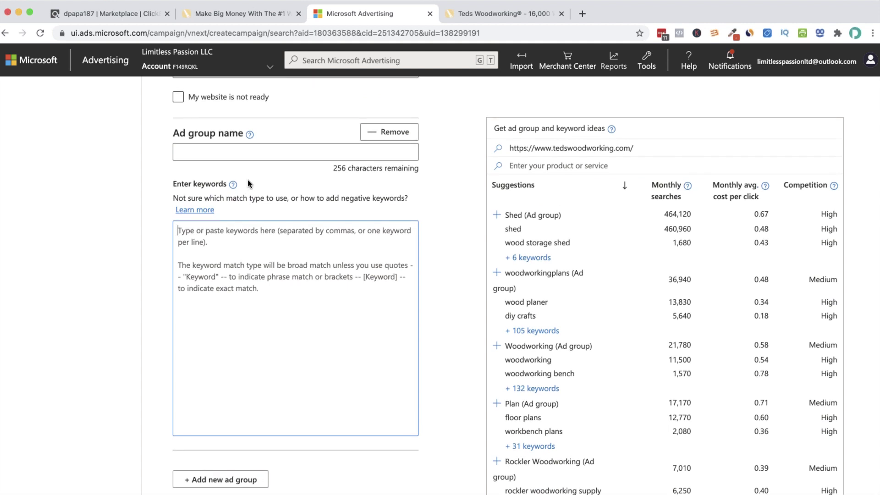
pyautogui.scroll(-1, 265, 190)
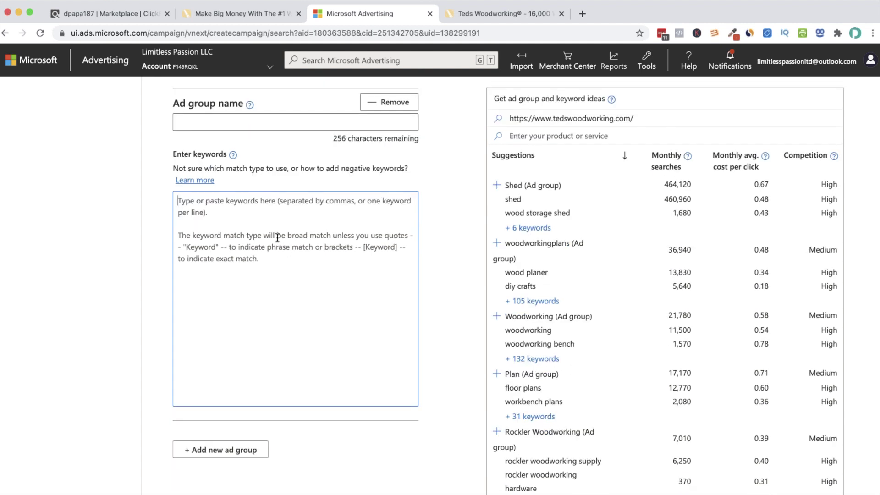
pyautogui.scroll(2, 492, 219)
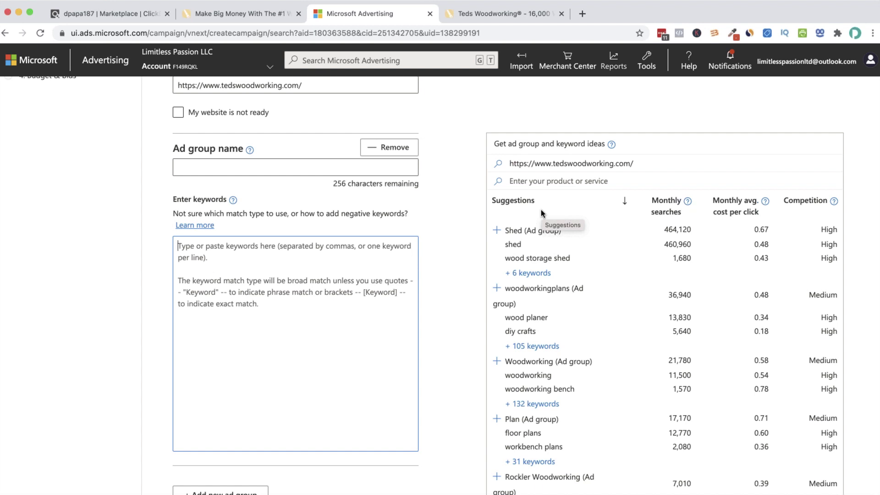
pyautogui.scroll(3, 515, 255)
pyautogui.moveTo(320, 147); pyautogui.dragTo(181, 147)
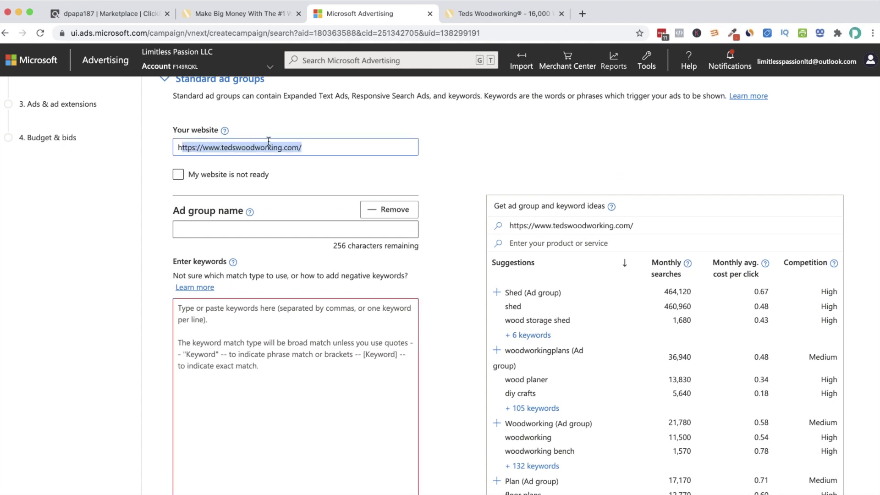
pyautogui.moveTo(311, 144); pyautogui.dragTo(168, 139)
pyautogui.click(290, 145)
pyautogui.click(329, 147)
pyautogui.click(309, 145)
pyautogui.rightClick(237, 145)
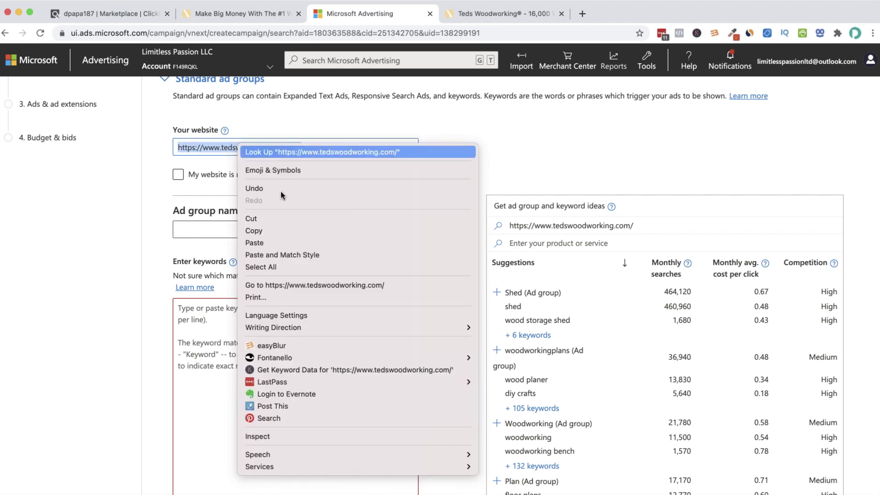
pyautogui.press('Return')
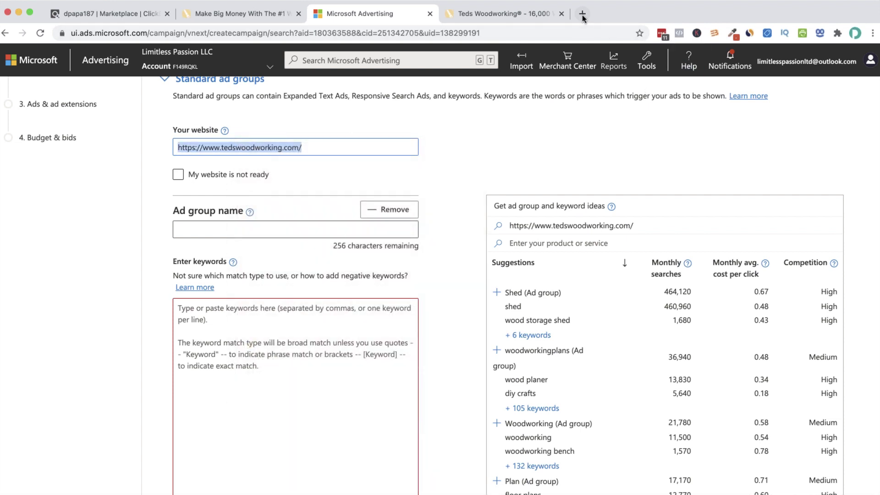
# Open SimilarWeb in a new tab and look up the pasted tedswoodworking.com address
pyautogui.click(582, 14)
pyautogui.write('simi')
pyautogui.press('Return')
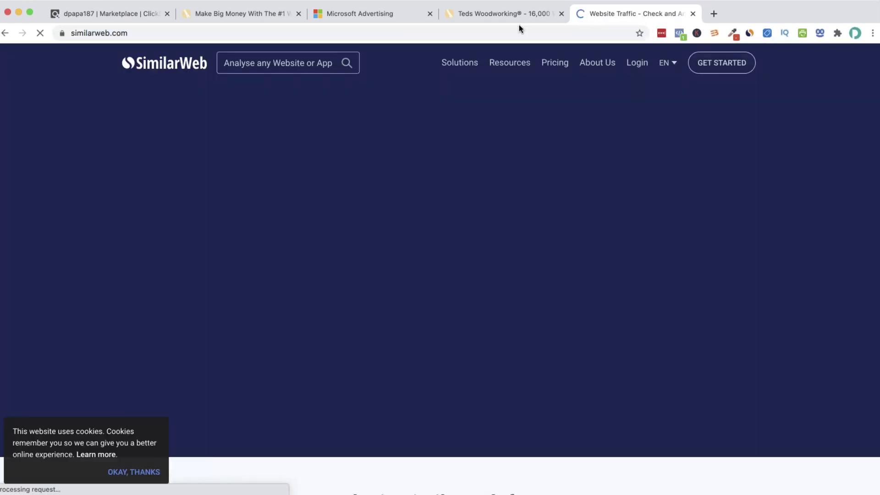
pyautogui.click(298, 63)
pyautogui.press('super+v')
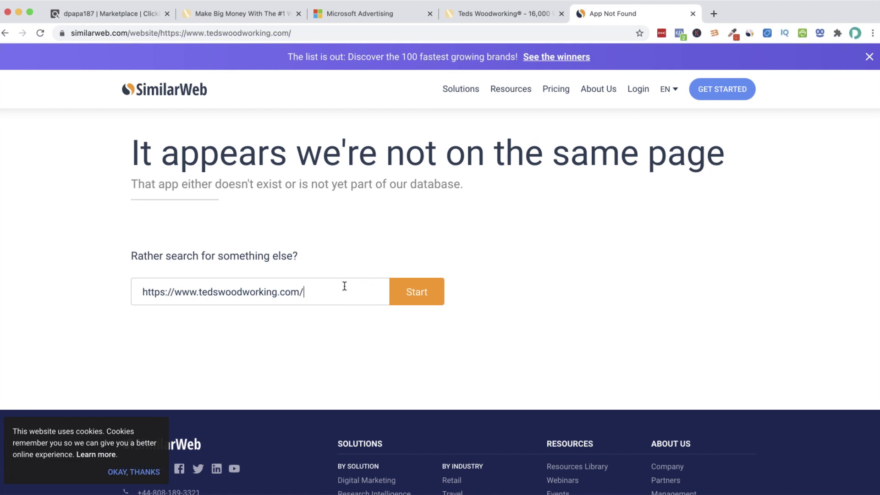
pyautogui.press('super+a')
pyautogui.press('super+v')
pyautogui.click(395, 295)
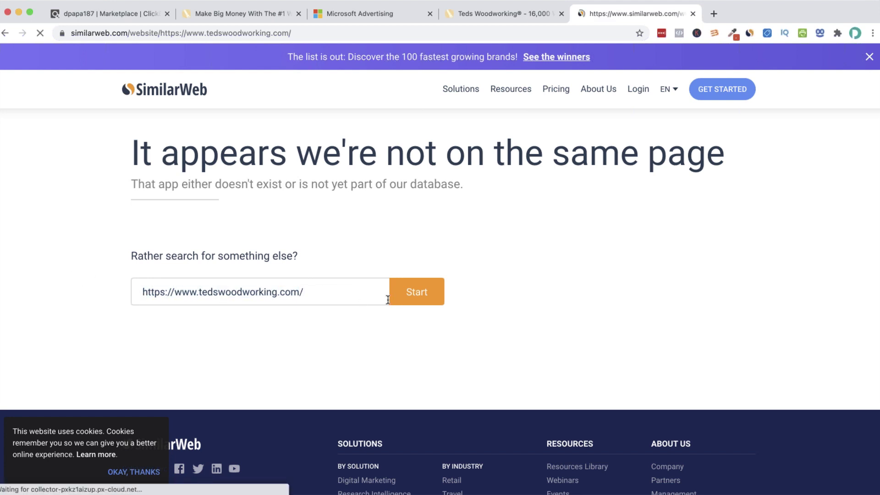
# Reload the SimilarWeb home page and pass its press-and-hold bot check
pyautogui.click(181, 33)
pyautogui.write('similarweb.com')
pyautogui.press('Return')
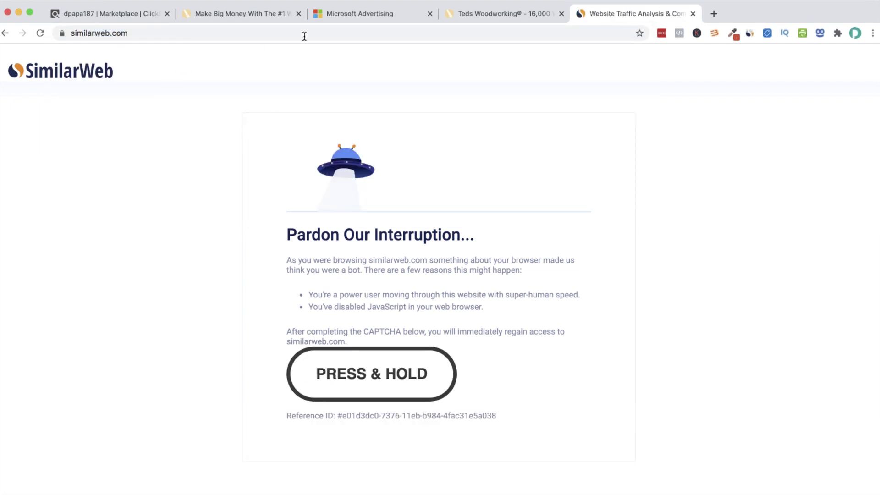
pyautogui.click(277, 32)
pyautogui.press('Return')
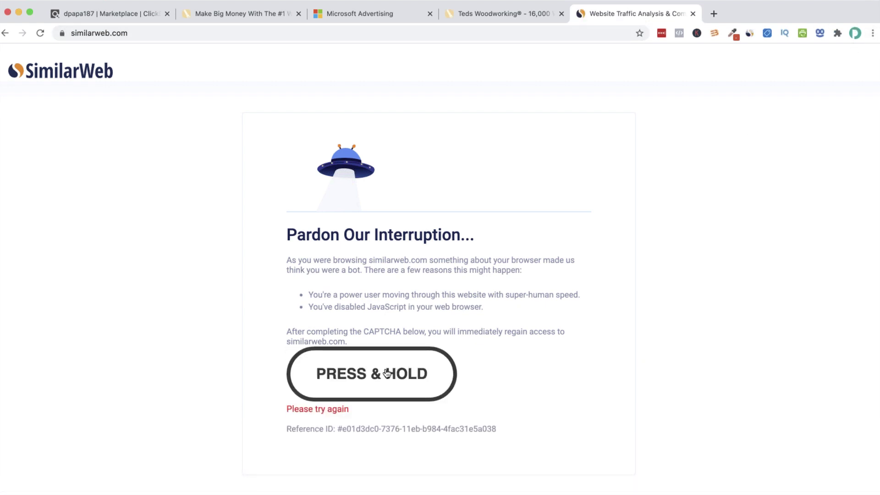
pyautogui.moveTo(389, 375); pyautogui.dragTo(389, 375)
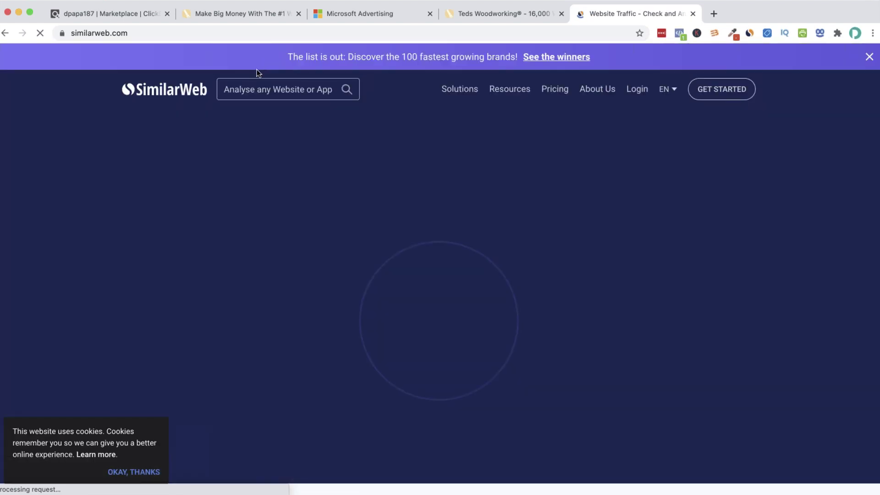
# Open the tedswoodworking.com report and scroll to Referrals, showing 8.49% of traffic
pyautogui.click(258, 88)
pyautogui.press('super+v')
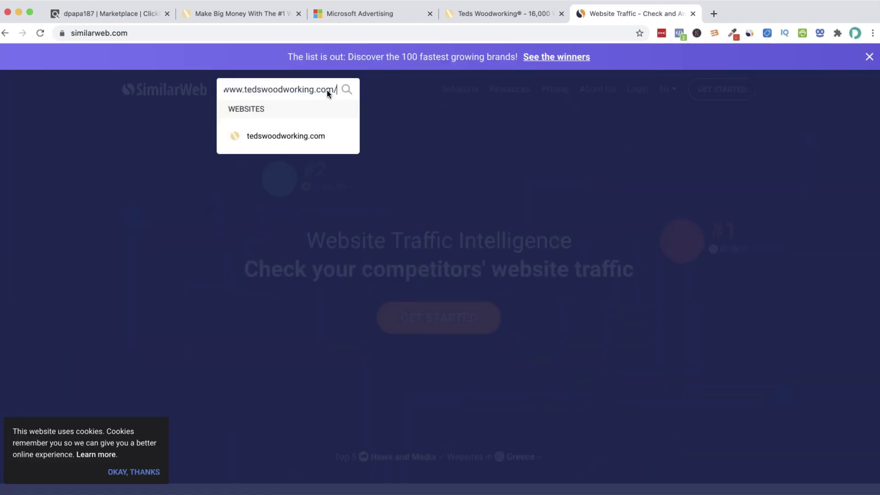
pyautogui.click(288, 139)
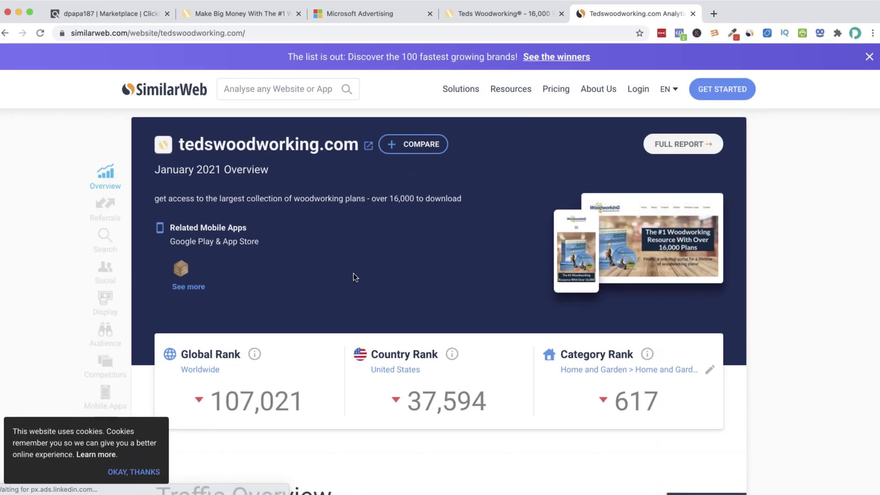
pyautogui.scroll(-10, 353, 273)
pyautogui.scroll(-5, 357, 271)
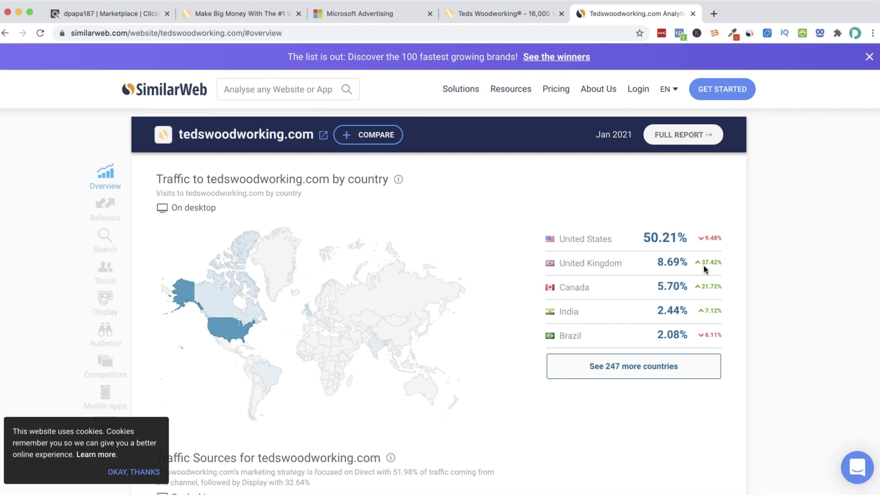
pyautogui.scroll(-6, 571, 291)
pyautogui.scroll(-4, 571, 291)
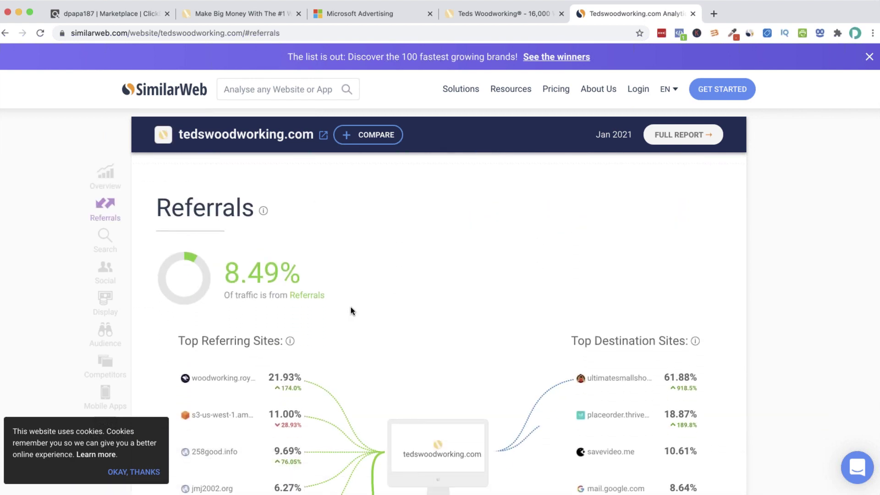
pyautogui.scroll(-1, 352, 311)
pyautogui.scroll(-1, 222, 302)
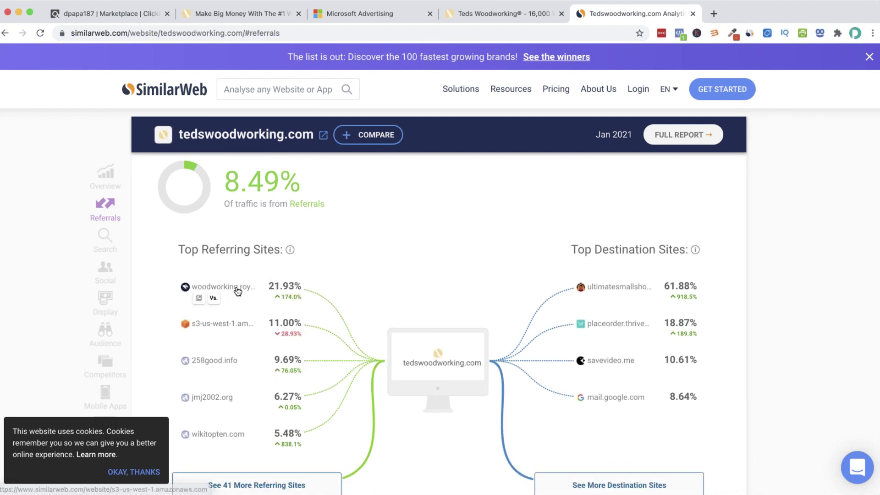
# Open the top referrer woodworking.royfoley.com in a new tab
pyautogui.moveTo(236, 290)
pyautogui.rightClick(237, 288)
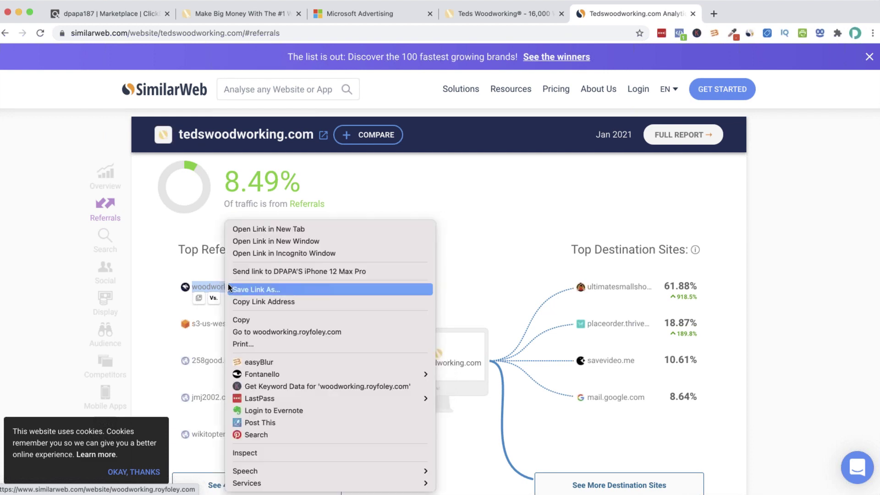
pyautogui.click(254, 242)
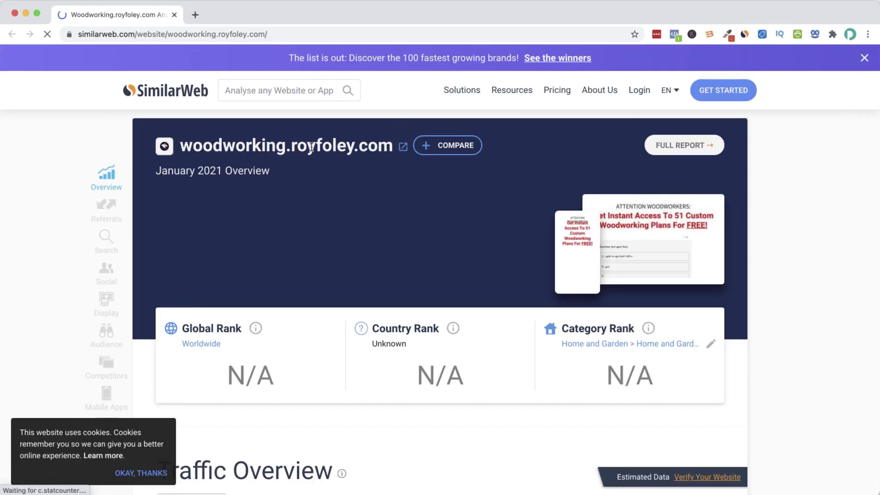
pyautogui.moveTo(175, 150); pyautogui.dragTo(395, 147)
pyautogui.rightClick(379, 148)
pyautogui.click(410, 185)
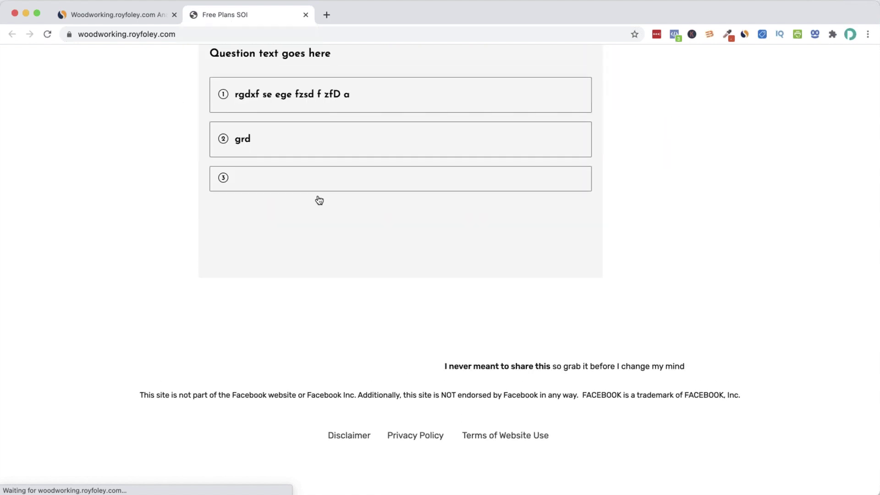
# Try several answers on the free woodworking plans quiz
pyautogui.click(335, 295)
pyautogui.click(356, 342)
pyautogui.click(340, 293)
pyautogui.click(314, 344)
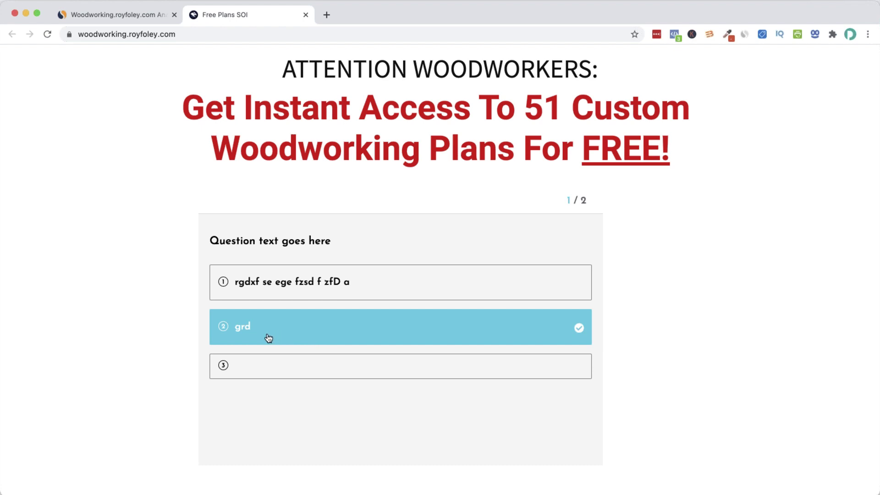
pyautogui.click(274, 294)
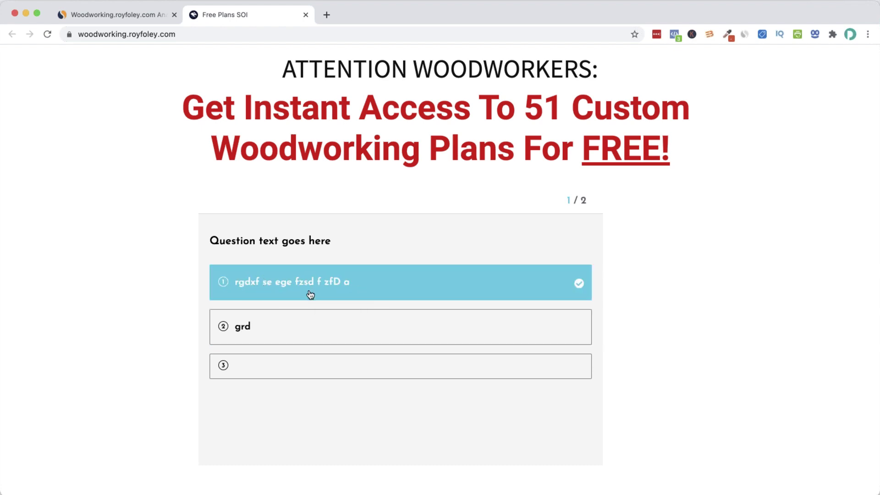
pyautogui.click(308, 365)
pyautogui.scroll(-5, 326, 353)
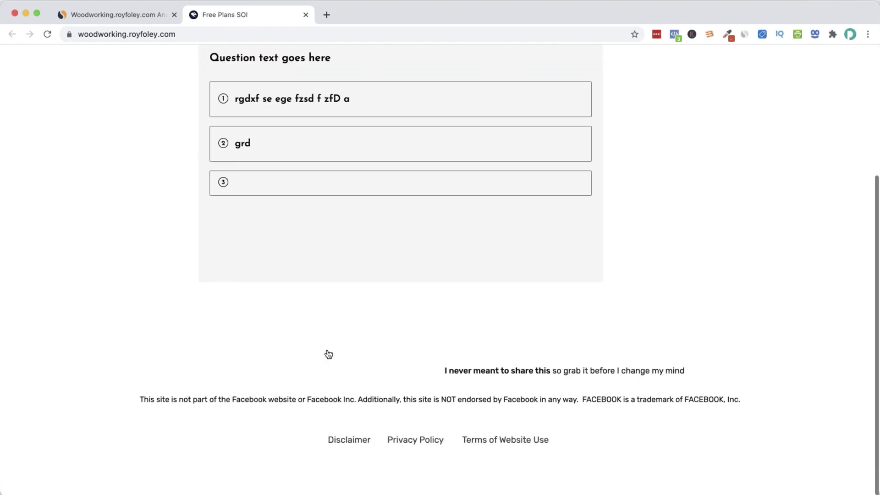
pyautogui.press('super+a')
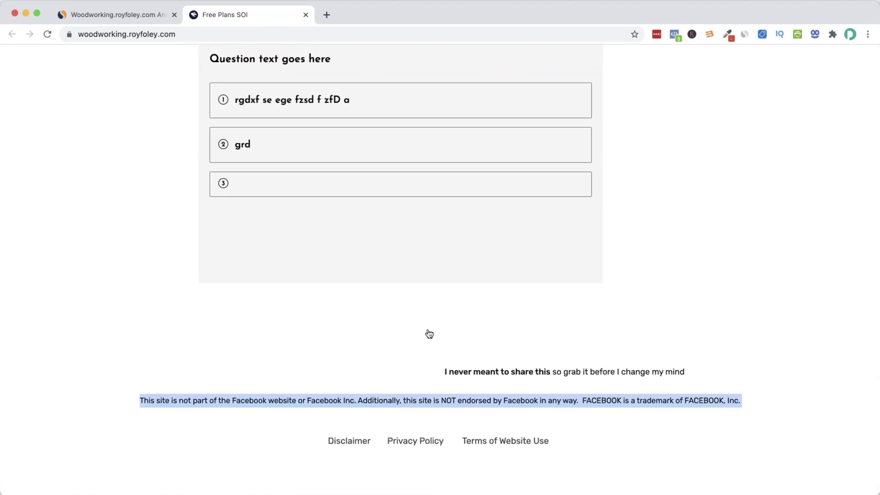
pyautogui.scroll(5, 430, 329)
# Scroll further through the site's SimilarWeb report
pyautogui.click(124, 15)
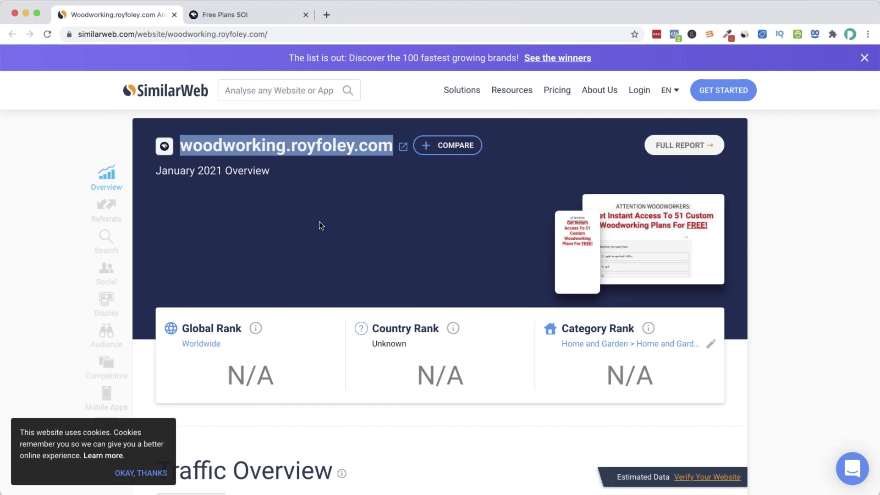
pyautogui.scroll(-3, 330, 275)
pyautogui.scroll(-5, 341, 306)
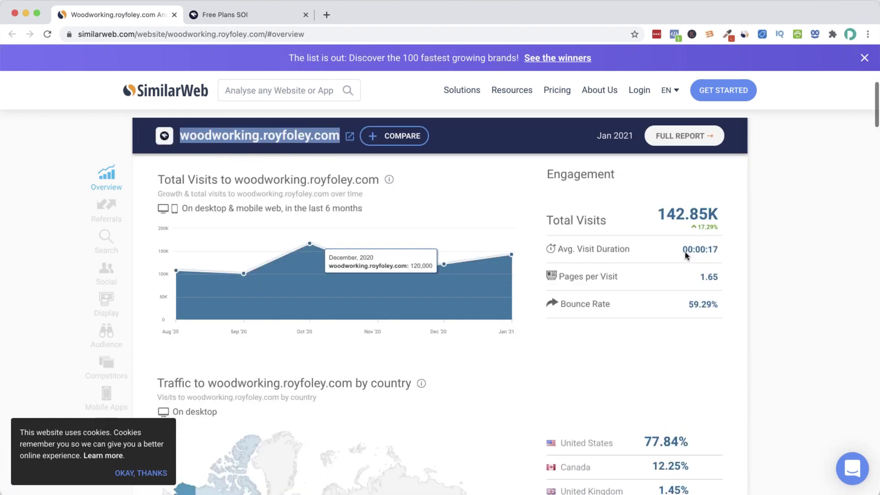
pyautogui.scroll(-10, 623, 310)
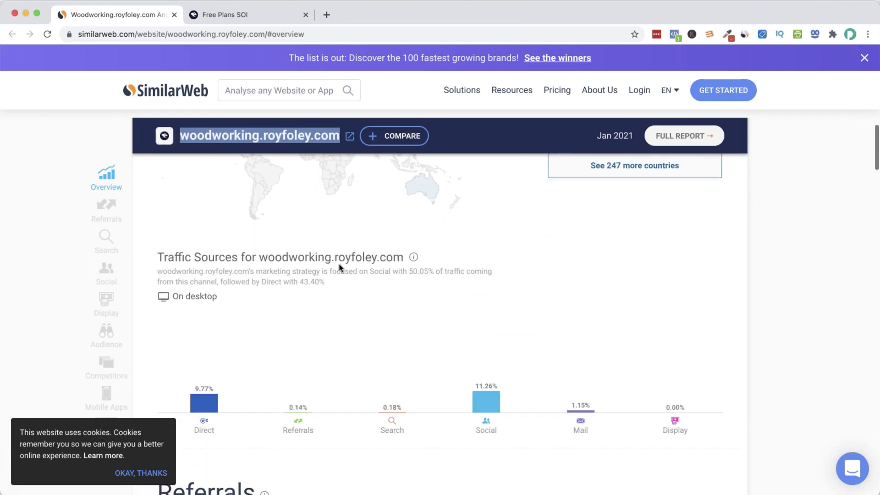
pyautogui.scroll(-3, 339, 268)
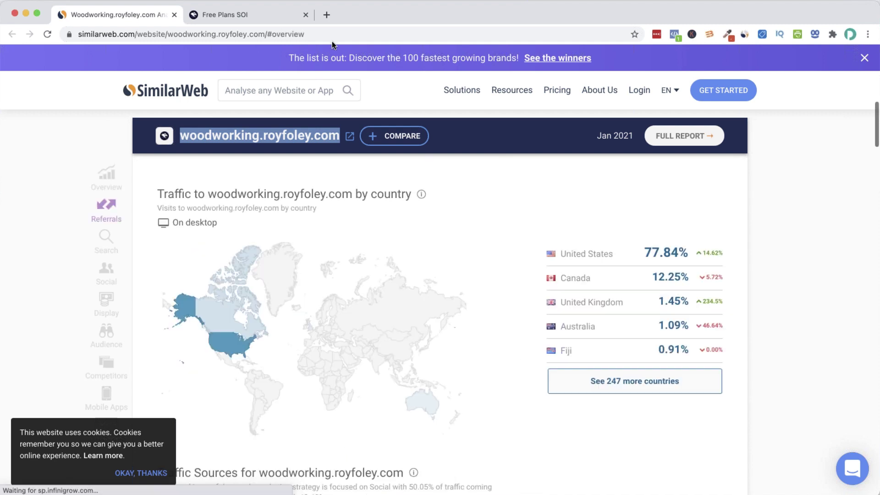
# Advance the quiz and submit the signup form with a name and e-mail address
pyautogui.click(267, 18)
pyautogui.click(365, 283)
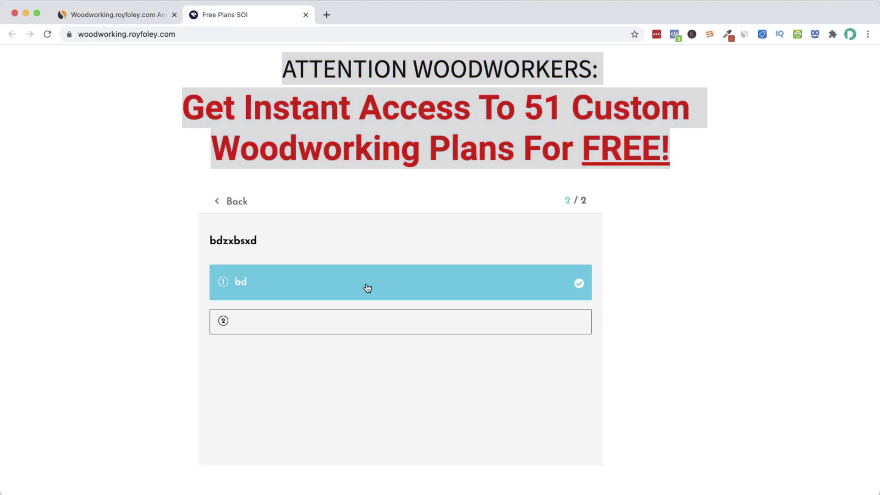
pyautogui.click(369, 286)
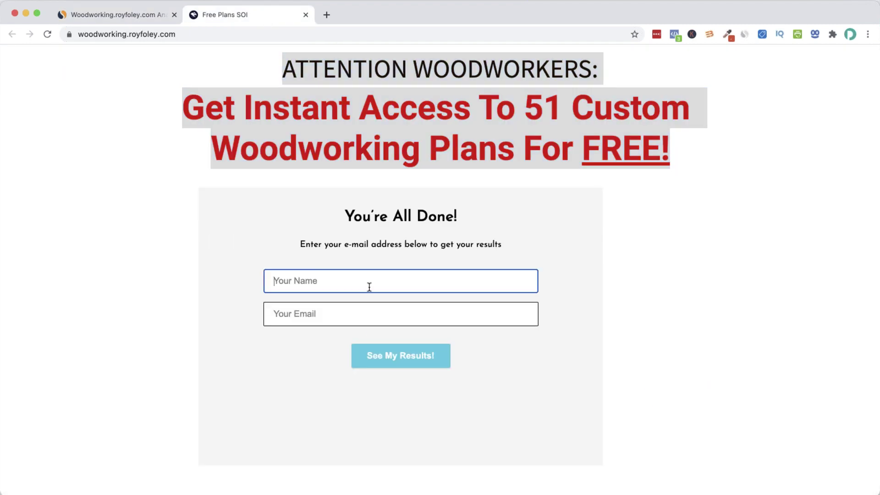
pyautogui.write('demetris')
pyautogui.press('Tab')
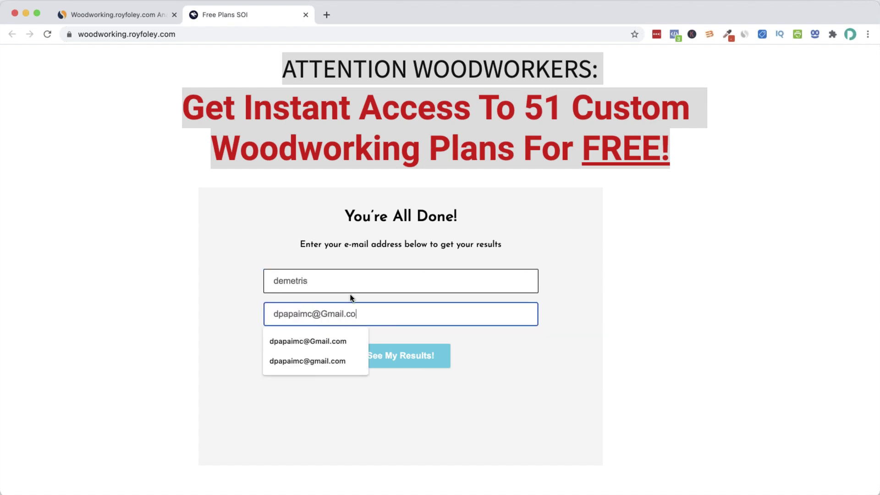
pyautogui.click(407, 351)
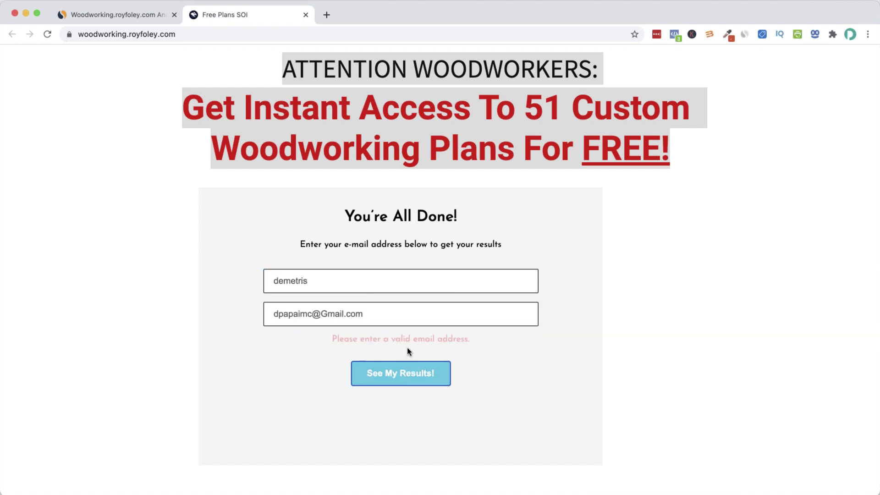
# Re-enter the e-mail address and name in the signup form and submit again
pyautogui.rightClick(409, 372)
pyautogui.click(393, 318)
pyautogui.click(386, 319)
pyautogui.click(433, 348)
pyautogui.moveTo(309, 281); pyautogui.dragTo(275, 280)
pyautogui.press('BackSpace')
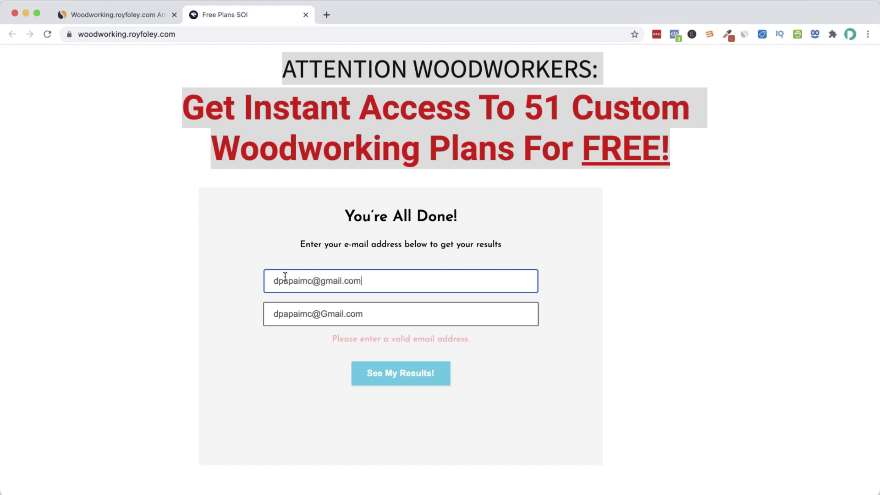
pyautogui.press('Tab')
pyautogui.write('demetr')
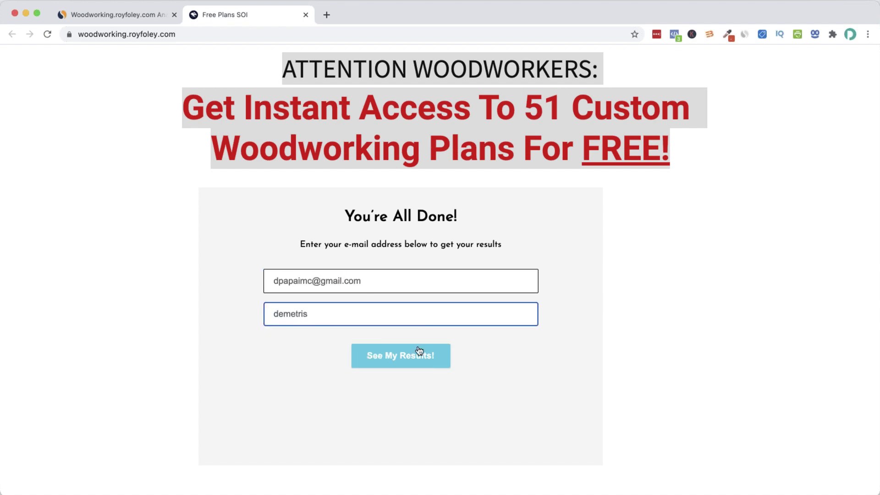
pyautogui.click(423, 345)
# Clear both signup form fields and return to the SimilarWeb report
pyautogui.click(387, 313)
pyautogui.click(387, 275)
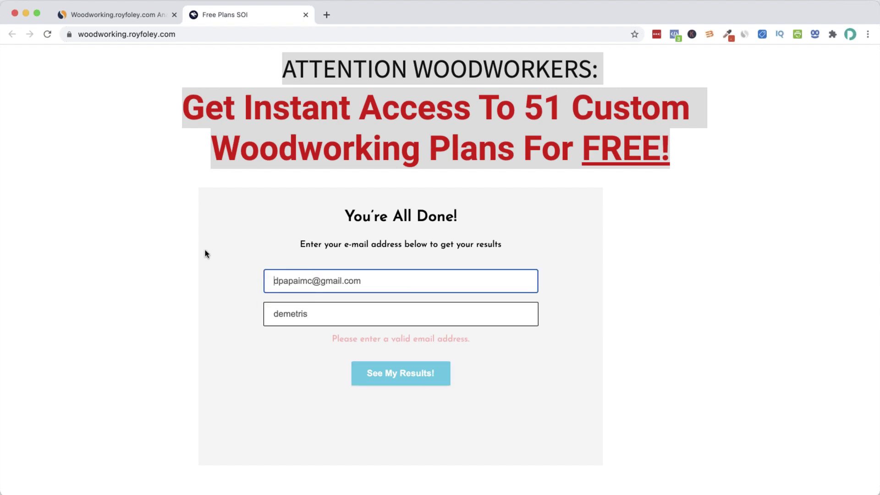
pyautogui.tripleClick(282, 279)
pyautogui.press('BackSpace')
pyautogui.press('Tab')
pyautogui.press('BackSpace')
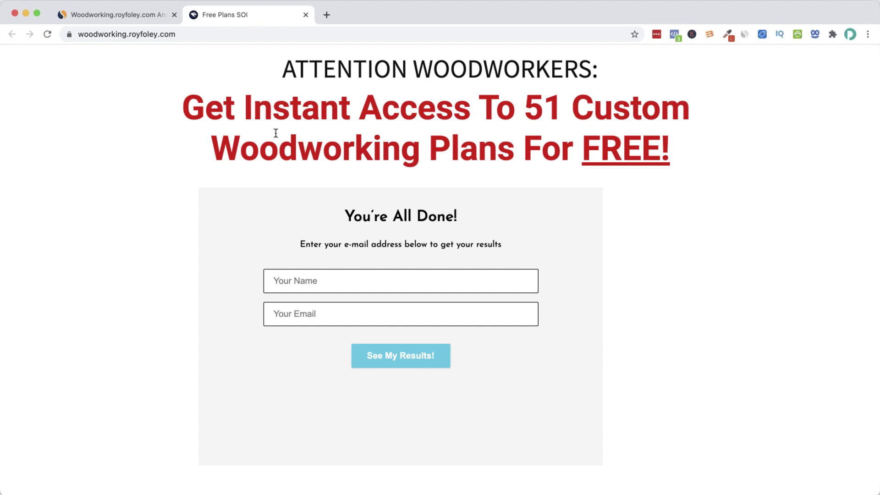
pyautogui.click(156, 17)
pyautogui.scroll(-10, 422, 272)
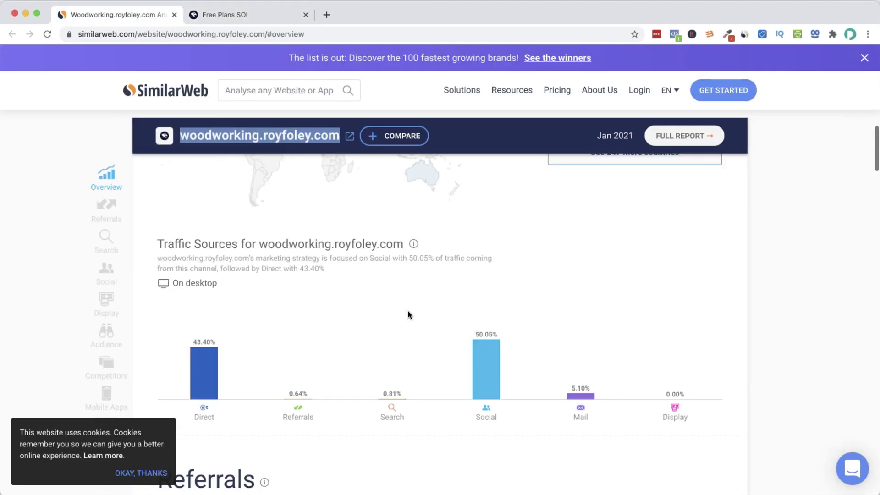
pyautogui.click(488, 199)
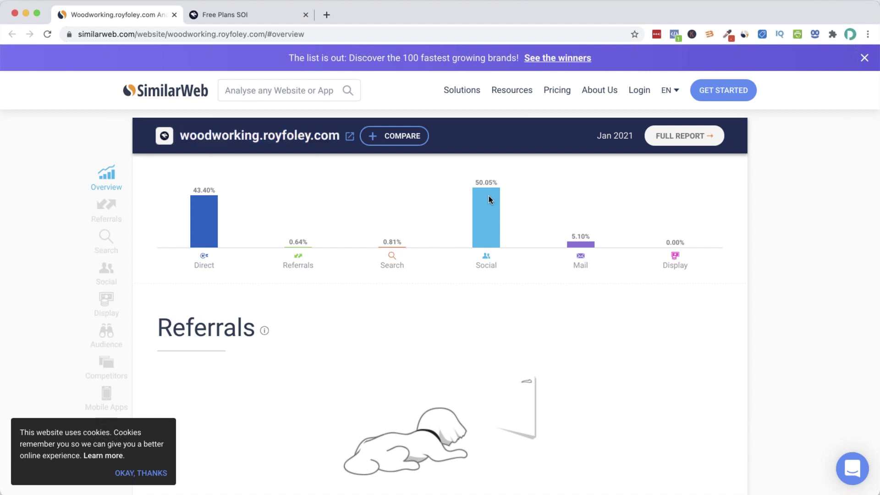
pyautogui.scroll(-9, 494, 220)
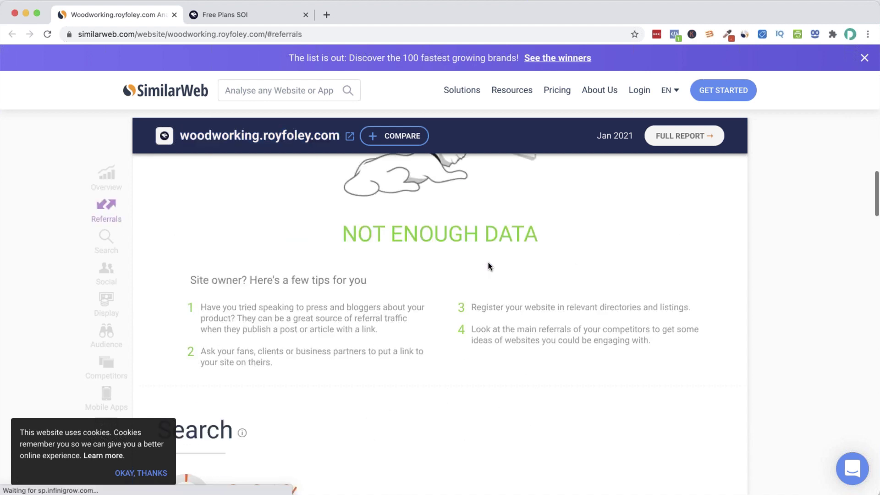
pyautogui.scroll(-6, 483, 275)
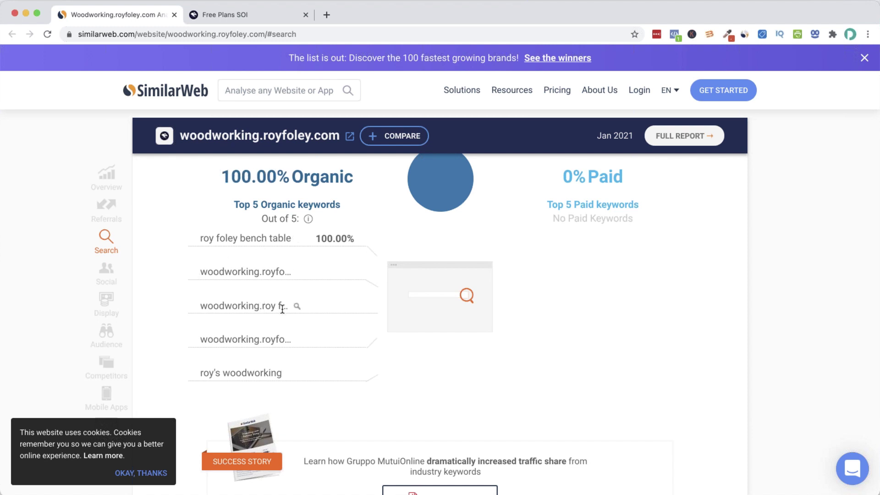
pyautogui.scroll(-1, 282, 309)
pyautogui.scroll(2, 279, 307)
pyautogui.scroll(-5, 546, 298)
pyautogui.scroll(-10, 547, 298)
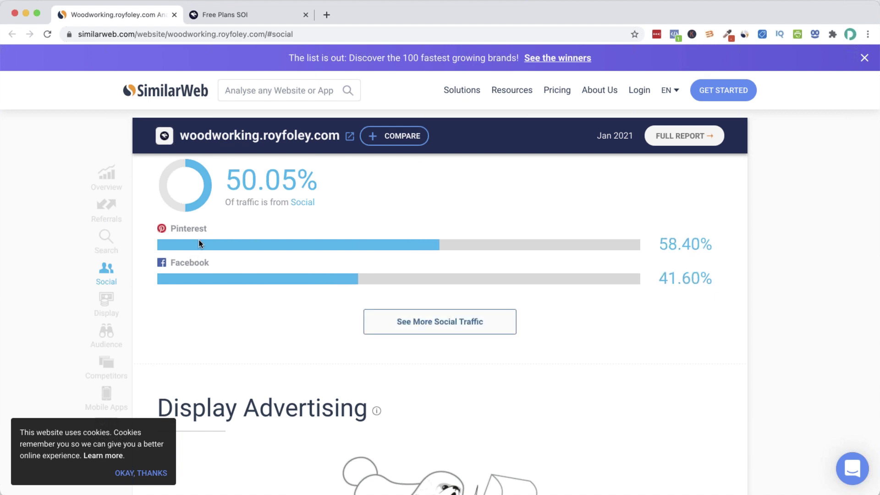
pyautogui.scroll(1, 199, 241)
pyautogui.scroll(-10, 199, 241)
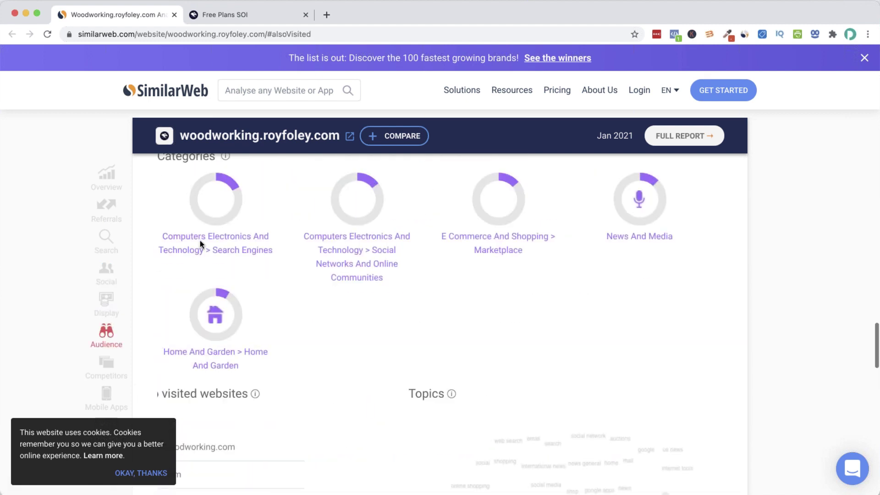
pyautogui.scroll(3, 302, 247)
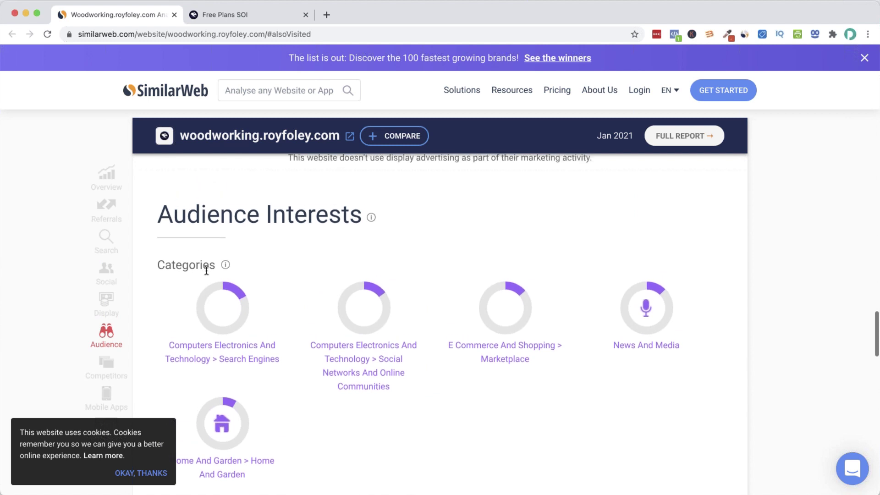
pyautogui.scroll(-7, 210, 281)
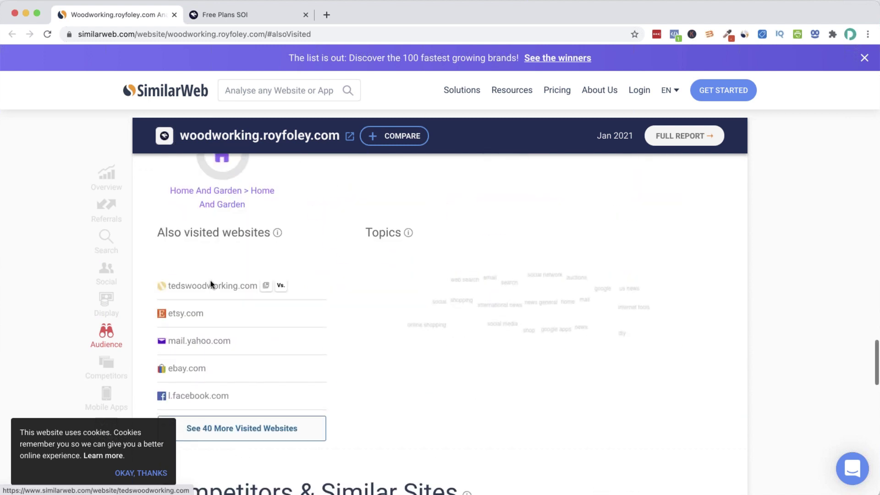
pyautogui.scroll(-1, 210, 284)
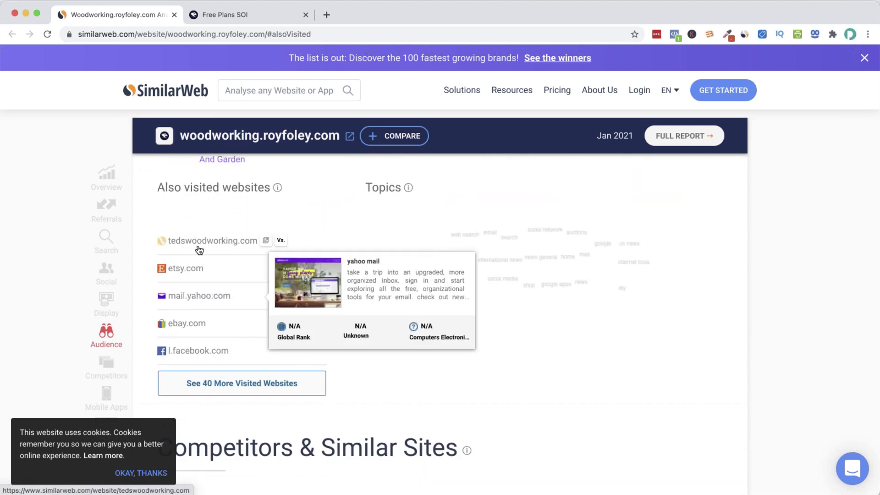
pyautogui.scroll(-15, 295, 298)
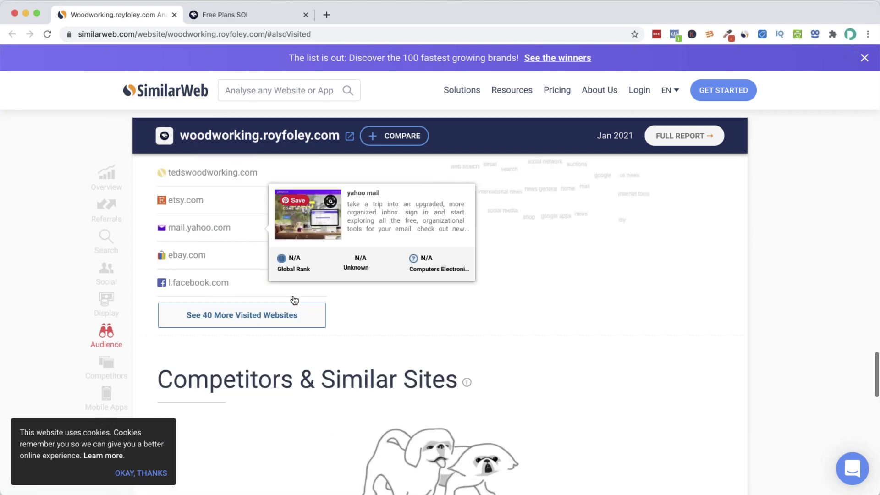
pyautogui.scroll(-10, 299, 298)
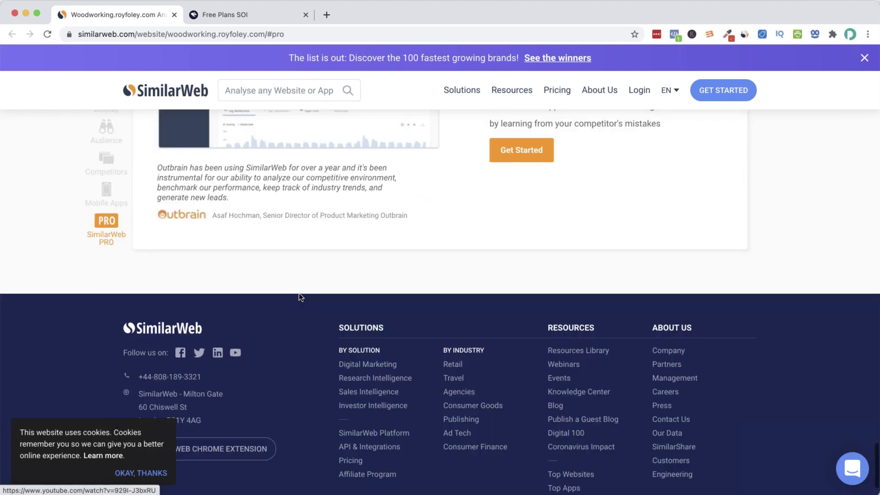
pyautogui.scroll(15, 300, 295)
pyautogui.scroll(15, 299, 293)
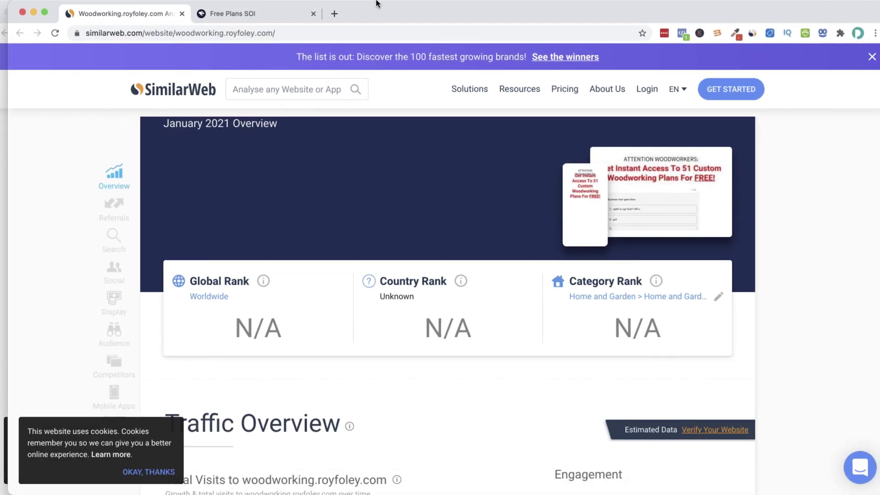
# View the s3-us-west-1 referrer's analysis, then return to the tedswoodworking.com report
pyautogui.press('super+m')
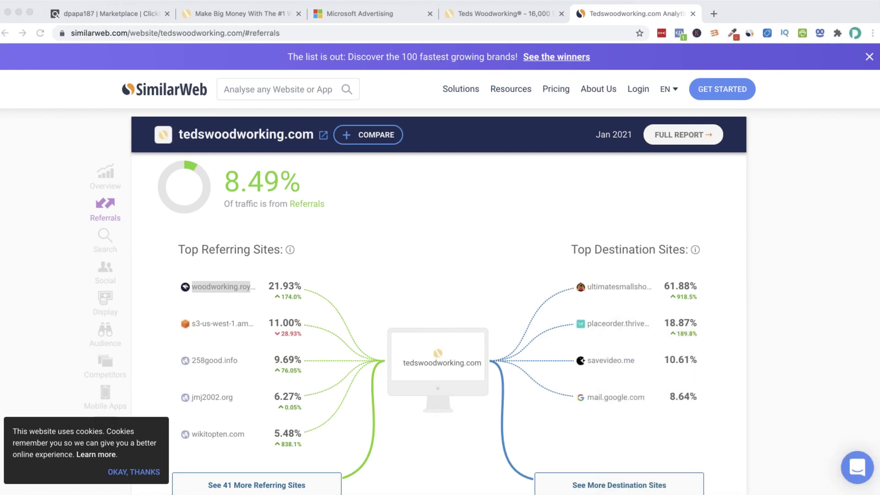
pyautogui.scroll(-3, 348, 261)
pyautogui.moveTo(198, 260)
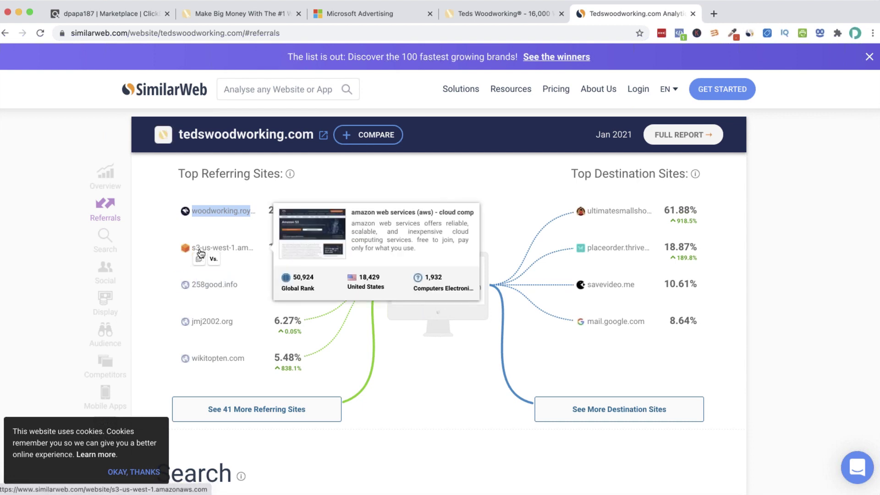
pyautogui.click(200, 253)
pyautogui.scroll(-2, 238, 293)
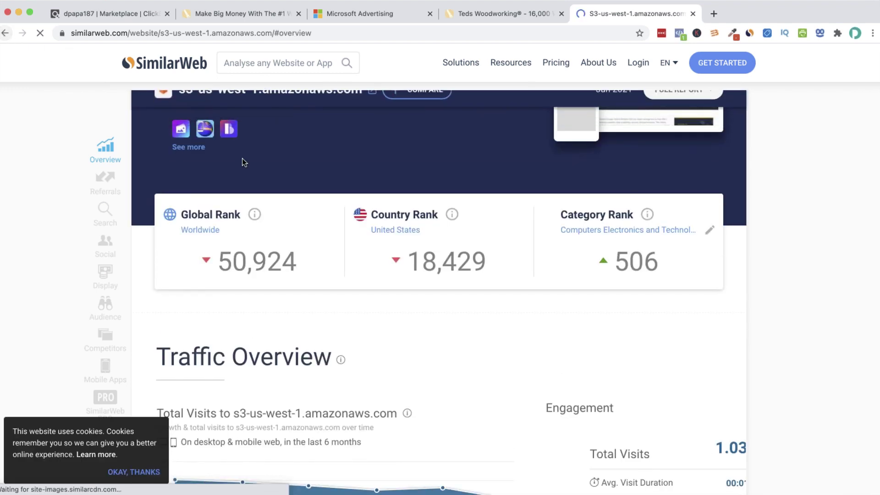
pyautogui.press('super+bracketleft')
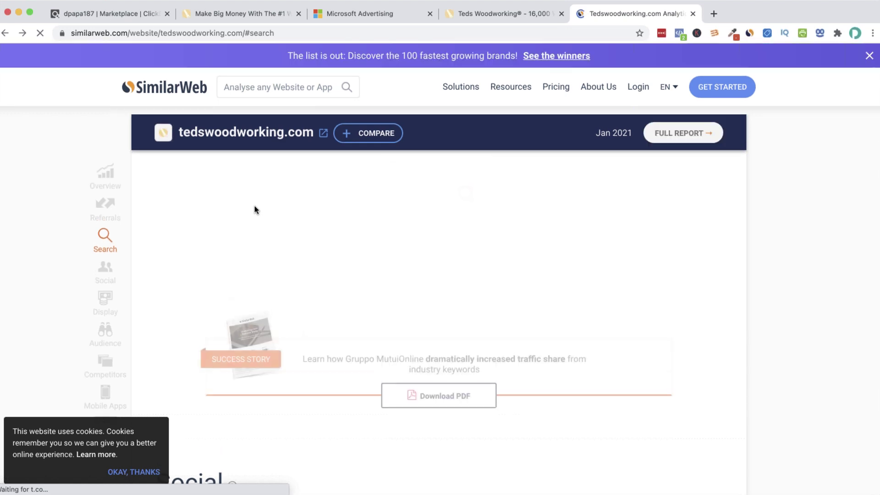
# Scroll past Social, Display and Audience to the Competitors & Similar Sites list
pyautogui.scroll(-10, 378, 218)
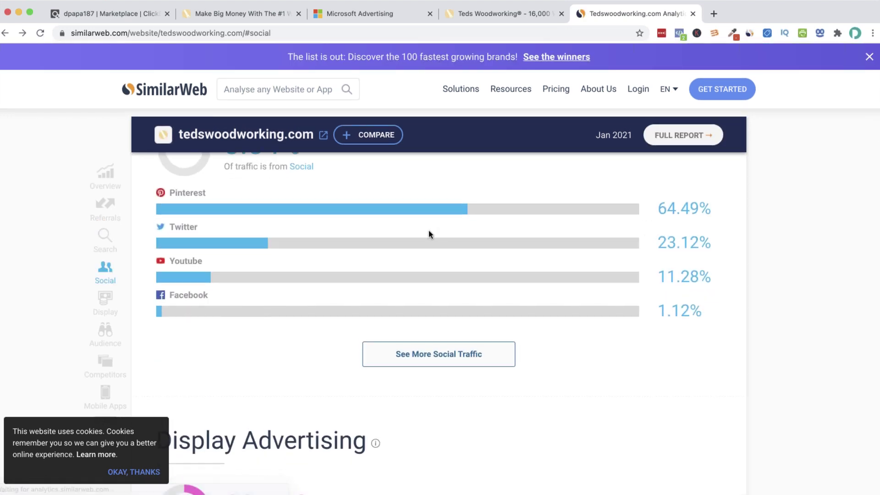
pyautogui.scroll(-10, 425, 232)
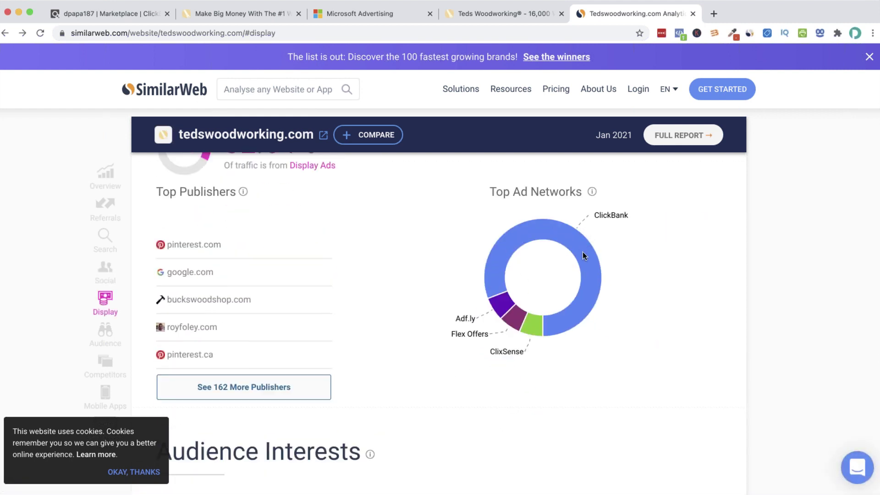
pyautogui.scroll(-3, 552, 258)
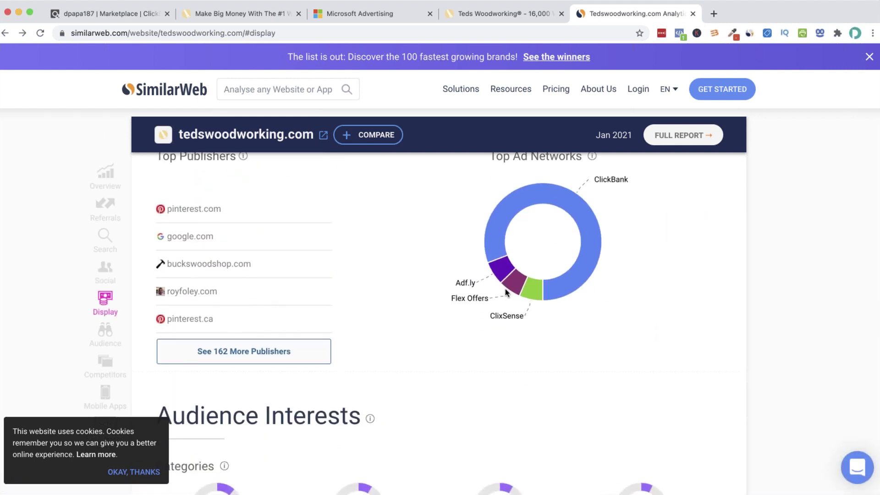
pyautogui.scroll(-1, 474, 245)
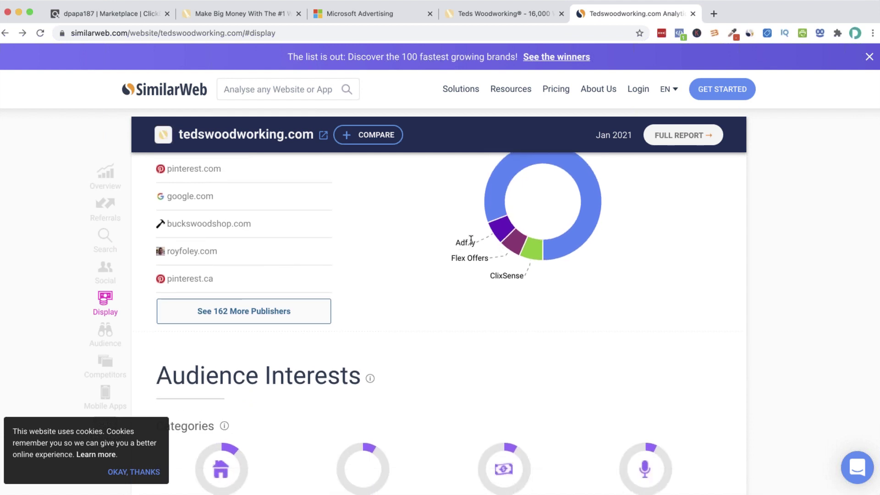
pyautogui.scroll(-15, 480, 251)
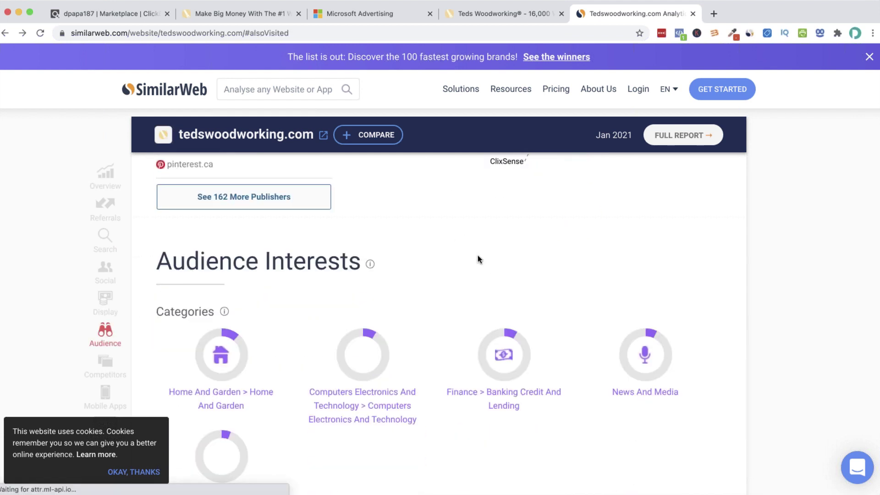
pyautogui.scroll(-10, 475, 260)
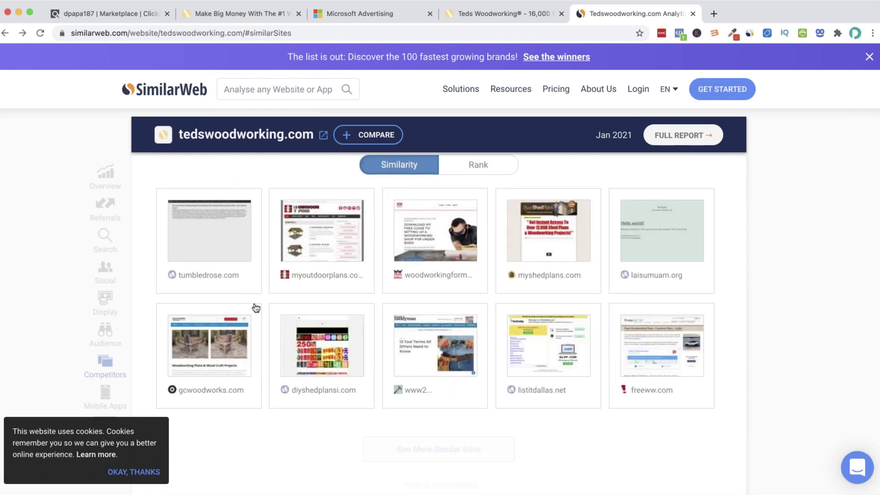
pyautogui.moveTo(208, 271)
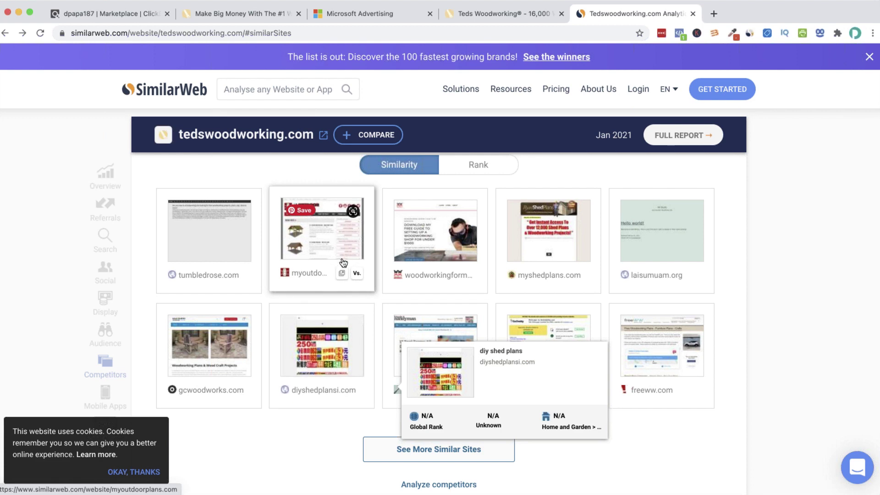
# Open myoutdoorplans.com from its similar-sites card and copy its web address
pyautogui.click(341, 273)
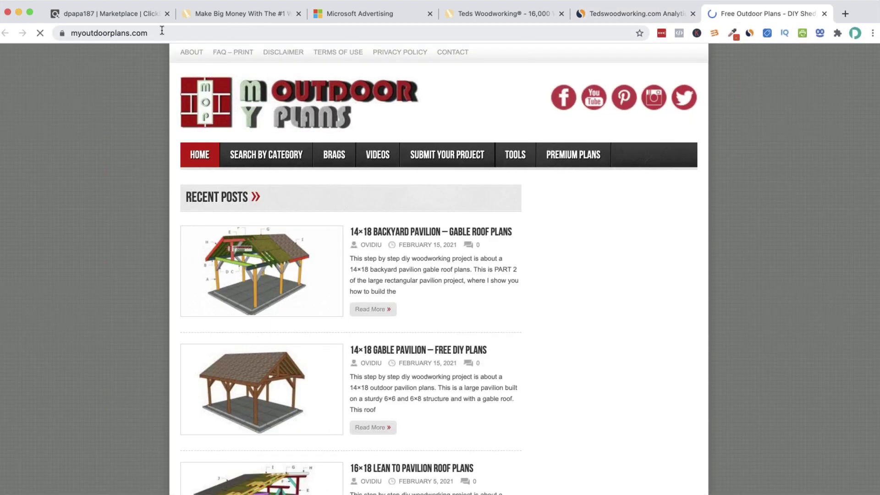
pyautogui.rightClick(138, 33)
pyautogui.press('super+c')
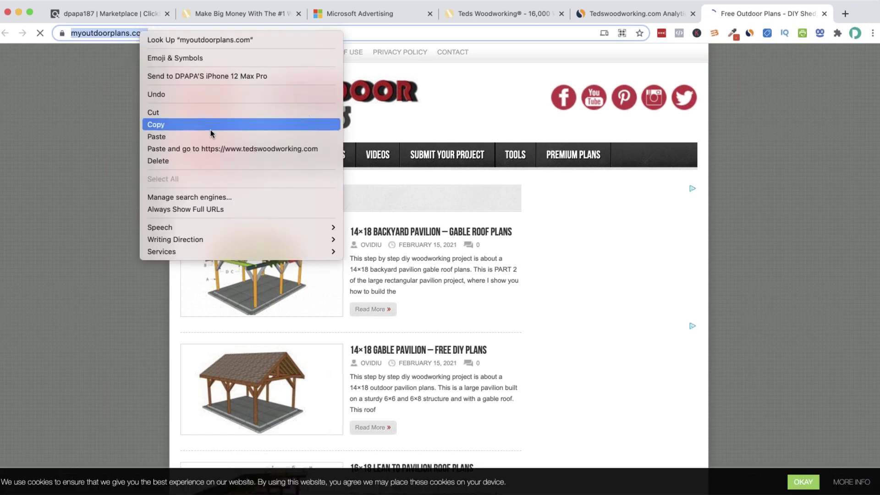
pyautogui.scroll(-15, 505, 171)
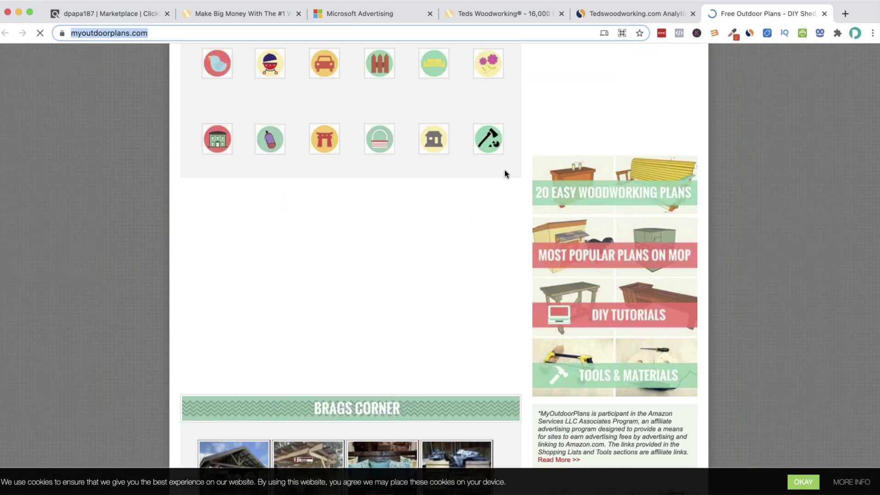
pyautogui.scroll(15, 505, 174)
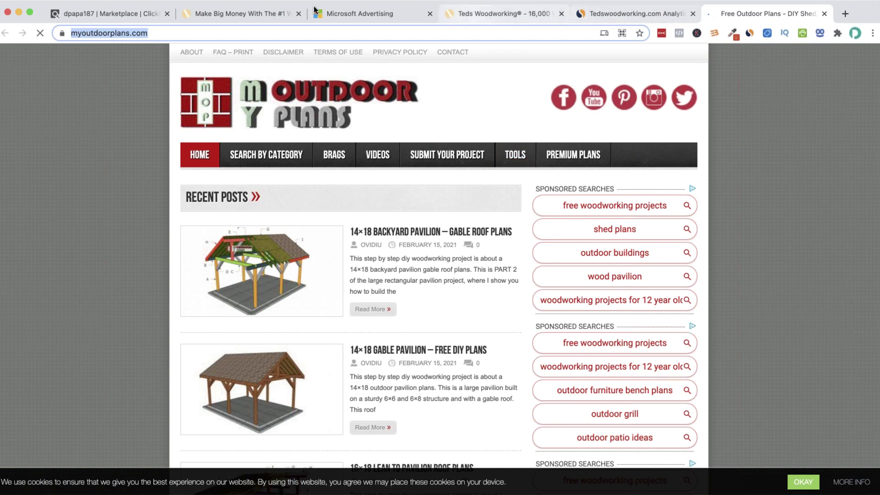
# Paste myoutdoorplans.com into the ad group's Your website field
pyautogui.click(319, 15)
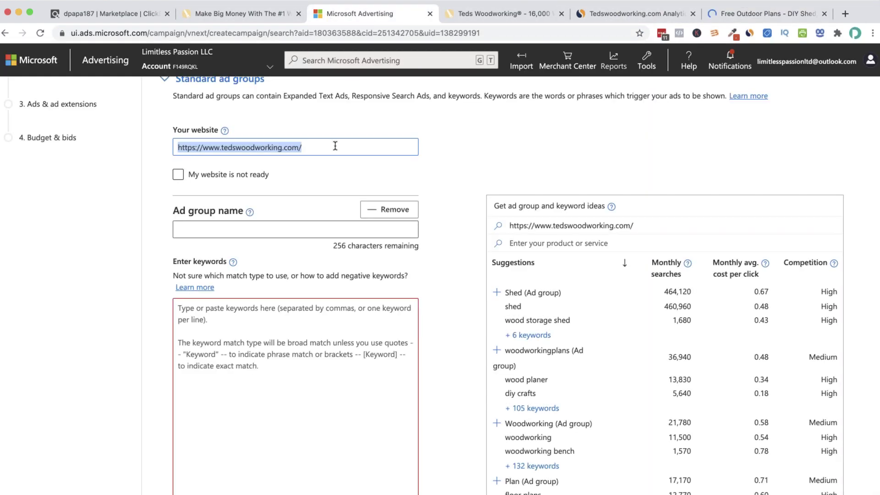
pyautogui.press('super+v')
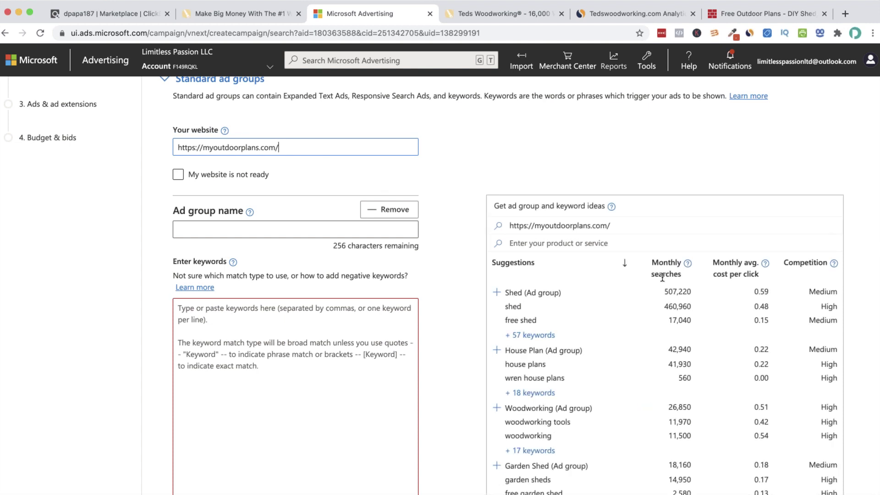
pyautogui.scroll(-5, 665, 279)
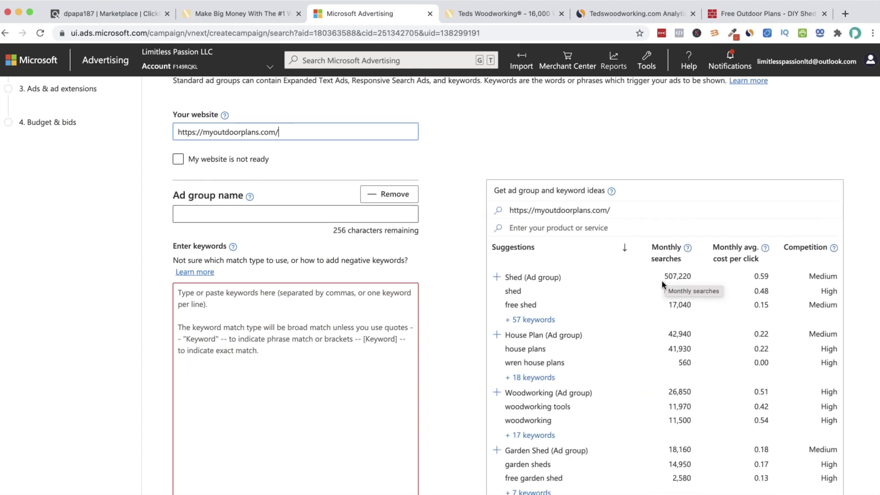
pyautogui.scroll(-1, 662, 286)
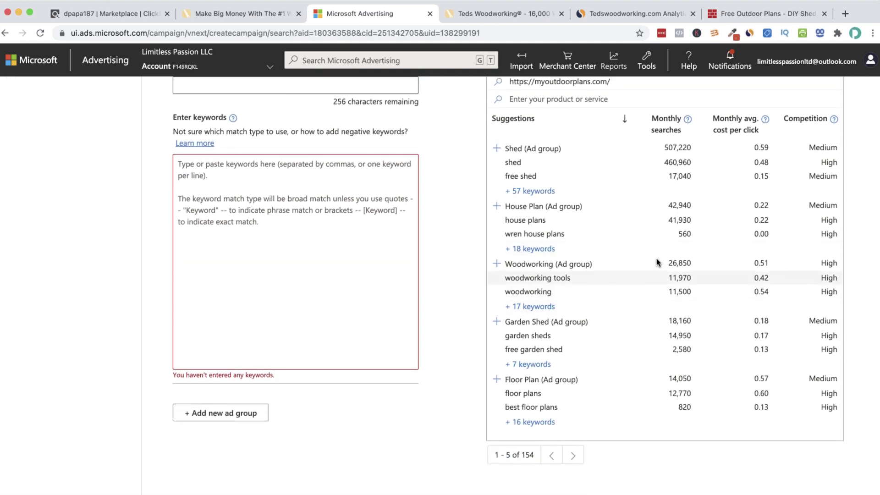
# Add the suggested Woodworking ad group with its keywords, then page to more suggestions
pyautogui.click(524, 267)
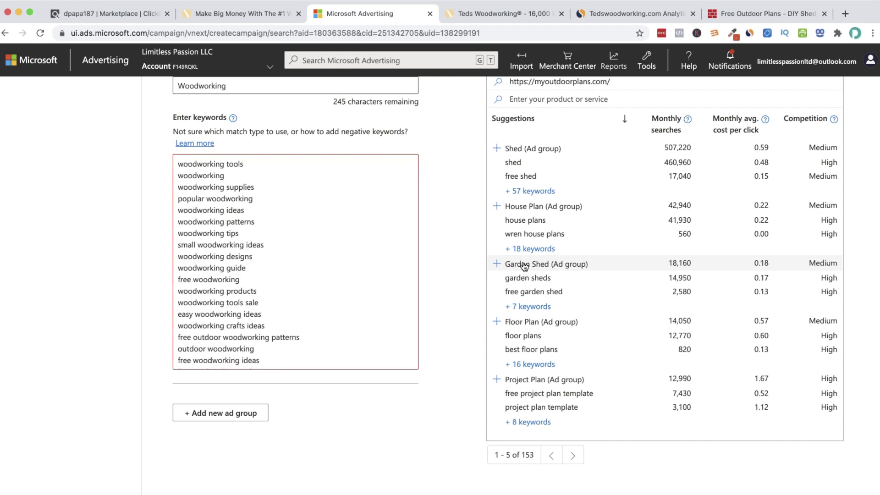
pyautogui.scroll(-1, 292, 246)
pyautogui.scroll(1, 292, 248)
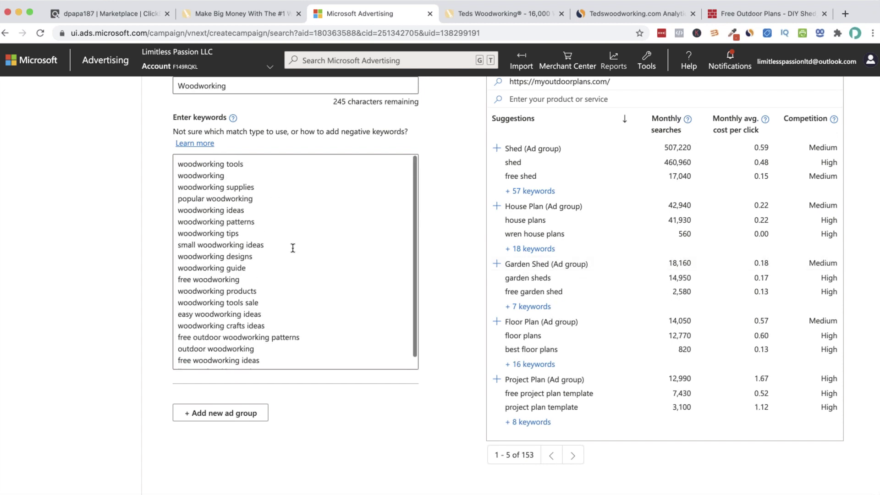
pyautogui.scroll(-3, 512, 298)
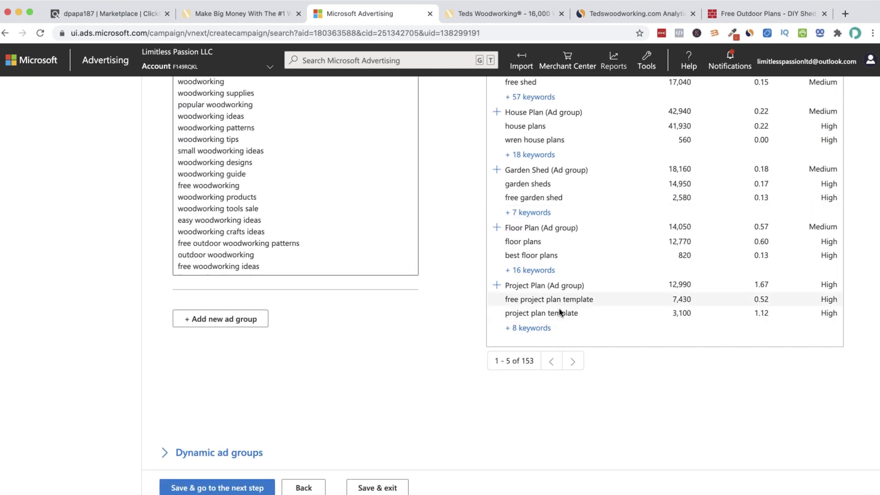
pyautogui.click(573, 361)
pyautogui.scroll(7, 566, 356)
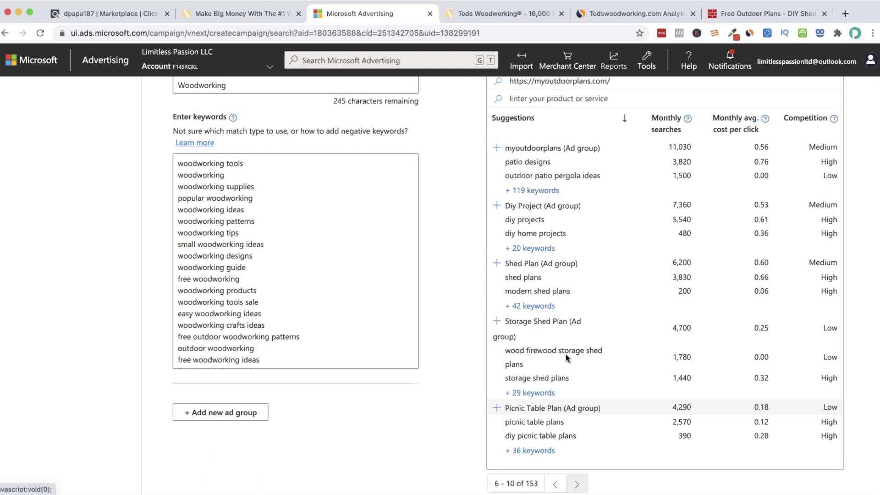
pyautogui.scroll(-5, 566, 355)
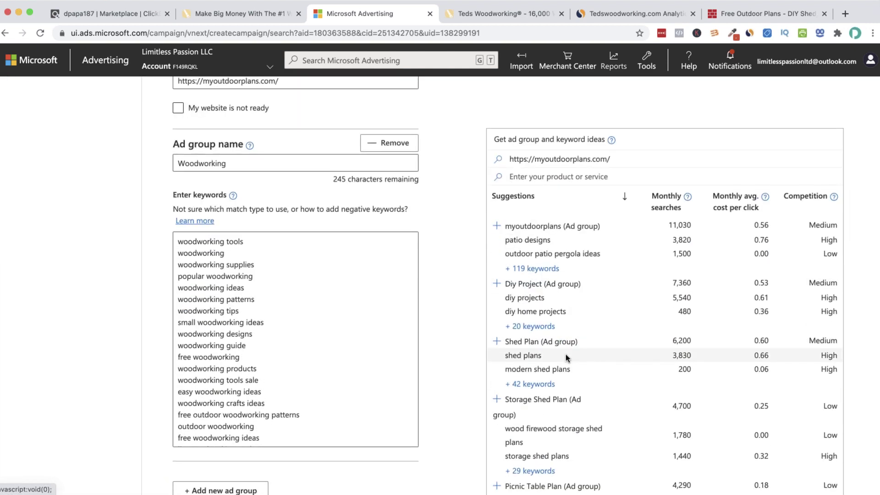
pyautogui.scroll(-1, 564, 347)
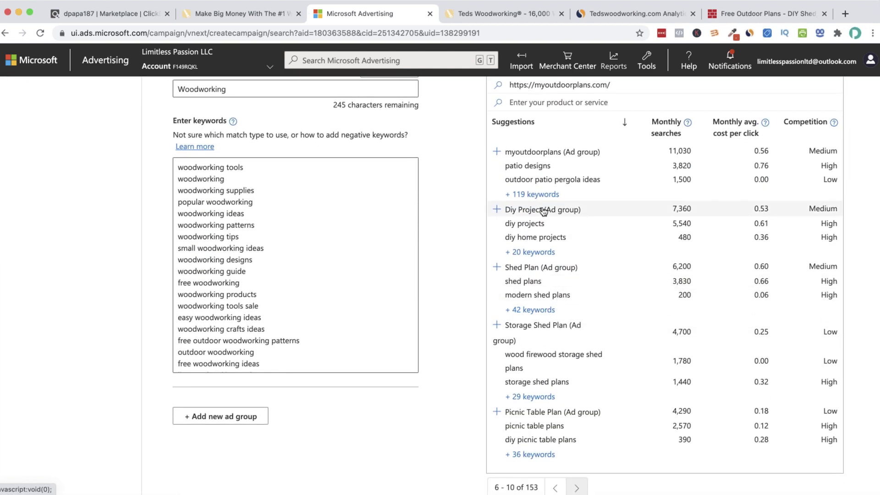
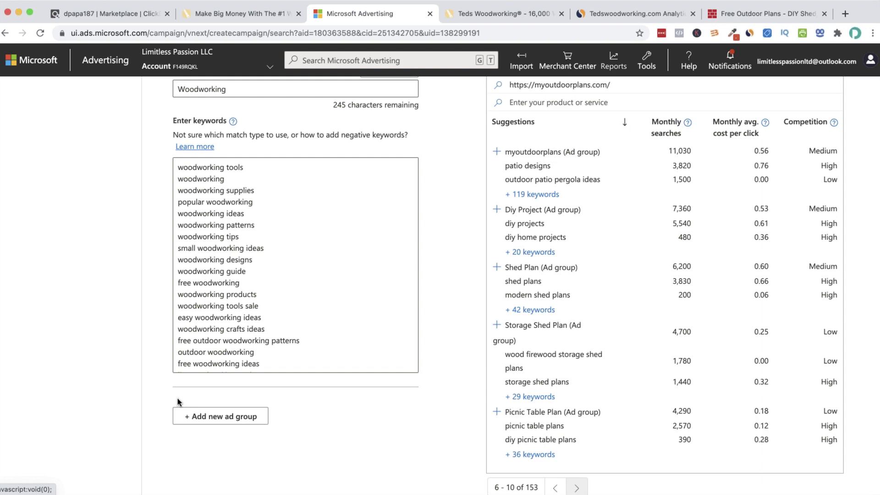
# Open the myshedplans.com report from tedswoodworking.com's Competitors & Similar Sites list in SimilarWeb
pyautogui.click(536, 16)
pyautogui.click(580, 15)
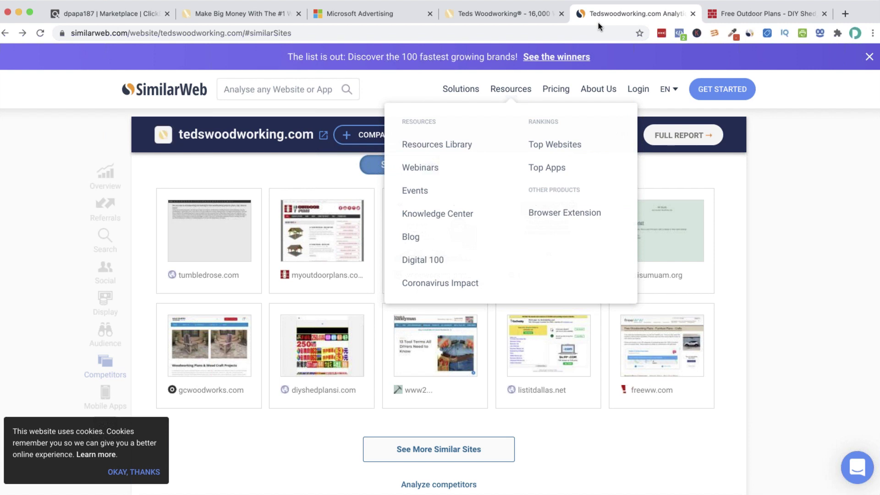
pyautogui.scroll(7, 277, 271)
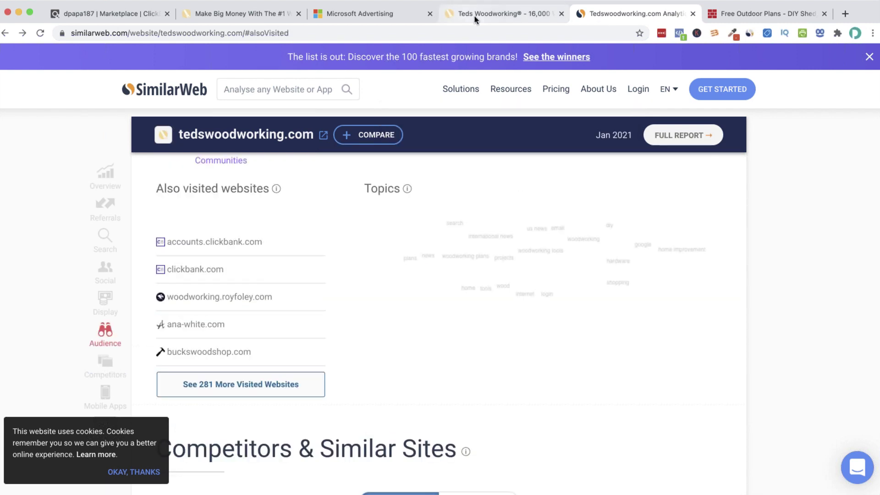
pyautogui.click(504, 13)
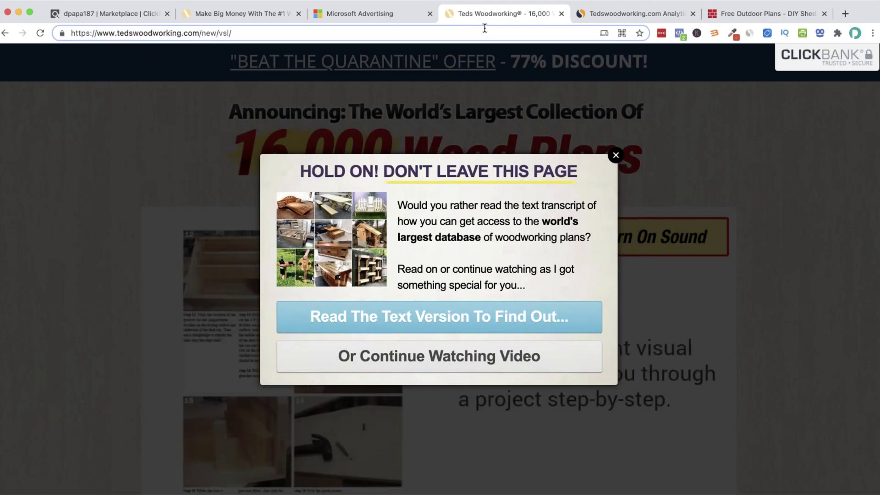
pyautogui.click(609, 13)
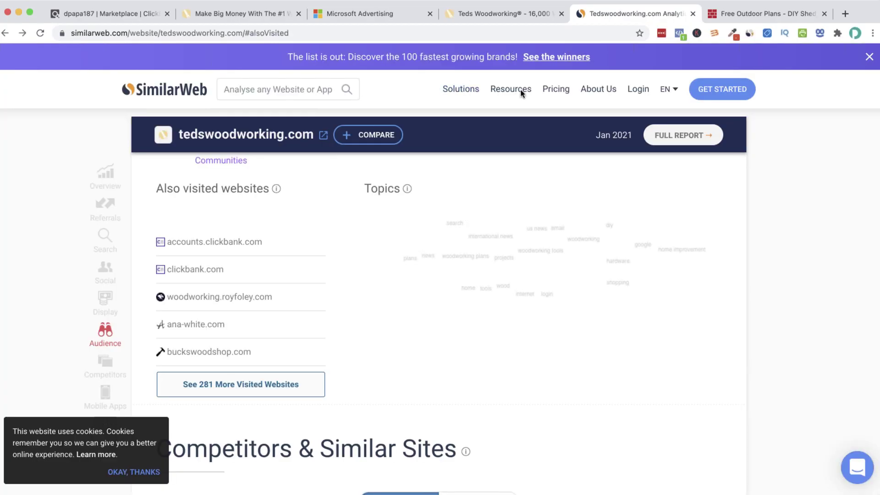
pyautogui.scroll(-7, 504, 254)
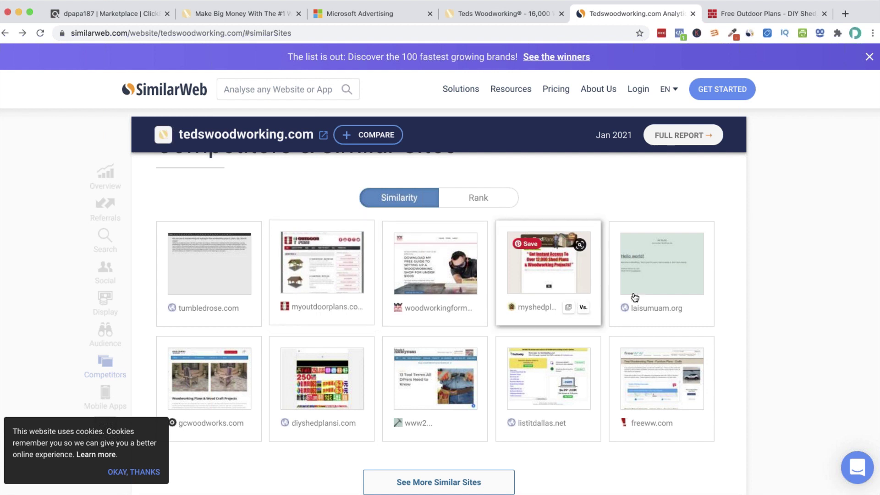
pyautogui.click(550, 306)
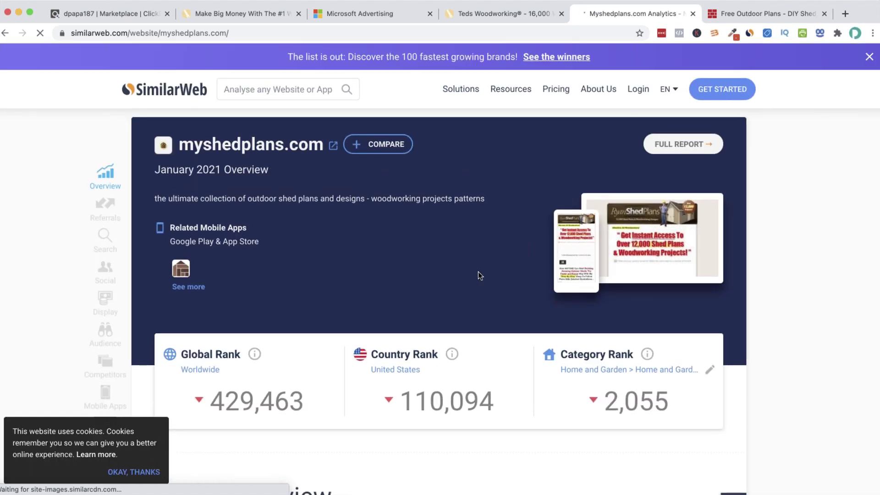
# Copy the myshedplans.com domain name and head back toward the campaign setup
pyautogui.moveTo(325, 145); pyautogui.dragTo(179, 144)
pyautogui.rightClick(192, 142)
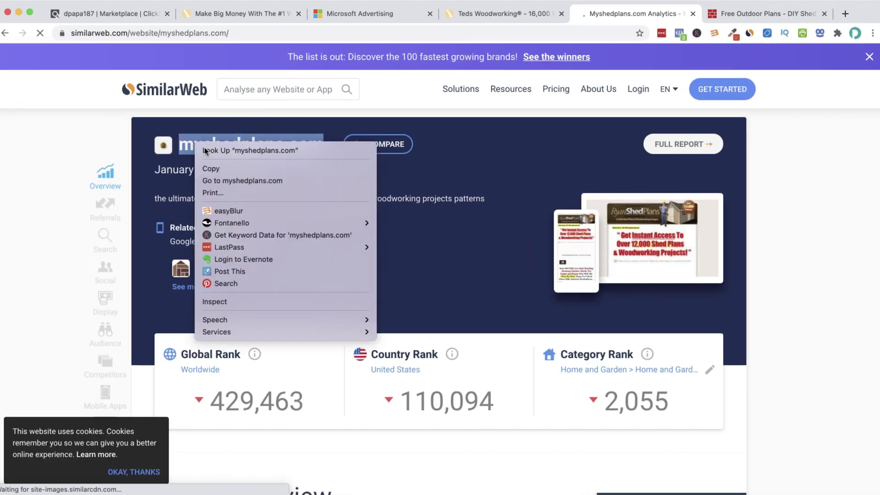
pyautogui.click(237, 168)
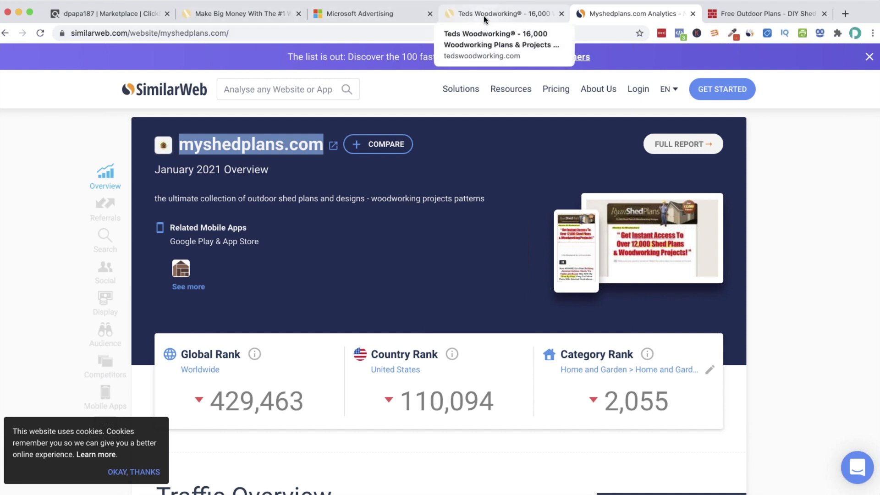
pyautogui.click(483, 15)
# Replace the Your website URL with the copied myshedplans.com
pyautogui.click(348, 14)
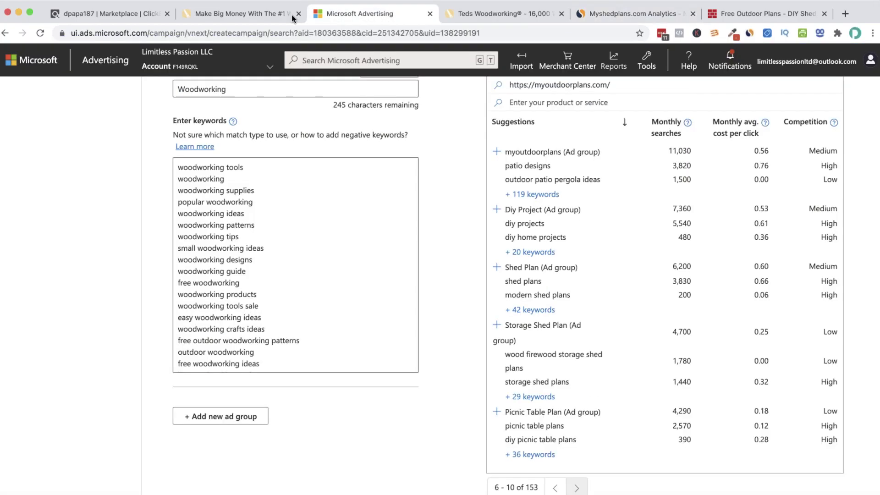
pyautogui.scroll(3, 279, 173)
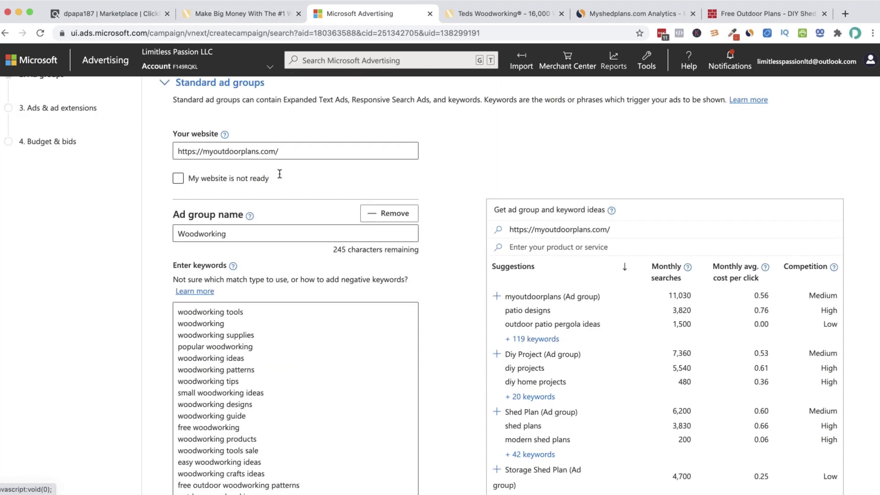
pyautogui.scroll(2, 279, 174)
pyautogui.moveTo(285, 230); pyautogui.dragTo(161, 227)
pyautogui.hotkey('ctrl', 'v')
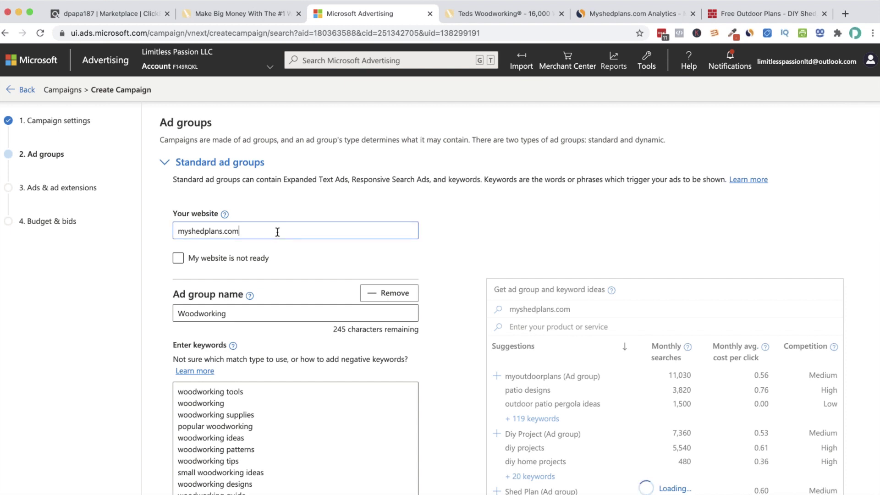
# Page through the 95 shed ad group suggestions, such as Storage Shed and Tuff Shed
pyautogui.scroll(-5, 560, 375)
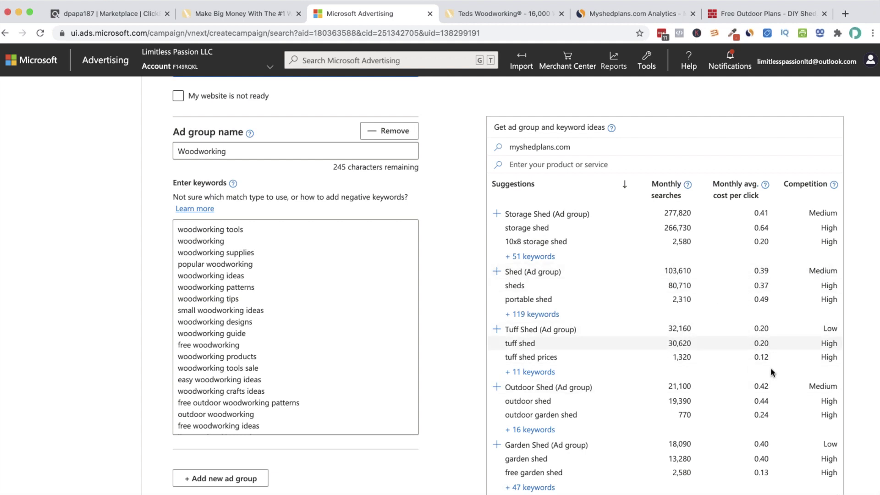
pyautogui.scroll(-1, 761, 317)
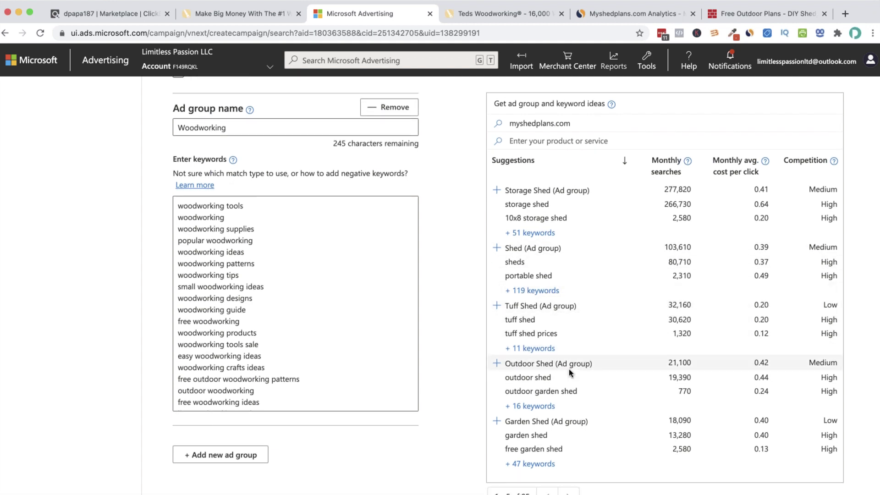
pyautogui.scroll(-2, 568, 369)
pyautogui.click(565, 449)
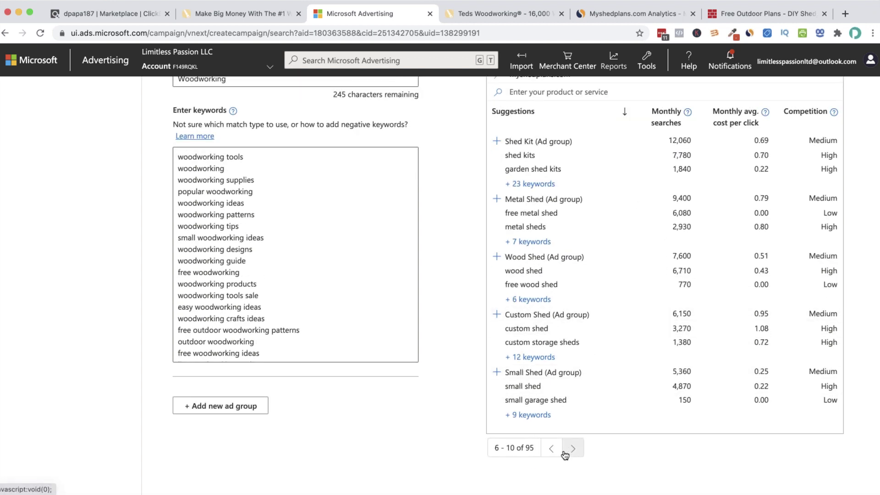
pyautogui.scroll(-1, 563, 321)
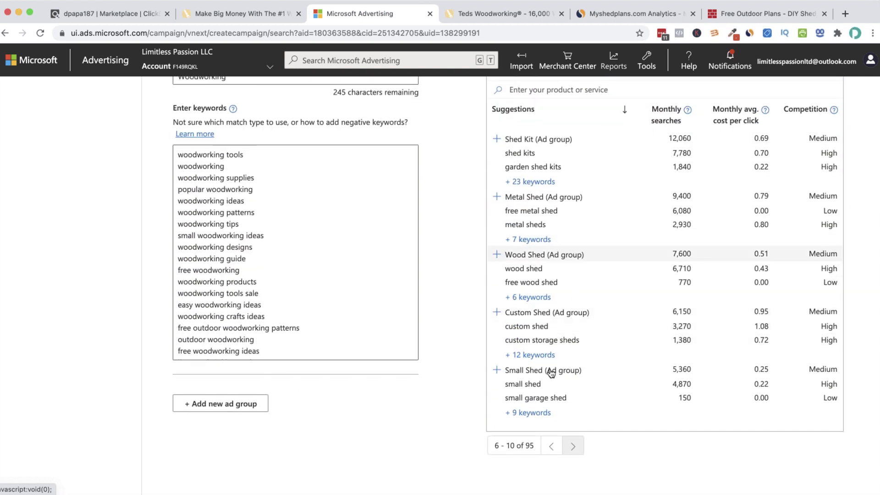
pyautogui.click(552, 445)
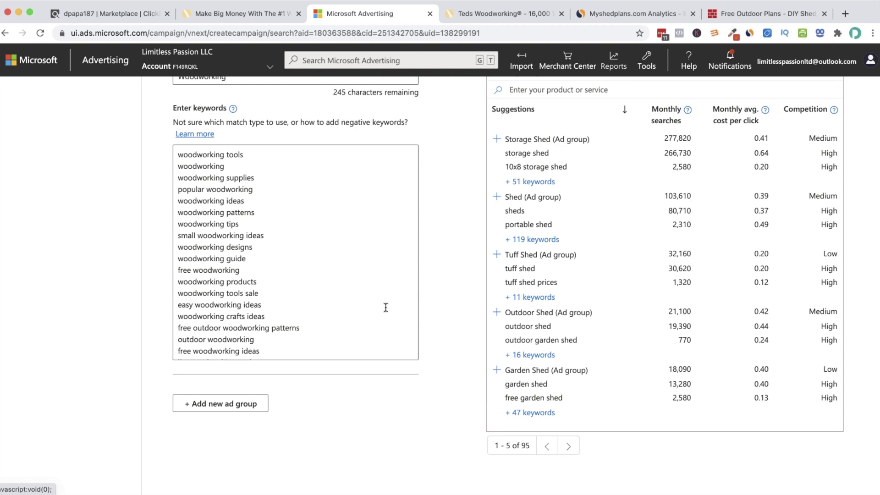
pyautogui.scroll(2, 547, 221)
# Open the plansd.com report from myshedplans.com's Similar Sites list
pyautogui.click(758, 15)
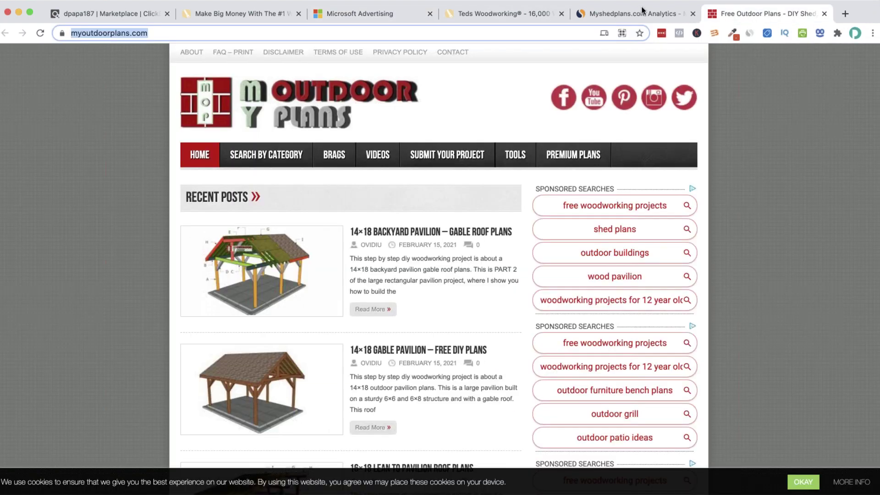
pyautogui.click(672, 15)
pyautogui.scroll(-8, 505, 245)
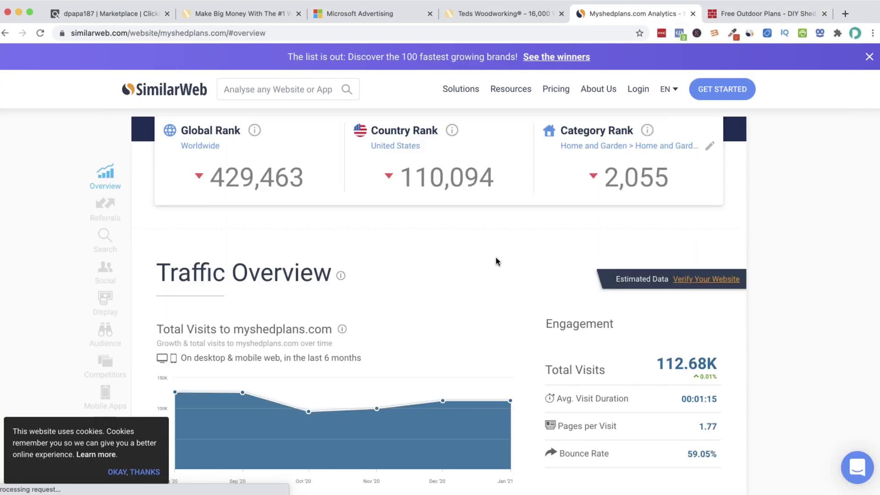
pyautogui.scroll(-20, 500, 260)
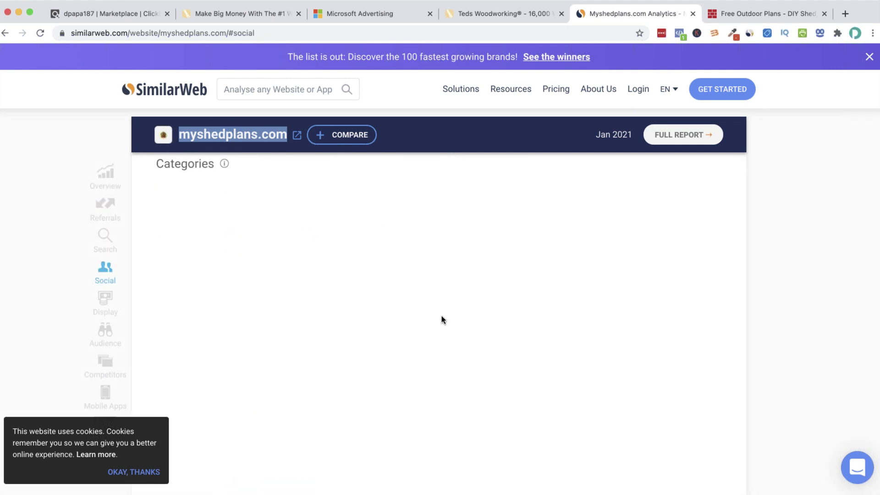
pyautogui.scroll(-10, 443, 321)
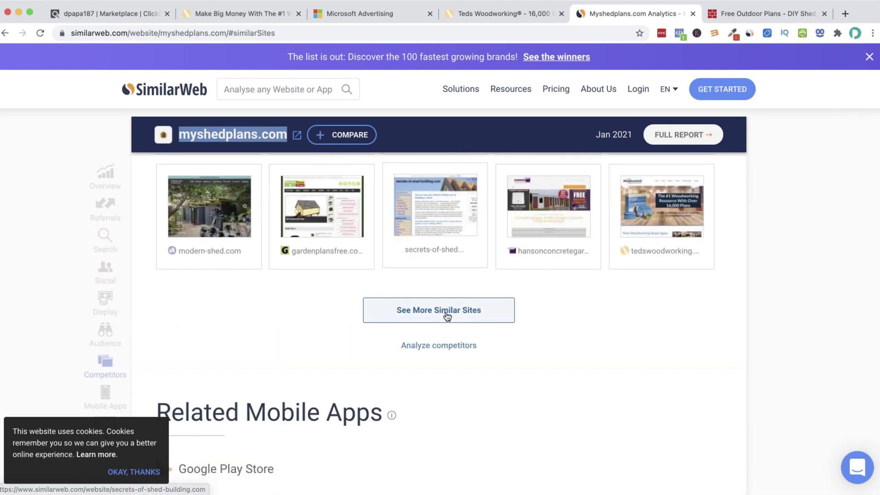
pyautogui.scroll(4, 404, 298)
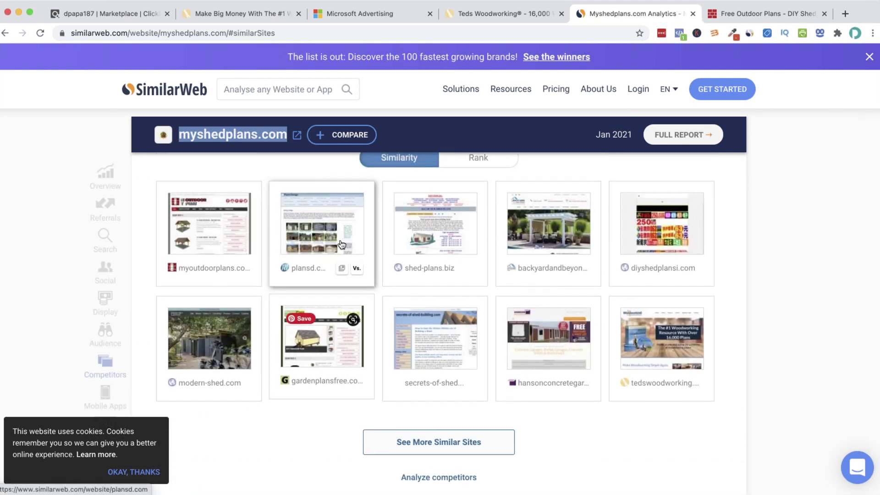
pyautogui.scroll(1, 304, 260)
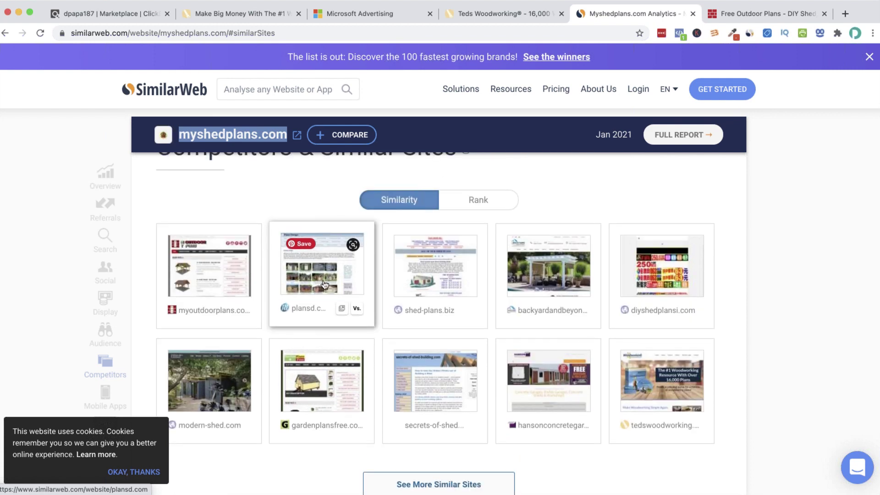
pyautogui.click(309, 307)
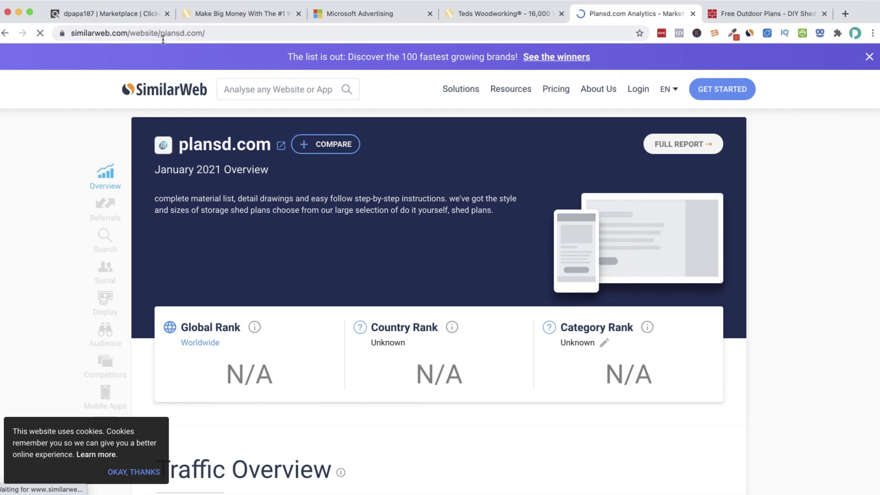
# Copy the plansd.com domain name and return to the Microsoft Advertising setup
pyautogui.moveTo(270, 145); pyautogui.dragTo(179, 144)
pyautogui.rightClick(184, 145)
pyautogui.click(230, 171)
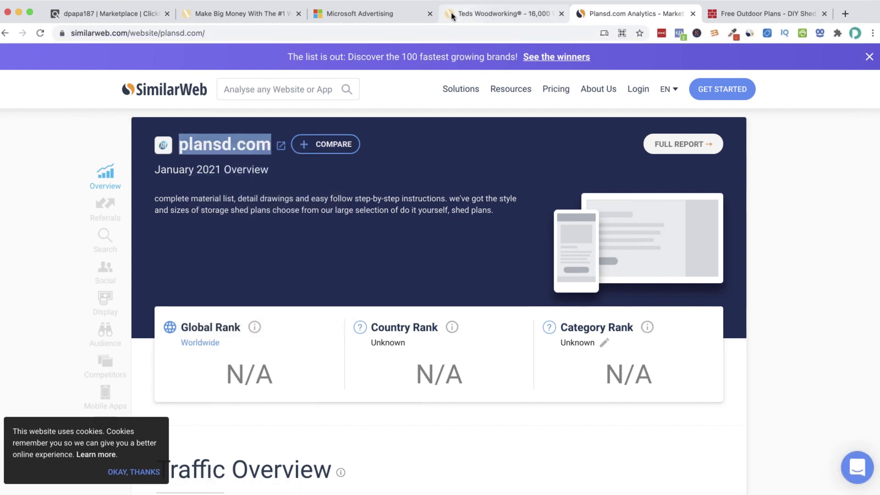
pyautogui.click(451, 14)
pyautogui.click(386, 15)
# Set the website to plansd.com and browse its 108 shed suggestions, like 8x10 Shed
pyautogui.scroll(3, 270, 186)
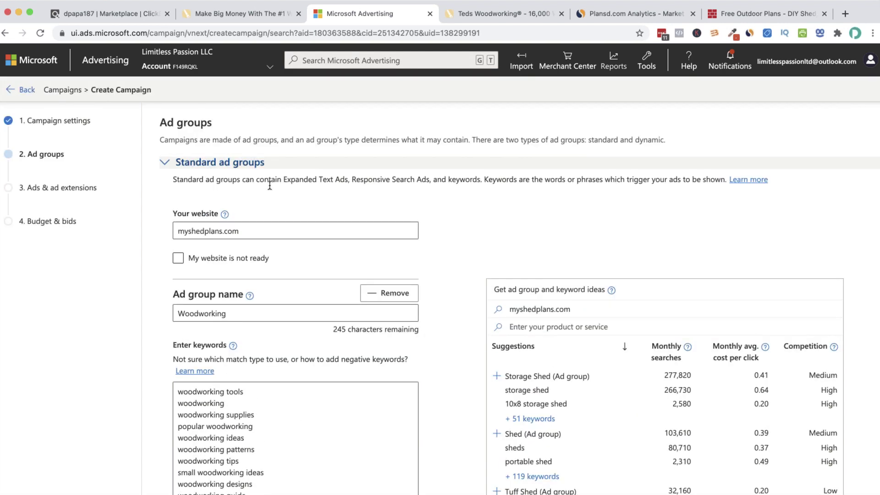
pyautogui.doubleClick(232, 232)
pyautogui.press('super+v')
pyautogui.scroll(-3, 290, 224)
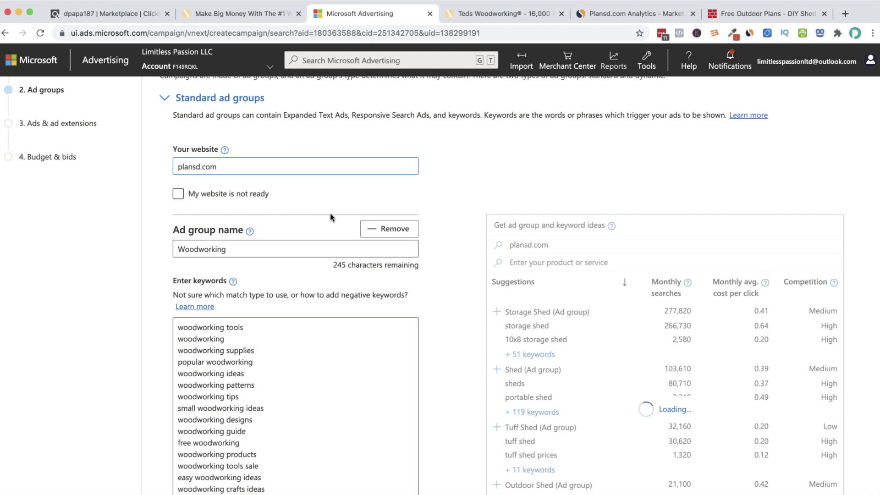
pyautogui.scroll(-5, 575, 325)
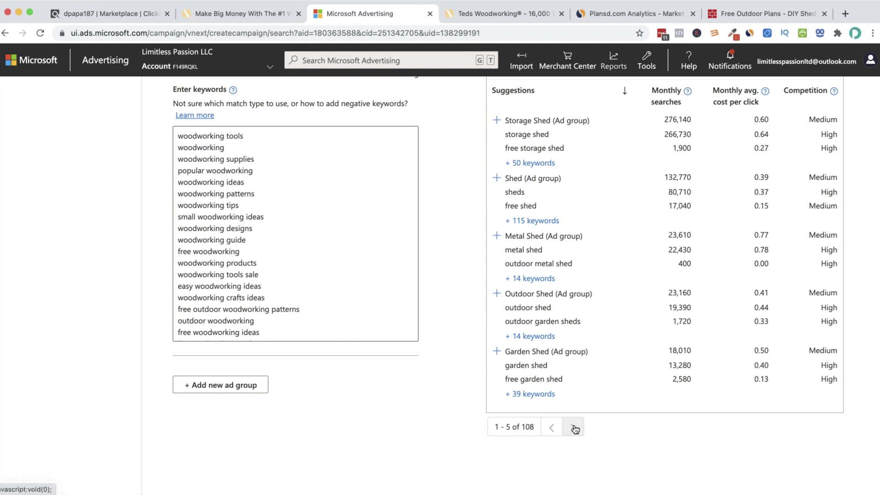
pyautogui.click(574, 427)
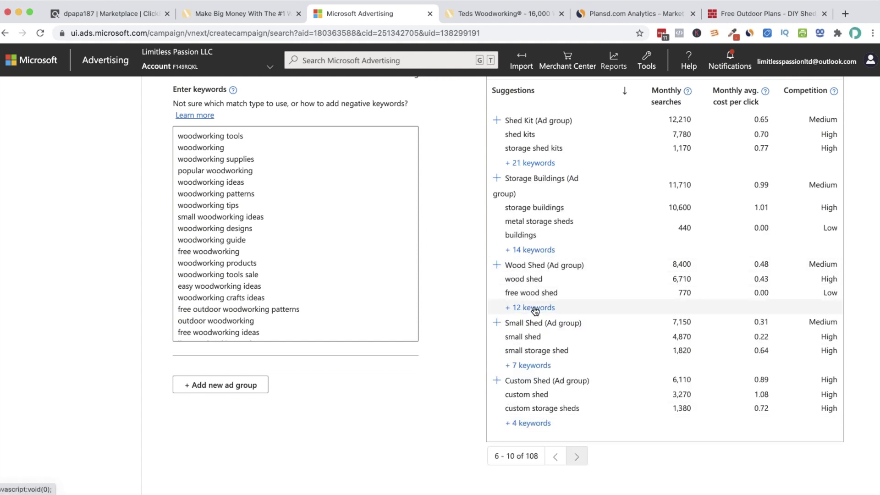
pyautogui.scroll(2, 533, 307)
pyautogui.scroll(-4, 573, 412)
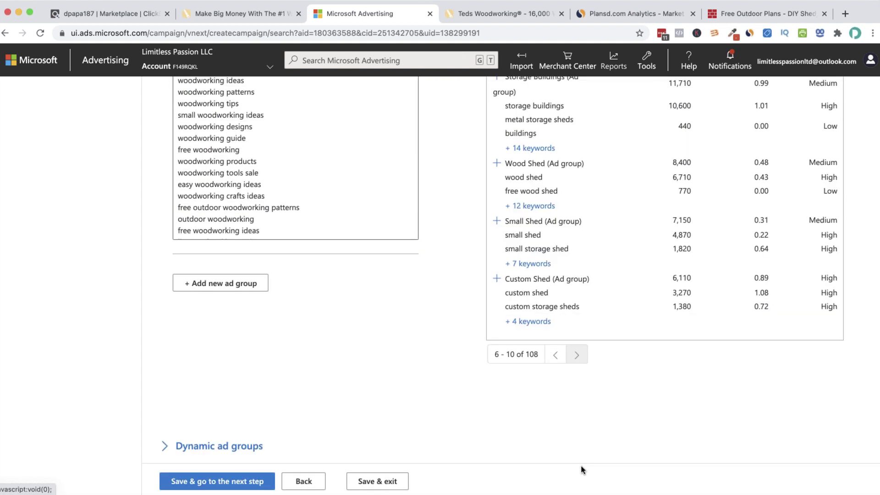
pyautogui.click(576, 357)
pyautogui.scroll(5, 576, 357)
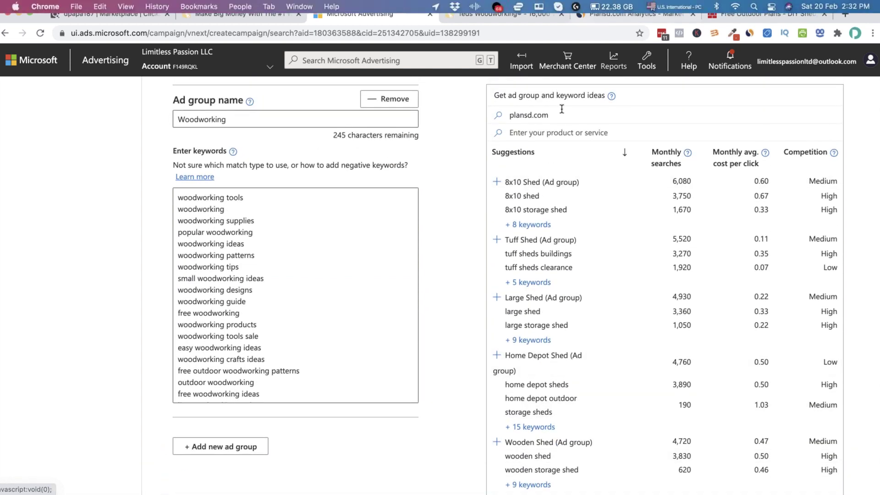
pyautogui.moveTo(231, 119); pyautogui.dragTo(147, 112)
pyautogui.scroll(6, 223, 177)
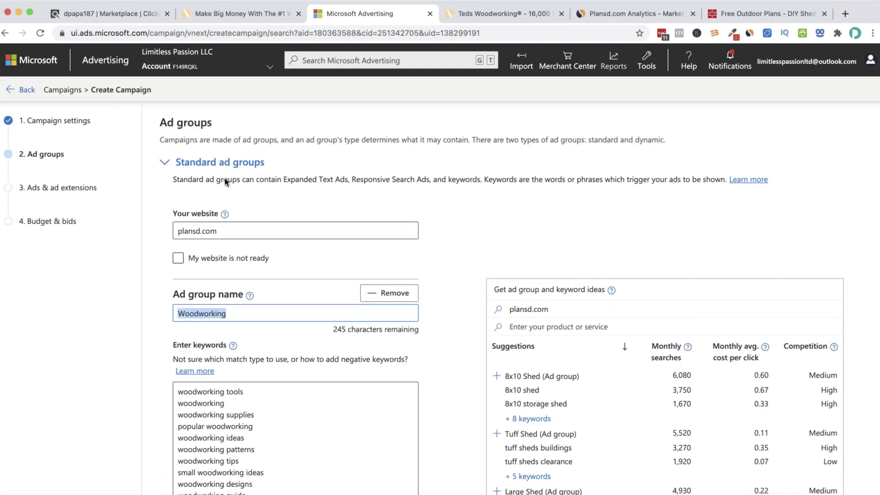
pyautogui.moveTo(220, 230); pyautogui.dragTo(142, 231)
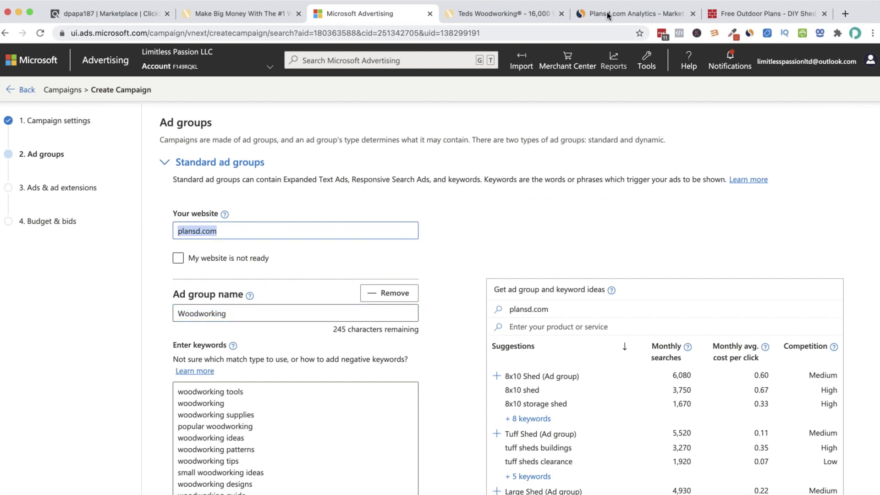
pyautogui.click(635, 13)
pyautogui.click(769, 13)
pyautogui.click(146, 32)
pyautogui.rightClick(147, 32)
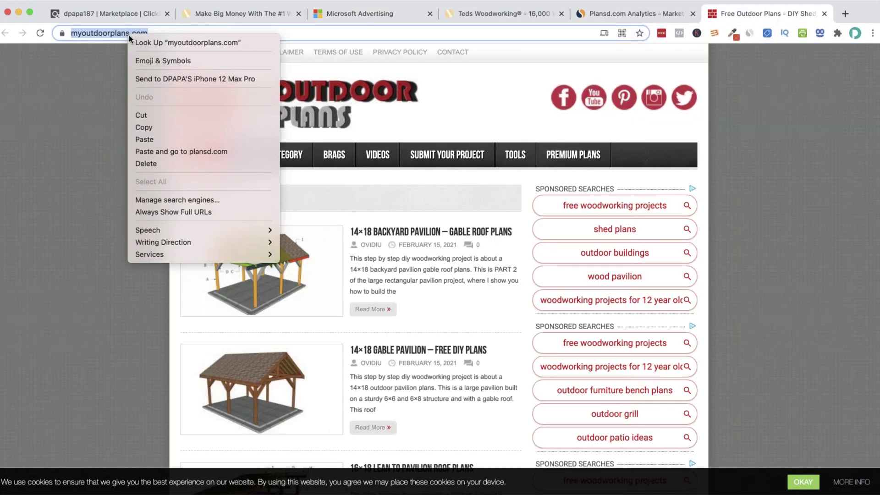
pyautogui.click(186, 128)
pyautogui.click(568, 14)
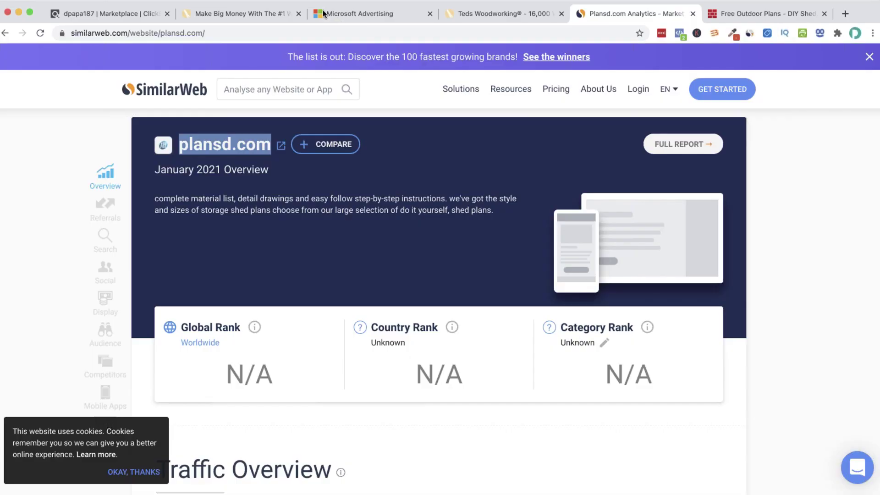
pyautogui.click(360, 13)
pyautogui.press('super+v')
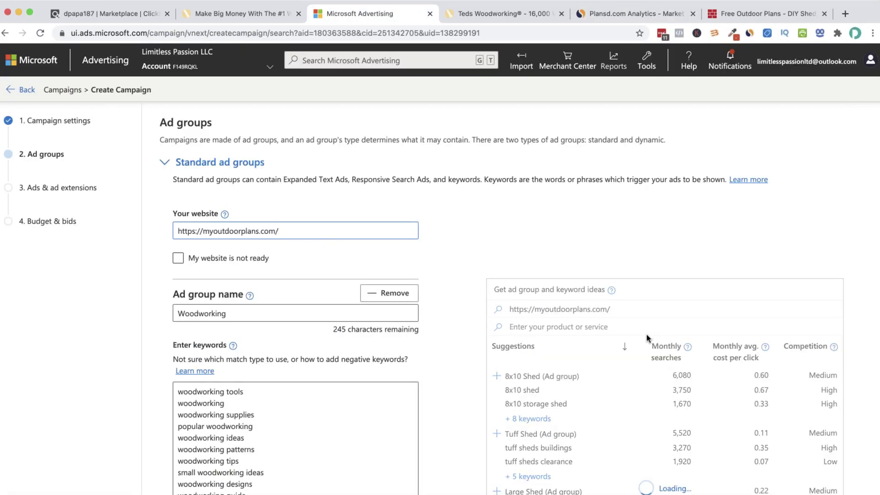
# Add the suggested Floor Plan and Project Plan ad groups with their keywords
pyautogui.scroll(-3, 535, 339)
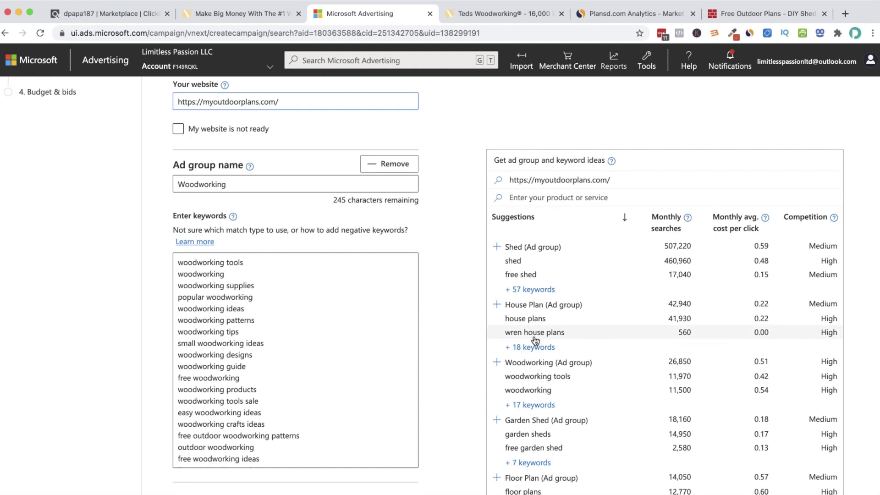
pyautogui.scroll(-2, 540, 394)
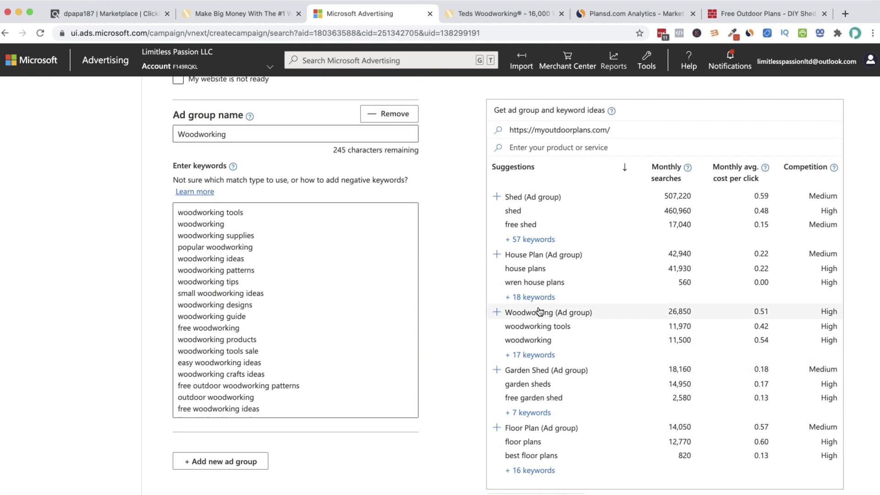
pyautogui.scroll(-1, 535, 384)
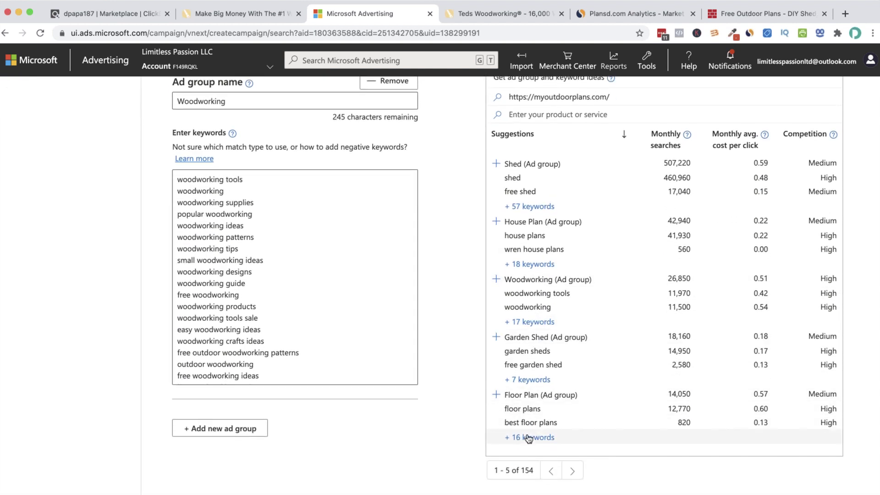
pyautogui.click(515, 394)
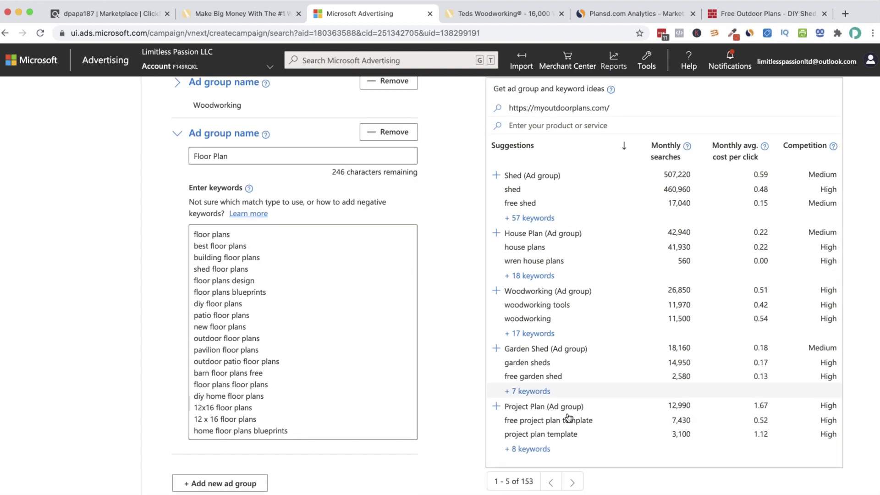
pyautogui.scroll(-2, 566, 406)
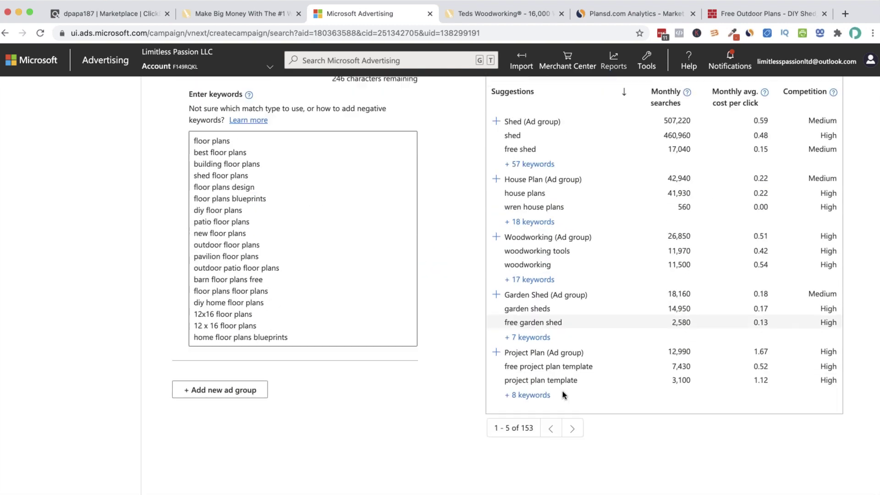
pyautogui.click(536, 354)
pyautogui.scroll(-3, 439, 401)
pyautogui.scroll(-2, 433, 397)
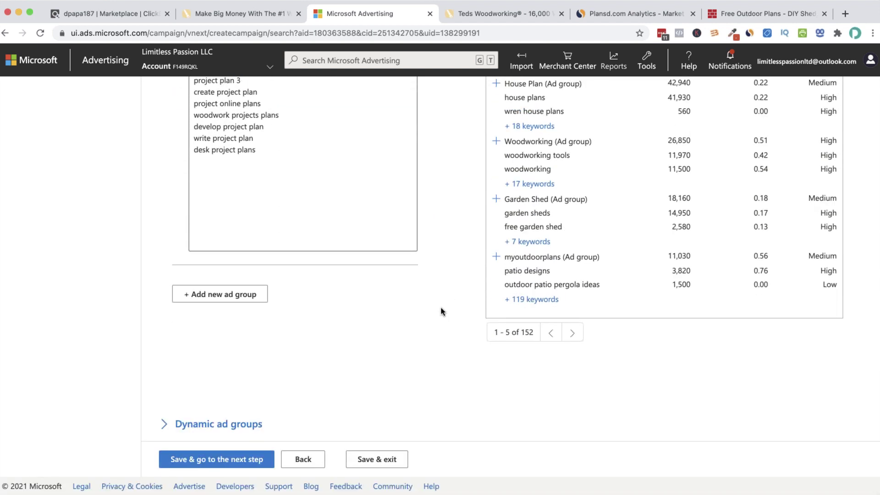
pyautogui.scroll(8, 441, 312)
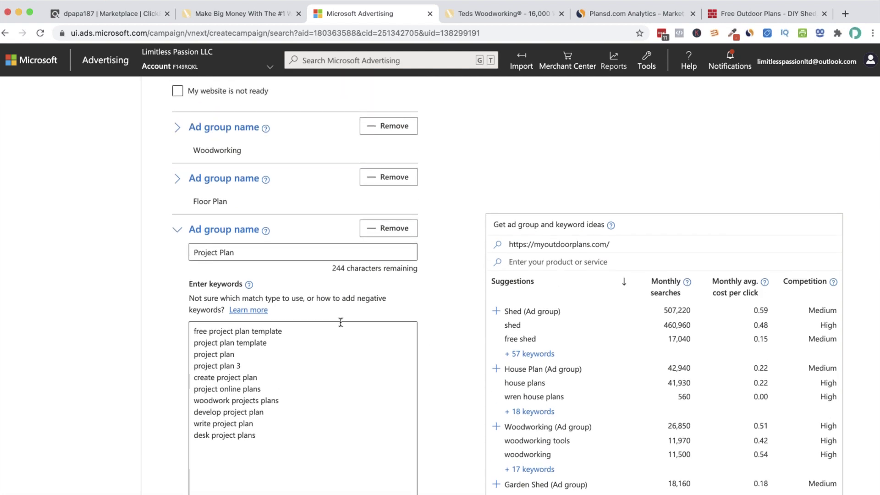
pyautogui.scroll(3, 341, 322)
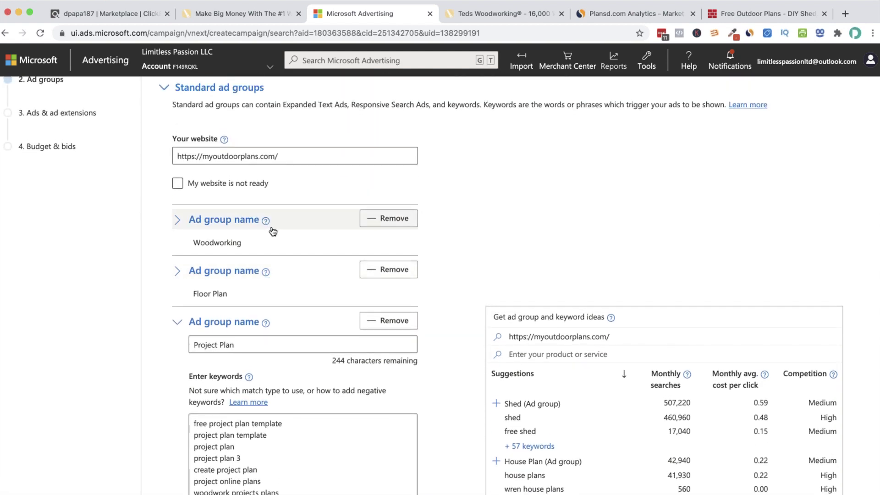
# Save the Woodworking, Floor Plan and Project Plan ad groups and continue to Ads & ad extensions
pyautogui.scroll(-10, 272, 231)
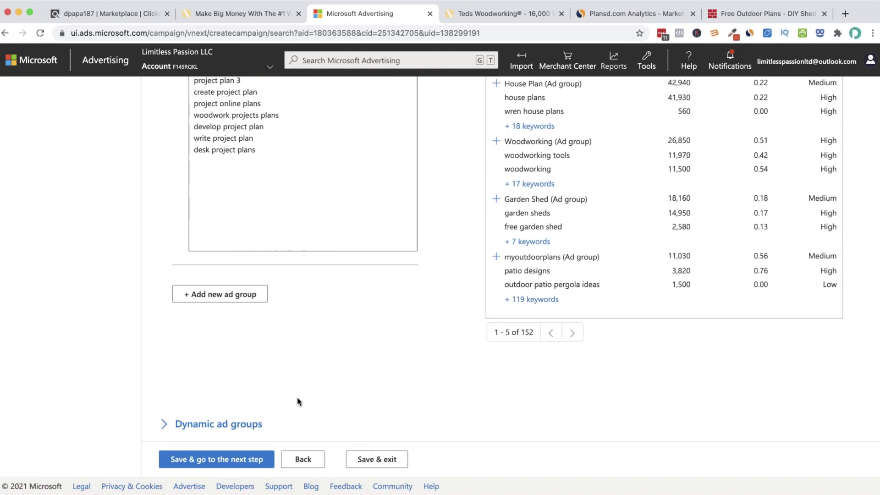
pyautogui.click(189, 460)
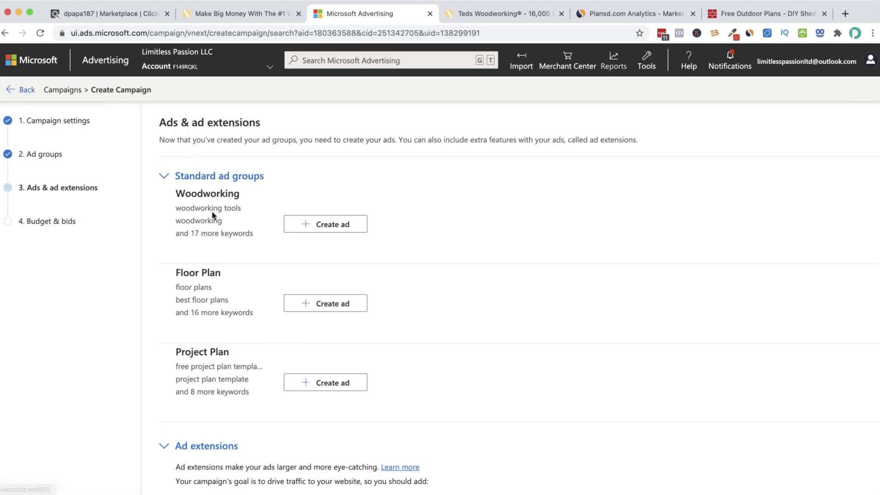
pyautogui.scroll(-2, 211, 177)
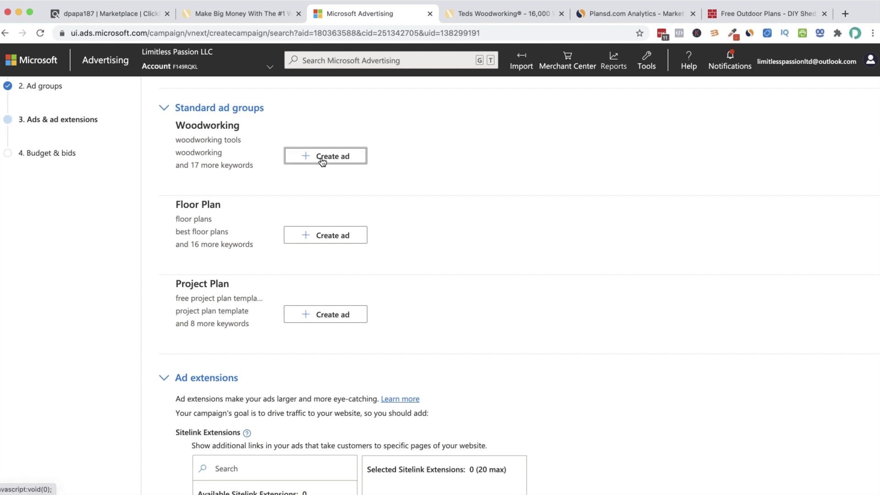
# Scroll through the lander links on the Ted's Woodworking affiliates page
pyautogui.click(227, 14)
pyautogui.click(153, 15)
pyautogui.click(214, 16)
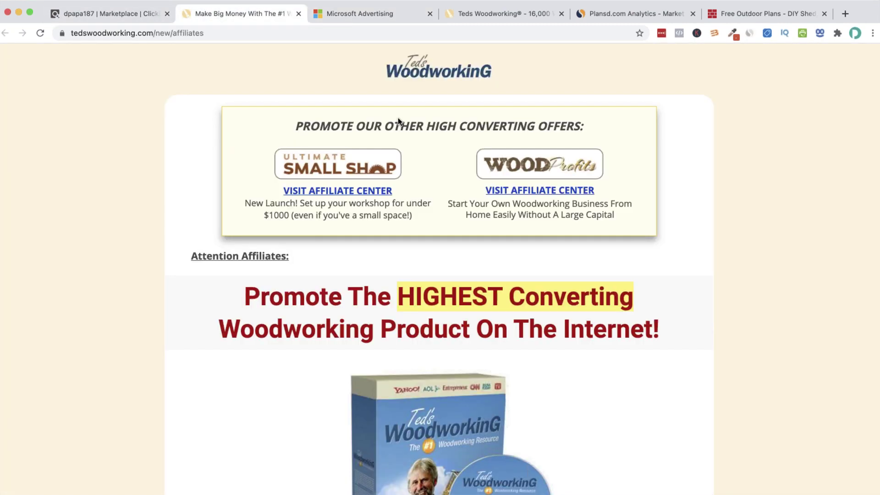
pyautogui.scroll(-20, 399, 173)
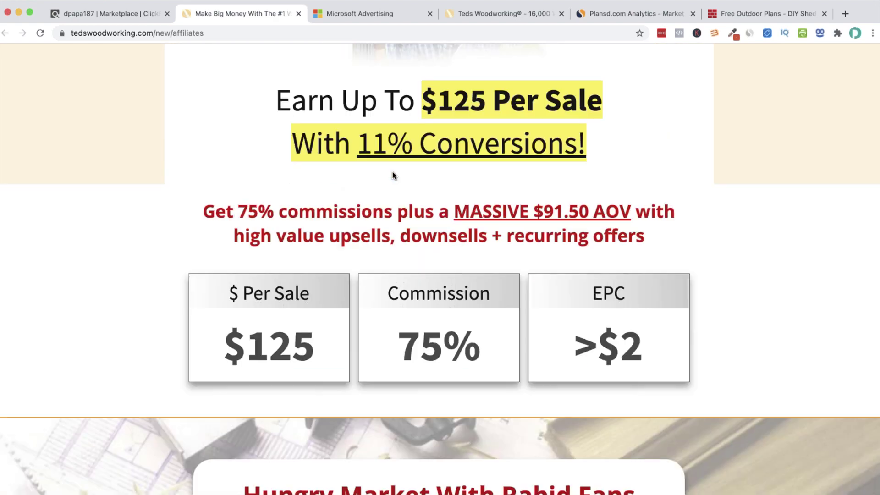
pyautogui.scroll(-20, 392, 175)
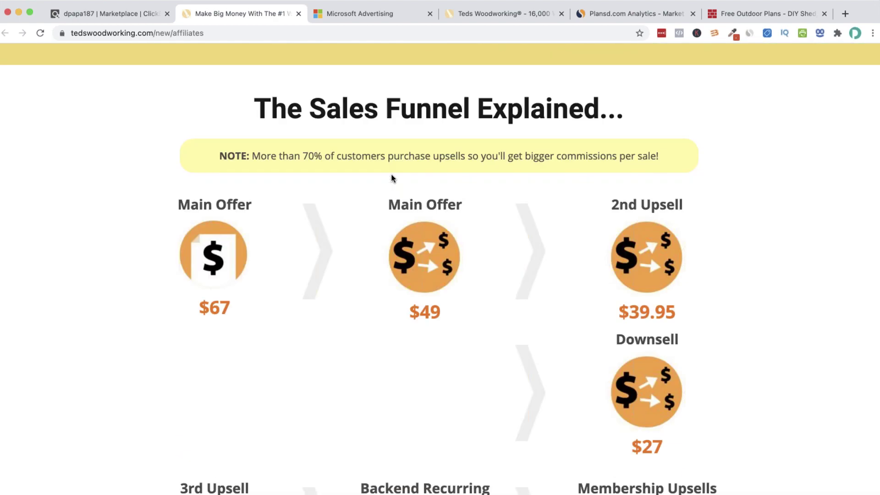
pyautogui.scroll(-20, 390, 178)
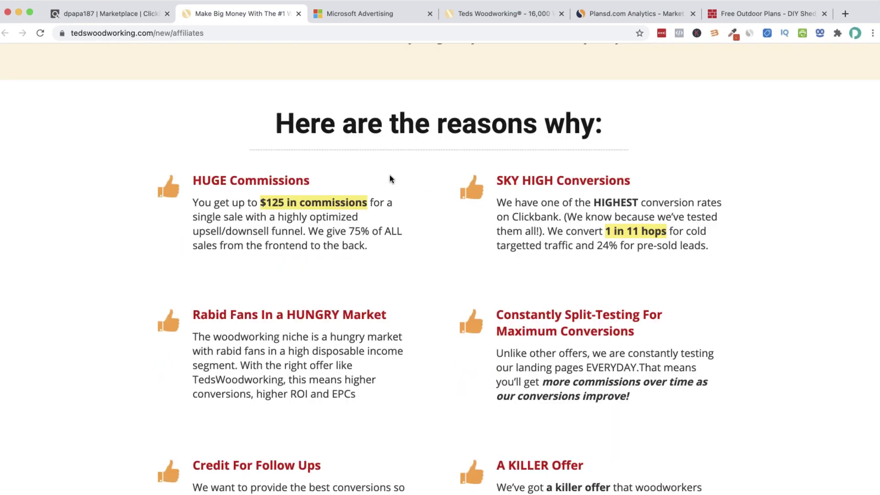
pyautogui.scroll(-20, 390, 176)
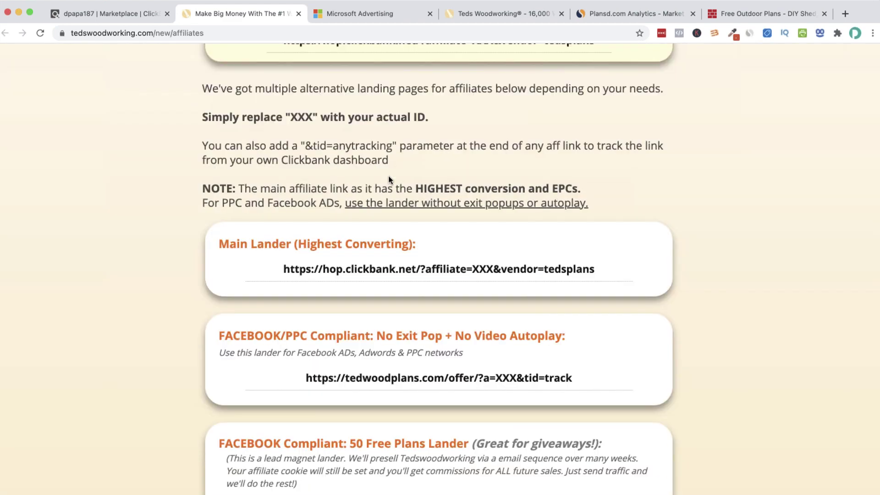
pyautogui.scroll(-20, 388, 177)
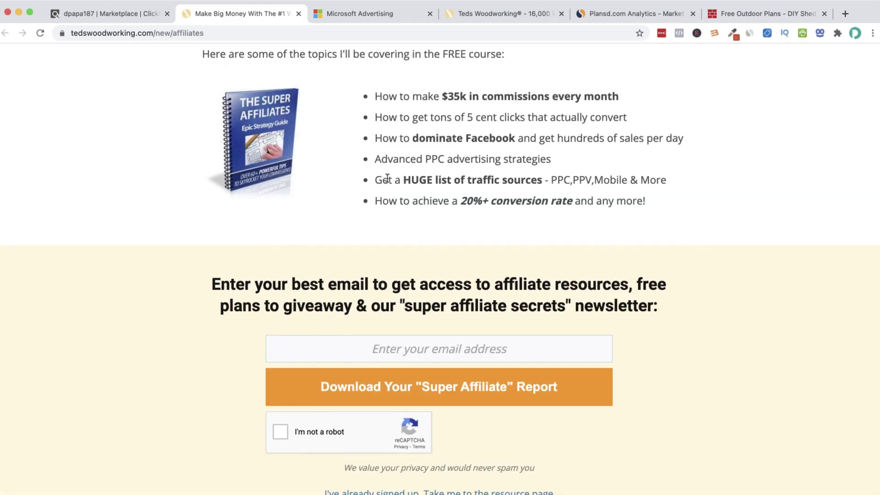
pyautogui.scroll(20, 387, 179)
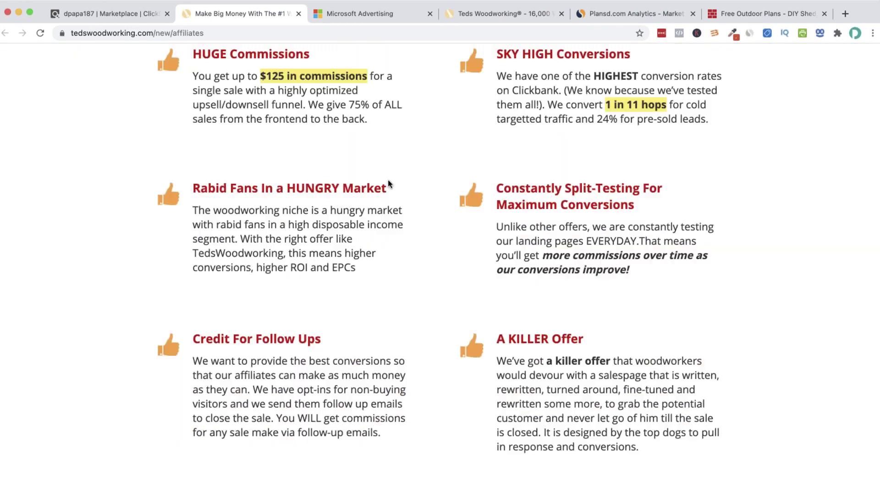
pyautogui.scroll(20, 387, 179)
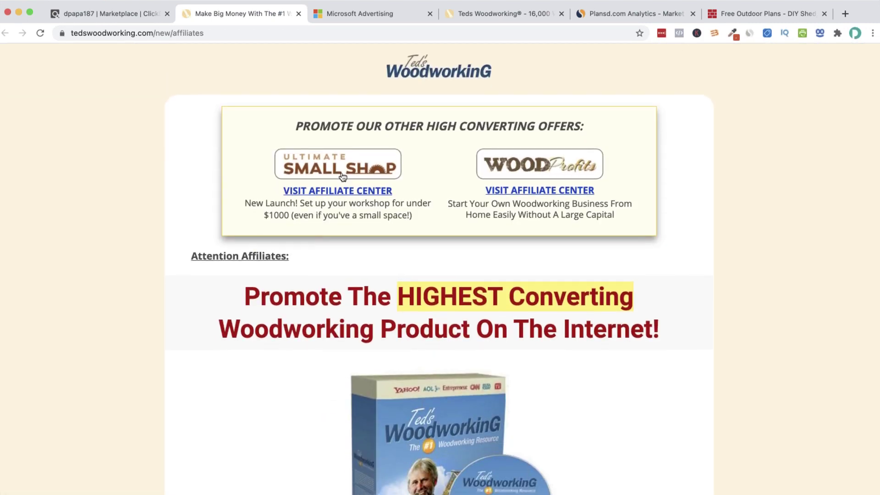
# Look at the Ultimate Small Shop and WoodProfits affiliate centers
pyautogui.click(334, 193)
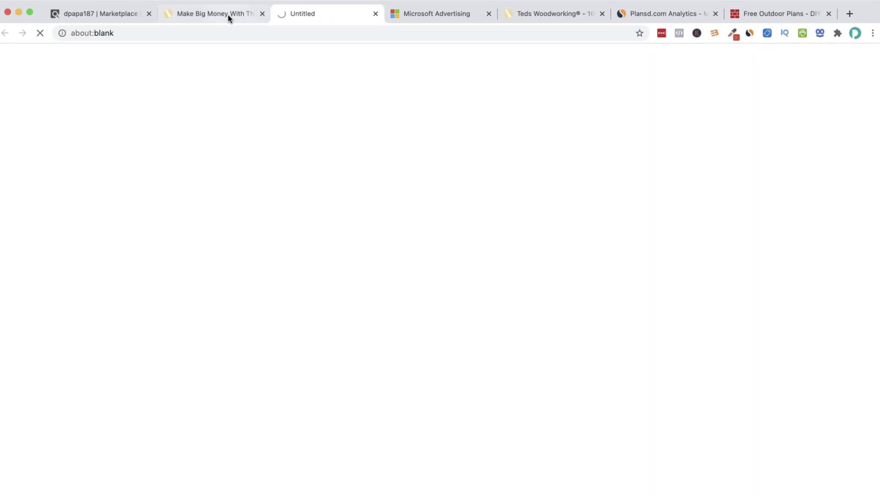
pyautogui.click(228, 15)
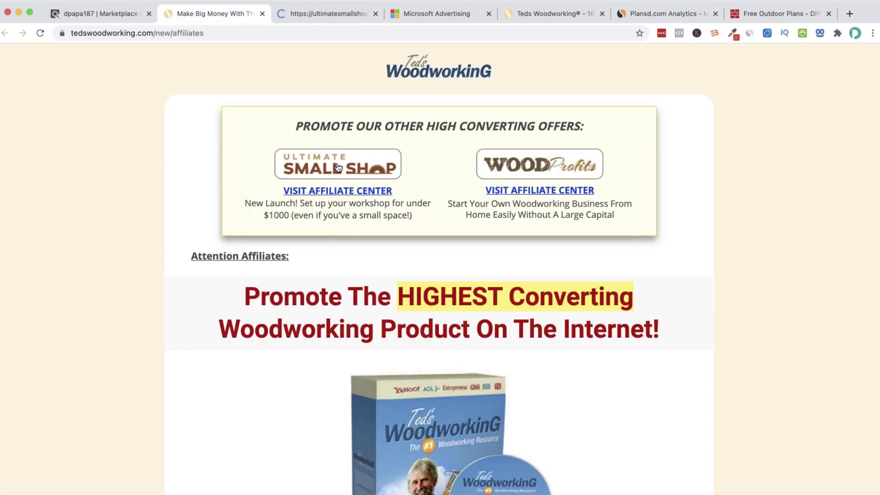
pyautogui.click(521, 190)
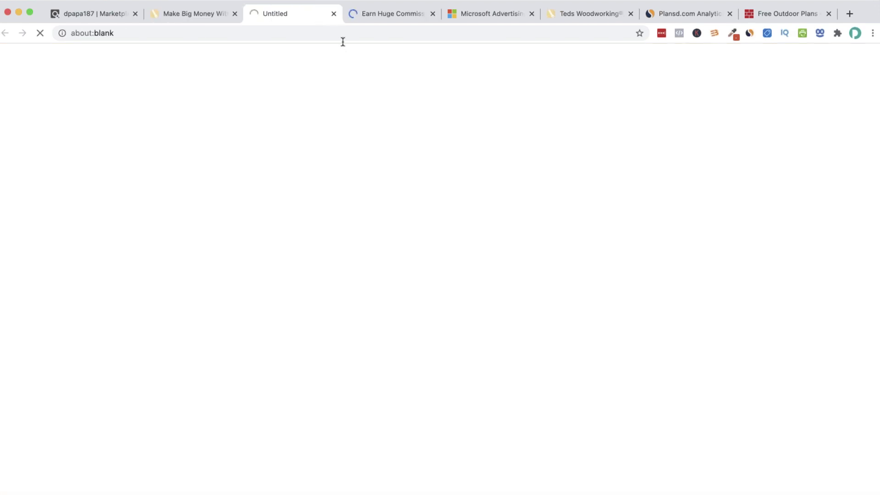
pyautogui.click(213, 20)
# Scroll down to the Free Plans and To Direct Order Page lander boxes
pyautogui.scroll(-12, 391, 287)
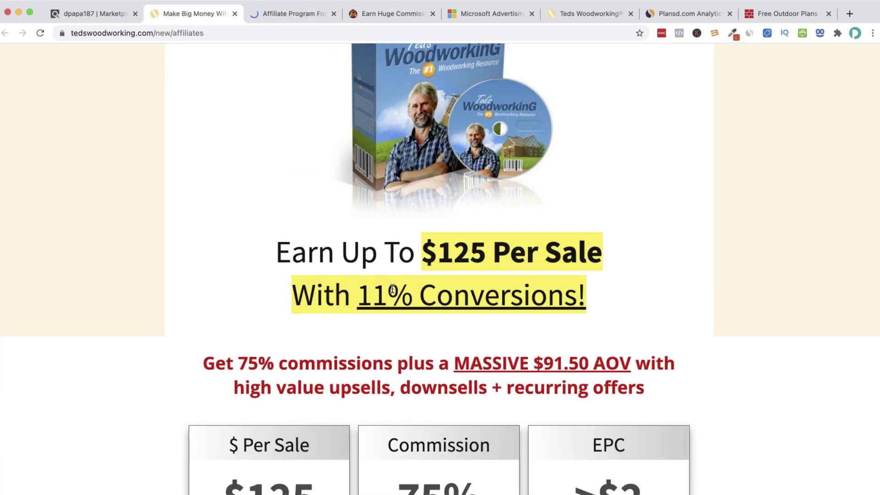
pyautogui.scroll(-4, 393, 292)
pyautogui.scroll(-10, 468, 158)
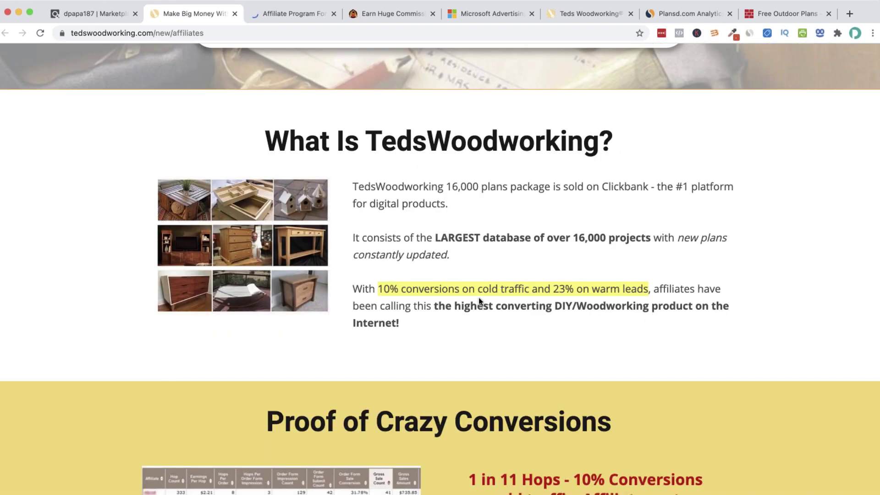
pyautogui.scroll(-15, 479, 301)
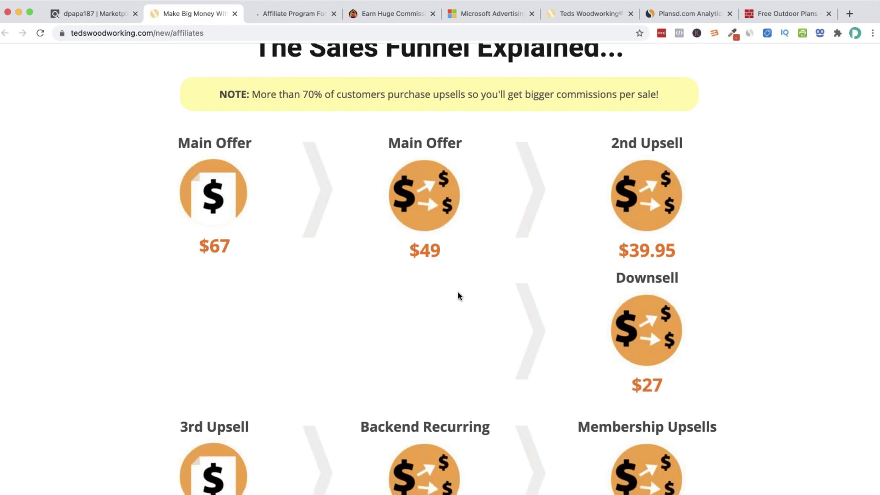
pyautogui.scroll(-7, 459, 295)
pyautogui.scroll(-6, 460, 295)
pyautogui.scroll(-20, 461, 295)
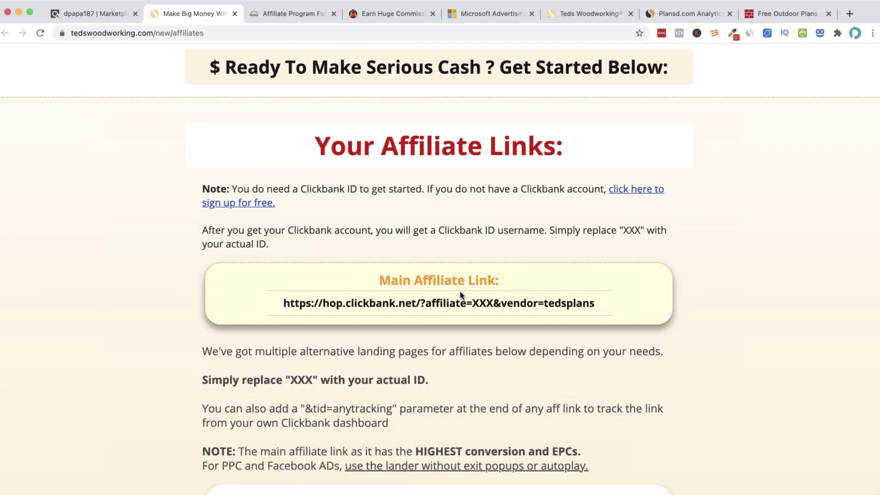
pyautogui.scroll(-7, 461, 295)
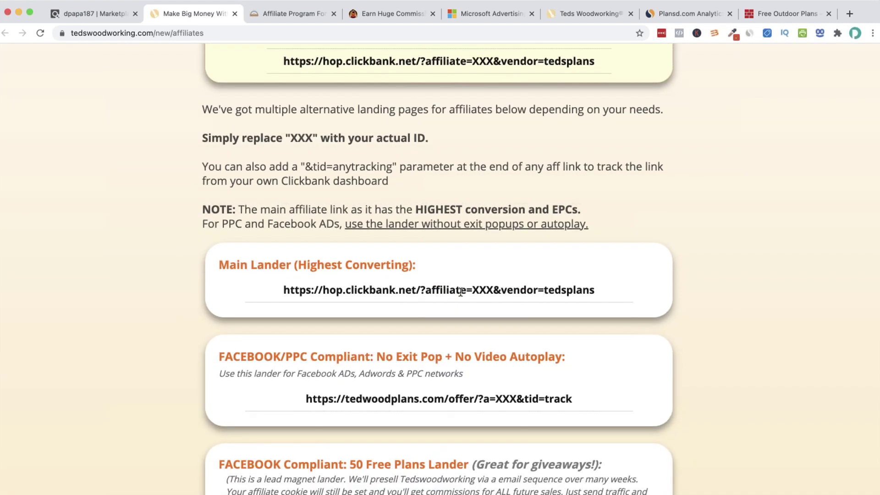
pyautogui.scroll(-3, 460, 295)
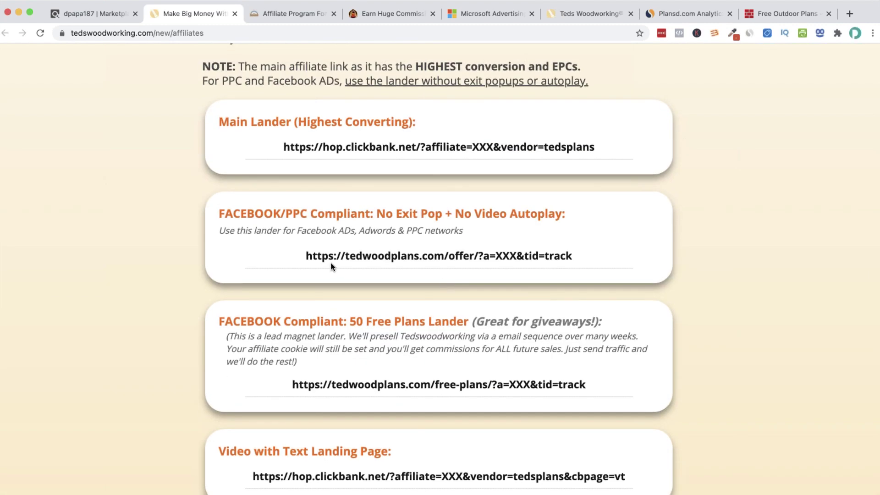
pyautogui.scroll(-8, 331, 266)
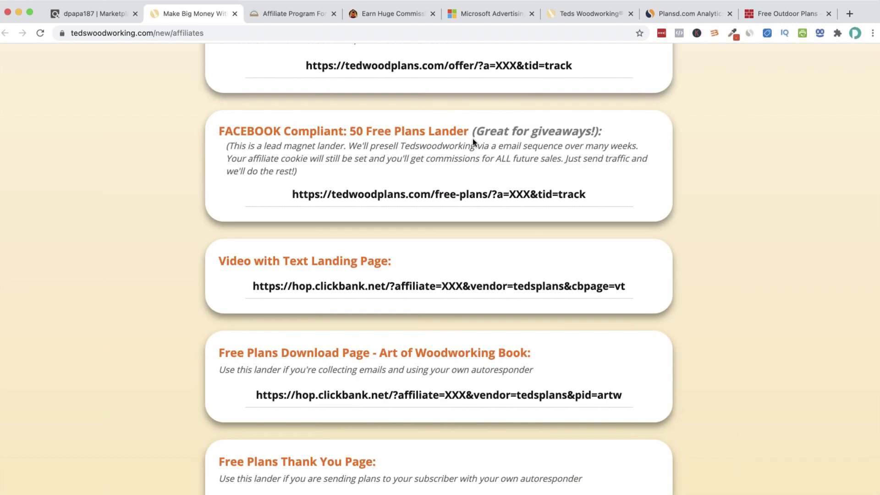
pyautogui.scroll(-3, 435, 245)
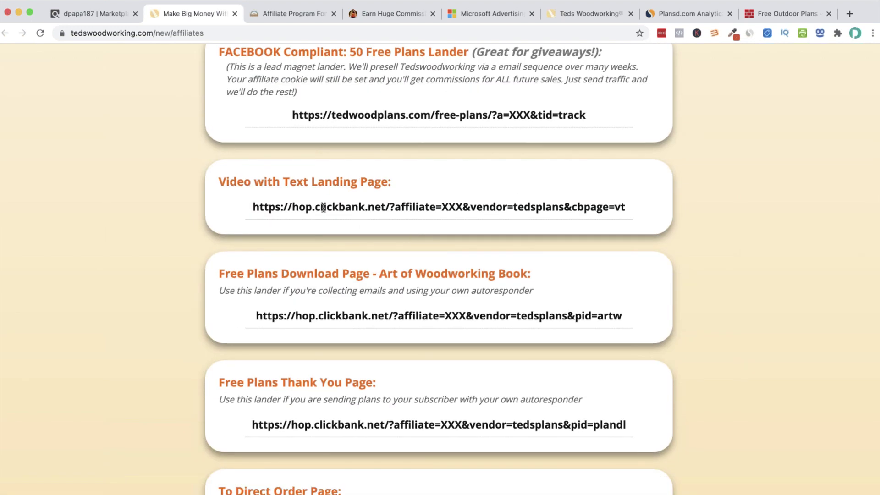
pyautogui.scroll(-7, 340, 205)
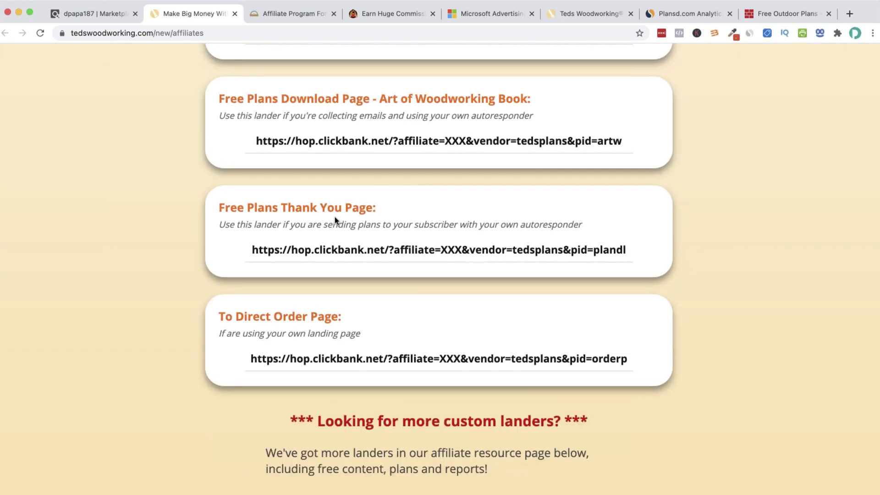
pyautogui.scroll(5, 334, 217)
pyautogui.moveTo(251, 145); pyautogui.dragTo(624, 144)
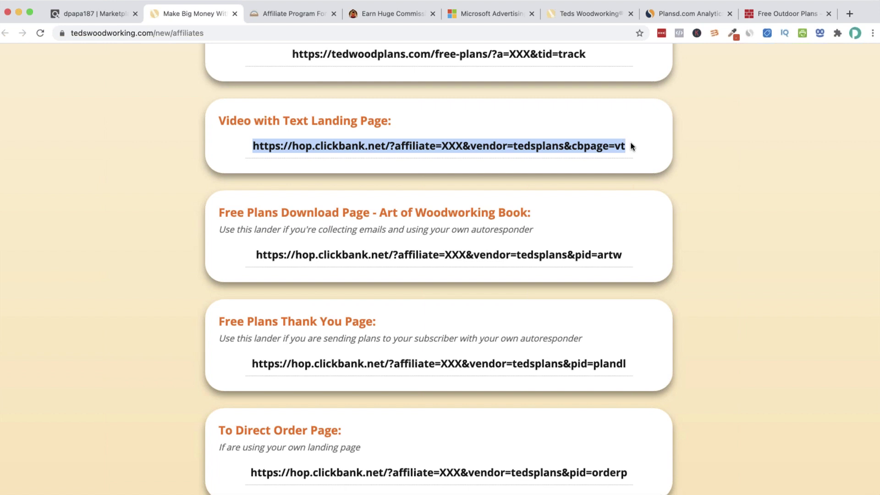
pyautogui.rightClick(631, 145)
pyautogui.click(593, 182)
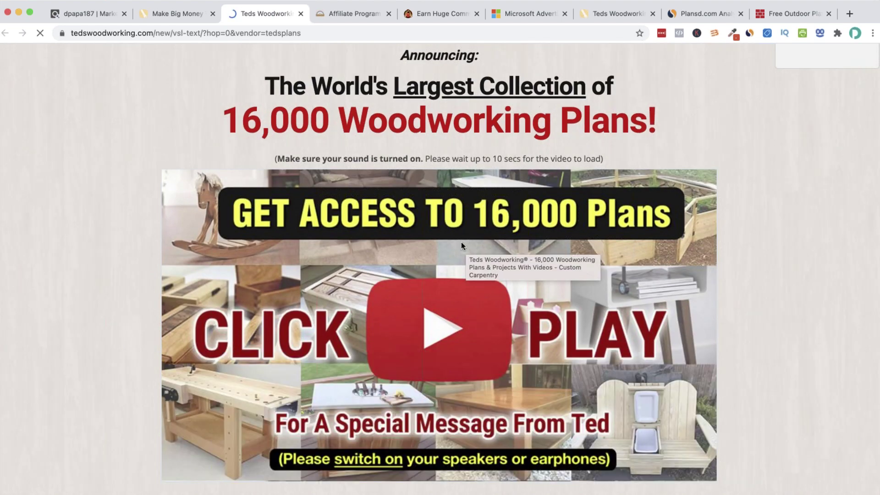
pyautogui.scroll(-7, 450, 268)
pyautogui.scroll(-9, 450, 270)
pyautogui.scroll(14, 451, 269)
pyautogui.scroll(1, 302, 97)
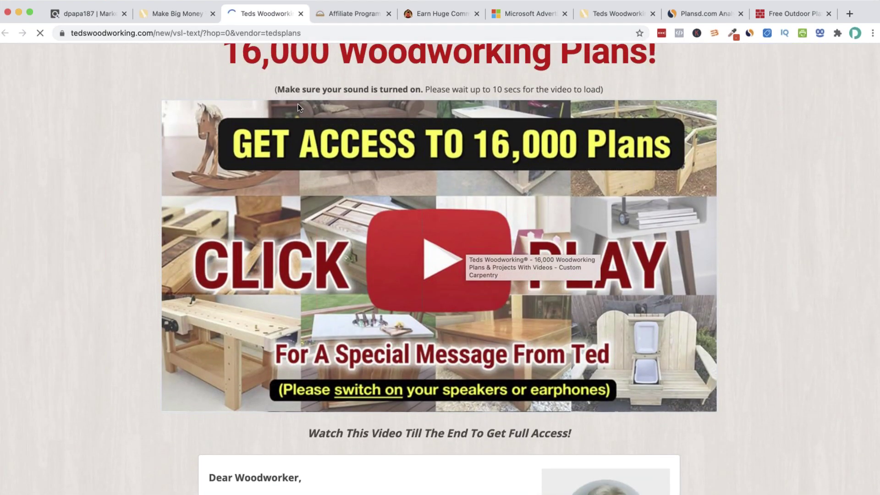
pyautogui.scroll(3, 298, 108)
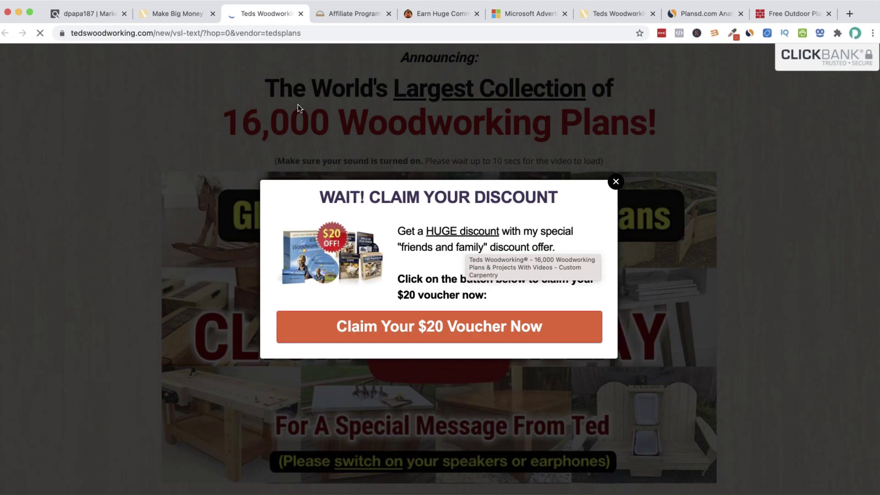
pyautogui.click(615, 183)
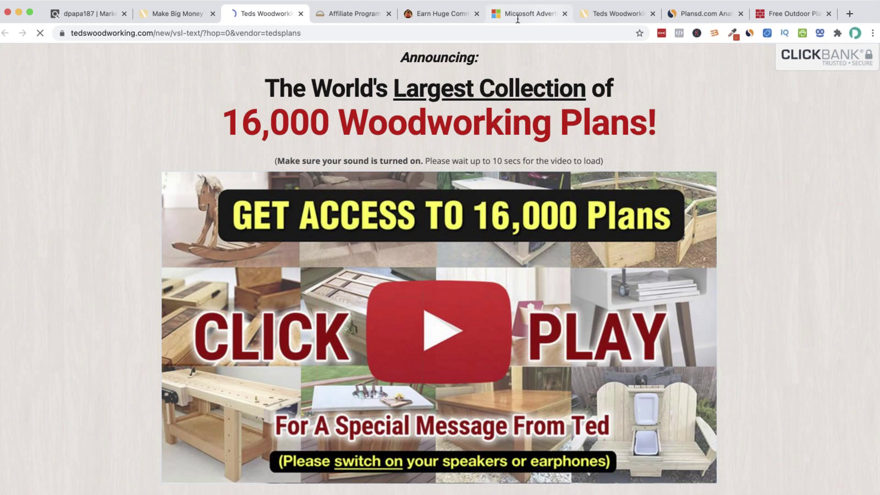
pyautogui.scroll(-15, 416, 126)
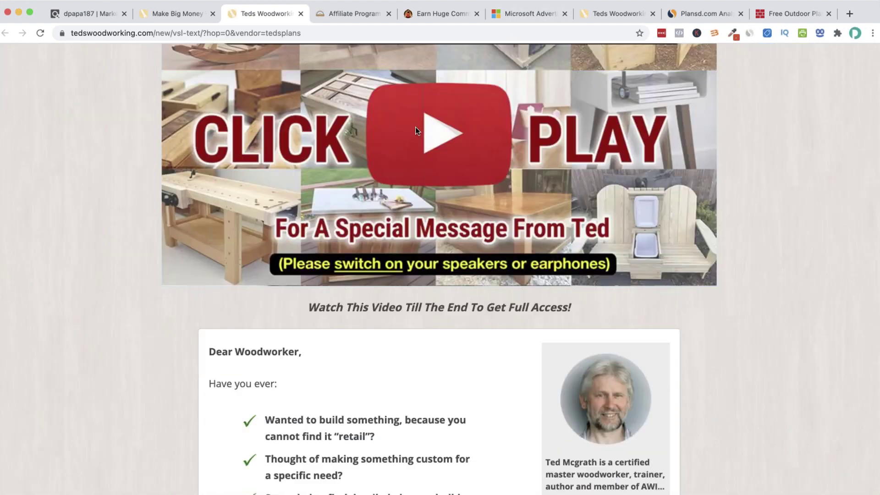
pyautogui.scroll(-20, 415, 128)
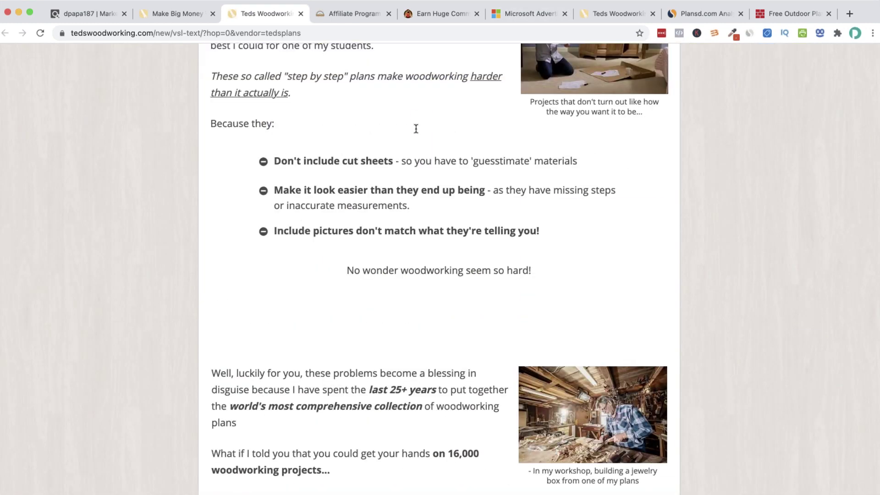
pyautogui.scroll(-15, 415, 128)
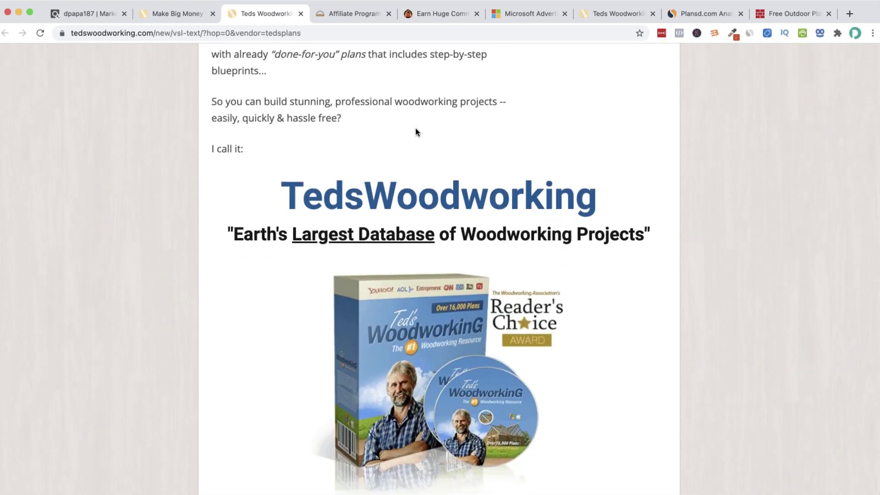
pyautogui.scroll(15, 415, 128)
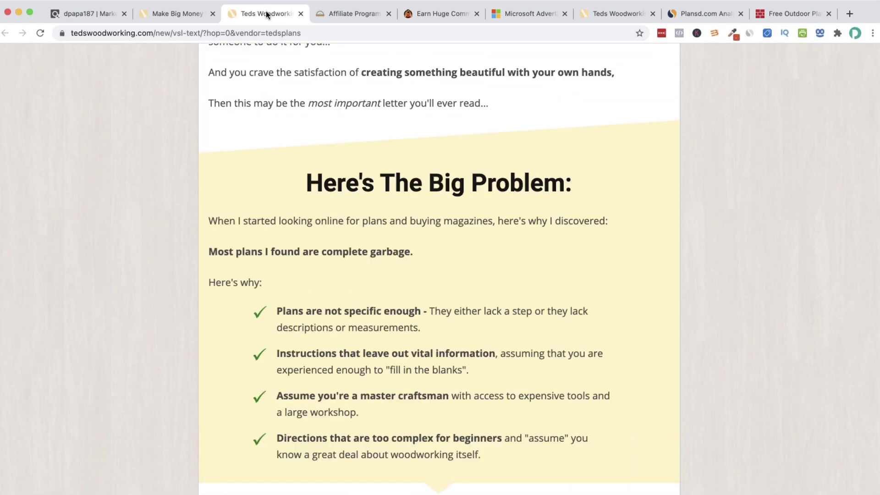
pyautogui.middleClick(266, 14)
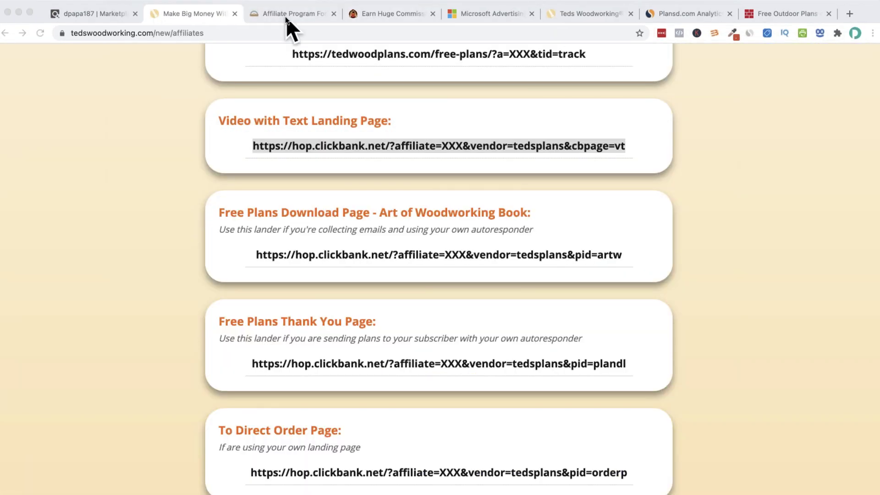
# Open the Create your ad form for the Woodworking ad group
pyautogui.click(490, 15)
pyautogui.scroll(3, 406, 201)
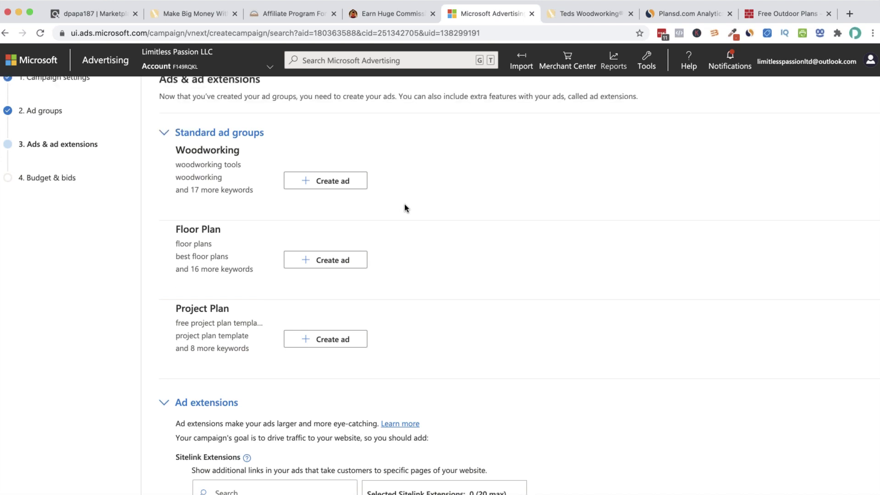
pyautogui.click(323, 225)
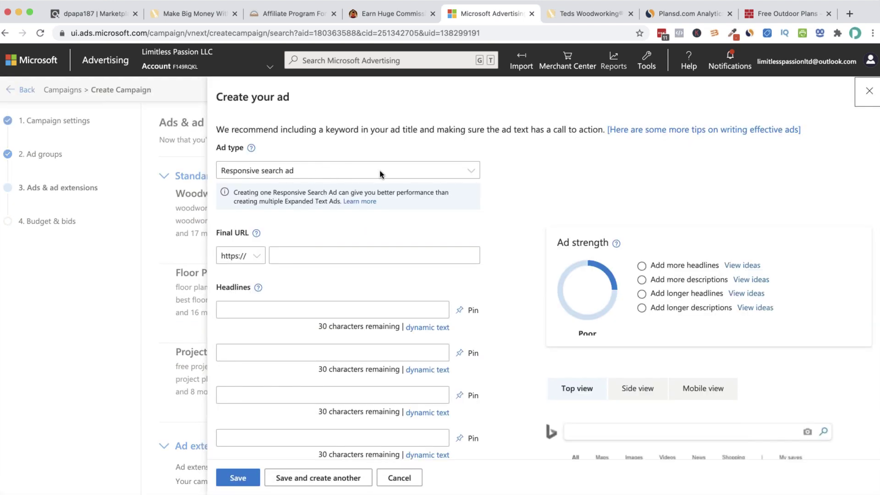
# Try the Expanded text ad and Responsive search ad types for the Woodworking ad
pyautogui.click(275, 172)
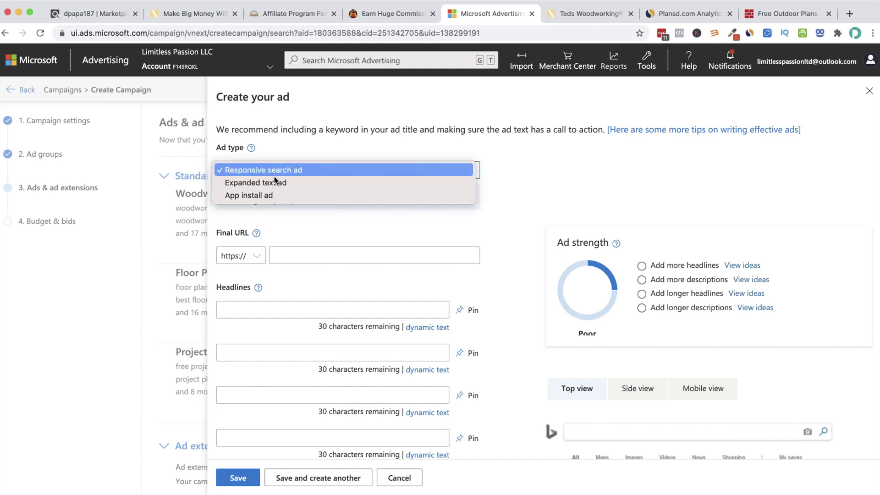
pyautogui.click(274, 183)
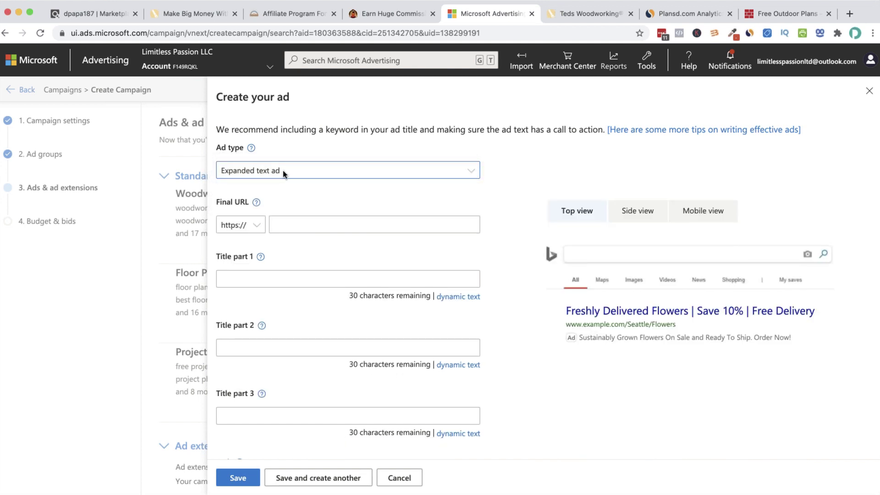
pyautogui.click(282, 170)
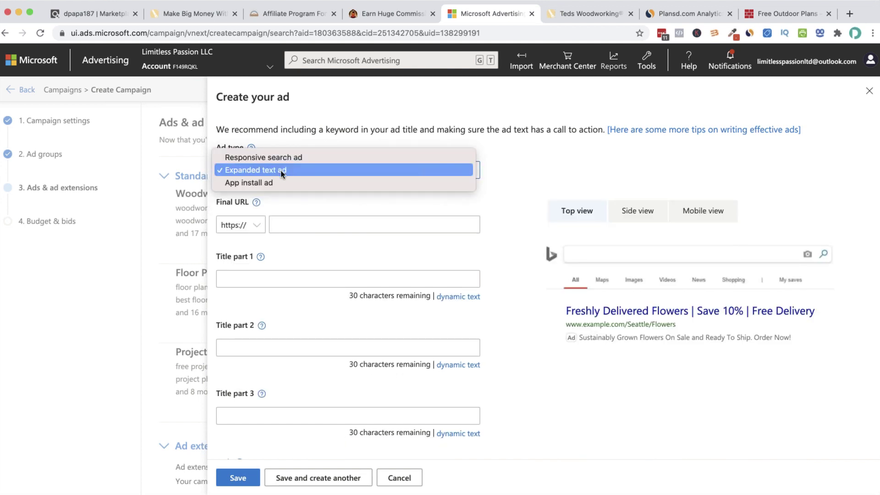
pyautogui.click(280, 171)
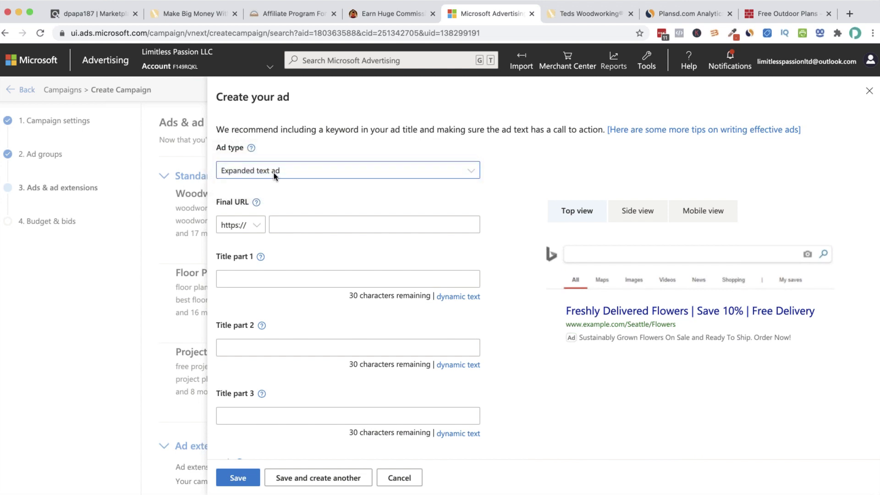
pyautogui.click(293, 174)
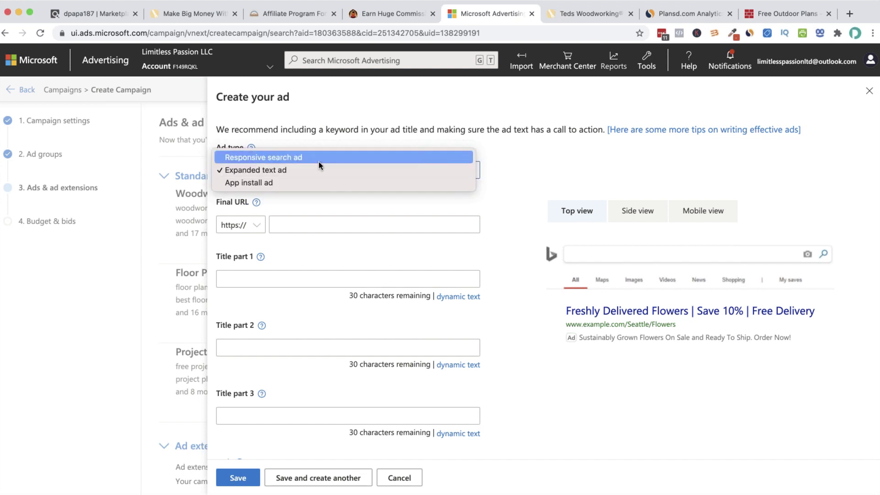
pyautogui.click(318, 159)
pyautogui.scroll(-2, 521, 317)
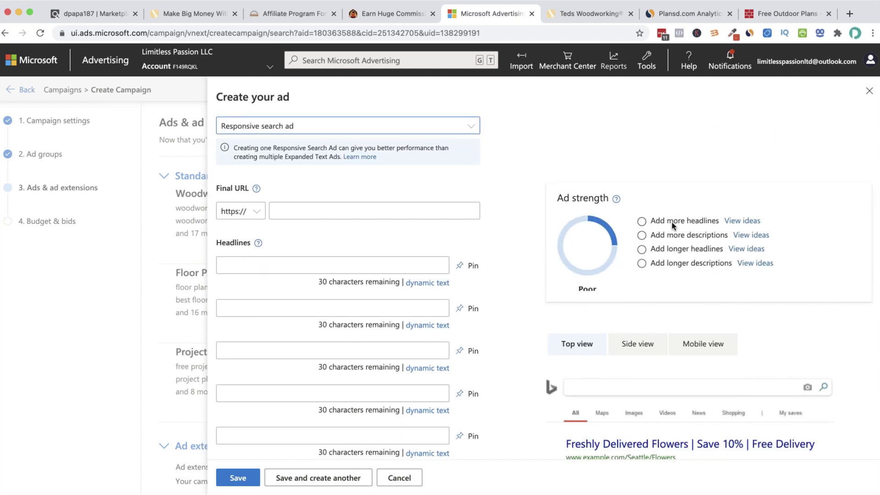
pyautogui.scroll(-1, 595, 238)
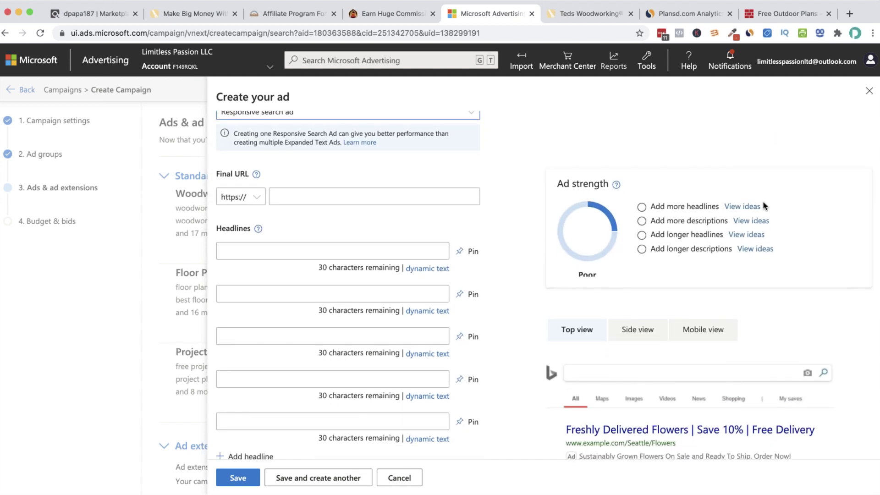
pyautogui.scroll(3, 514, 233)
# Settle on Expanded text ad, view the Final URL help, and go to the ClickBank listings
pyautogui.click(307, 173)
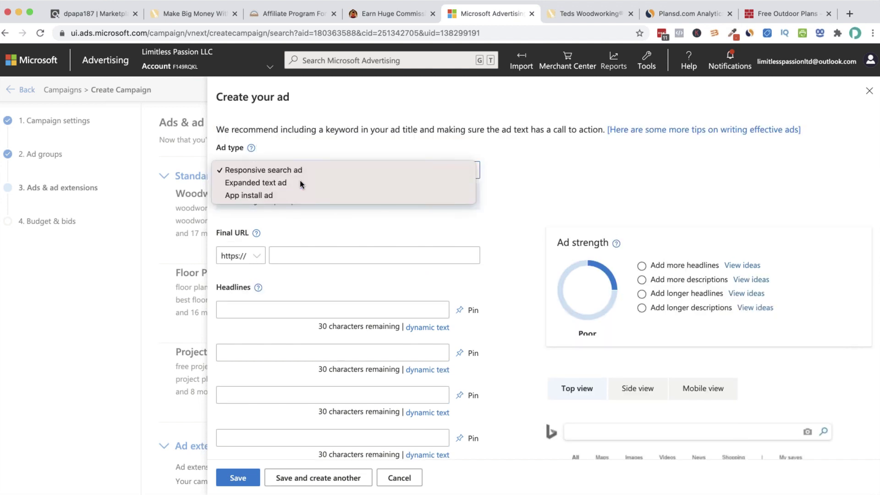
pyautogui.click(302, 183)
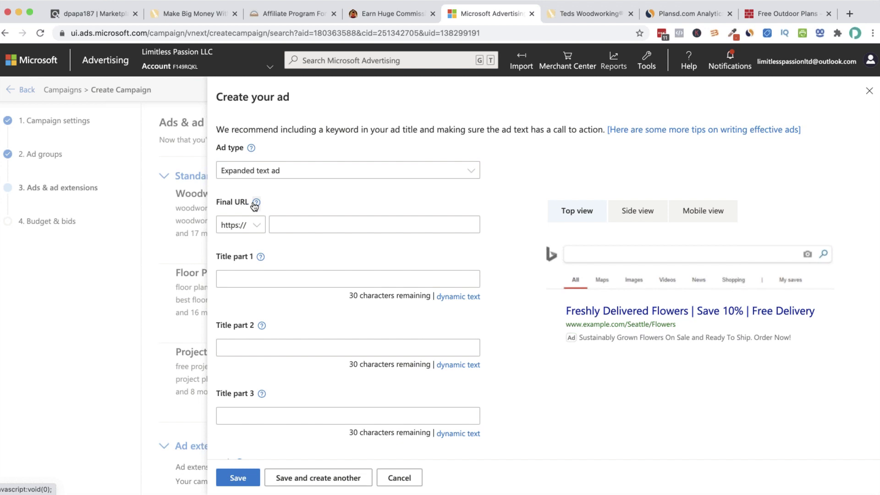
pyautogui.click(255, 206)
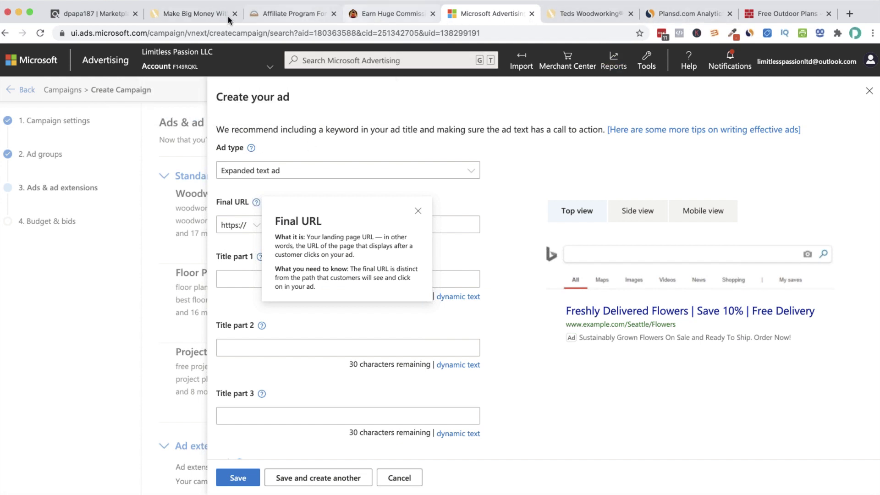
pyautogui.click(101, 16)
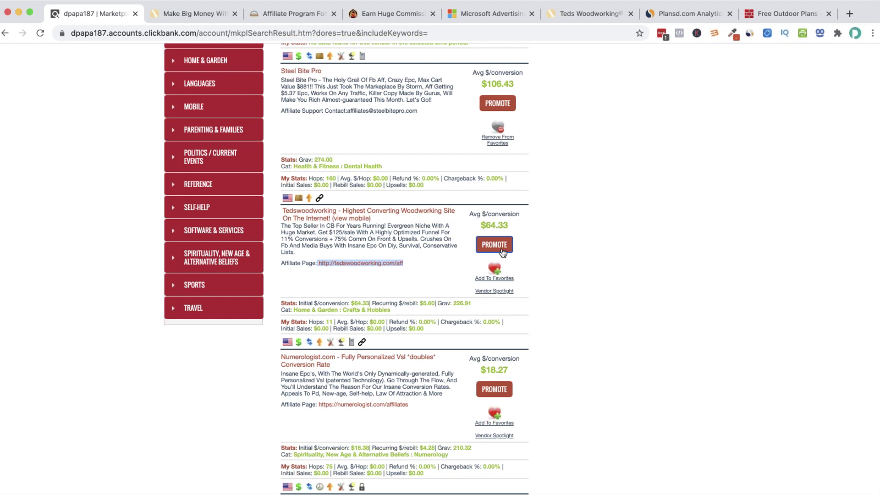
# Generate and copy the Tedswoodworking HopLink, then load it in the other tab to see where it leads
pyautogui.click(502, 252)
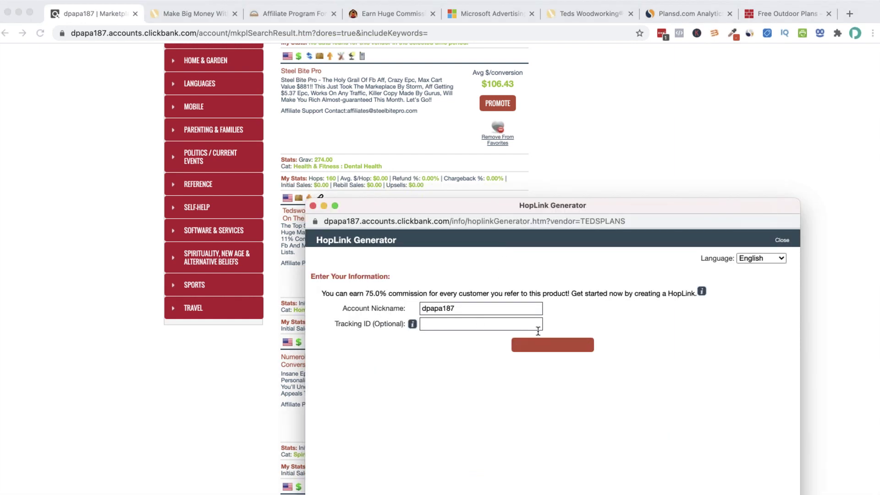
pyautogui.click(560, 352)
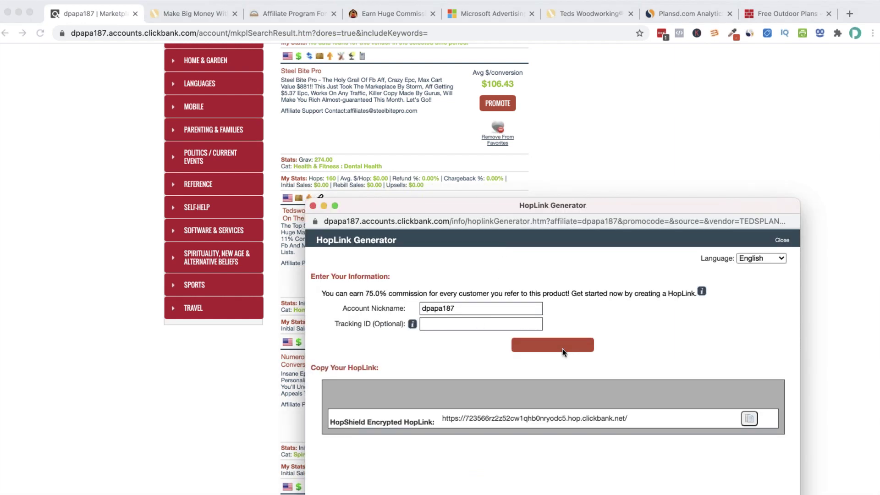
pyautogui.click(747, 422)
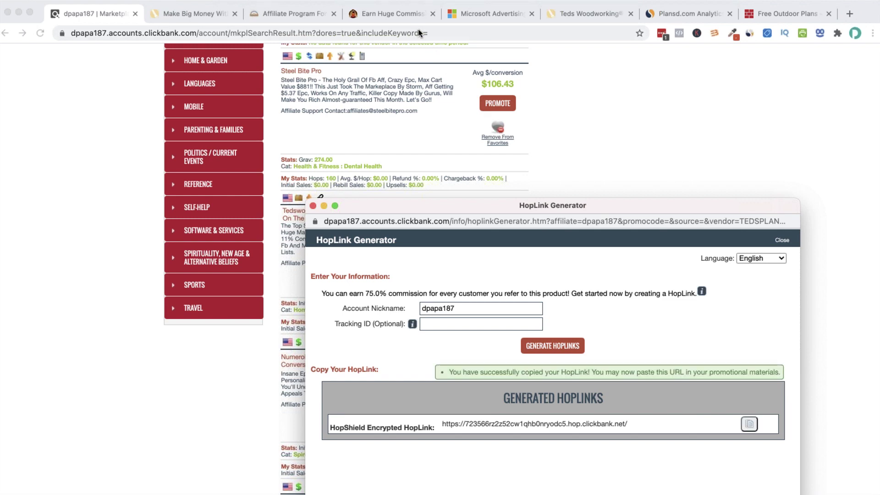
pyautogui.click(783, 14)
pyautogui.click(586, 33)
pyautogui.press('super+v')
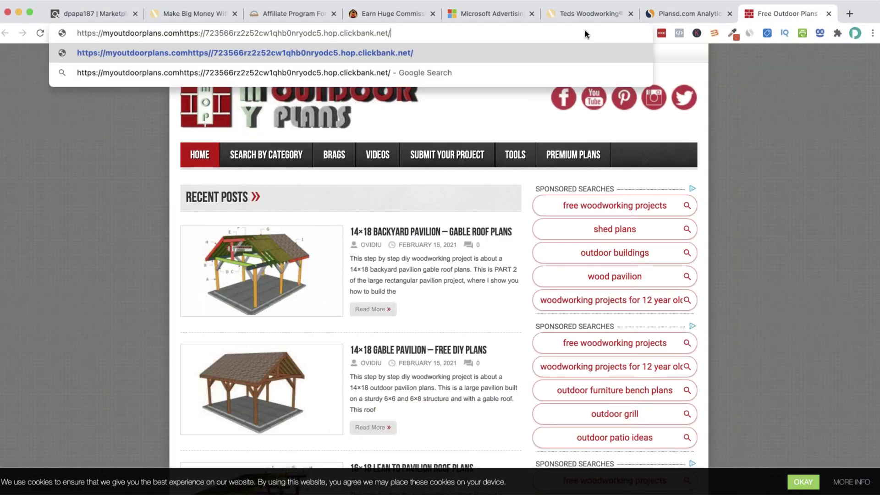
pyautogui.press('super+a')
pyautogui.press('super+v')
pyautogui.press('Return')
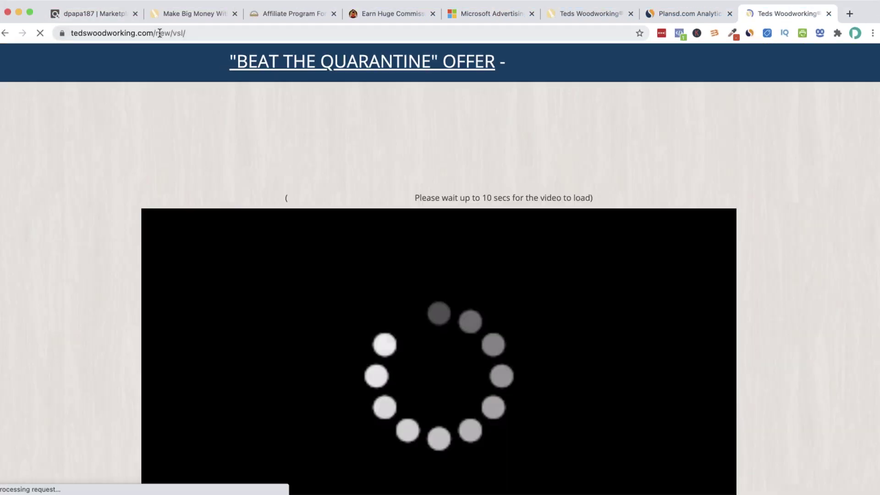
# Copy the tedswoodworking.com/new/vsl/ sales page address and return to the Microsoft Advertising ad form
pyautogui.click(219, 35)
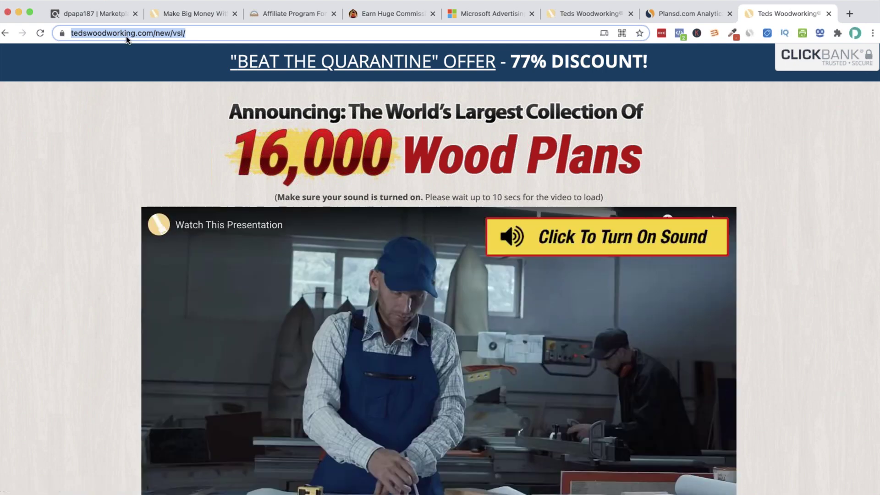
pyautogui.moveTo(199, 33); pyautogui.dragTo(71, 33)
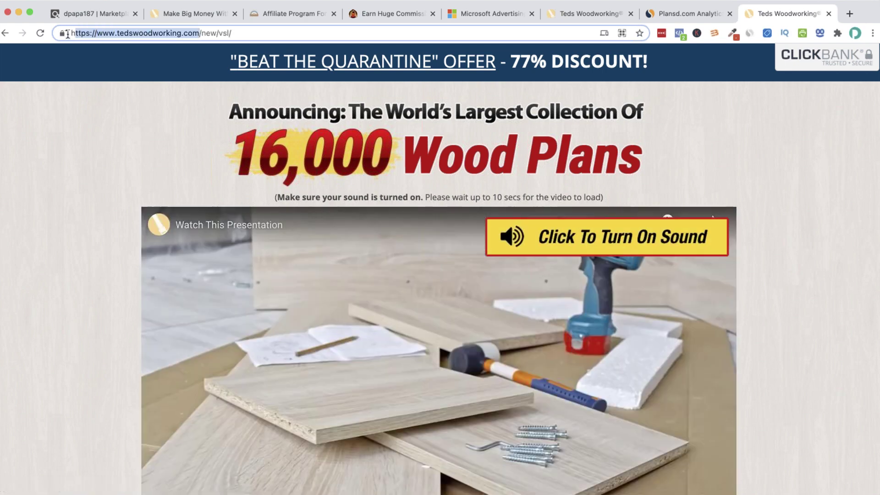
pyautogui.rightClick(179, 32)
pyautogui.click(158, 33)
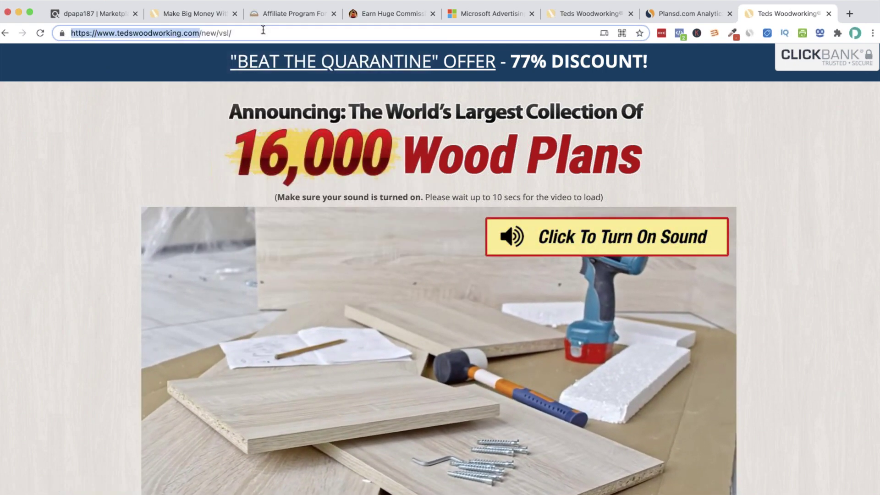
pyautogui.rightClick(104, 30)
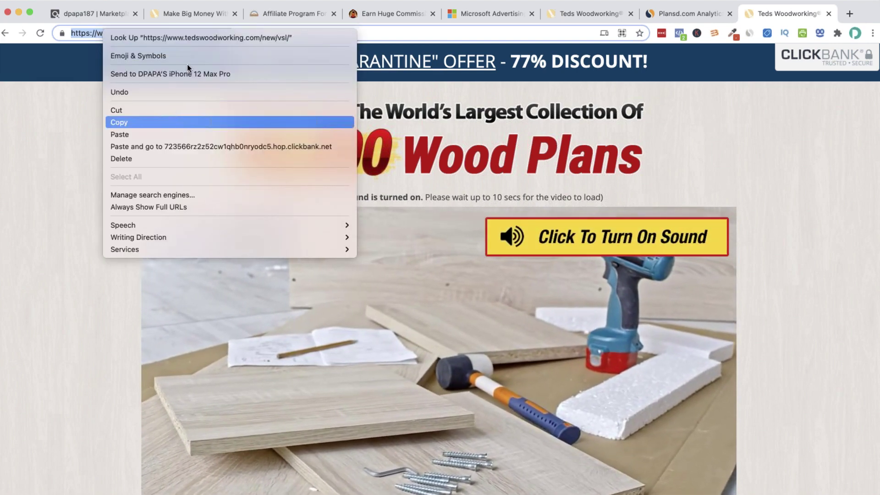
pyautogui.click(160, 122)
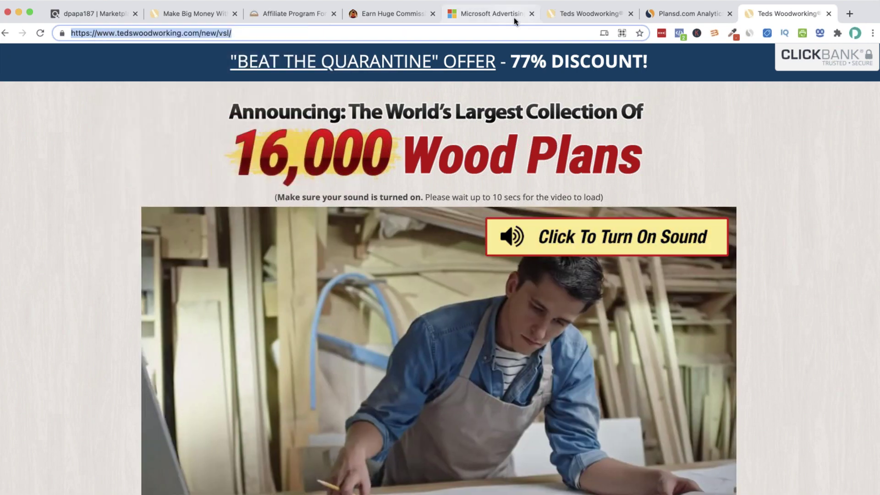
pyautogui.click(505, 17)
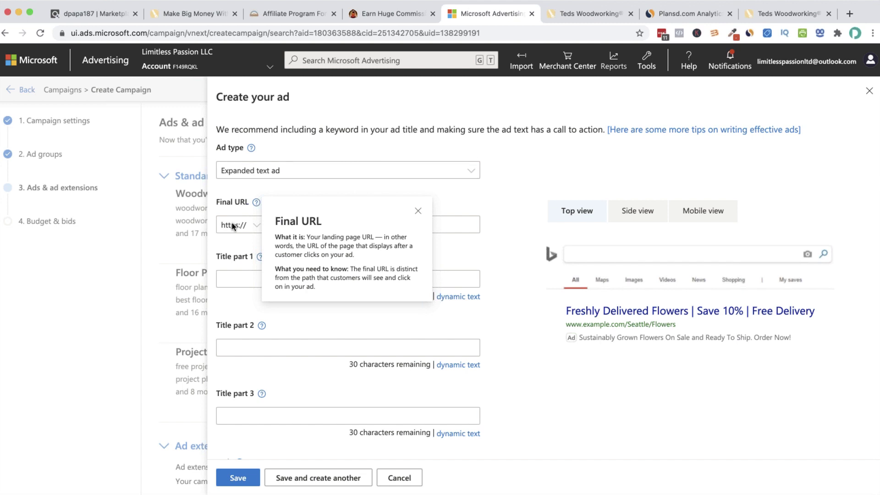
pyautogui.click(309, 224)
pyautogui.hotkey('ctrl', 'v')
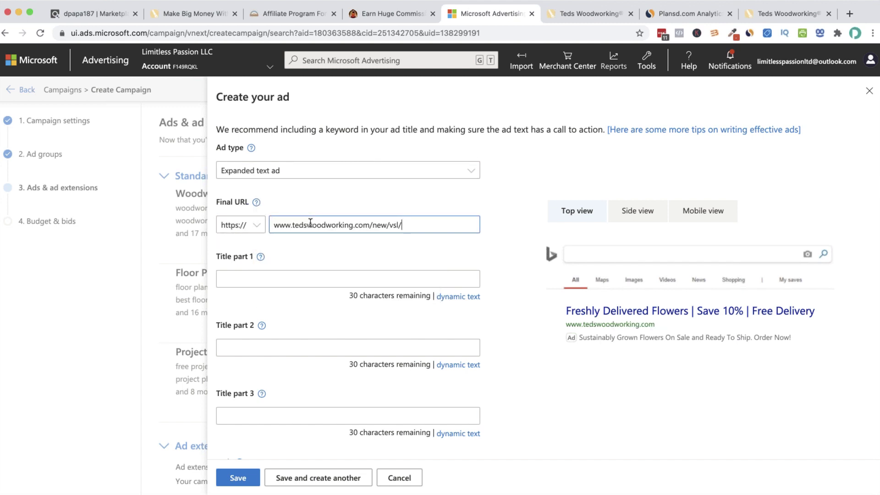
pyautogui.click(419, 201)
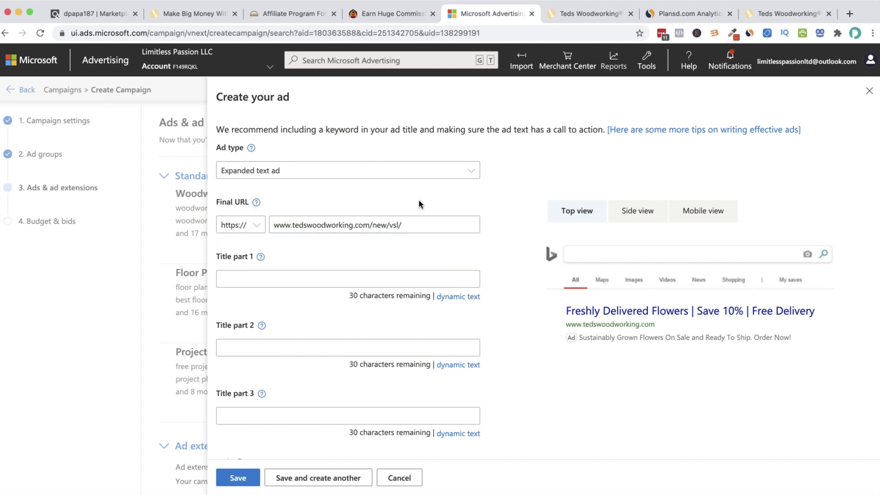
pyautogui.click(418, 227)
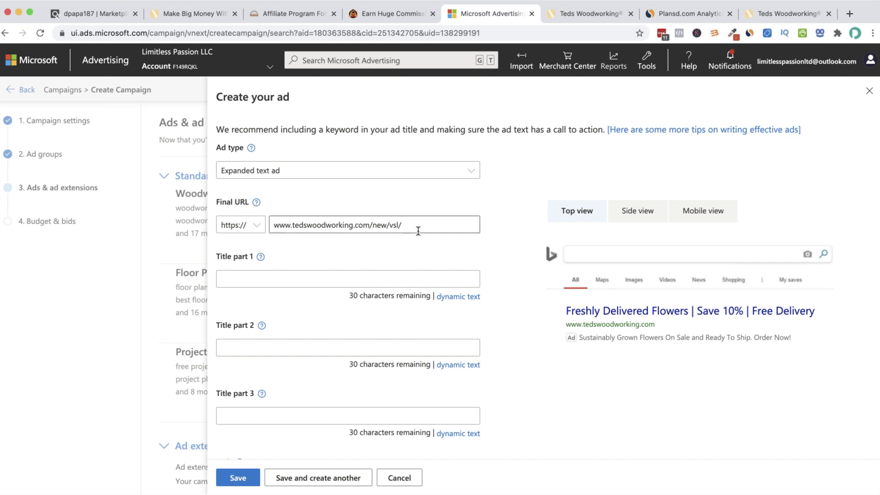
pyautogui.tripleClick(278, 222)
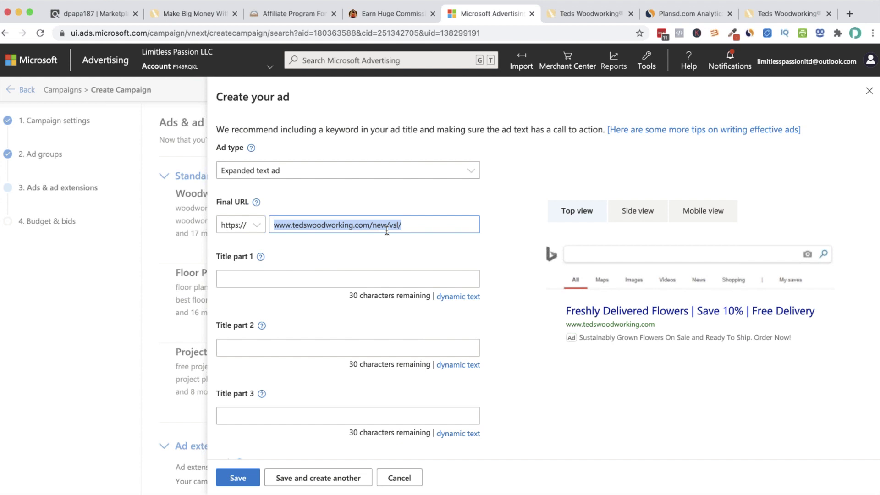
pyautogui.click(392, 244)
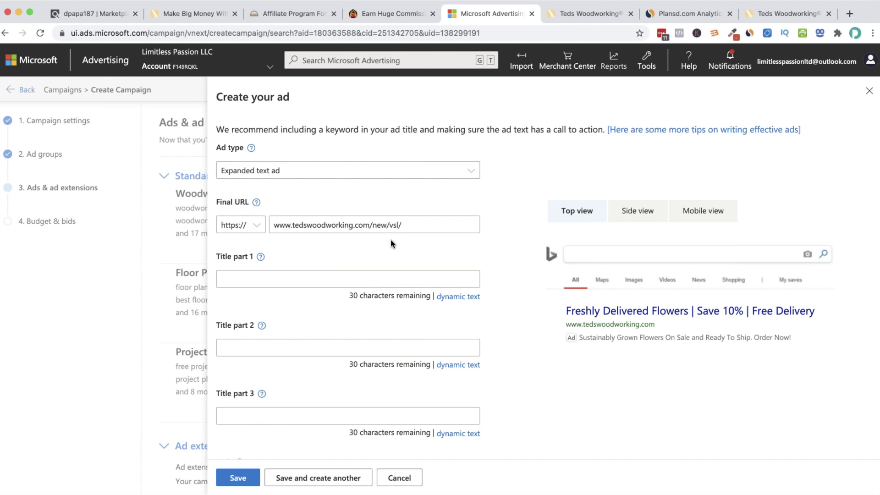
pyautogui.moveTo(403, 225); pyautogui.dragTo(337, 237)
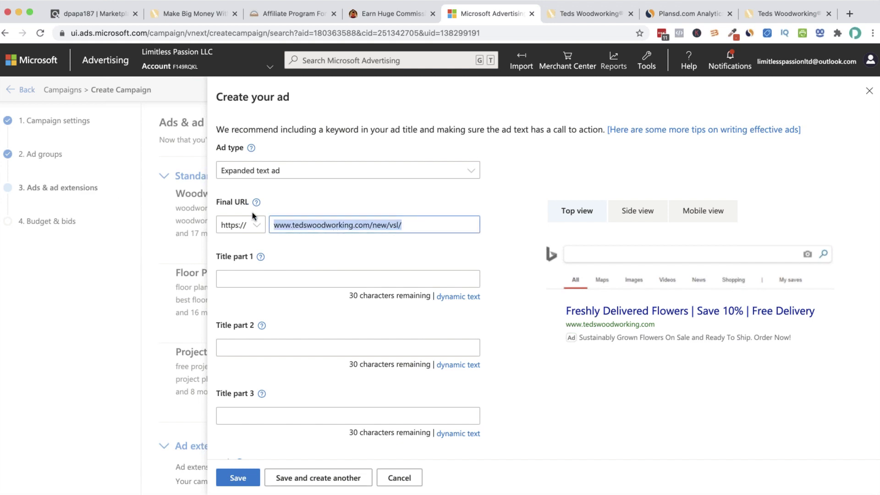
pyautogui.click(442, 223)
pyautogui.press('super+a')
pyautogui.click(305, 280)
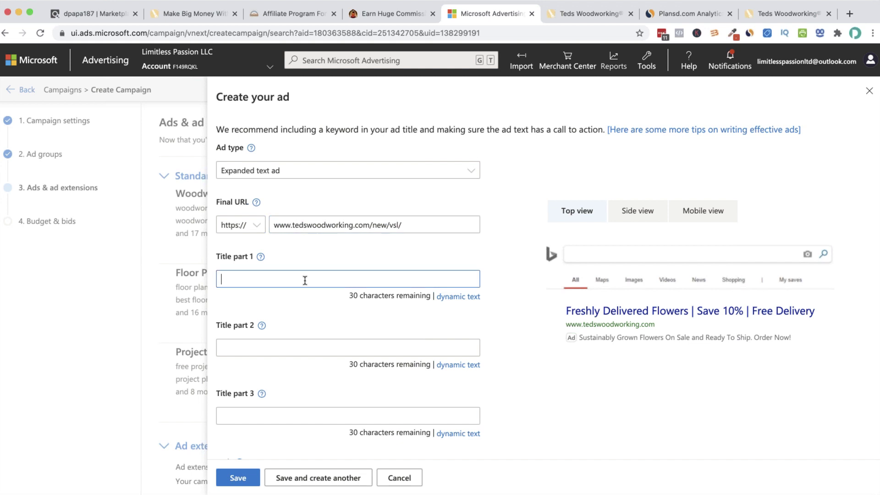
# Check the sales page, dismiss its popup, and enter '16,000 Woodplans for Free' as Title part 1
pyautogui.click(584, 14)
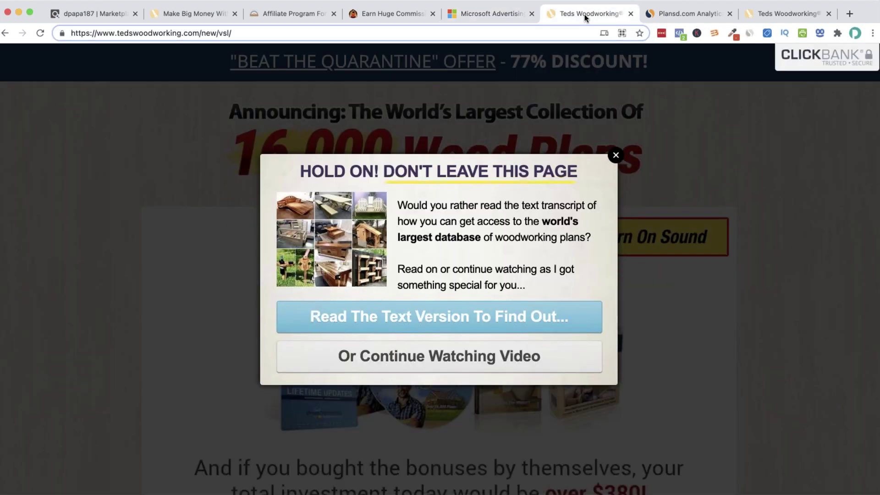
pyautogui.click(615, 156)
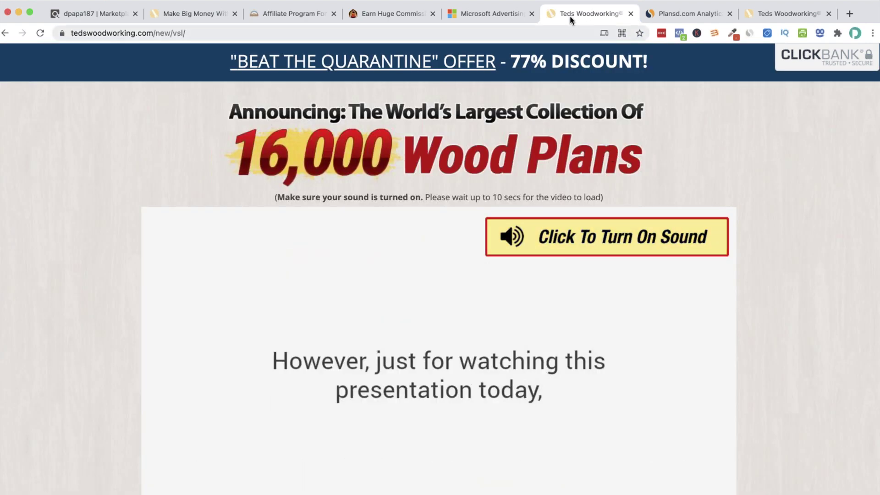
pyautogui.click(502, 17)
pyautogui.write('16,000 Woodplan')
pyautogui.press('BackSpace')
pyautogui.press('BackSpace')
pyautogui.press('BackSpace')
pyautogui.write('plans for Free')
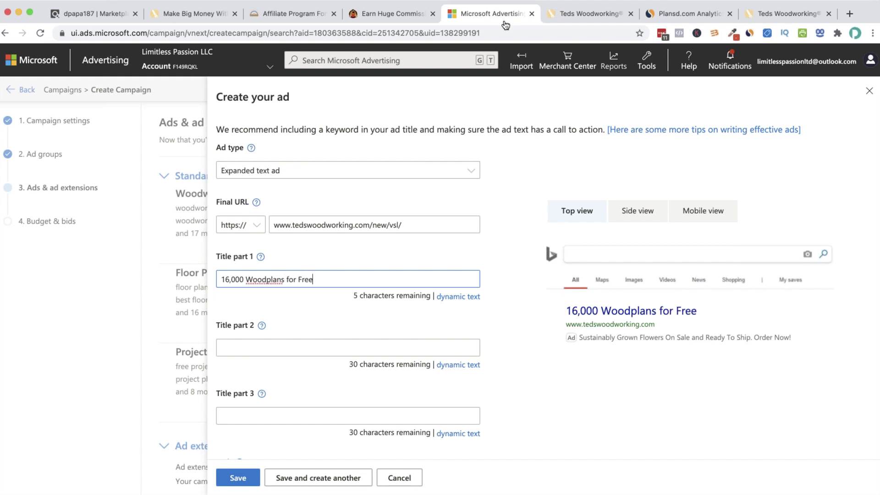
pyautogui.click(299, 347)
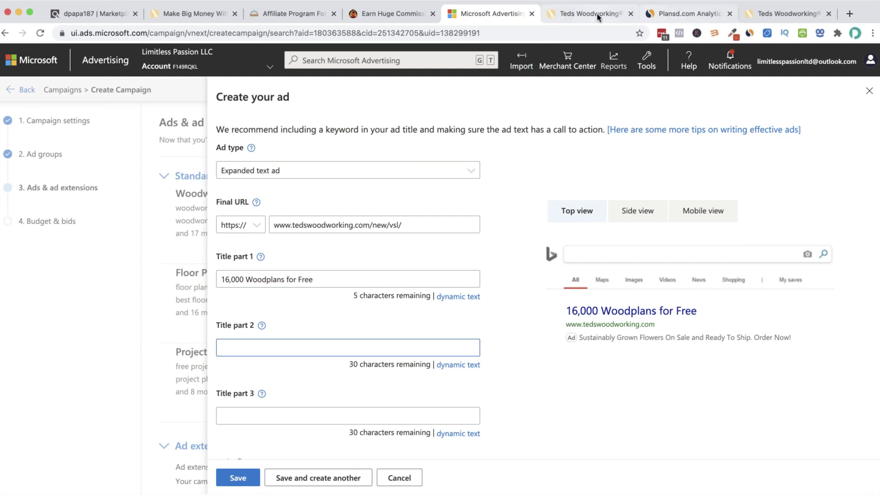
# Look over the Teds Woodworking sales page, close its tab, and go back to the ad form
pyautogui.click(593, 13)
pyautogui.scroll(-8, 408, 263)
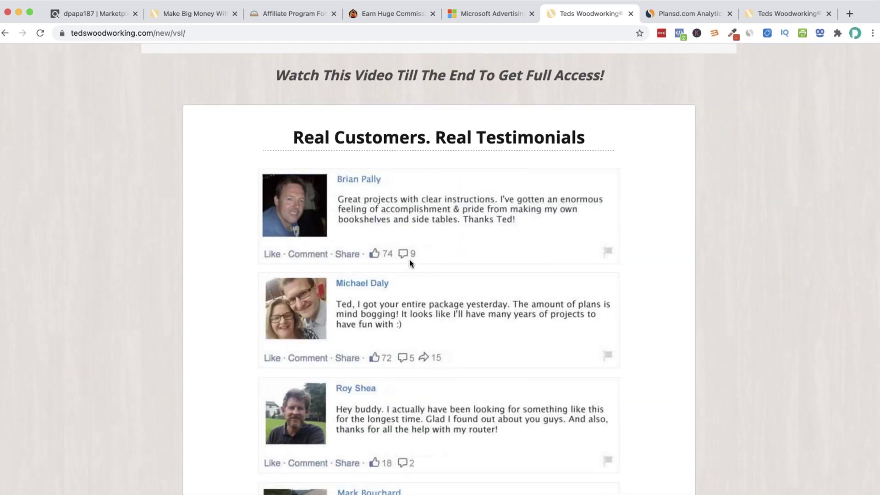
pyautogui.scroll(10, 408, 260)
pyautogui.moveTo(229, 113); pyautogui.dragTo(514, 9)
pyautogui.middleClick(571, 23)
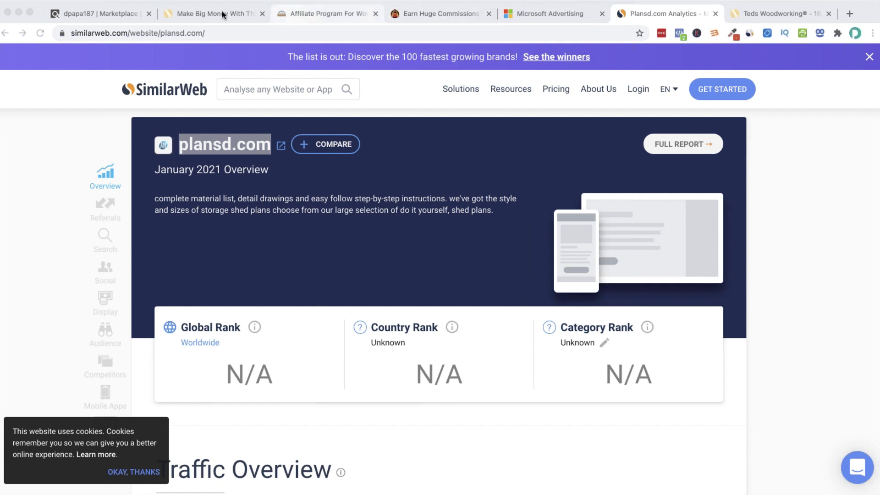
pyautogui.click(549, 15)
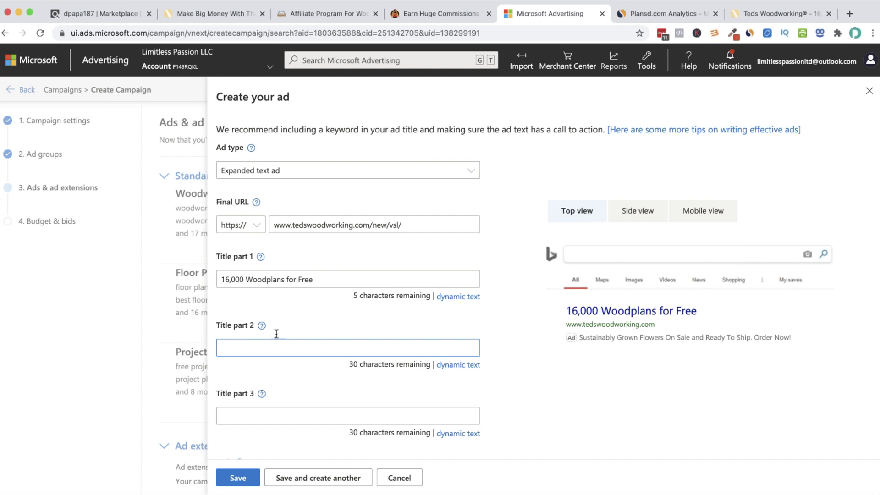
# Enter 'Beat the Quarantine Offer' as Title part 2 and '77% Discount' as Title part 3
pyautogui.write('Beat the Qua')
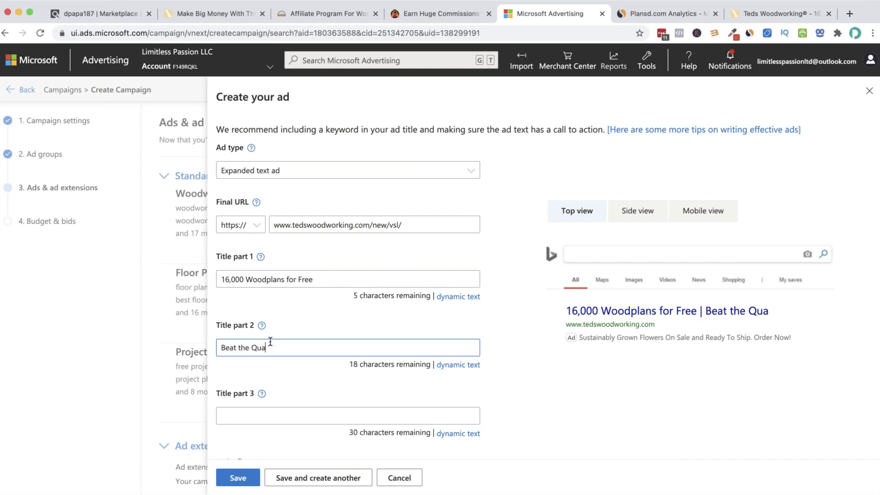
pyautogui.write('rantine Offer 878')
pyautogui.press('BackSpace')
pyautogui.press('BackSpace')
pyautogui.press('BackSpace')
pyautogui.write('878')
pyautogui.press('BackSpace')
pyautogui.press('BackSpace')
pyautogui.press('BackSpace')
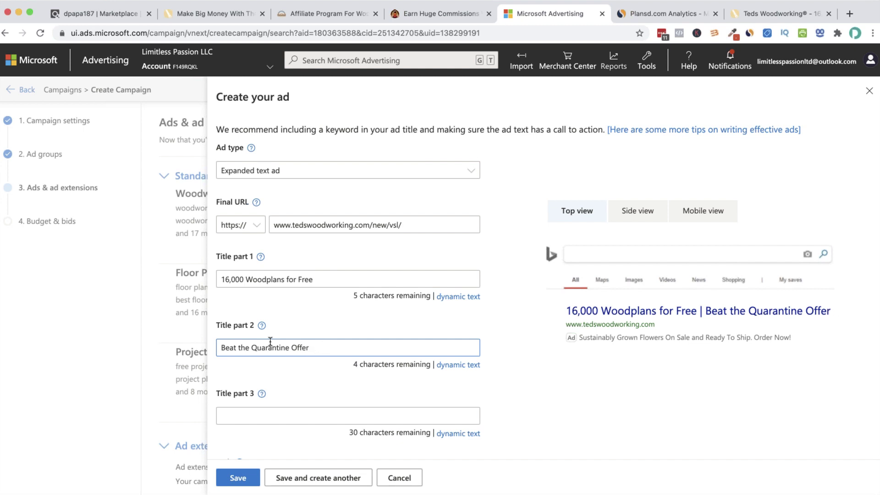
pyautogui.press('Tab')
pyautogui.press('Tab')
pyautogui.press('Tab')
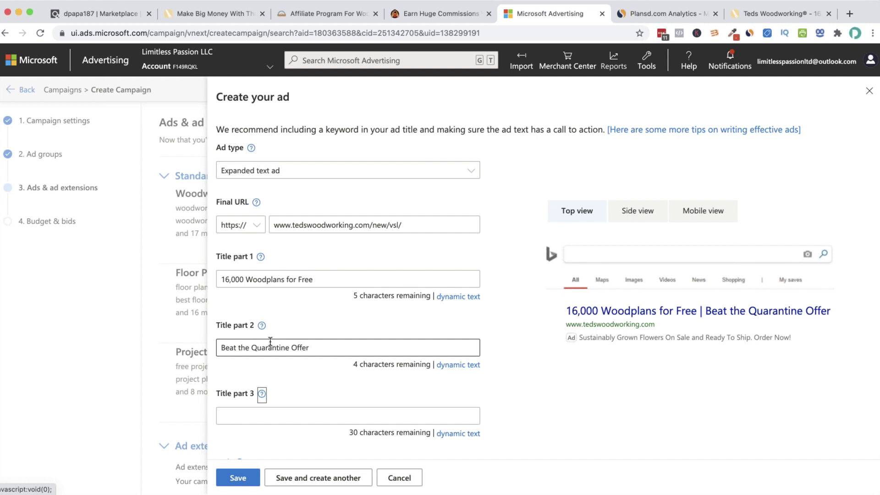
pyautogui.write('77% Discount')
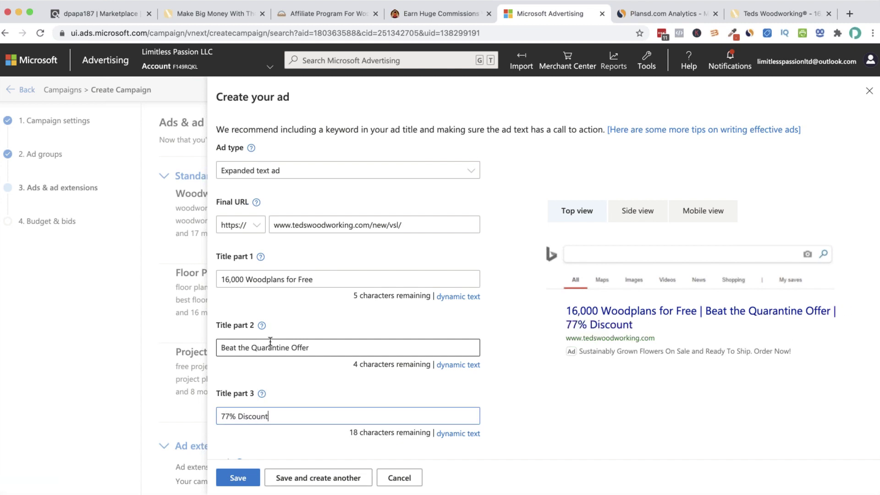
pyautogui.scroll(-1, 268, 370)
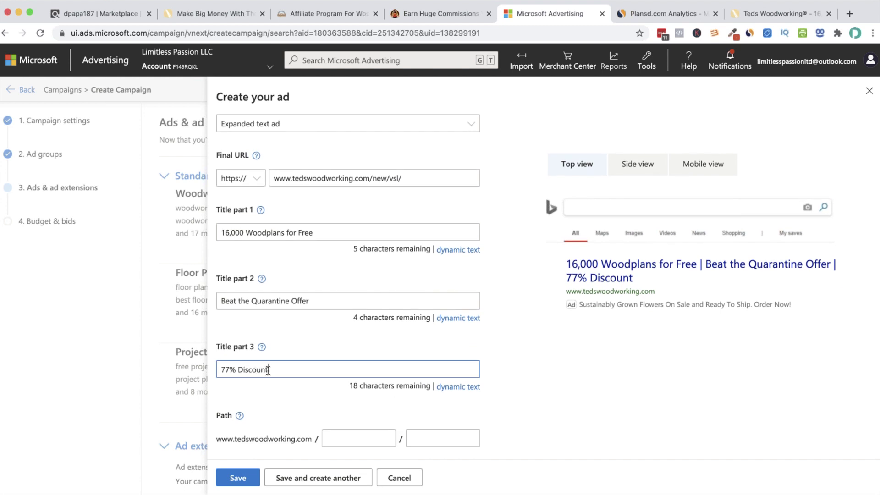
pyautogui.scroll(-2, 268, 370)
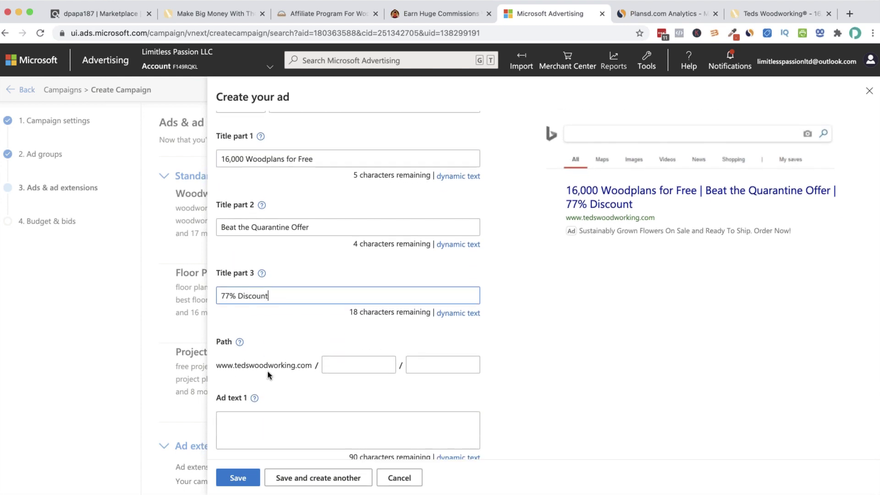
# Draft Ad text 1 as 'Make 16,000 plans with step by step plans, even if you don't have a large workshop or'
pyautogui.click(309, 414)
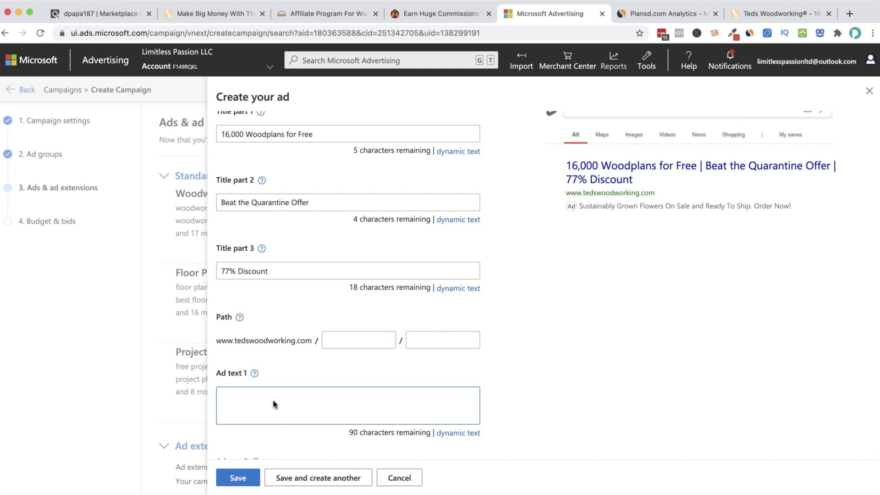
pyautogui.write('Make 16,0')
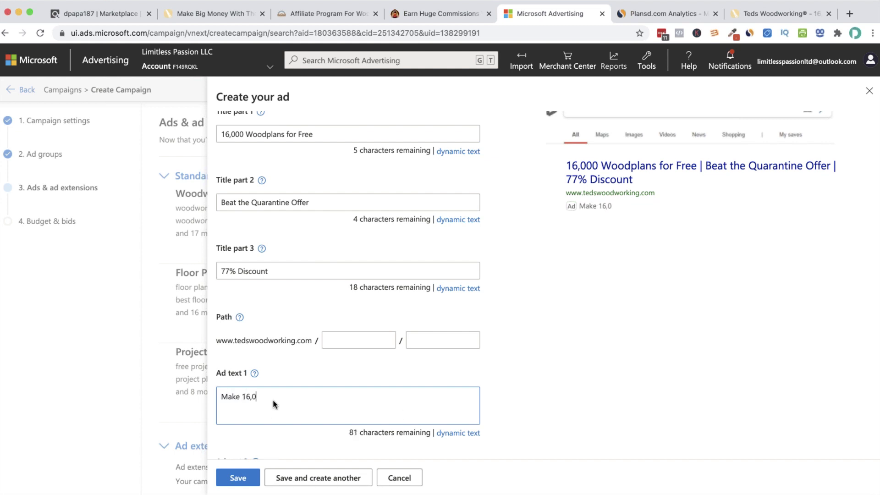
pyautogui.write('00 plans with s')
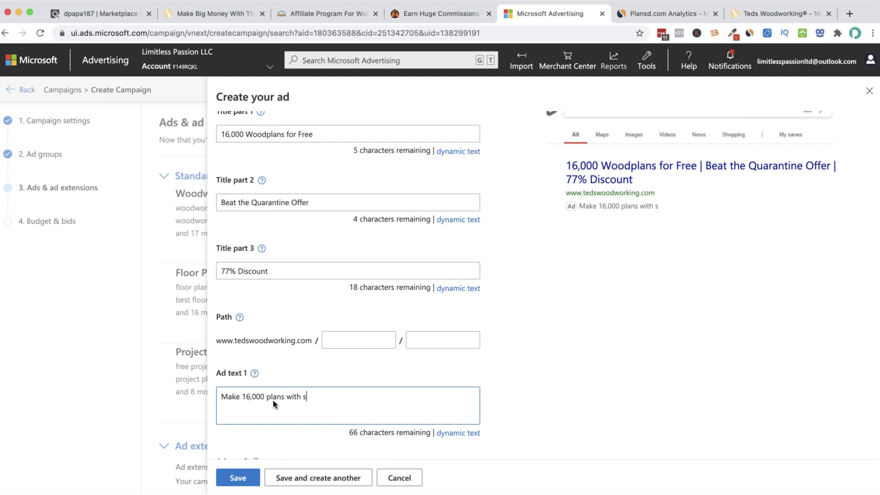
pyautogui.write('tep by step plans, ')
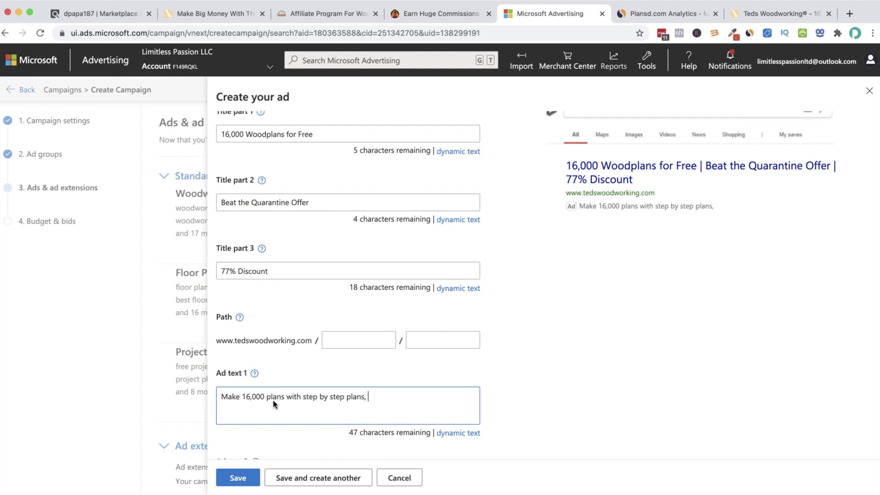
pyautogui.write("even if you don't have ")
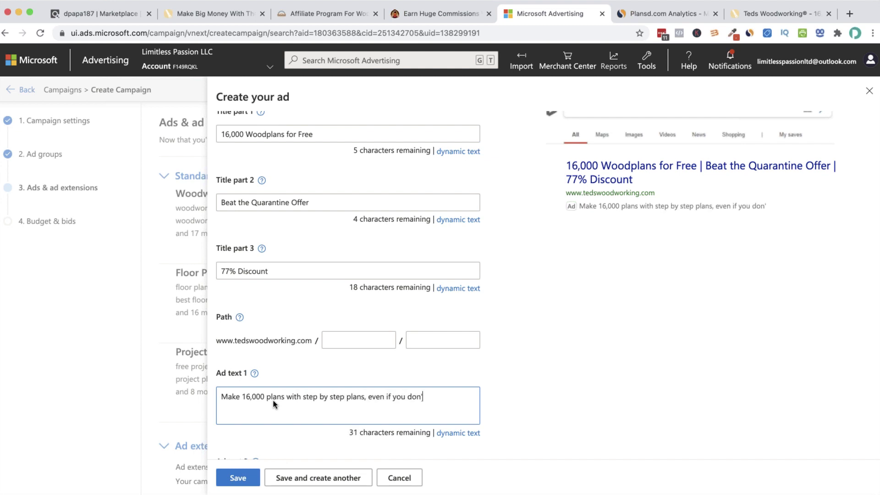
pyautogui.write('a large wo')
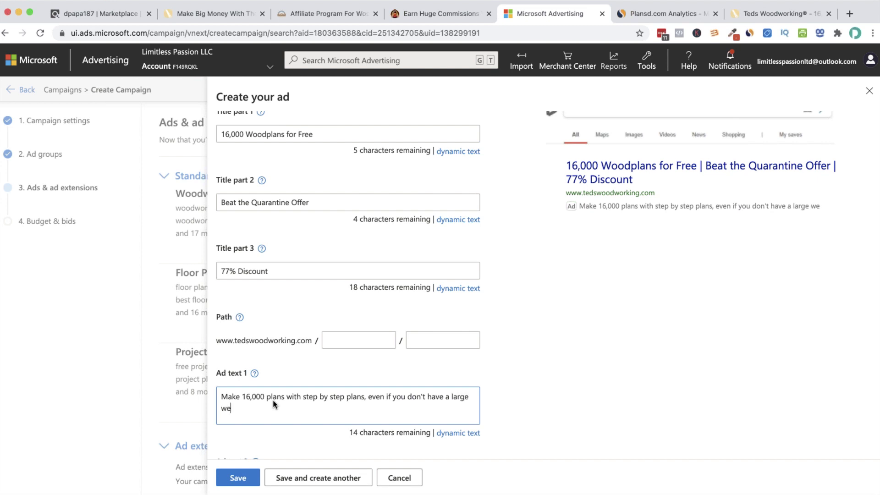
pyautogui.write('rkshop or exper')
pyautogui.press('BackSpace')
pyautogui.press('BackSpace')
pyautogui.press('BackSpace')
pyautogui.press('BackSpace')
pyautogui.press('BackSpace')
pyautogui.press('BackSpace')
pyautogui.press('BackSpace')
pyautogui.press('BackSpace')
pyautogui.press('BackSpace')
pyautogui.scroll(-3, 293, 419)
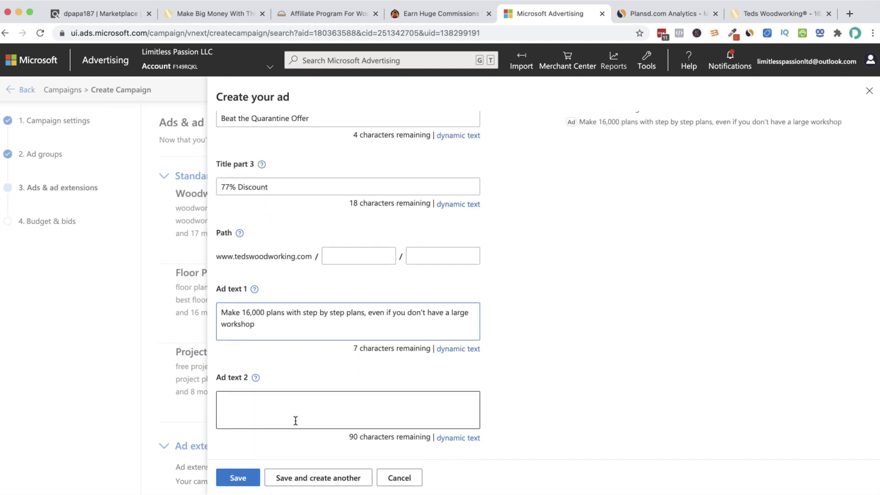
pyautogui.click(296, 387)
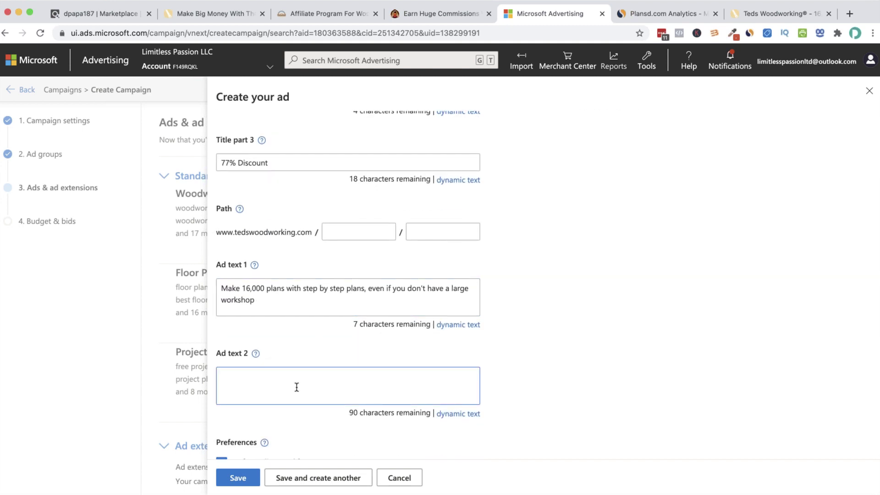
pyautogui.click(277, 299)
pyautogui.click(294, 387)
pyautogui.write('I')
pyautogui.press('BackSpace')
# In Ad text 1, replace 'Make' with 'Instant Access to' and remove 'step by step plans,'
pyautogui.click(243, 289)
pyautogui.press('BackSpace')
pyautogui.press('BackSpace')
pyautogui.press('BackSpace')
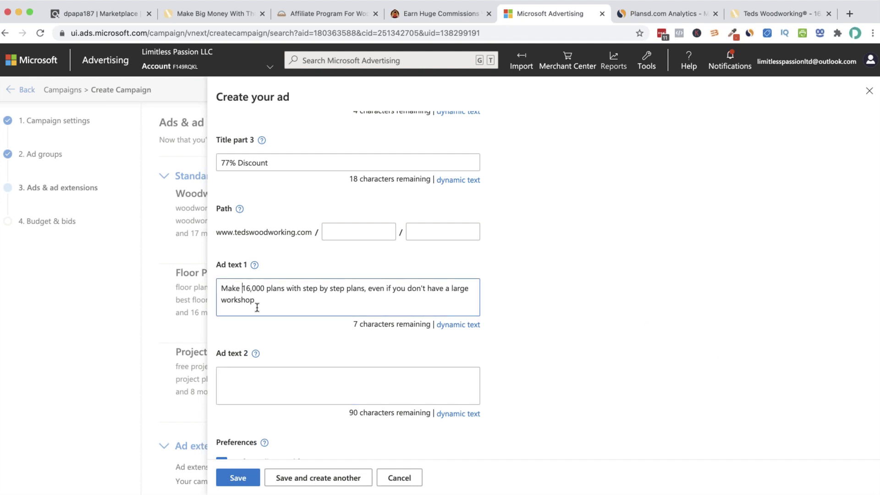
pyautogui.press('BackSpace')
pyautogui.press('BackSpace')
pyautogui.write('Ins')
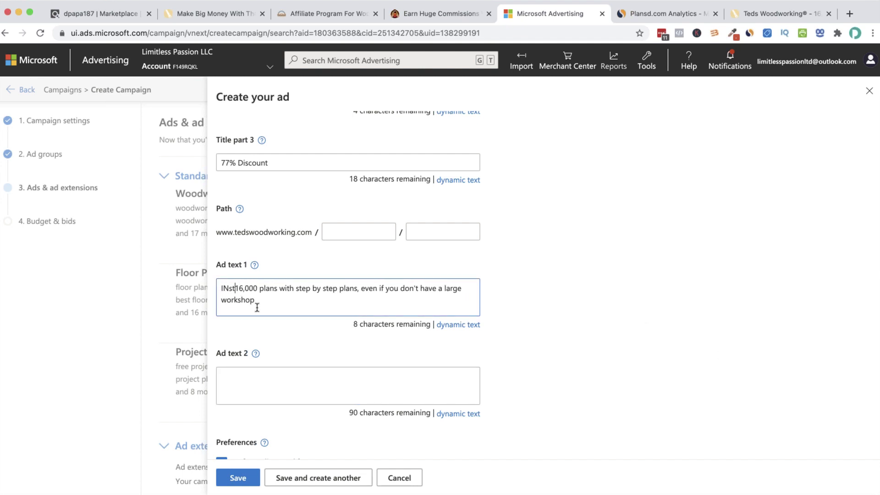
pyautogui.write('tant Access ')
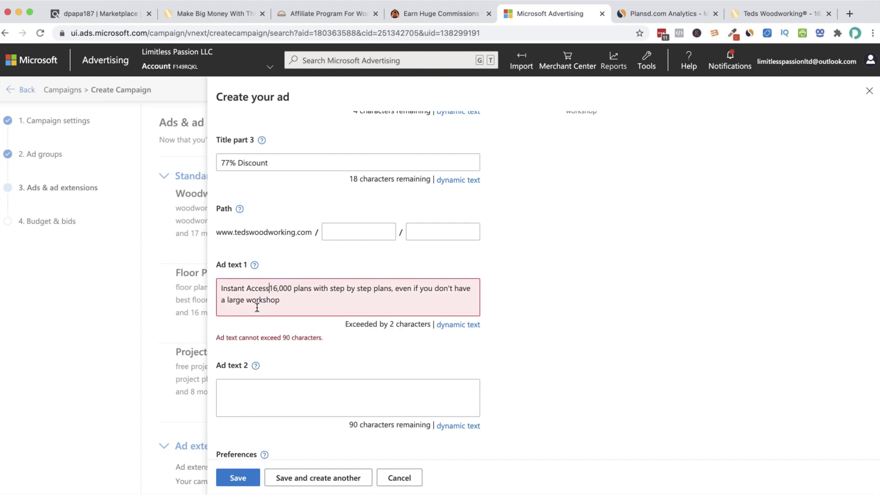
pyautogui.write('to')
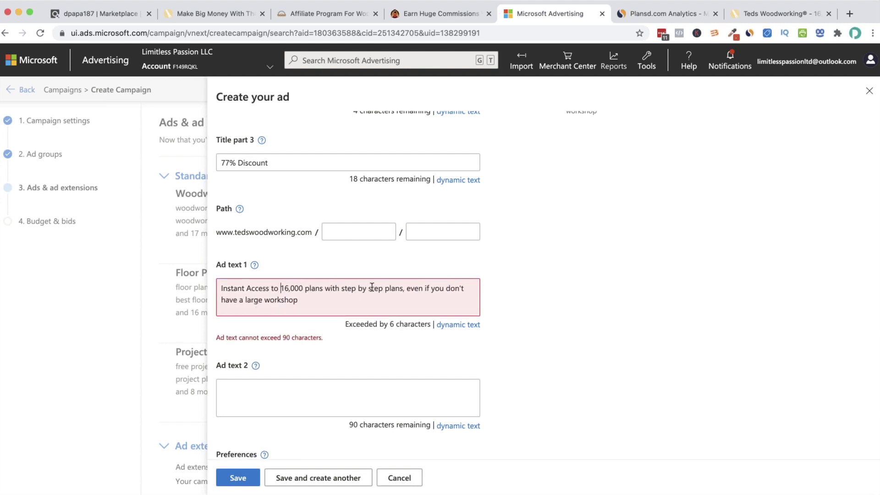
pyautogui.click(400, 286)
pyautogui.press('BackSpace')
pyautogui.press('BackSpace')
pyautogui.press('BackSpace')
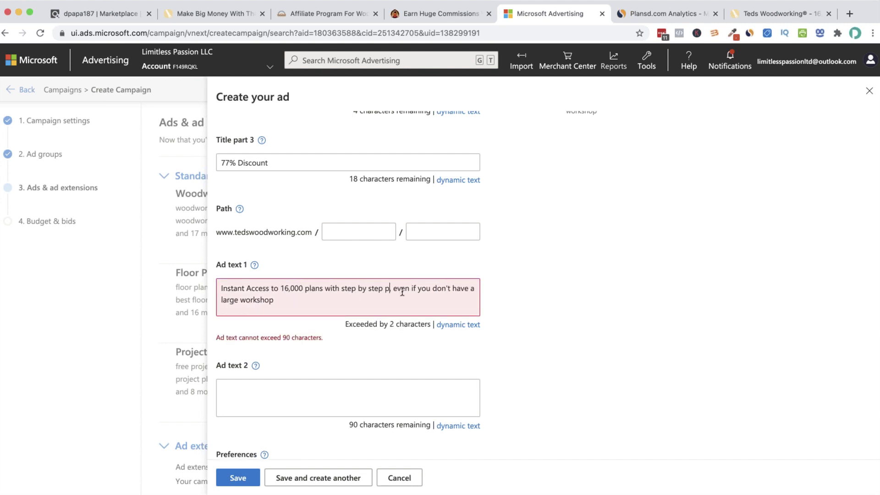
pyautogui.press('BackSpace')
pyautogui.press('BackSpace')
pyautogui.press('BackSpace')
pyautogui.press('BackSpace')
pyautogui.press('BackSpace')
pyautogui.press('BackSpace')
pyautogui.press('BackSpace')
pyautogui.press('BackSpace')
pyautogui.press('BackSpace')
pyautogui.press('BackSpace')
pyautogui.press('BackSpace')
pyautogui.press('BackSpace')
pyautogui.press('BackSpace')
pyautogui.press('BackSpace')
pyautogui.press('BackSpace')
pyautogui.press('BackSpace')
pyautogui.press('Delete')
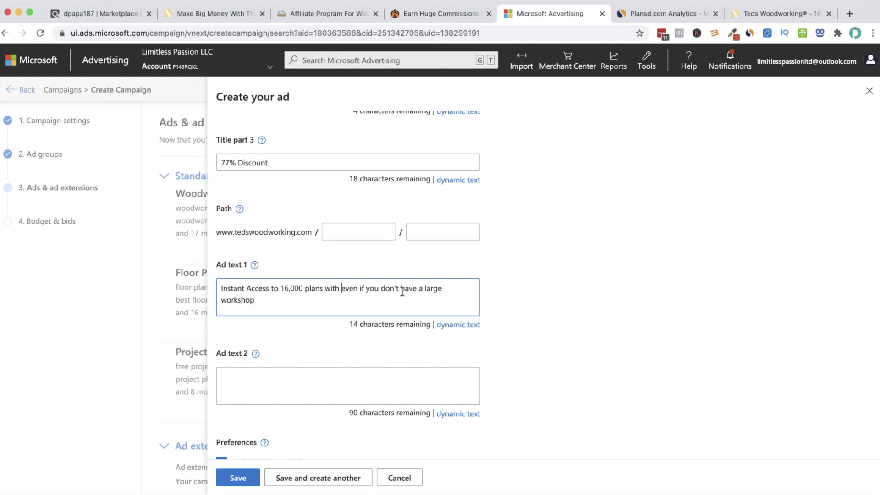
# Finish Ad text 1 with the closing words 'or tools.'
pyautogui.click(314, 306)
pyautogui.write('or expensiv')
pyautogui.write('e')
pyautogui.moveTo(506, 247); pyautogui.dragTo(277, 300)
pyautogui.click(304, 300)
pyautogui.press('BackSpace')
pyautogui.press('BackSpace')
pyautogui.press('BackSpace')
pyautogui.press('BackSpace')
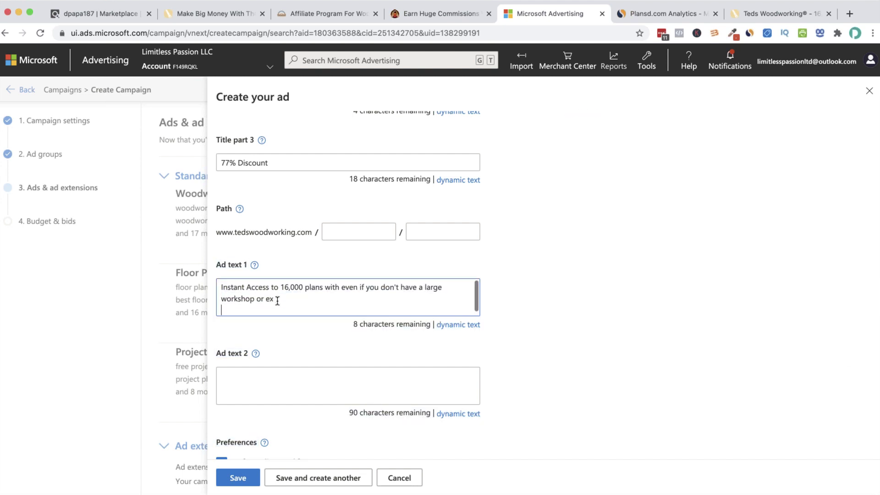
pyautogui.write('tools.')
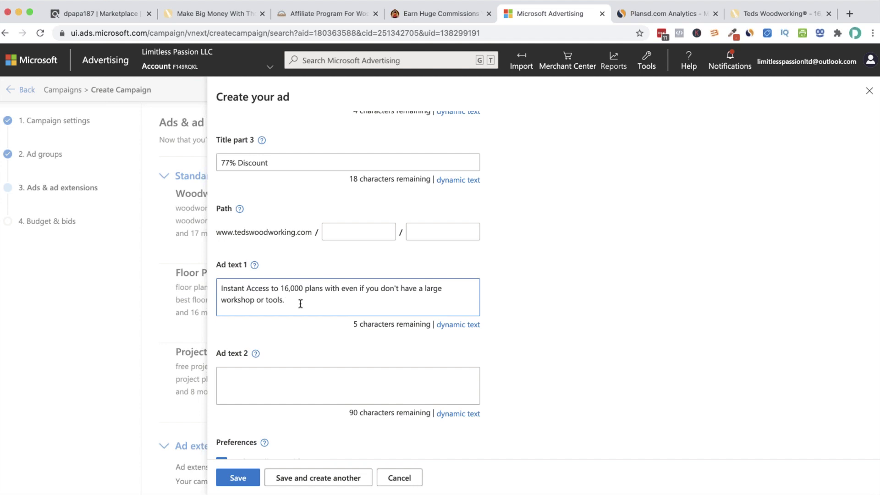
pyautogui.scroll(-1, 300, 304)
pyautogui.click(293, 347)
# Draft Ad text 2: 'Each of the 16,000 projects are detailed enough to leave nothing to guesswork… beginners.'
pyautogui.click(293, 346)
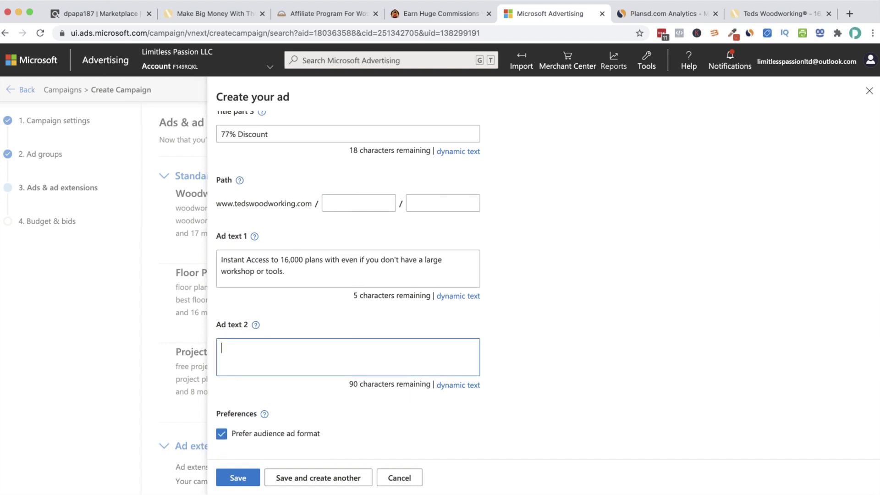
pyautogui.write('Each of the 16,000 projects are detailed enough to leave')
pyautogui.write('nothin')
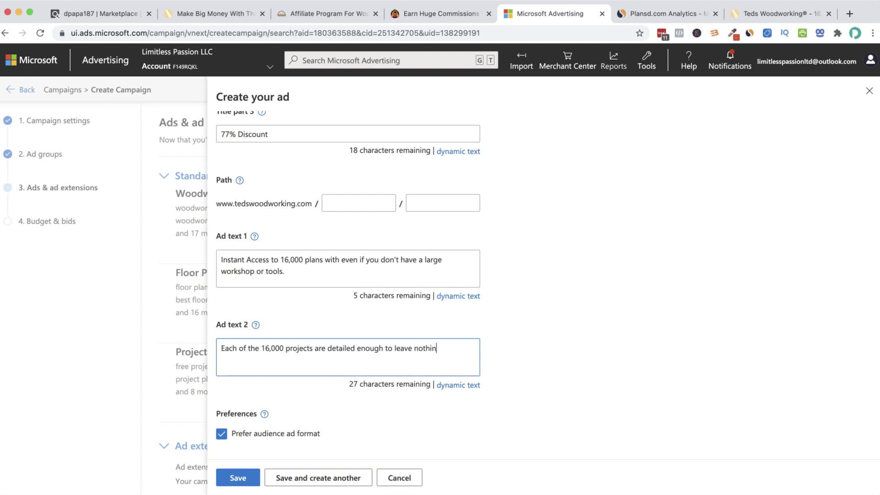
pyautogui.write('g to guesswork yet simple')
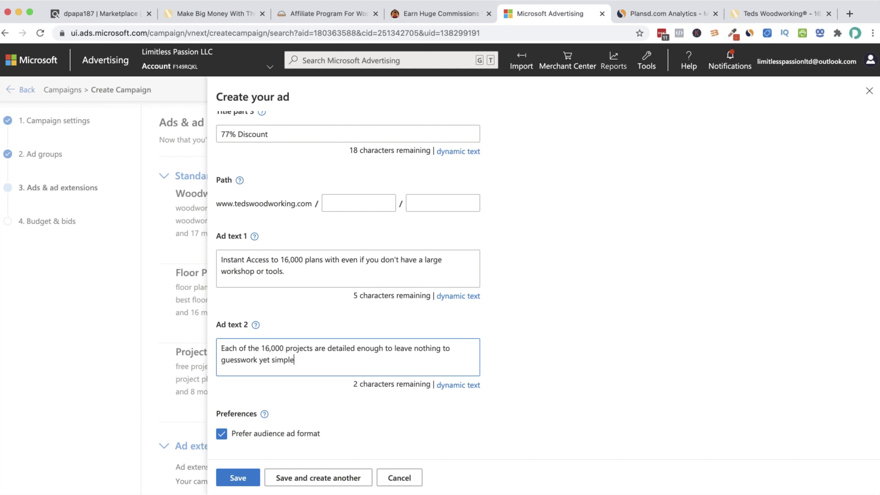
pyautogui.press('BackSpace')
pyautogui.press('BackSpace')
pyautogui.press('BackSpace')
pyautogui.press('BackSpace')
pyautogui.press('BackSpace')
pyautogui.press('BackSpace')
pyautogui.press('BackSpace')
pyautogui.press('BackSpace')
pyautogui.press('BackSpace')
pyautogui.press('BackSpace')
pyautogui.write(', perfect for')
pyautogui.press('BackSpace')
pyautogui.press('BackSpace')
pyautogui.press('BackSpace')
pyautogui.press('BackSpace')
pyautogui.press('BackSpace')
pyautogui.press('BackSpace')
pyautogui.press('BackSpace')
pyautogui.press('BackSpace')
pyautogui.press('BackSpace')
pyautogui.press('BackSpace')
pyautogui.press('BackSpace')
pyautogui.write('ideal fo')
pyautogui.press('BackSpace')
pyautogui.press('BackSpace')
pyautogui.press('BackSpace')
pyautogui.press('BackSpace')
pyautogui.press('BackSpace')
pyautogui.press('BackSpace')
pyautogui.press('BackSpace')
pyautogui.press('BackSpace')
pyautogui.write('be')
pyautogui.press('BackSpace')
pyautogui.press('BackSpace')
pyautogui.write('p')
pyautogui.press('BackSpace')
pyautogui.write('to begg')
pyautogui.press('BackSpace')
pyautogui.write('inners.')
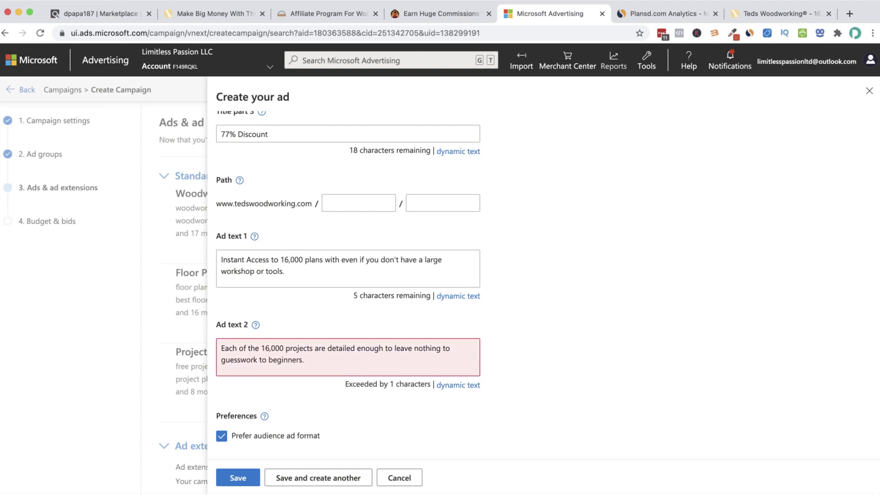
# Shorten Ad text 2 to '16,000 projects are detailed and leave nothing to guesswork perfect for beginners.'
pyautogui.click(393, 350)
pyautogui.press('Left')
pyautogui.press('Left')
pyautogui.press('BackSpace')
pyautogui.press('BackSpace')
pyautogui.press('BackSpace')
pyautogui.press('BackSpace')
pyautogui.press('BackSpace')
pyautogui.press('BackSpace')
pyautogui.press('BackSpace')
pyautogui.write('and')
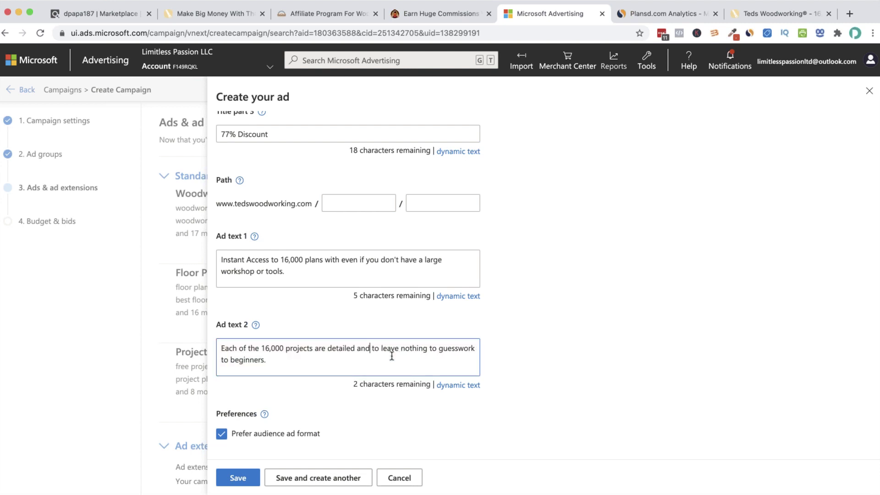
pyautogui.press('Delete')
pyautogui.press('Delete')
pyautogui.press('Delete')
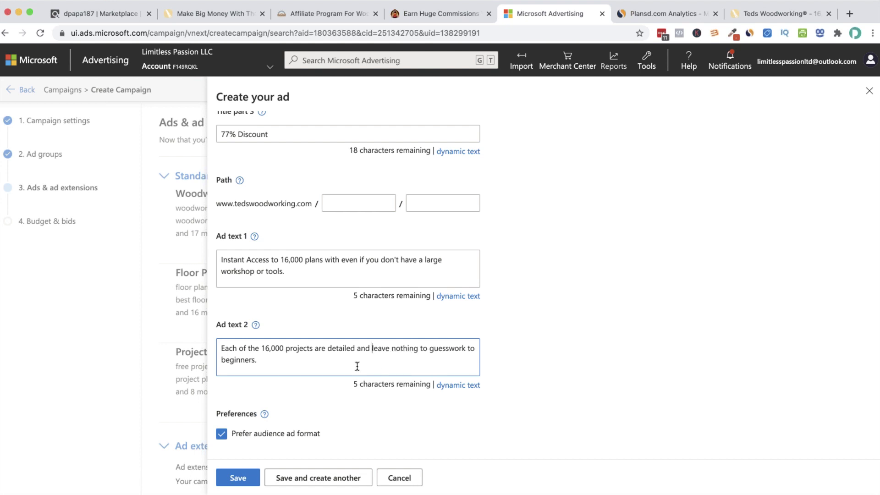
pyautogui.click(275, 359)
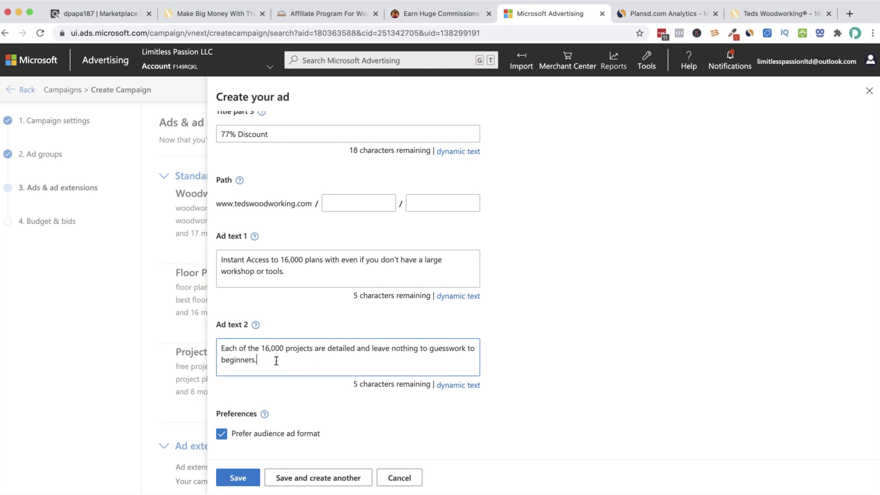
pyautogui.click(475, 348)
pyautogui.press('BackSpace')
pyautogui.press('BackSpace')
pyautogui.press('BackSpace')
pyautogui.write('perfect for')
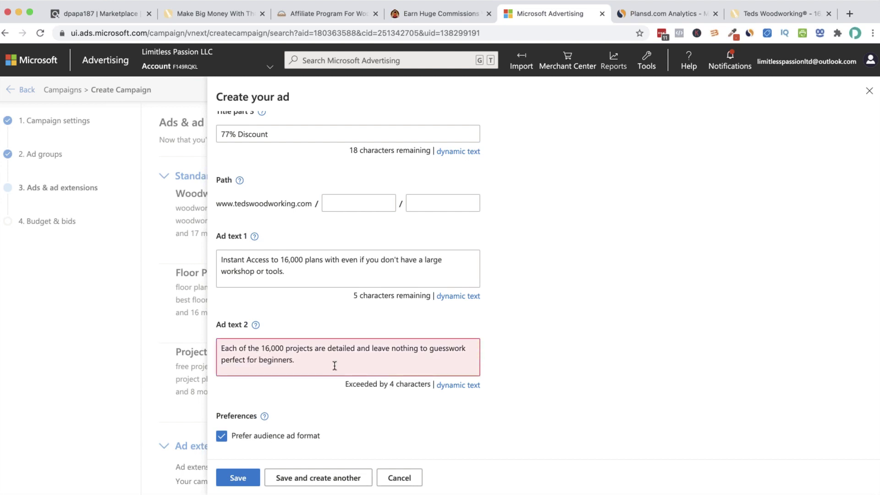
pyautogui.click(259, 348)
pyautogui.press('shift+super+Left')
pyautogui.press('BackSpace')
pyautogui.press('Delete')
pyautogui.click(267, 360)
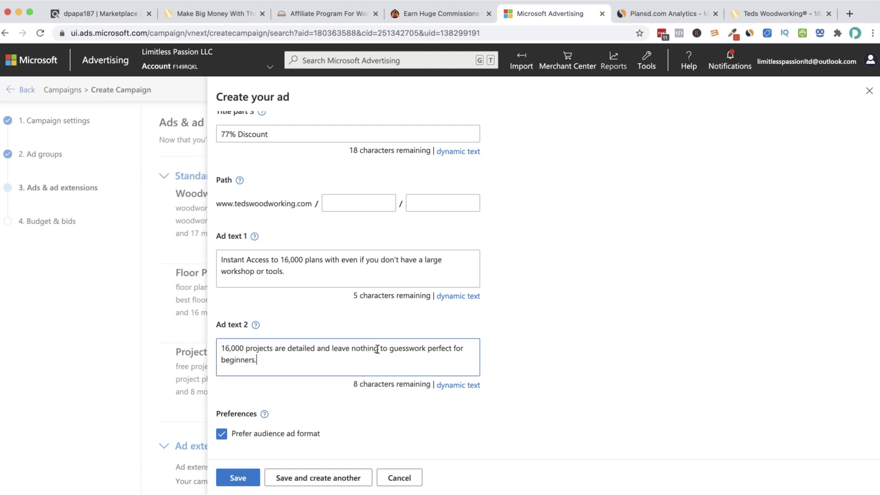
pyautogui.scroll(1, 378, 348)
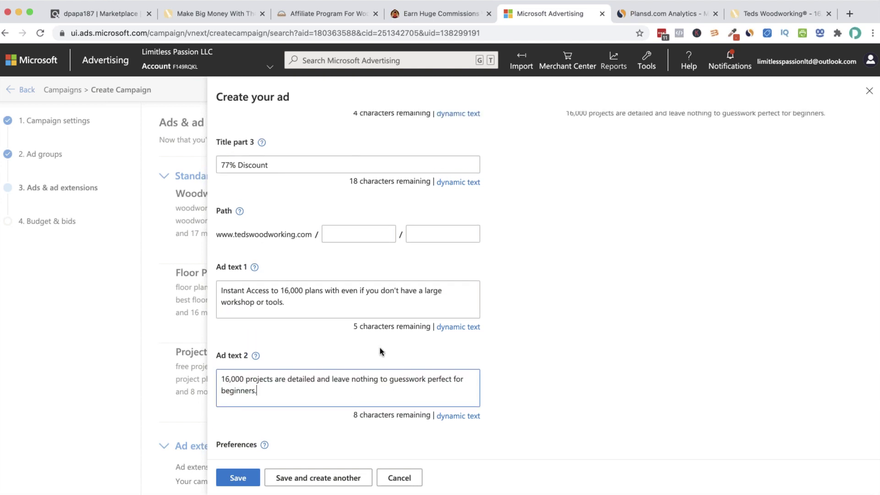
pyautogui.scroll(-2, 380, 347)
pyautogui.scroll(4, 379, 347)
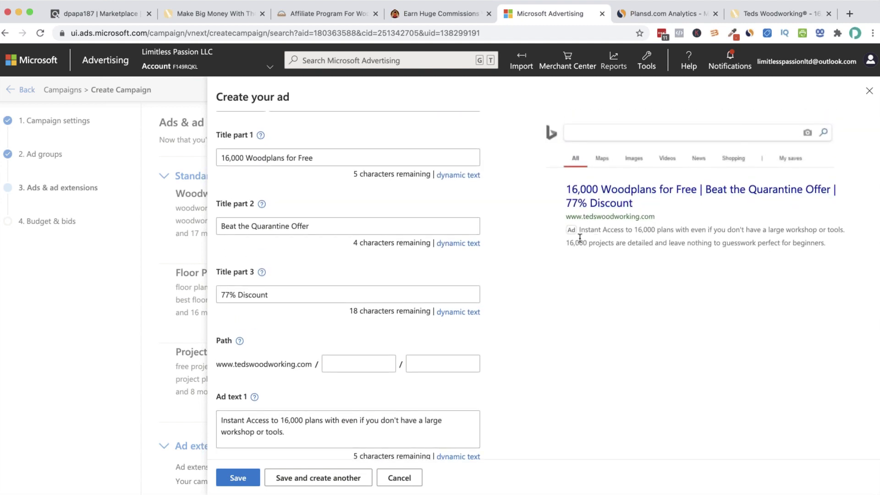
pyautogui.scroll(-2, 674, 249)
pyautogui.scroll(2, 674, 246)
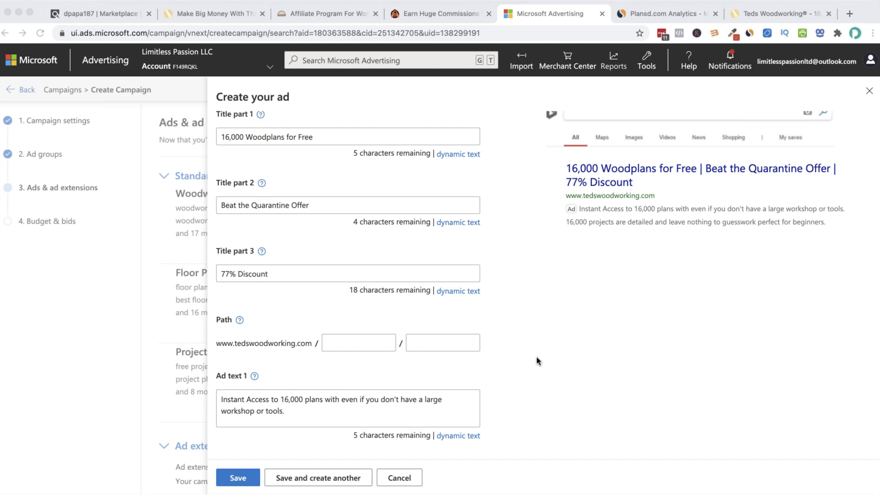
pyautogui.scroll(-1, 536, 356)
pyautogui.scroll(4, 571, 329)
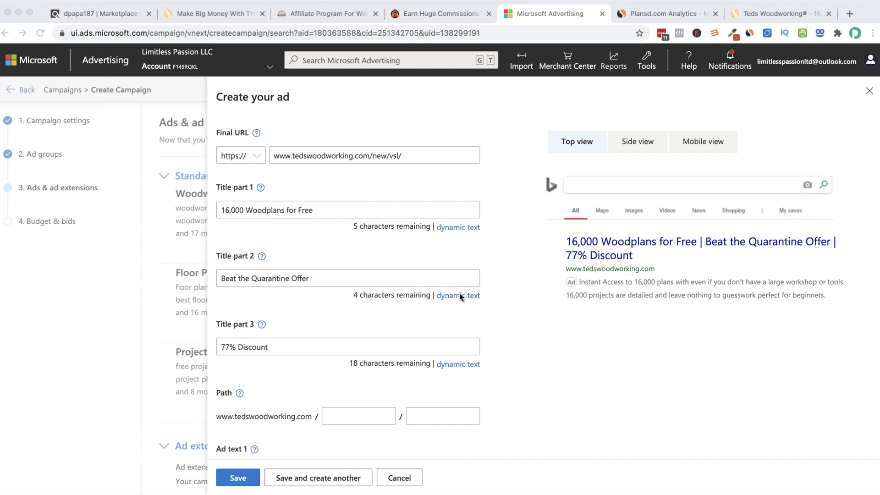
pyautogui.scroll(-12, 453, 303)
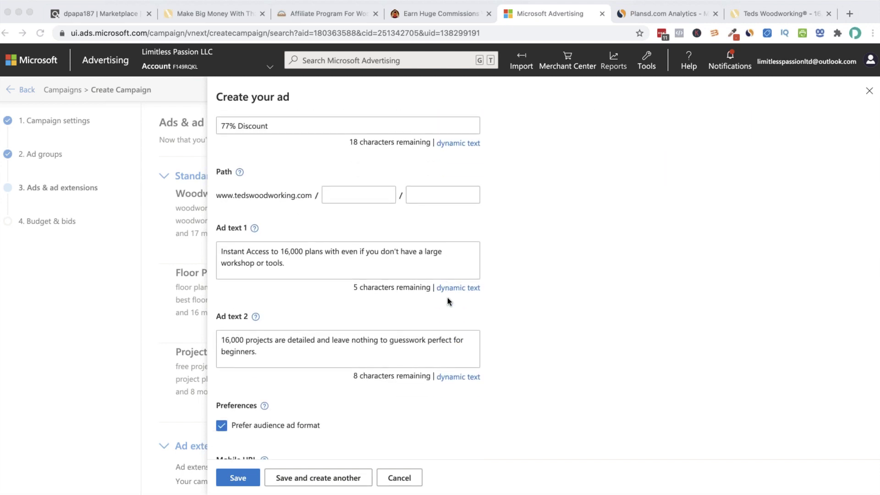
pyautogui.scroll(-1, 266, 321)
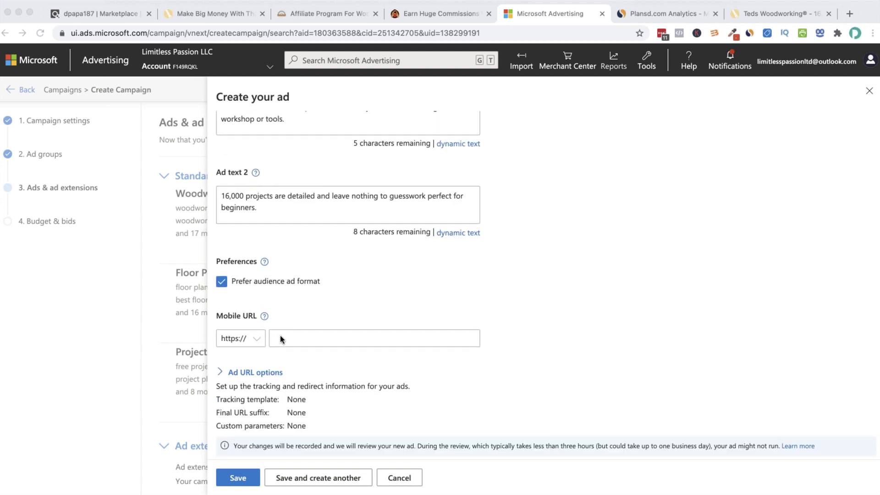
pyautogui.click(281, 339)
pyautogui.click(305, 325)
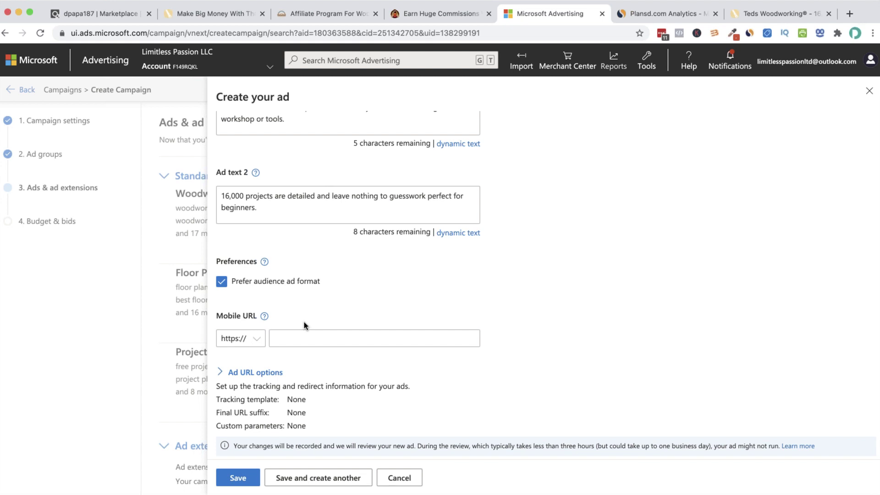
pyautogui.scroll(2, 327, 306)
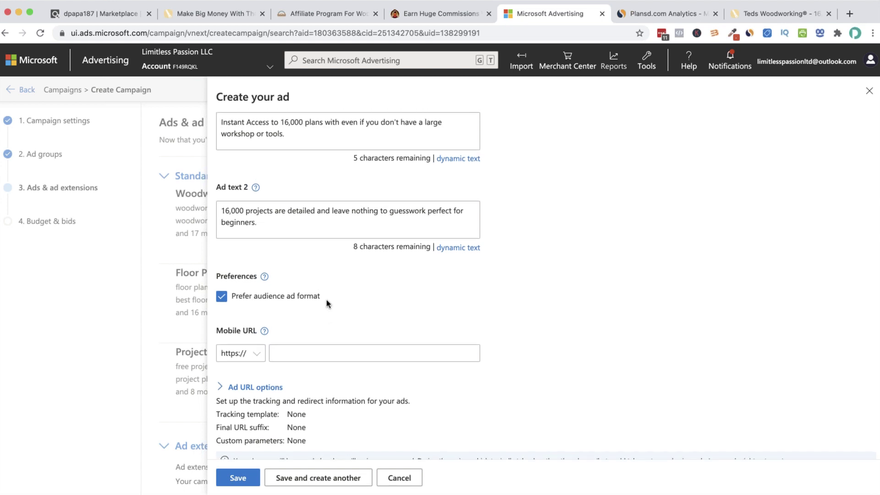
pyautogui.scroll(-2, 327, 303)
pyautogui.scroll(1, 327, 304)
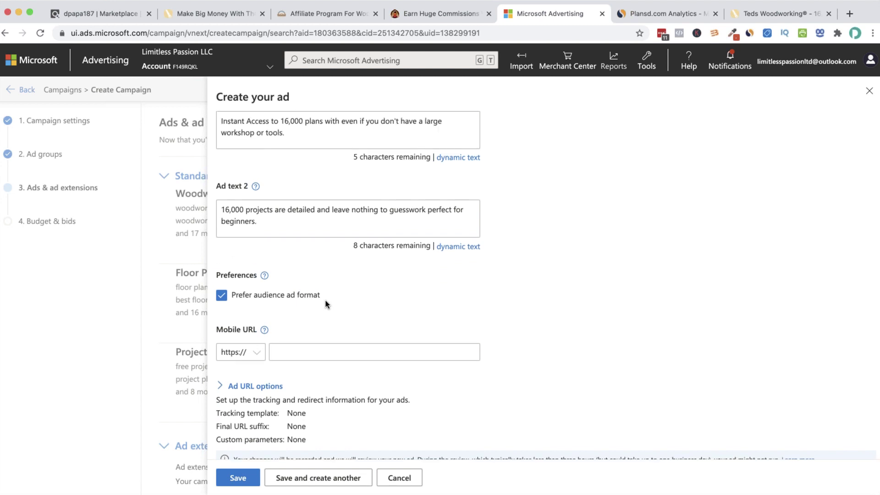
pyautogui.scroll(1, 327, 304)
# Toggle the audience ad format preference checkbox
pyautogui.click(221, 321)
pyautogui.click(221, 321)
pyautogui.click(221, 320)
pyautogui.click(230, 319)
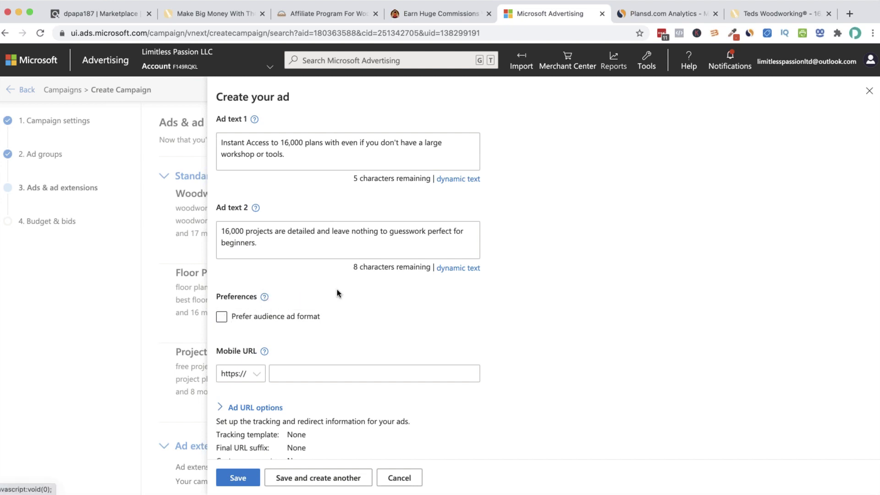
pyautogui.scroll(3, 337, 295)
pyautogui.scroll(-3, 318, 302)
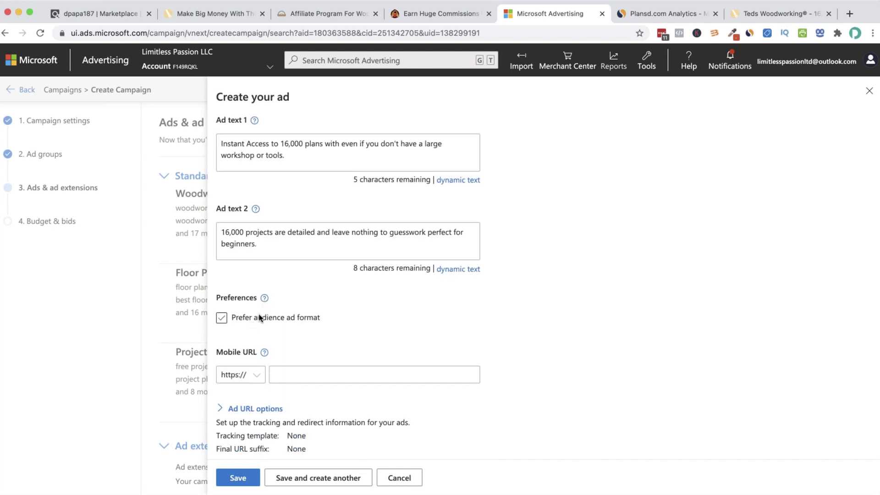
pyautogui.scroll(4, 392, 330)
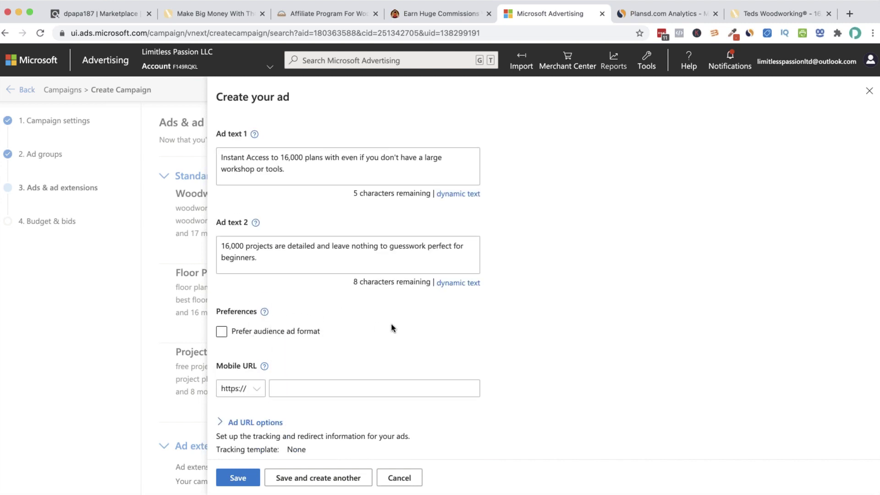
pyautogui.scroll(6, 398, 312)
pyautogui.click(402, 224)
pyautogui.moveTo(403, 224); pyautogui.dragTo(288, 221)
pyautogui.press('super+c')
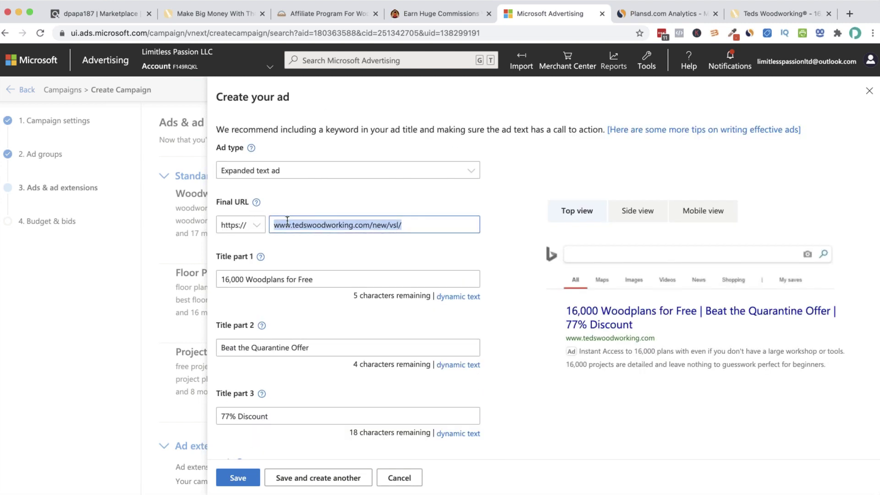
pyautogui.scroll(-12, 358, 301)
pyautogui.click(334, 335)
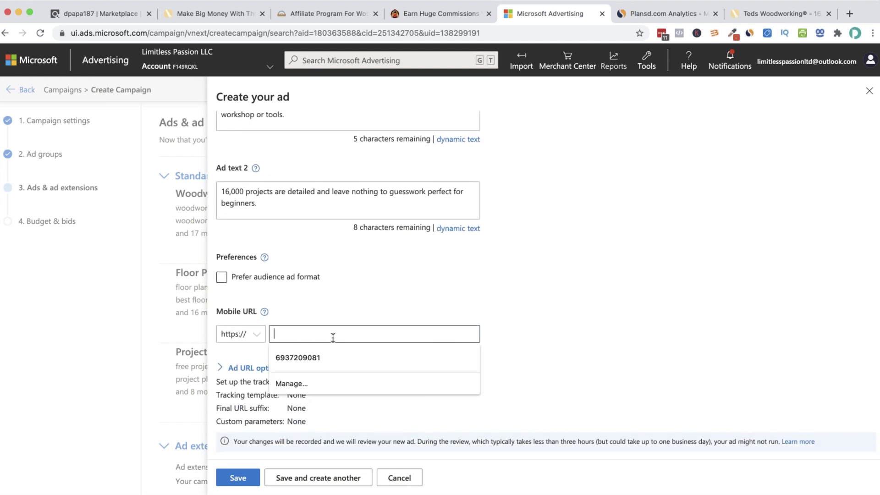
pyautogui.press('super+v')
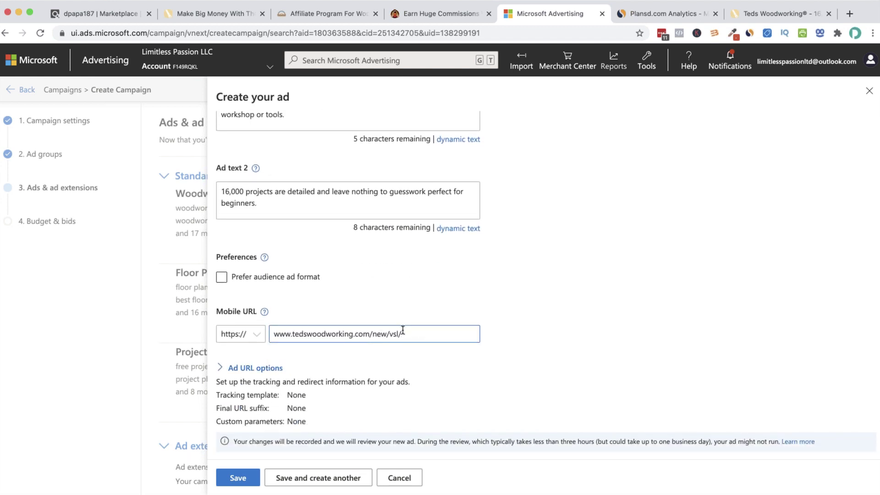
# Check the Mobile URL value and scroll back to the top of the Create your ad panel
pyautogui.moveTo(405, 334); pyautogui.dragTo(274, 330)
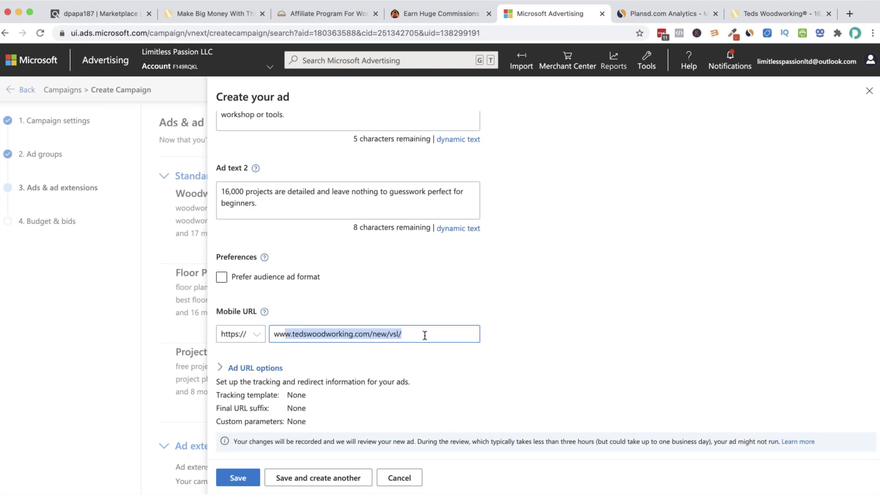
pyautogui.click(320, 333)
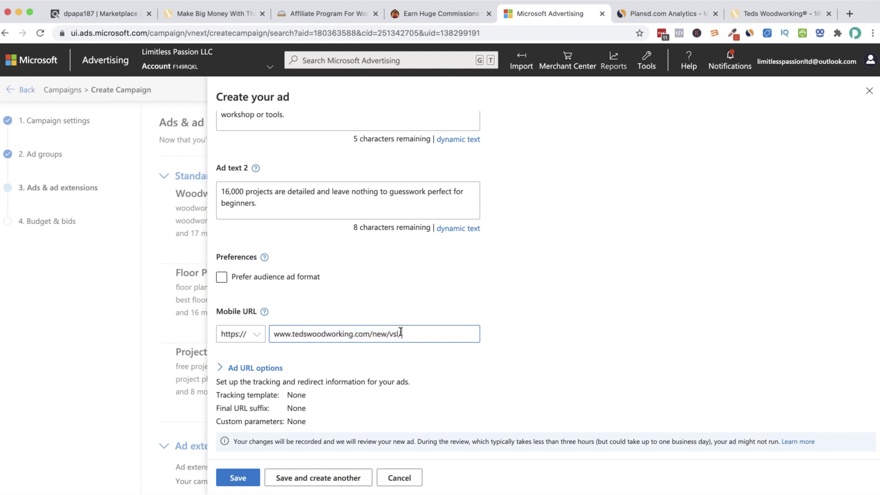
pyautogui.moveTo(399, 333); pyautogui.dragTo(241, 336)
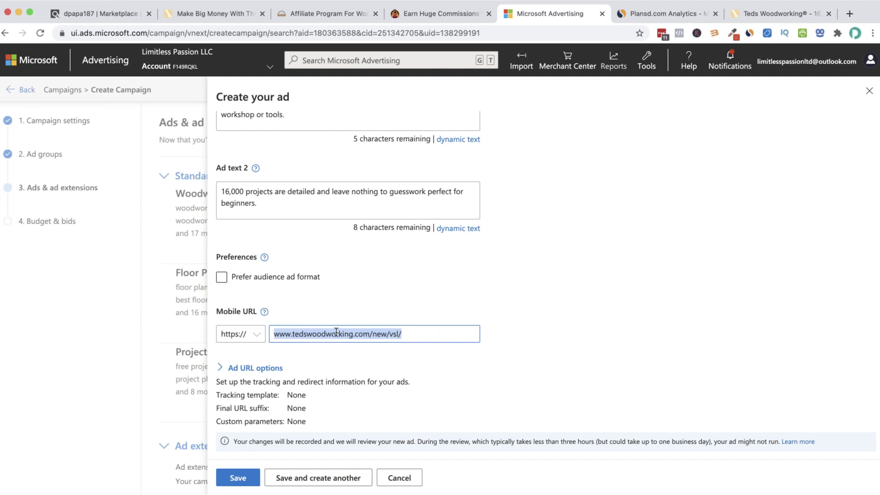
pyautogui.click(441, 337)
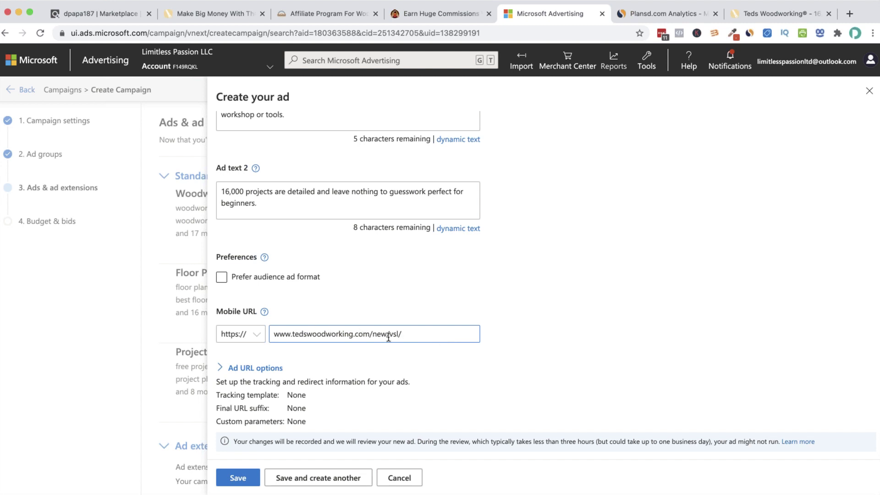
pyautogui.scroll(-1, 346, 329)
pyautogui.tripleClick(280, 331)
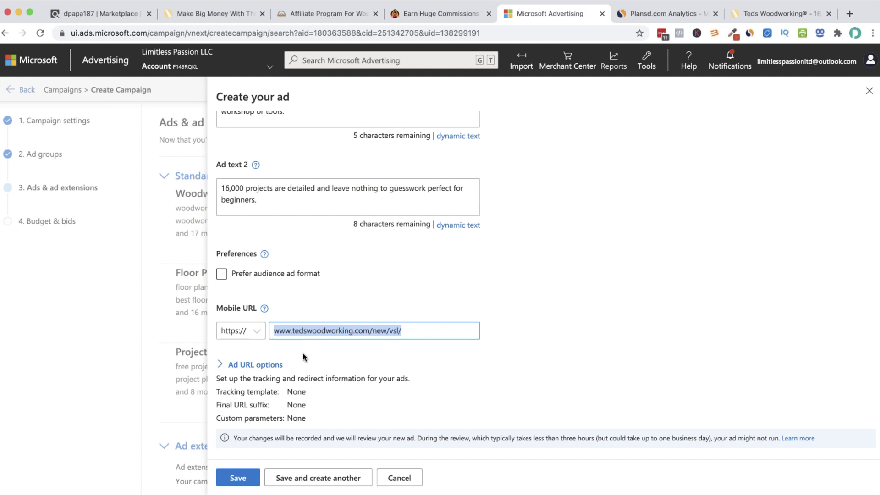
pyautogui.scroll(1, 303, 354)
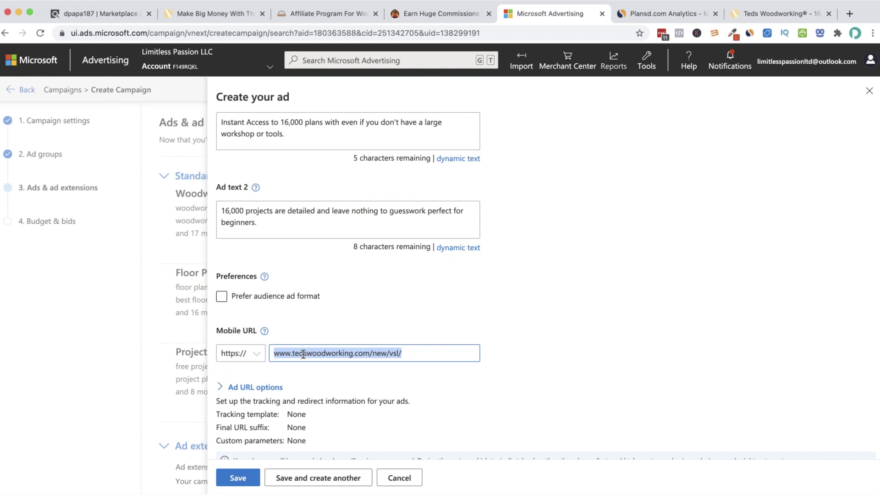
pyautogui.scroll(3, 303, 354)
pyautogui.click(301, 353)
pyautogui.scroll(-2, 301, 353)
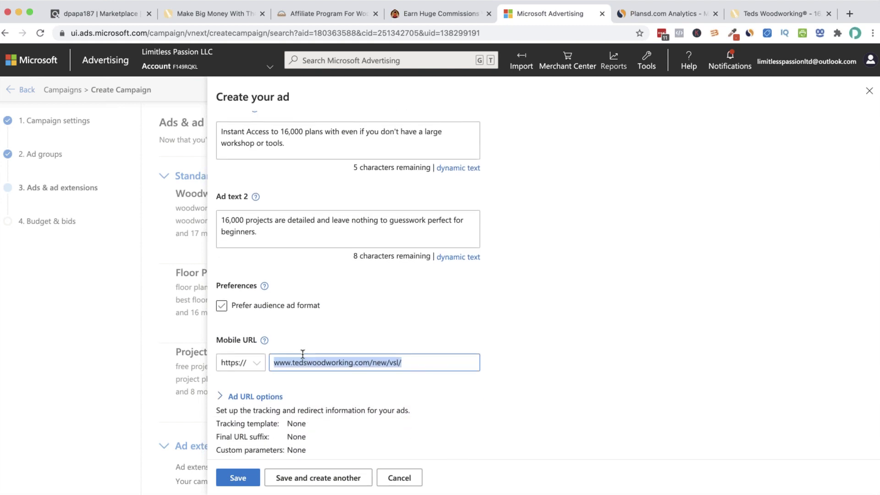
pyautogui.scroll(2, 301, 353)
pyautogui.scroll(15, 302, 356)
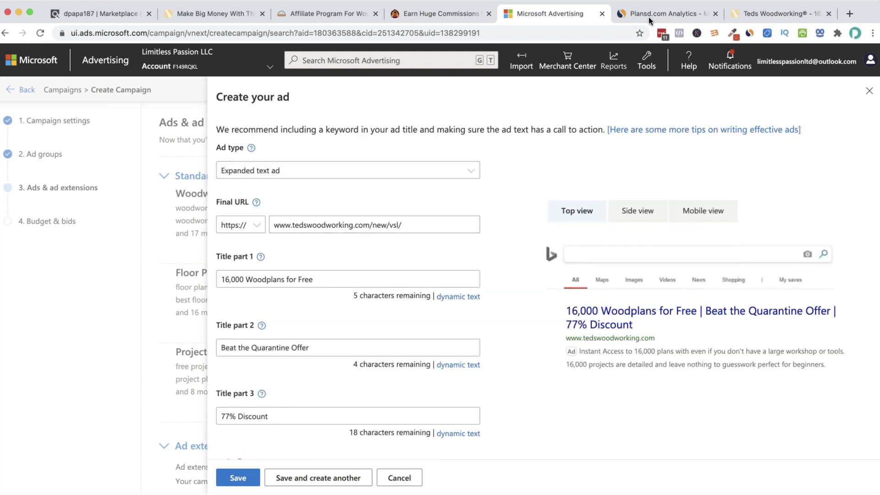
pyautogui.click(112, 14)
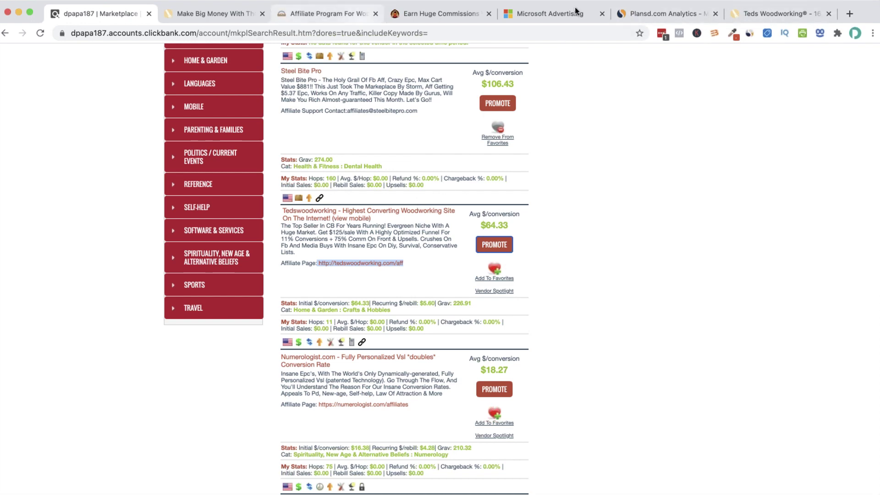
pyautogui.click(553, 14)
pyautogui.moveTo(414, 232); pyautogui.dragTo(271, 229)
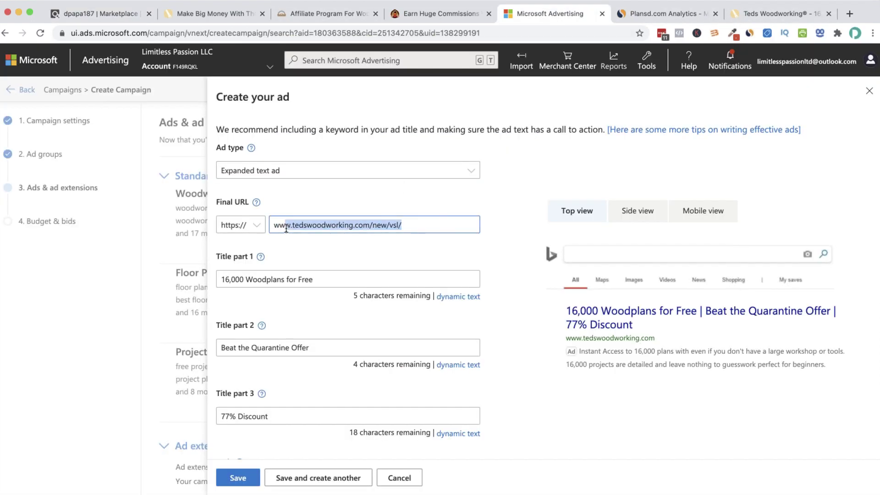
pyautogui.scroll(-7, 335, 217)
pyautogui.scroll(-3, 335, 217)
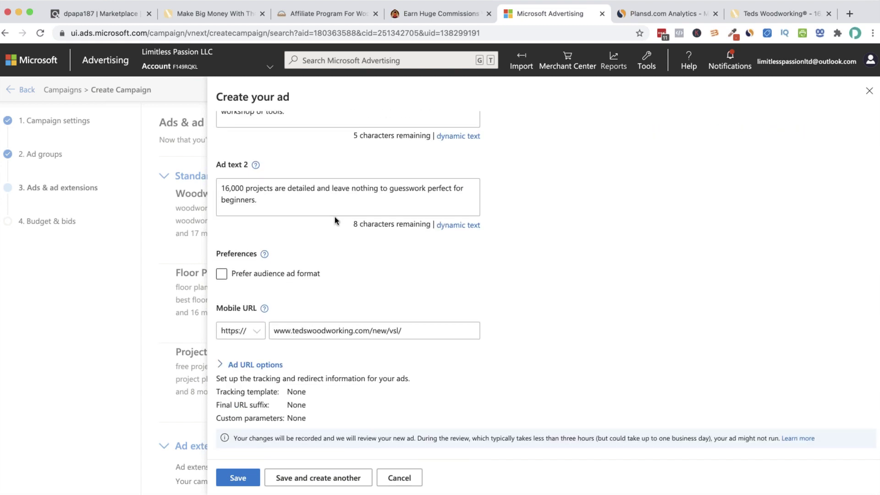
# Expand Ad URL options and place the cursor in the Tracking template field
pyautogui.click(229, 366)
pyautogui.scroll(-1, 297, 369)
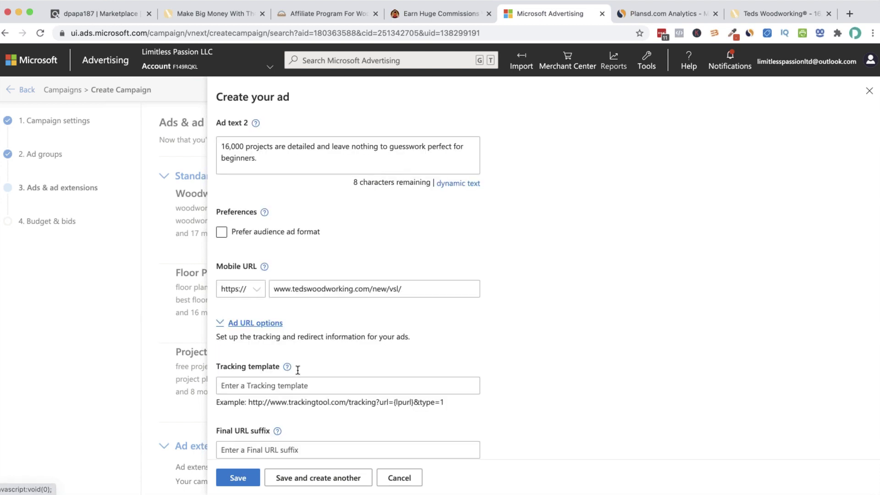
pyautogui.click(304, 384)
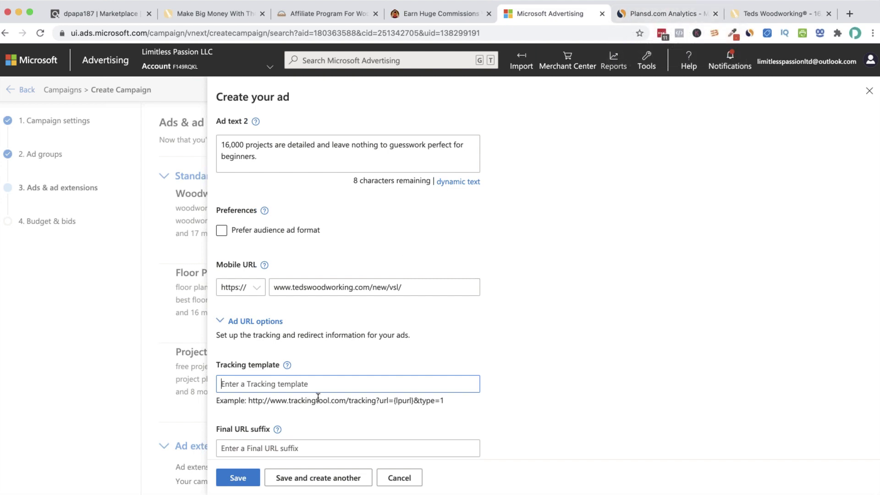
# Open the Tedswoodworking HopLink generator and enter the tracking ID bingadswoodworking
pyautogui.click(103, 14)
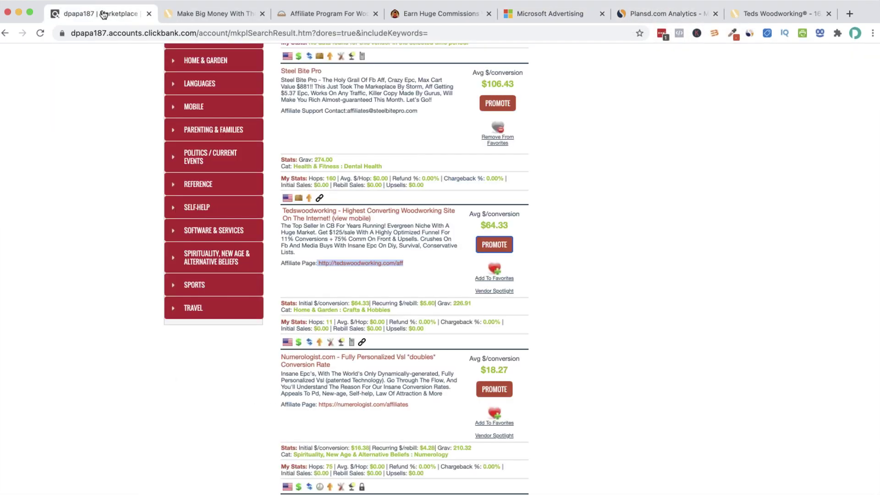
pyautogui.click(495, 246)
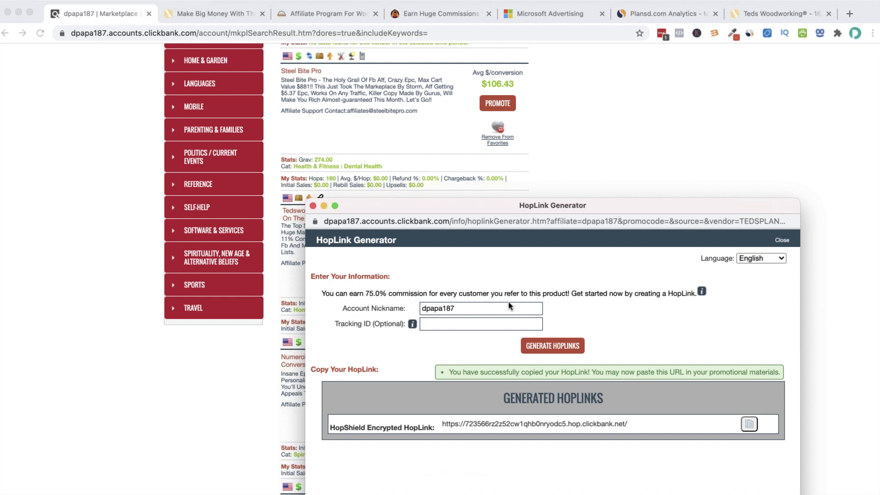
pyautogui.click(499, 324)
pyautogui.write('bingads')
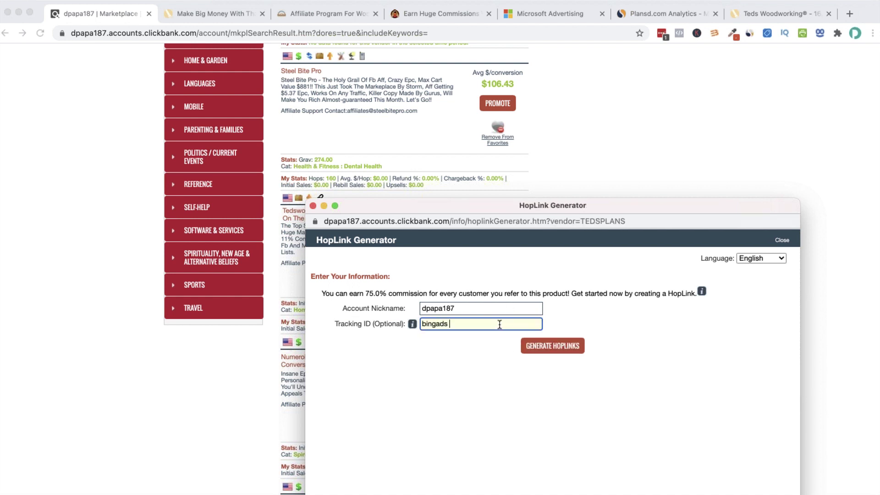
pyautogui.write('woodworking')
pyautogui.moveTo(502, 324); pyautogui.dragTo(447, 326)
pyautogui.press('Left')
pyautogui.press('BackSpace')
pyautogui.press('BackSpace')
pyautogui.press('BackSpace')
pyautogui.press('BackSpace')
pyautogui.doubleClick(424, 323)
pyautogui.press('Left')
pyautogui.write('bingads')
pyautogui.press('End')
pyautogui.hotkey('shift', 'Left')
pyautogui.hotkey('shift', 'Left')
pyautogui.hotkey('shift', 'Left')
pyautogui.hotkey('shift', 'Left')
pyautogui.hotkey('shift', 'Left')
pyautogui.hotkey('shift', 'Left')
pyautogui.hotkey('shift', 'Left')
pyautogui.hotkey('shift', 'Left')
pyautogui.hotkey('shift', 'Left')
pyautogui.hotkey('shift', 'Left')
pyautogui.hotkey('shift', 'Left')
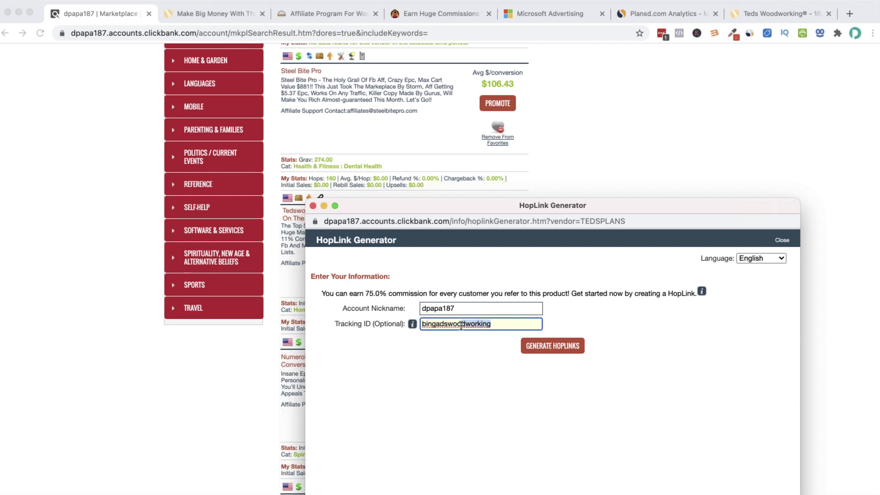
# Generate the HopLink and copy the resulting encrypted link with ?tid=BINGADSWOODWORKING
pyautogui.click(567, 351)
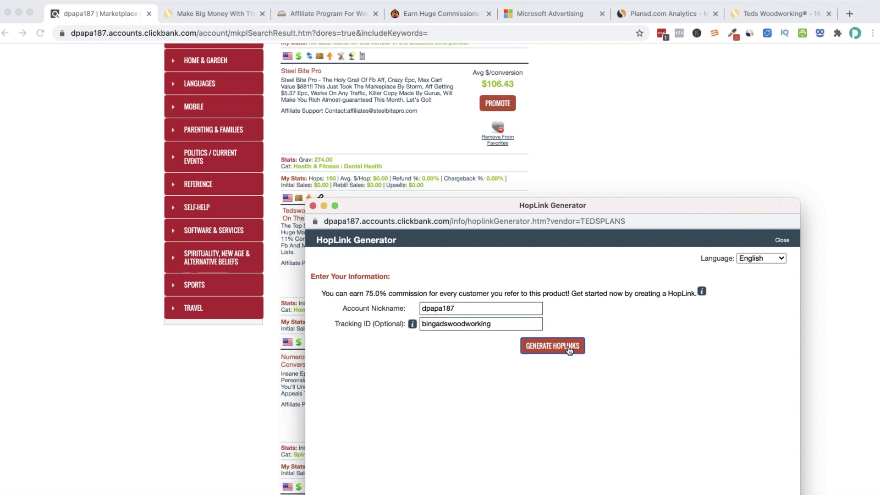
pyautogui.moveTo(548, 429); pyautogui.dragTo(624, 418)
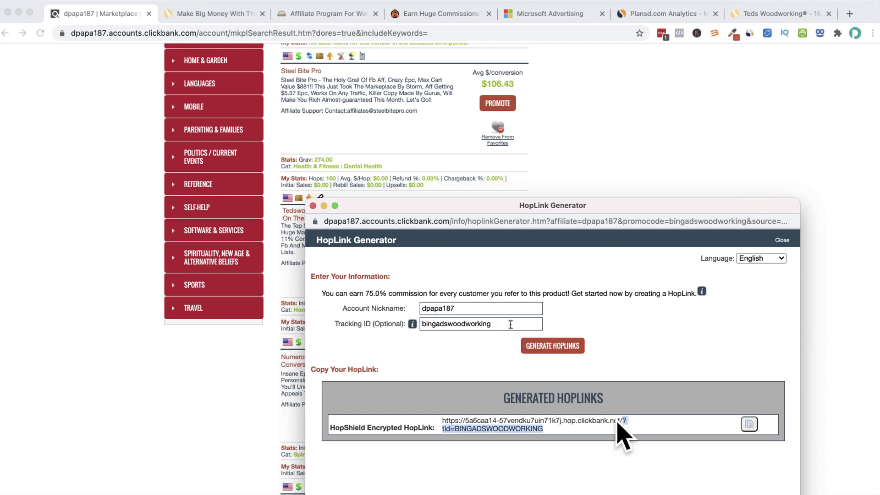
pyautogui.click(628, 424)
pyautogui.moveTo(623, 420); pyautogui.dragTo(624, 433)
pyautogui.moveTo(548, 431); pyautogui.dragTo(444, 420)
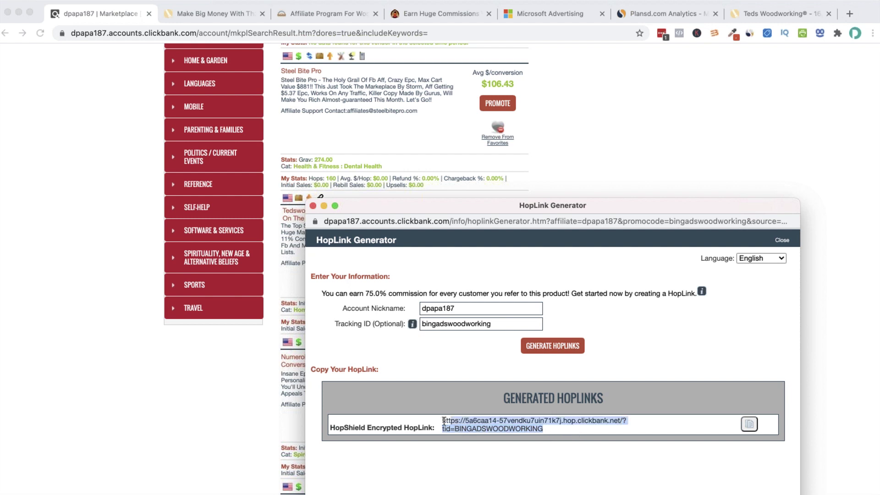
pyautogui.click(747, 425)
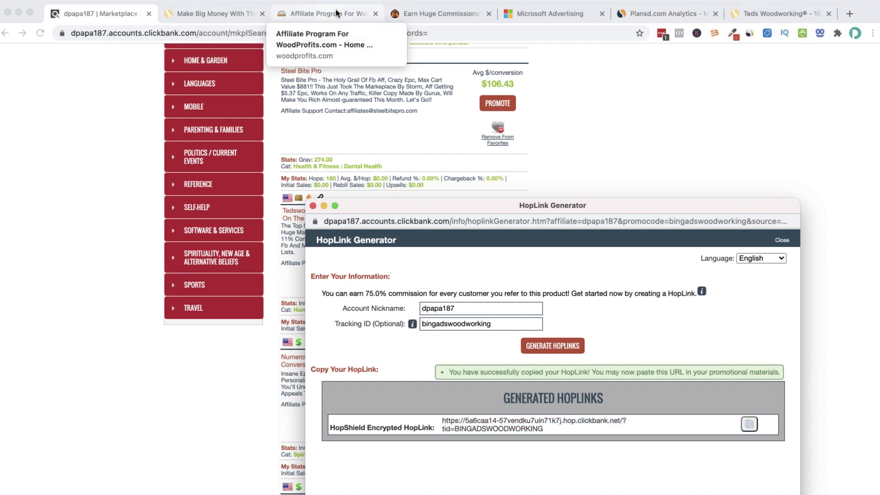
pyautogui.click(534, 16)
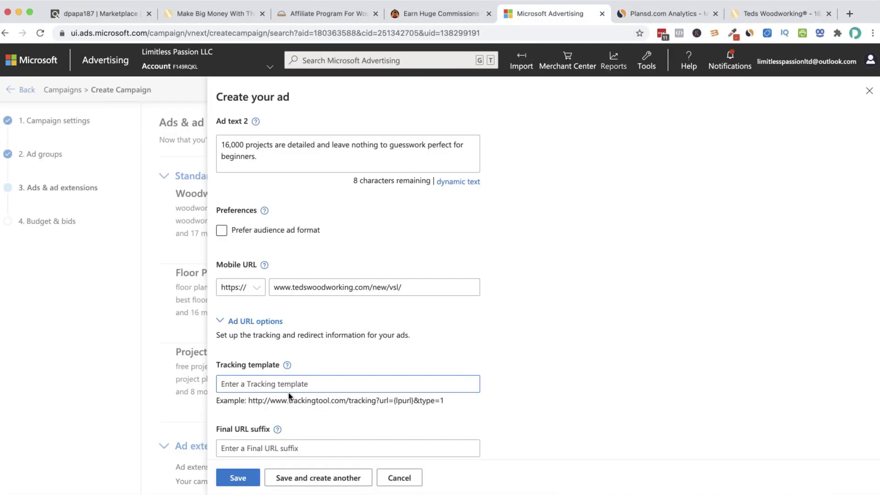
# Paste the HopLink as the ad's tracking template and test that the landing page is found
pyautogui.press('super+v')
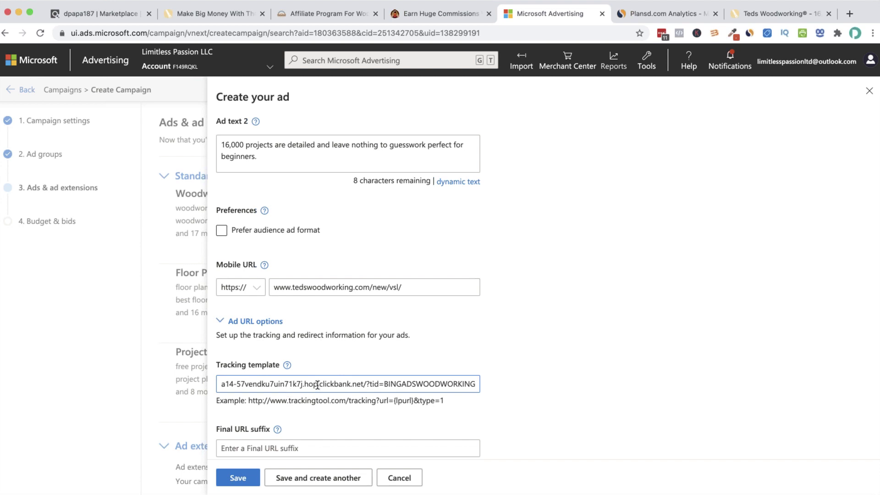
pyautogui.moveTo(317, 384); pyautogui.dragTo(173, 379)
pyautogui.scroll(-2, 265, 410)
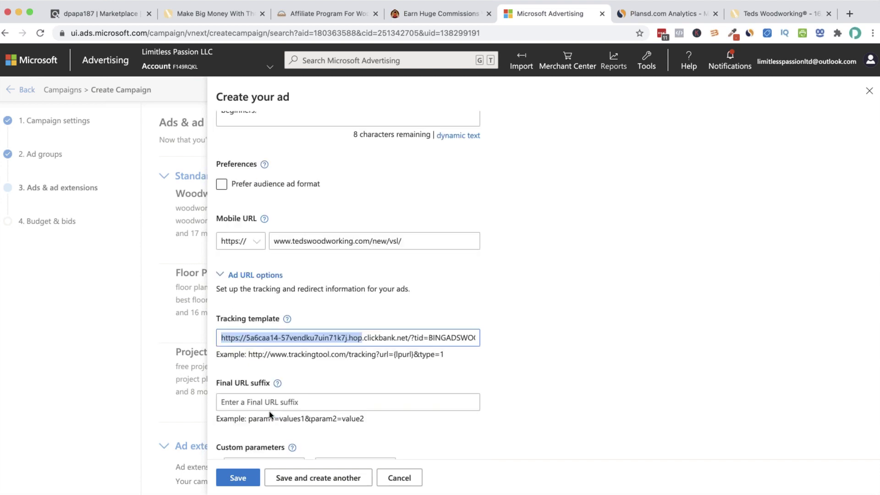
pyautogui.scroll(-1, 275, 401)
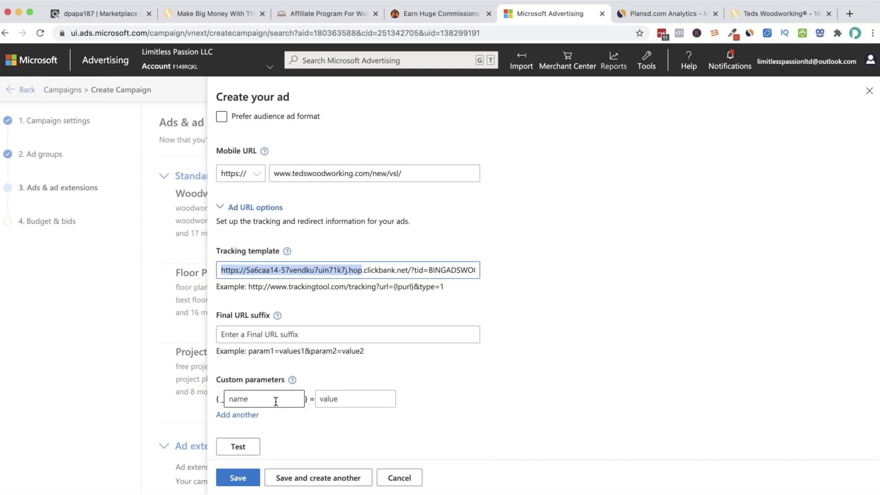
pyautogui.scroll(-2, 298, 324)
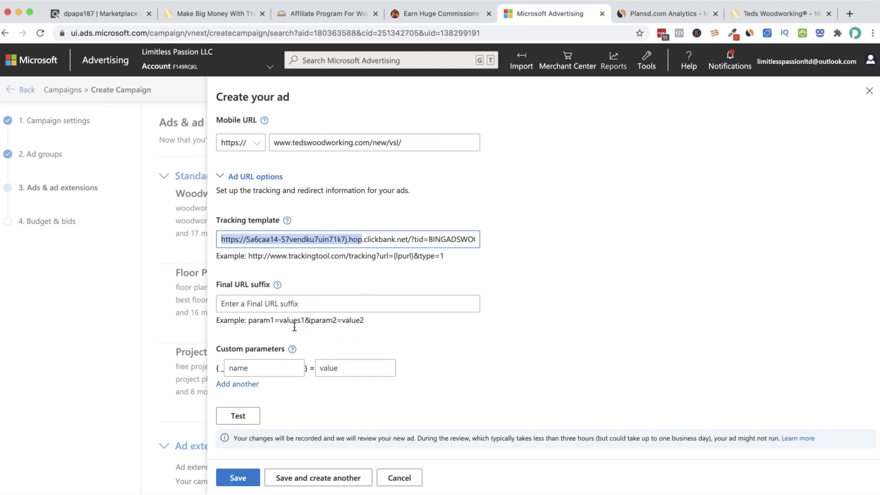
pyautogui.click(237, 415)
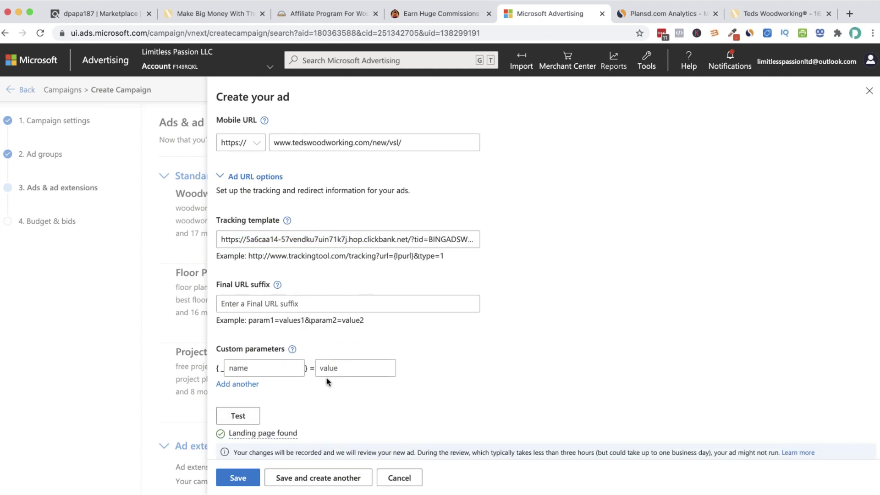
pyautogui.scroll(-1, 326, 377)
pyautogui.moveTo(290, 419)
pyautogui.moveTo(299, 418); pyautogui.dragTo(223, 423)
pyautogui.click(341, 411)
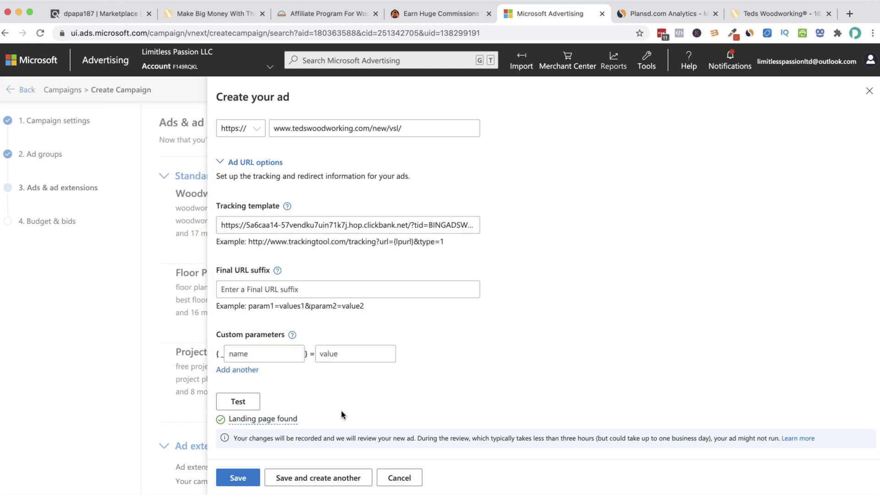
# Check the tracking ID in the template URL and save the Woodworking ad
pyautogui.scroll(2, 363, 324)
pyautogui.scroll(5, 363, 324)
pyautogui.scroll(-6, 361, 325)
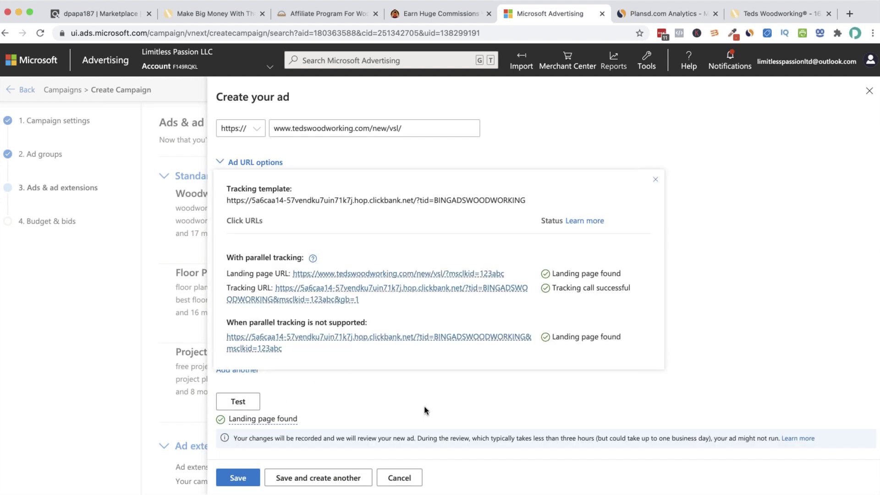
pyautogui.click(364, 223)
pyautogui.moveTo(408, 225); pyautogui.dragTo(481, 228)
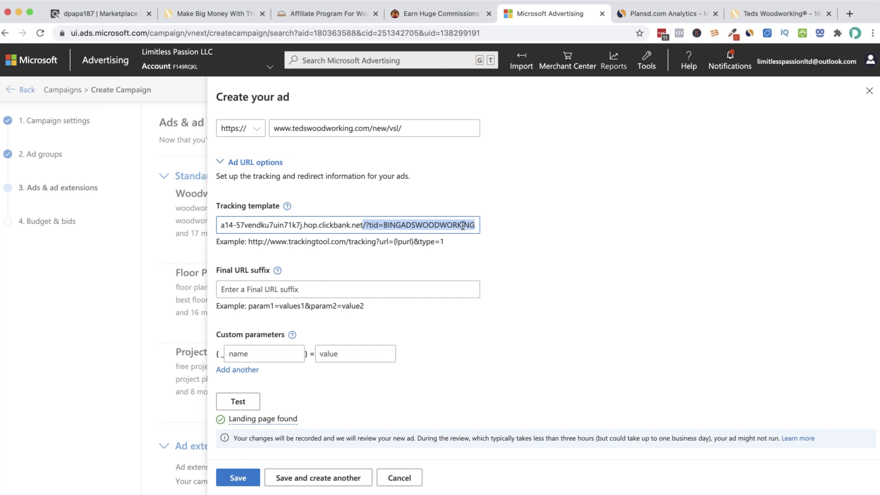
pyautogui.click(436, 226)
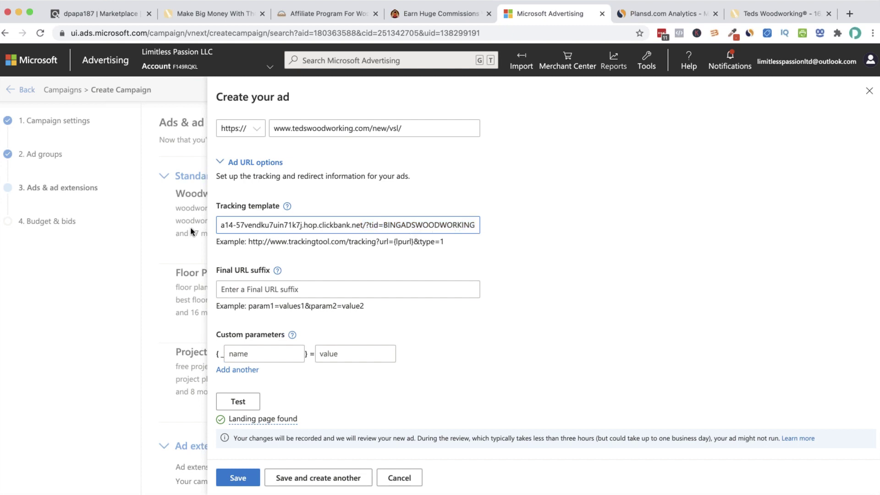
pyautogui.click(248, 479)
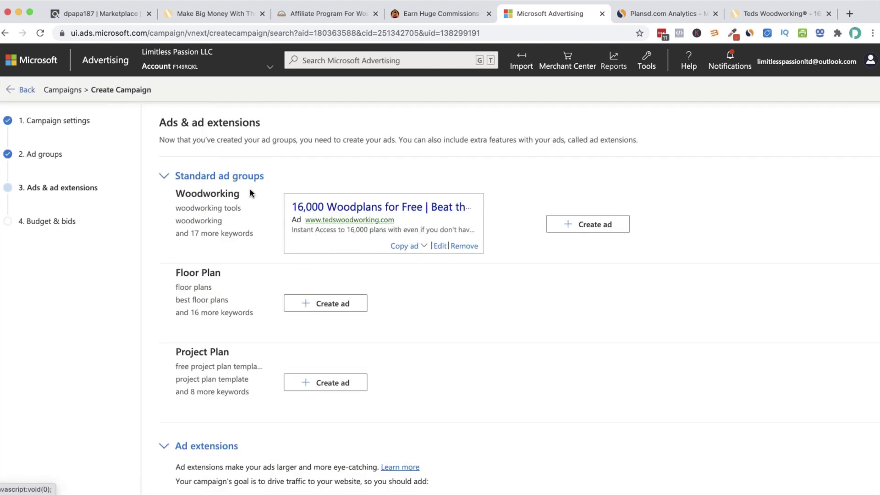
# Copy the '16,000 Woodplans for Free' ad from Woodworking to all other ad groups
pyautogui.moveTo(176, 193); pyautogui.dragTo(230, 234)
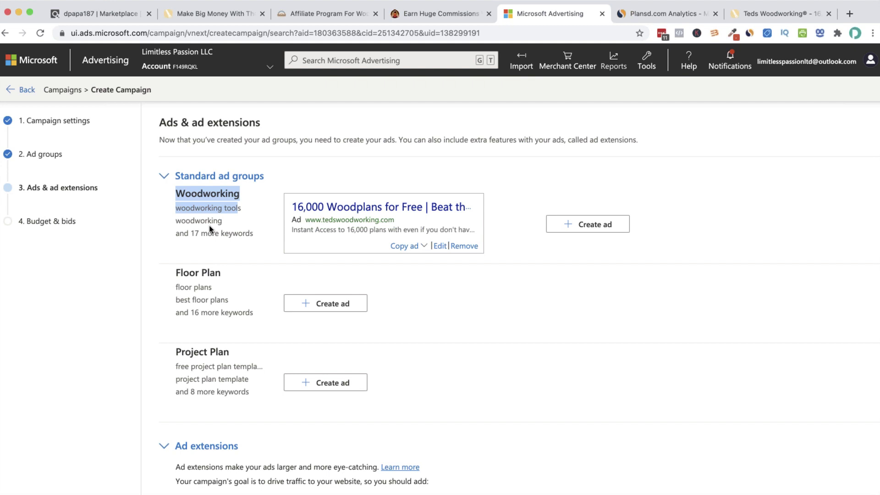
pyautogui.click(416, 247)
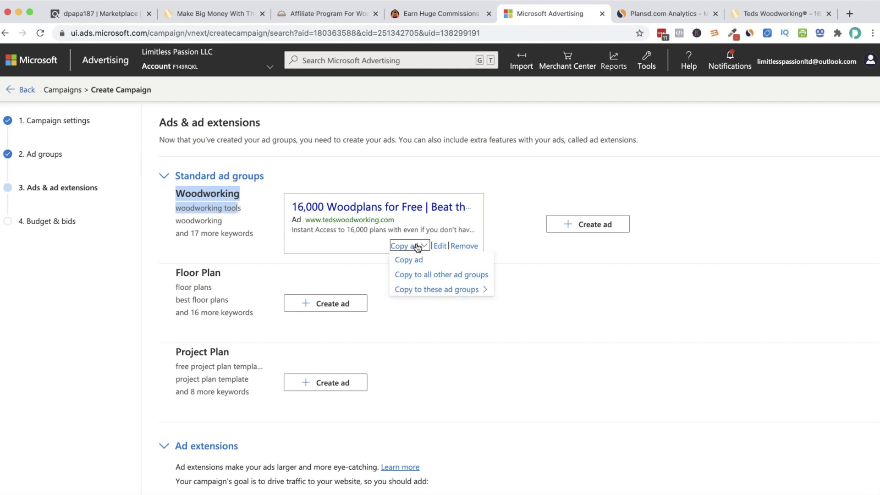
pyautogui.click(431, 277)
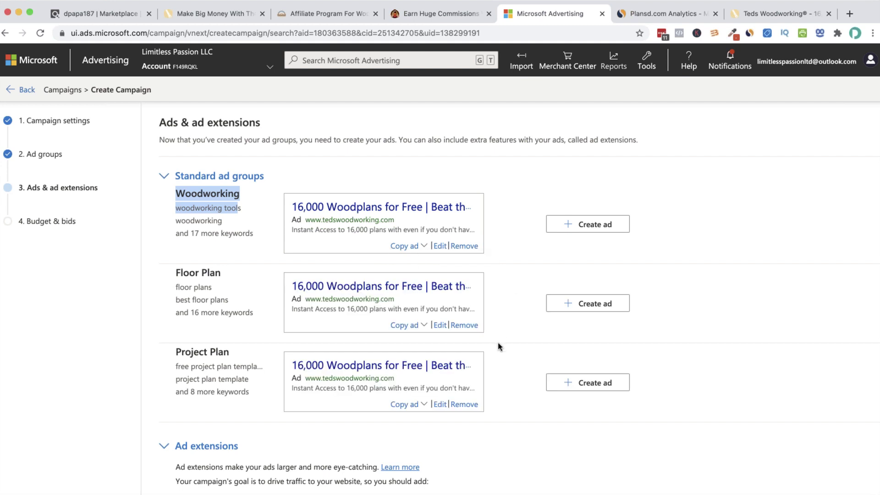
pyautogui.scroll(-2, 498, 342)
pyautogui.scroll(2, 500, 347)
pyautogui.scroll(-1, 473, 297)
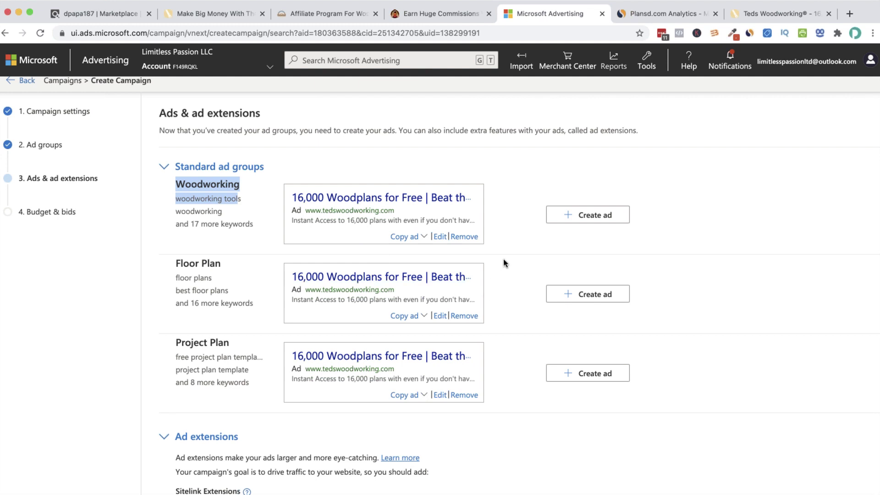
pyautogui.doubleClick(516, 213)
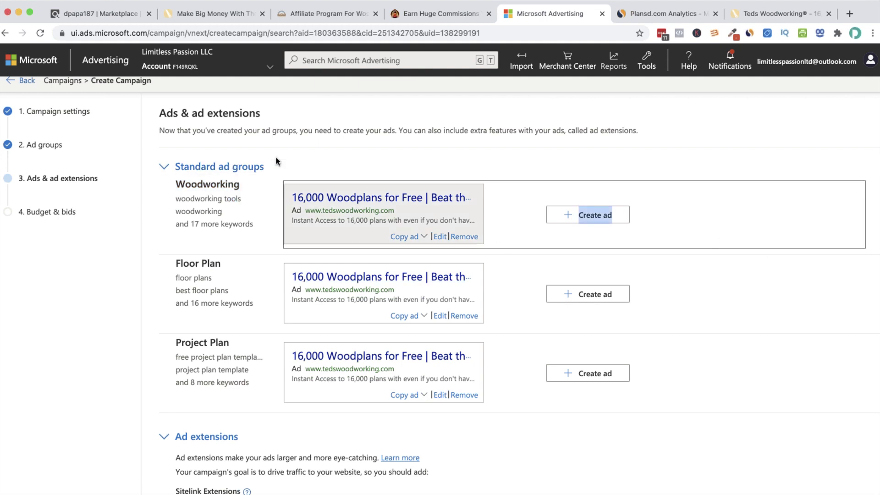
pyautogui.click(328, 159)
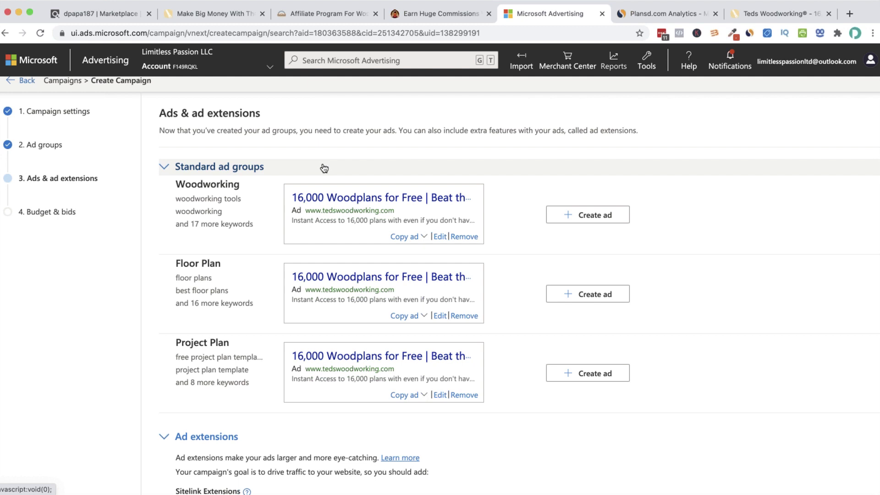
pyautogui.scroll(-5, 291, 282)
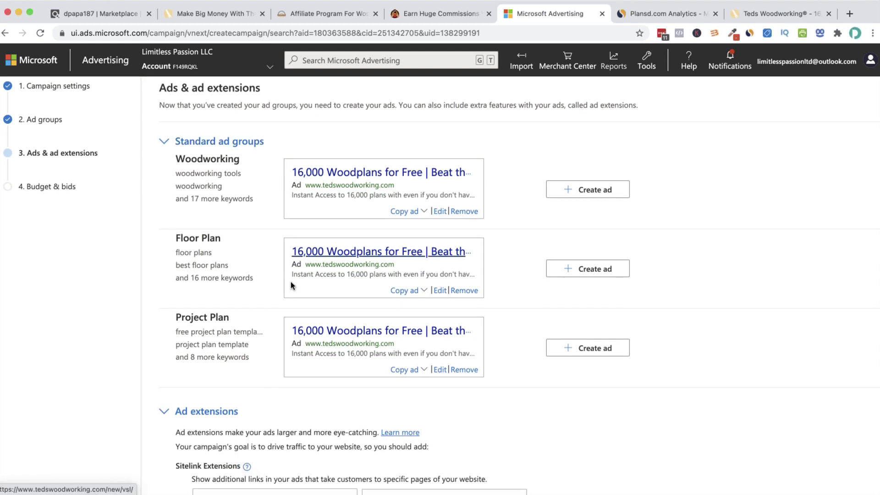
pyautogui.scroll(-1, 282, 288)
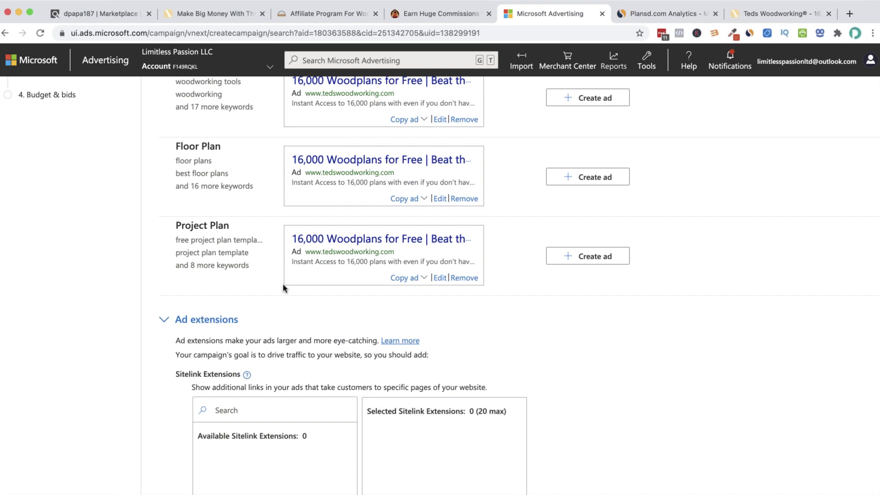
pyautogui.scroll(-10, 283, 287)
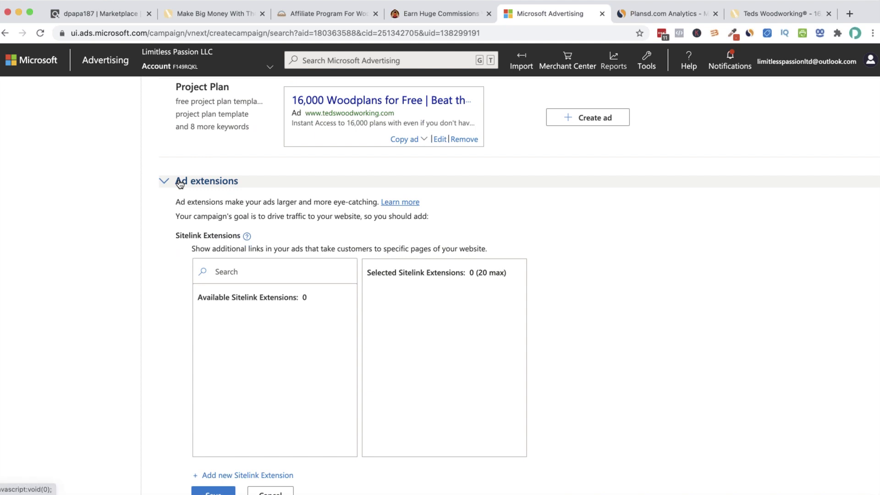
# Scroll through the Ad extensions section to the Action Extensions heading
pyautogui.click(179, 186)
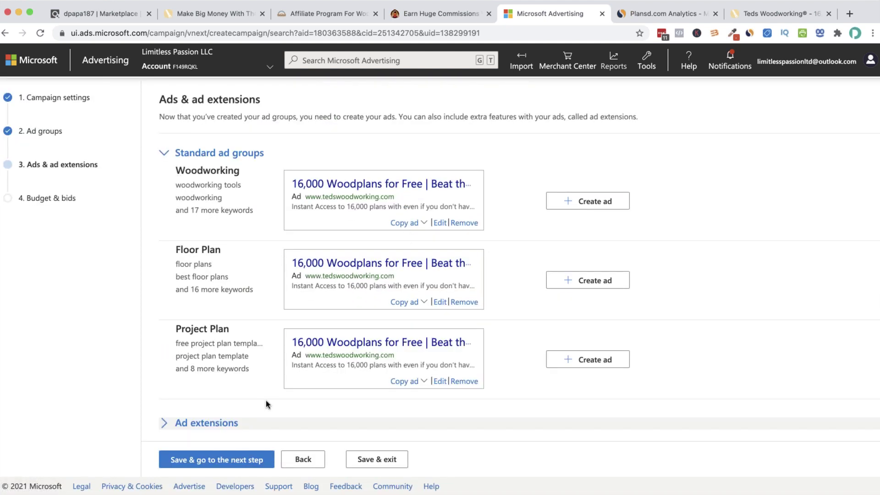
pyautogui.click(175, 422)
pyautogui.scroll(-5, 219, 385)
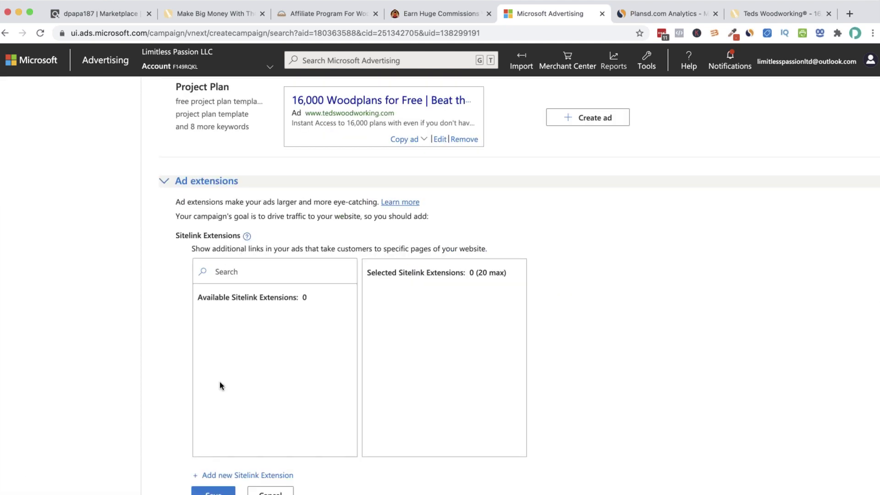
pyautogui.scroll(-3, 224, 356)
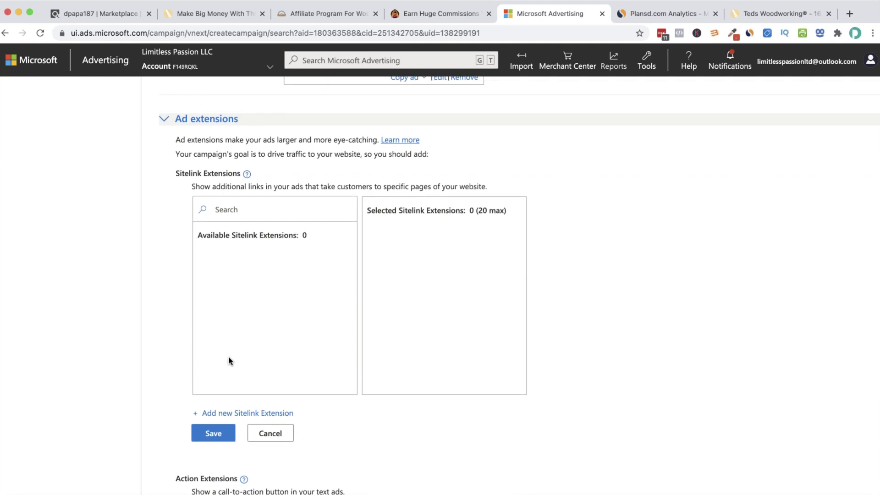
pyautogui.scroll(3, 228, 361)
pyautogui.scroll(3, 228, 361)
pyautogui.scroll(-10, 228, 359)
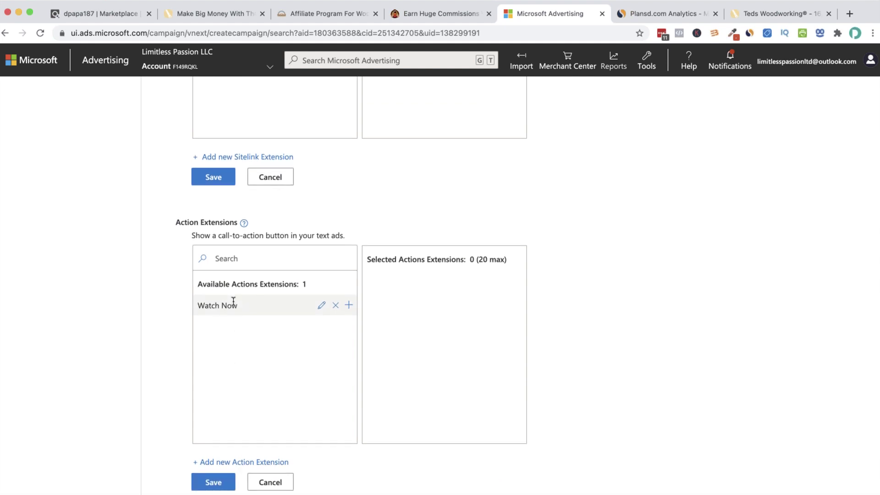
pyautogui.scroll(2, 229, 306)
pyautogui.scroll(-2, 230, 310)
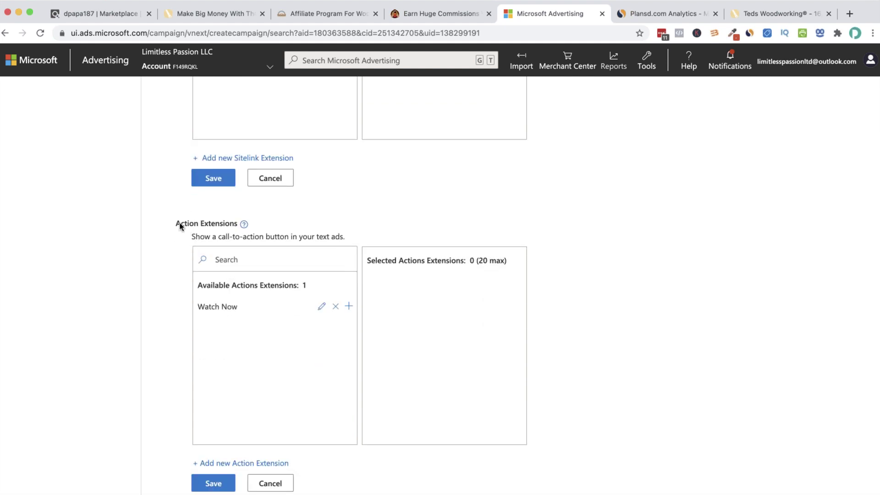
pyautogui.moveTo(180, 224); pyautogui.dragTo(242, 223)
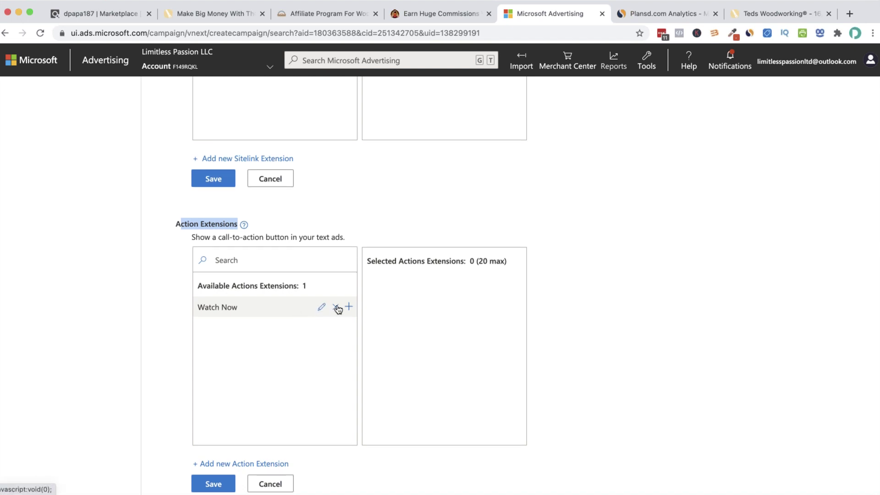
# Add a new action extension with View Plans as its action text
pyautogui.click(230, 463)
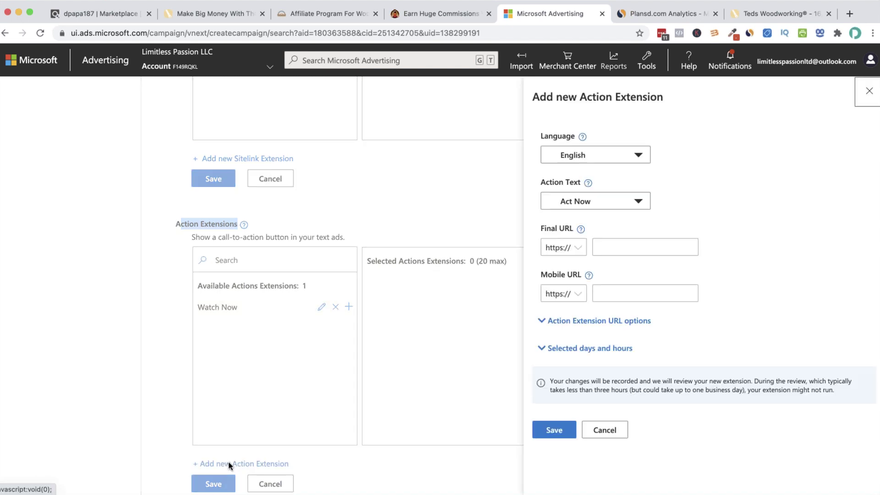
pyautogui.click(638, 201)
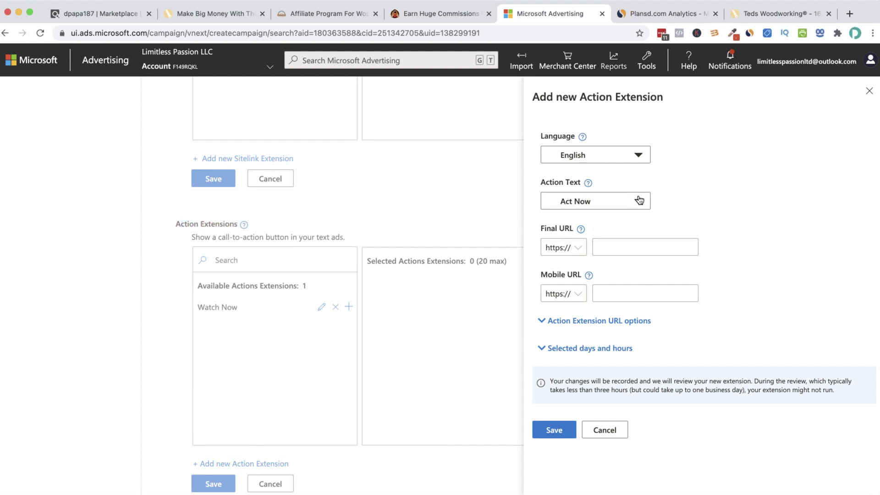
pyautogui.scroll(-15, 575, 298)
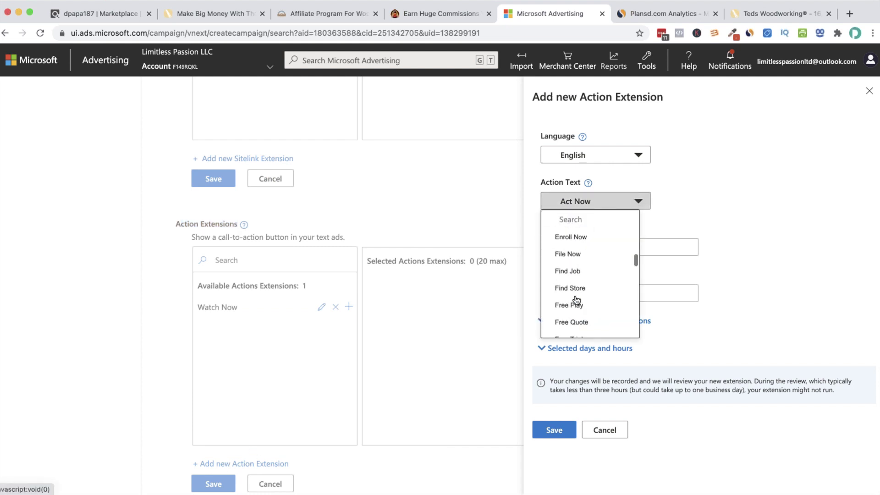
pyautogui.scroll(5, 576, 300)
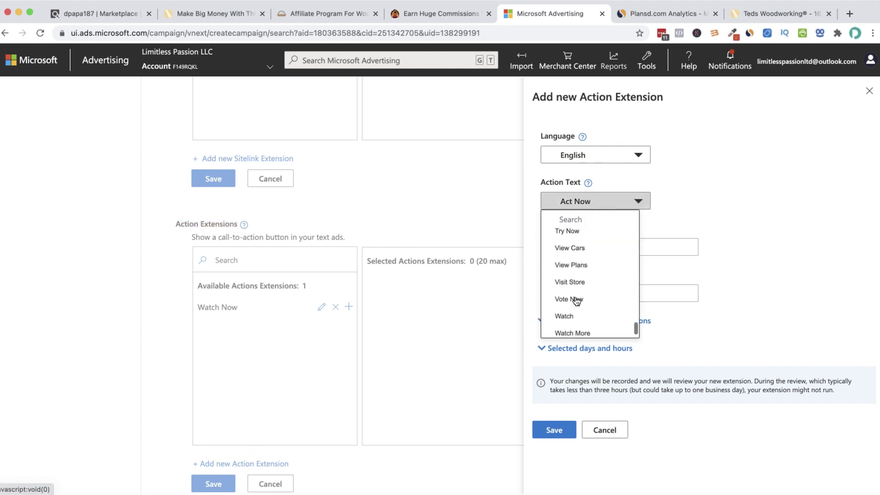
pyautogui.scroll(-1, 574, 317)
pyautogui.click(575, 318)
pyautogui.click(594, 247)
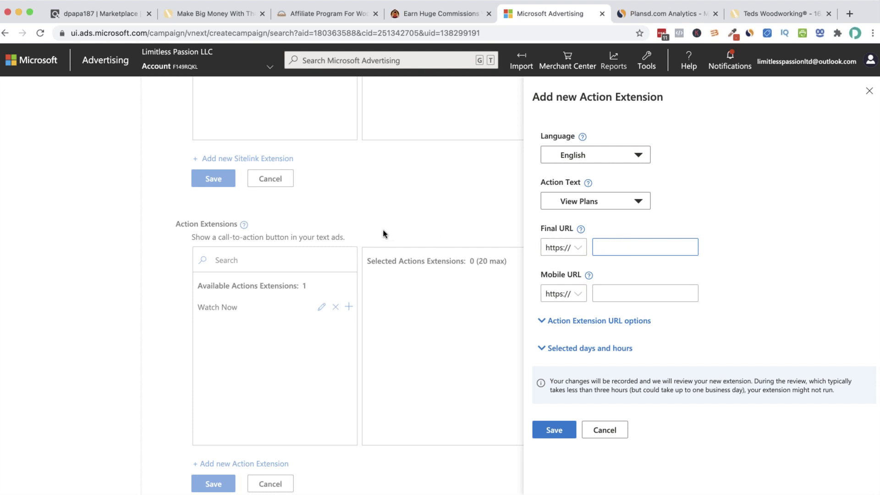
pyautogui.click(230, 15)
pyautogui.click(150, 33)
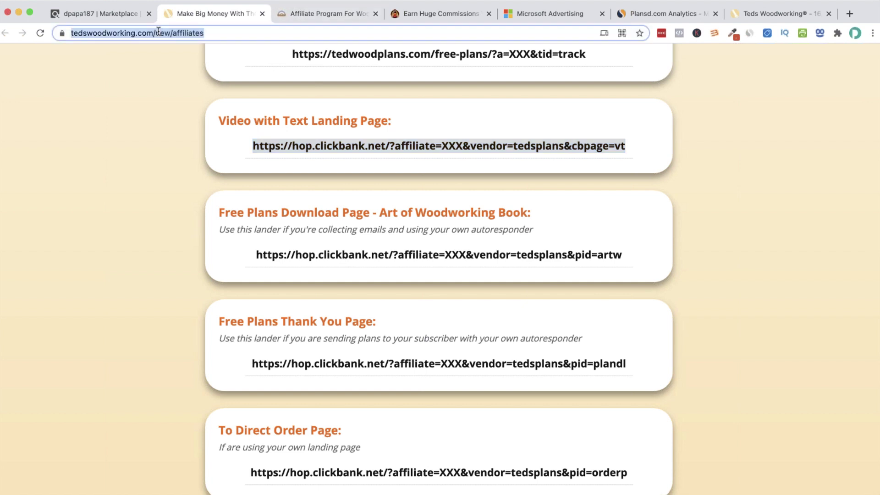
pyautogui.click(156, 33)
pyautogui.moveTo(198, 33); pyautogui.dragTo(10, 33)
pyautogui.press('cmd+c')
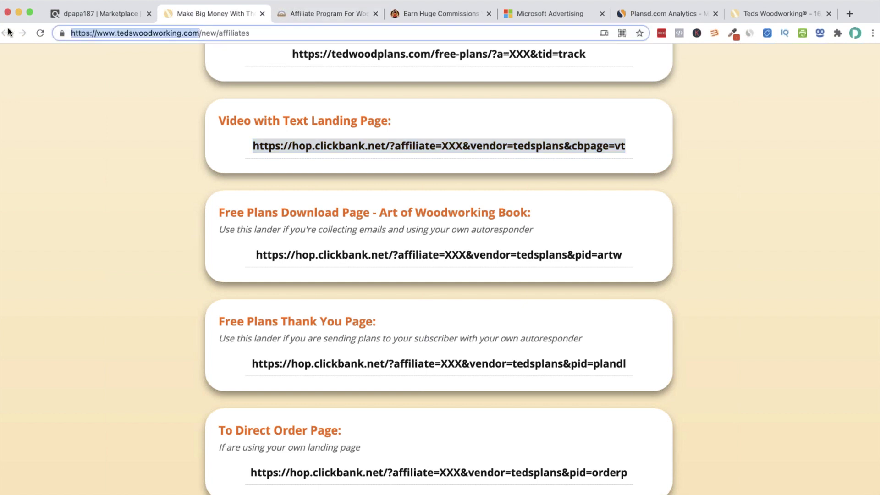
pyautogui.click(547, 8)
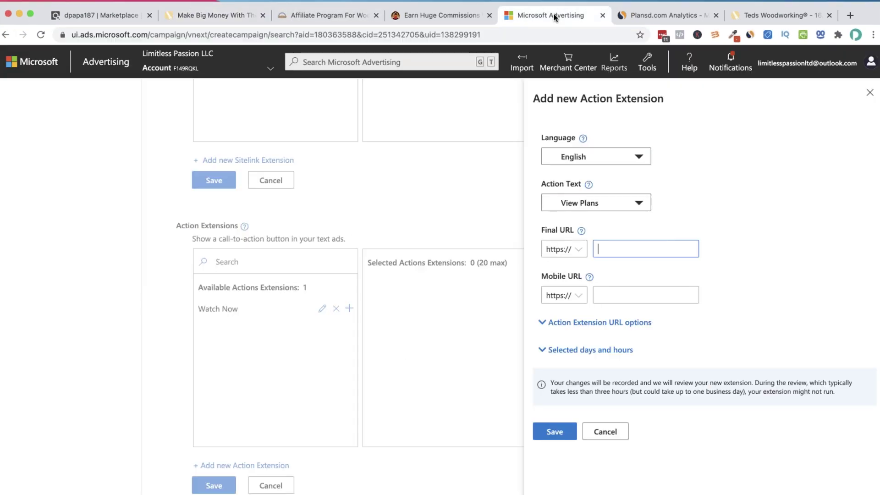
pyautogui.press('cmd+v')
pyautogui.click(625, 294)
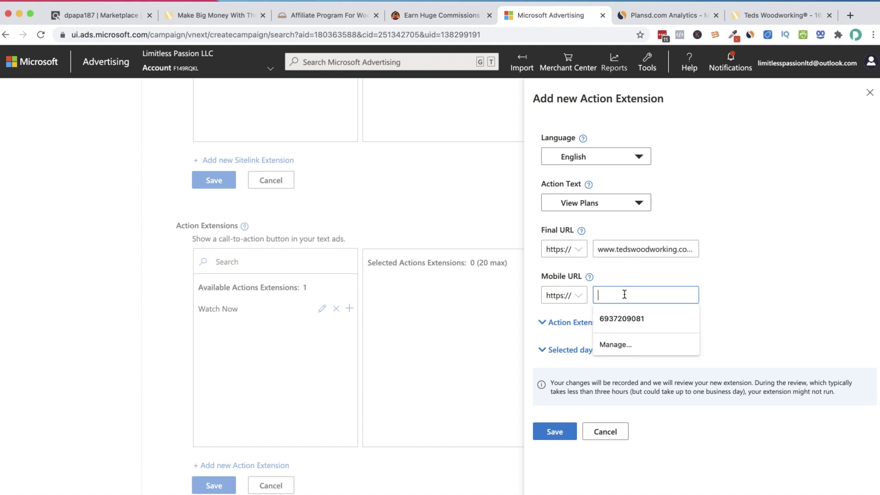
pyautogui.press('super+v')
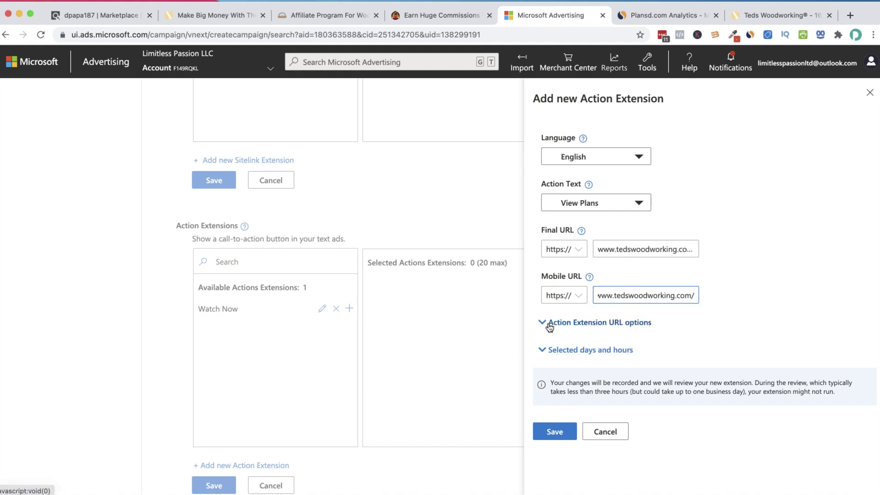
pyautogui.click(549, 325)
pyautogui.scroll(-3, 613, 304)
# Select the tracking template field, then go to the ClickBank marketplace listing
pyautogui.click(614, 304)
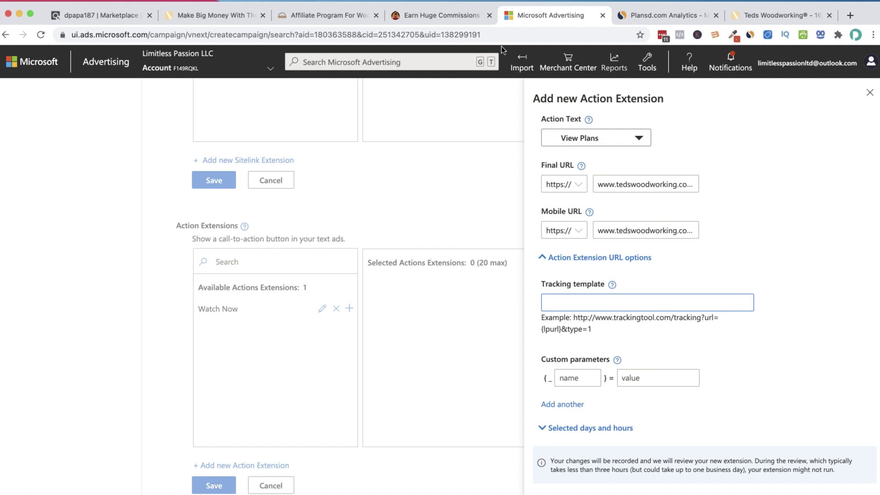
pyautogui.click(341, 15)
pyautogui.click(125, 16)
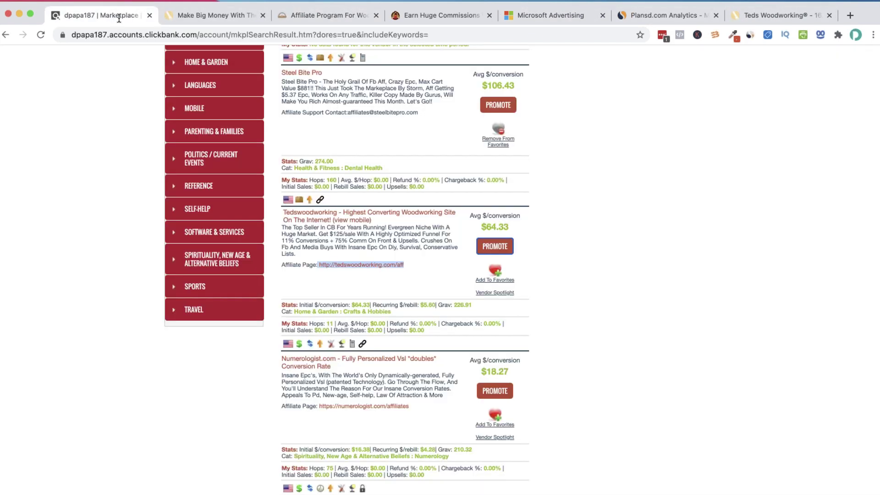
# Open the Ted's Woodworking HopLink generator and enter tracking ID bingadswoodworkingextension
pyautogui.click(503, 247)
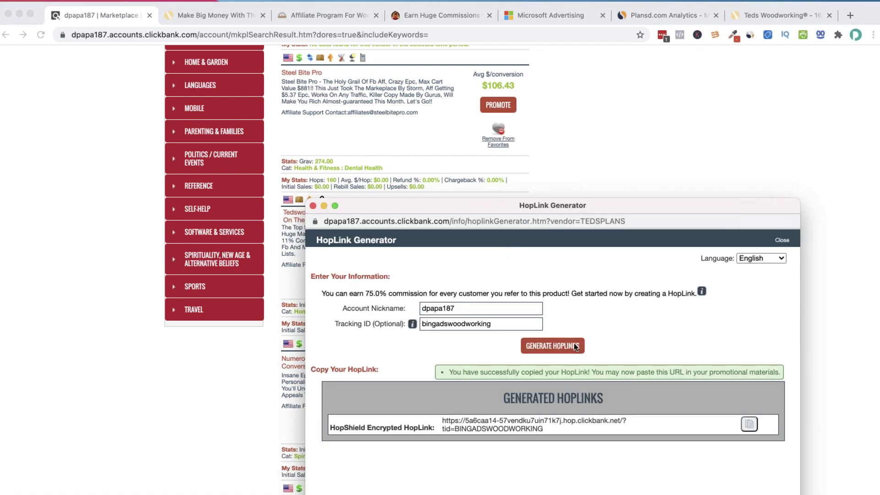
pyautogui.click(474, 321)
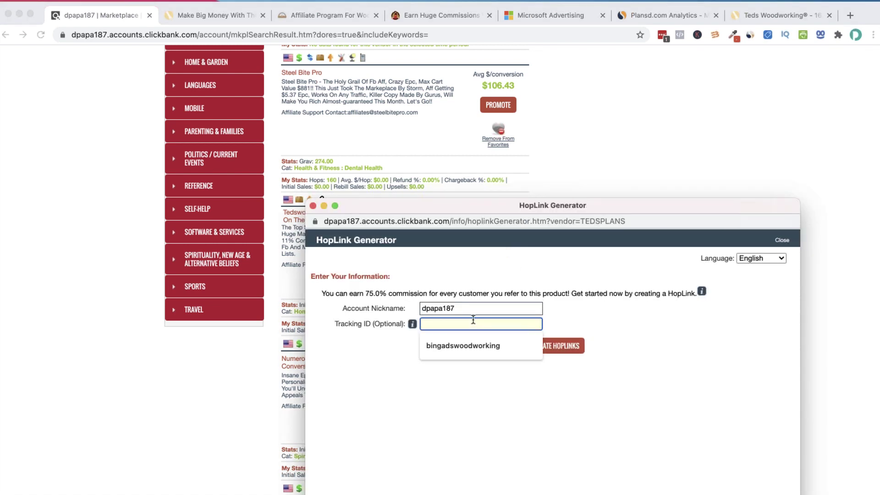
pyautogui.write('bingadswoodw')
pyautogui.press('Down')
pyautogui.press('Return')
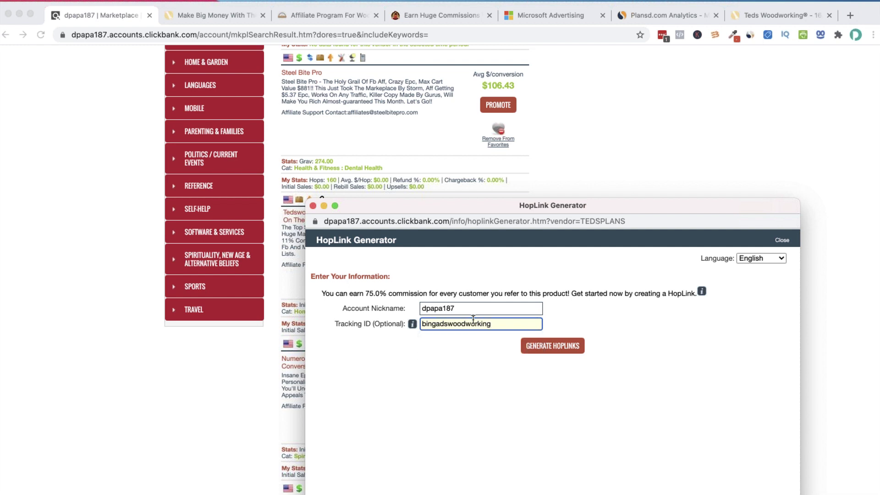
pyautogui.write('extension')
# Generate and copy the HopLink, then return to Microsoft Advertising
pyautogui.click(566, 351)
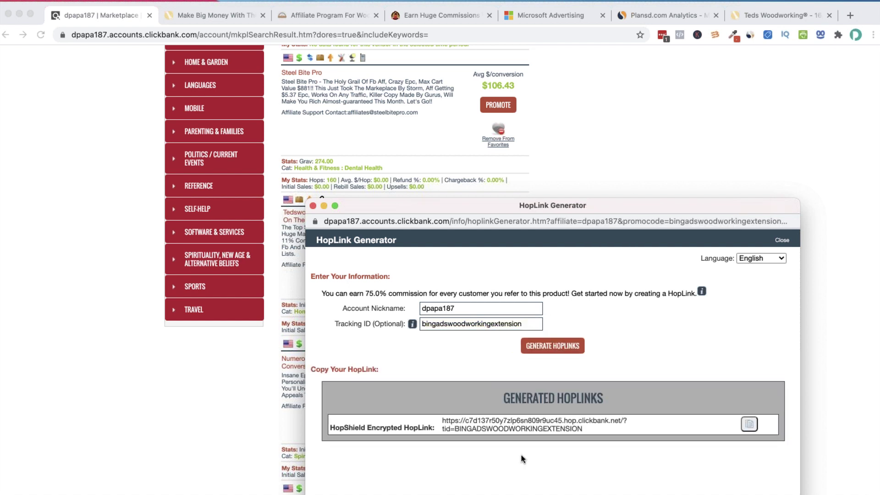
pyautogui.moveTo(620, 429); pyautogui.dragTo(508, 430)
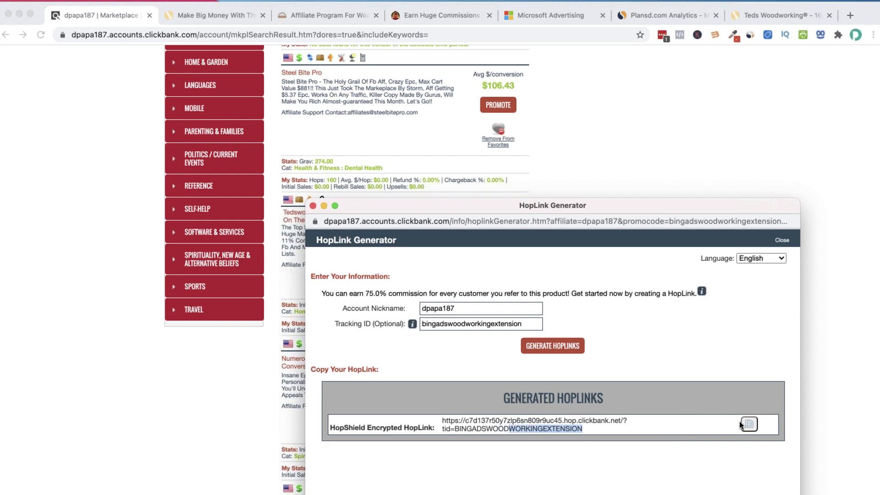
pyautogui.click(745, 424)
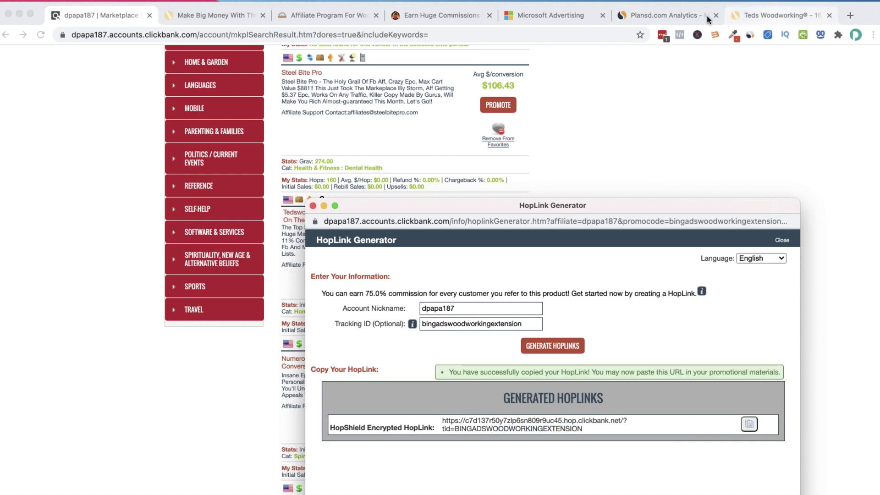
pyautogui.click(566, 12)
# Paste the HopLink as the tracking template and save the View Plans action extension
pyautogui.click(596, 301)
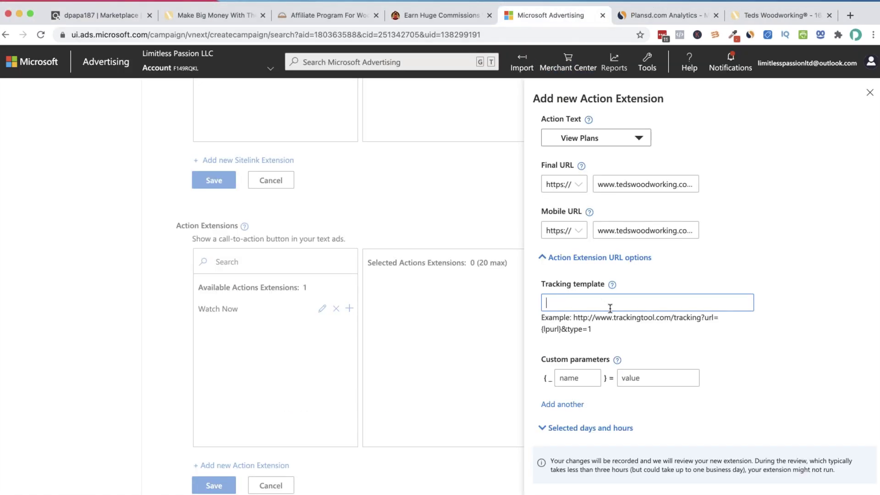
pyautogui.hotkey('ctrl', 'v')
pyautogui.hotkey('ctrl', 'a')
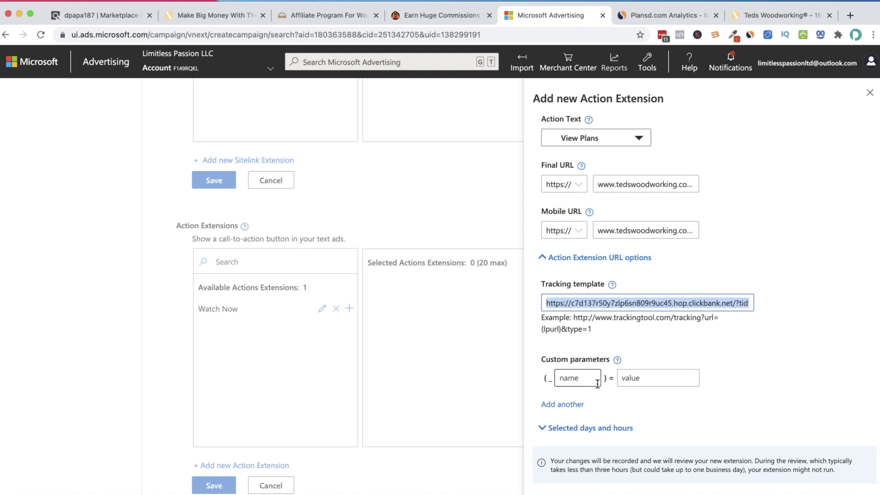
pyautogui.scroll(-1, 564, 377)
pyautogui.click(555, 469)
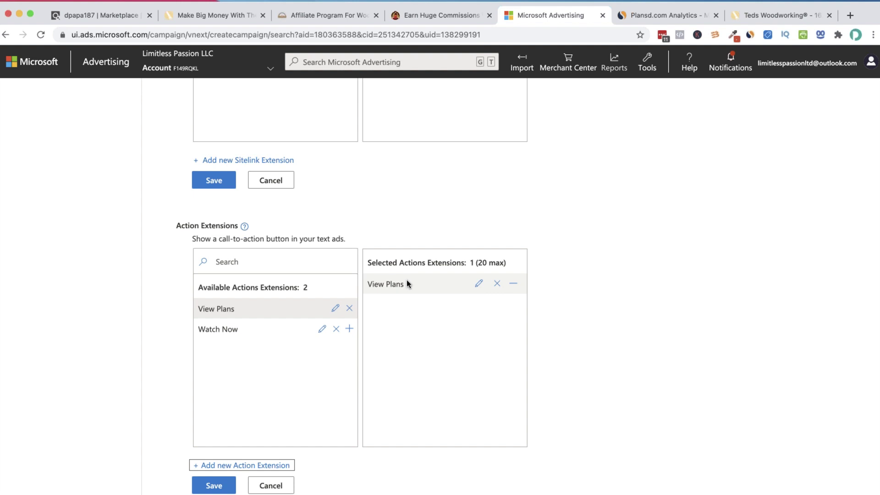
# Review the remaining extension sections, starting and cancelling a callout extension
pyautogui.scroll(20, 501, 255)
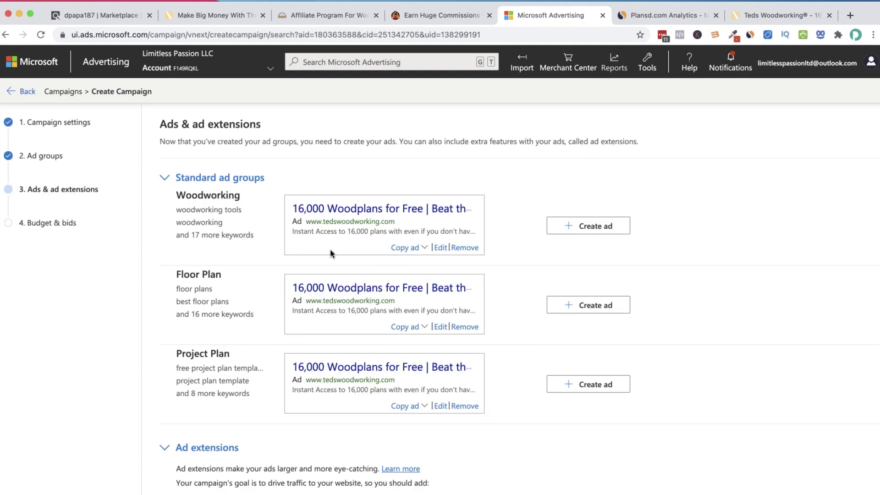
pyautogui.scroll(-8, 330, 251)
pyautogui.scroll(-5, 345, 255)
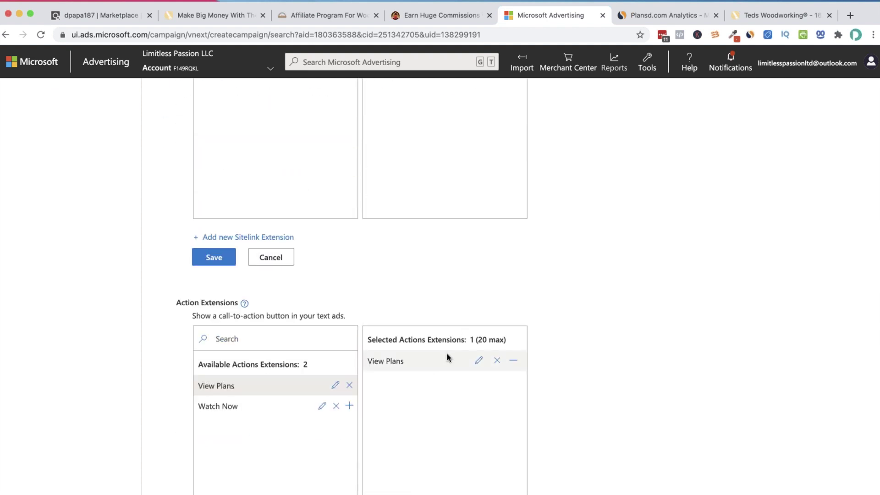
pyautogui.scroll(-7, 447, 354)
pyautogui.scroll(-5, 282, 383)
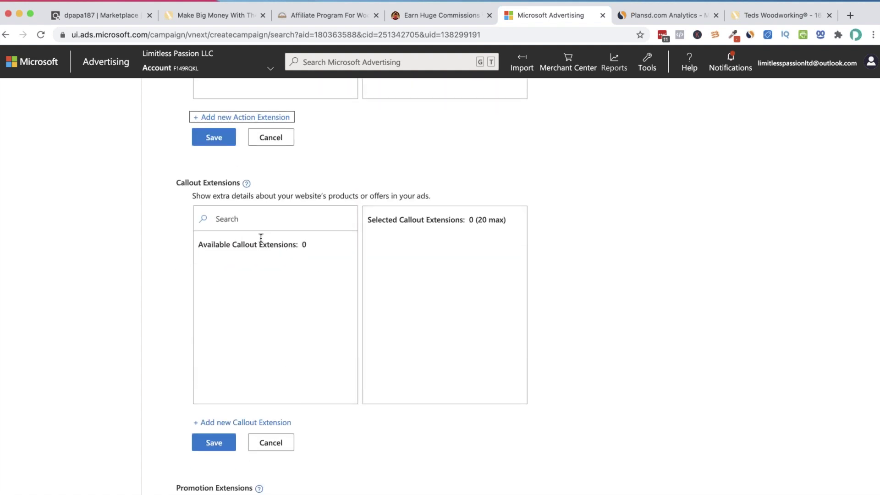
pyautogui.click(263, 423)
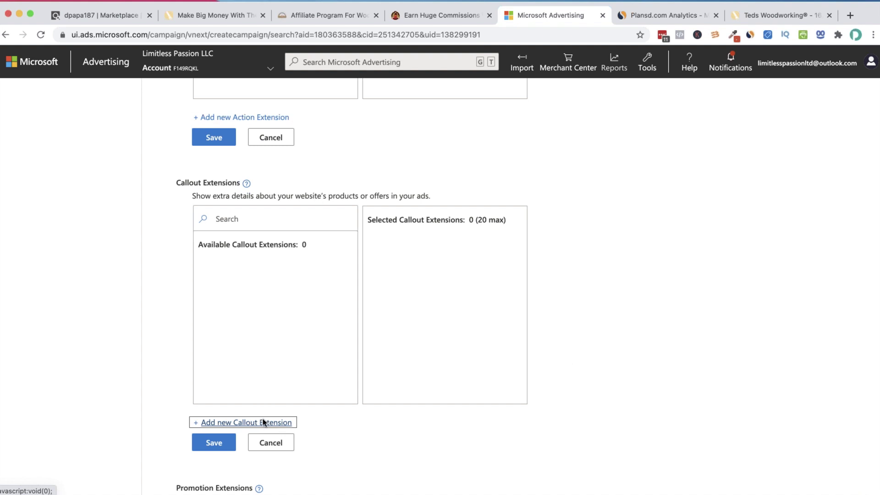
pyautogui.click(617, 279)
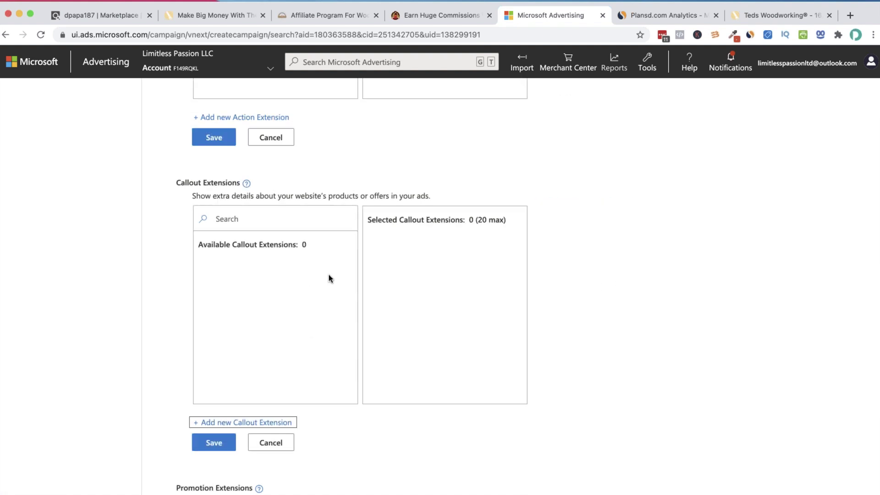
pyautogui.scroll(-10, 312, 340)
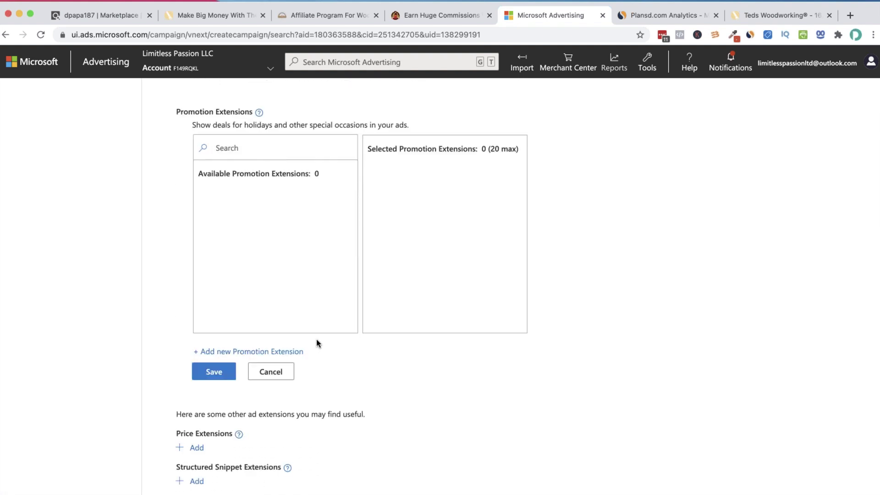
pyautogui.scroll(12, 317, 339)
pyautogui.scroll(-8, 320, 337)
pyautogui.scroll(7, 321, 337)
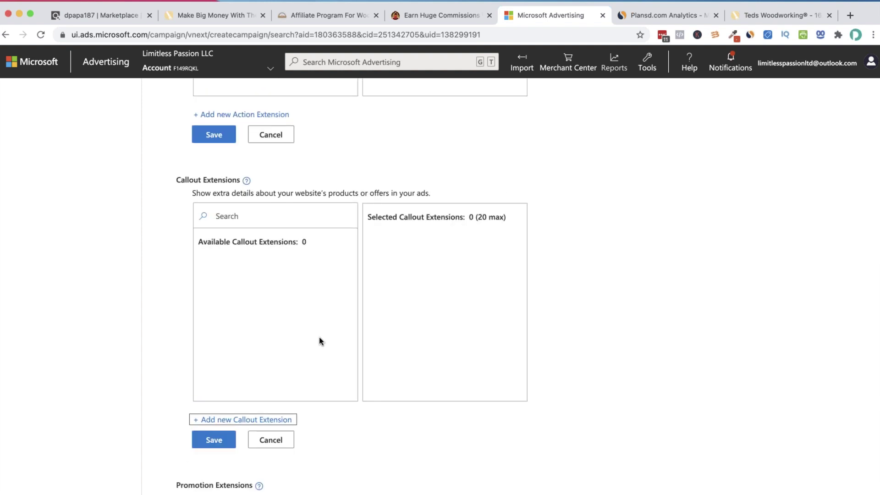
pyautogui.scroll(-5, 320, 337)
pyautogui.scroll(-10, 321, 341)
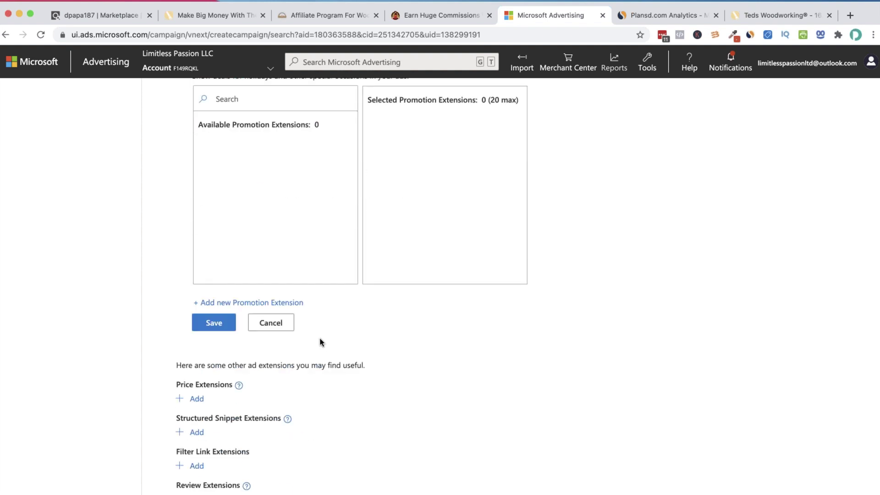
pyautogui.scroll(-1, 314, 339)
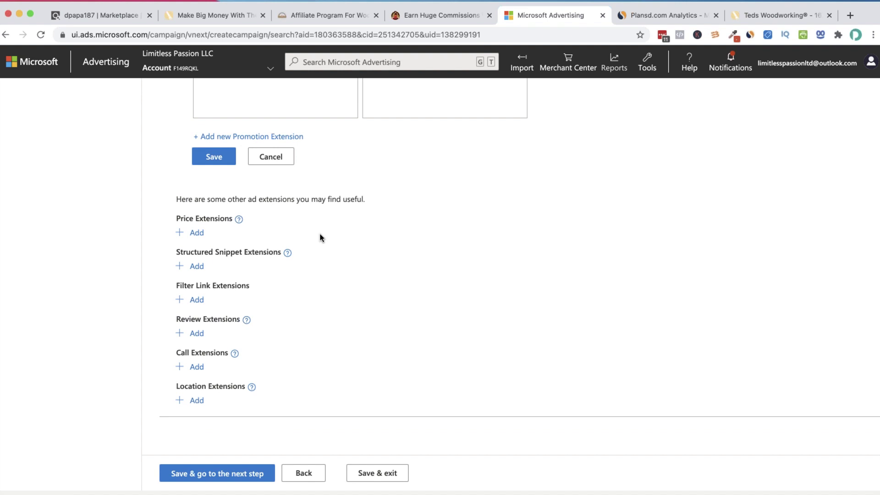
pyautogui.scroll(-1, 319, 236)
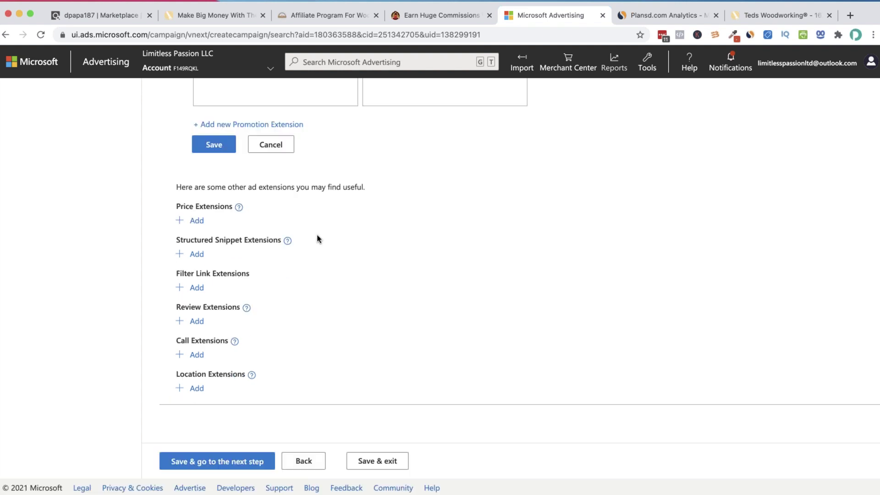
# Save the extensions and review the Budget & bids step with its 20.00 USD daily budget
pyautogui.click(234, 462)
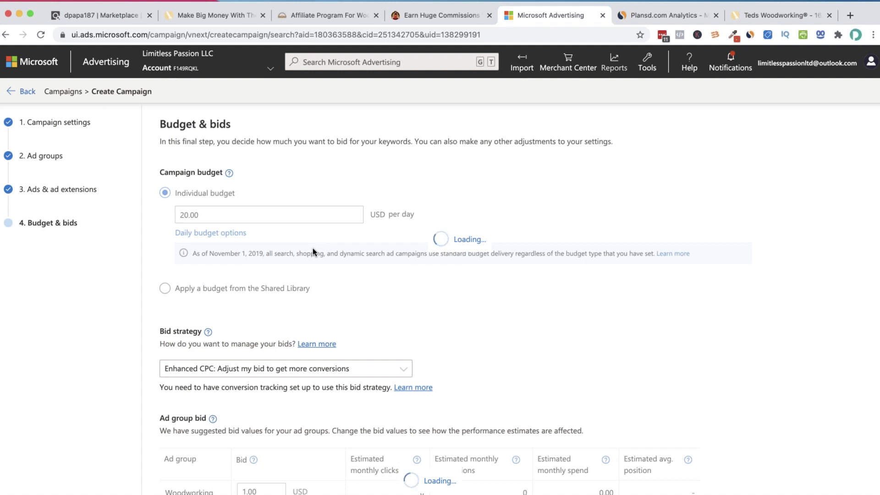
pyautogui.scroll(-3, 266, 271)
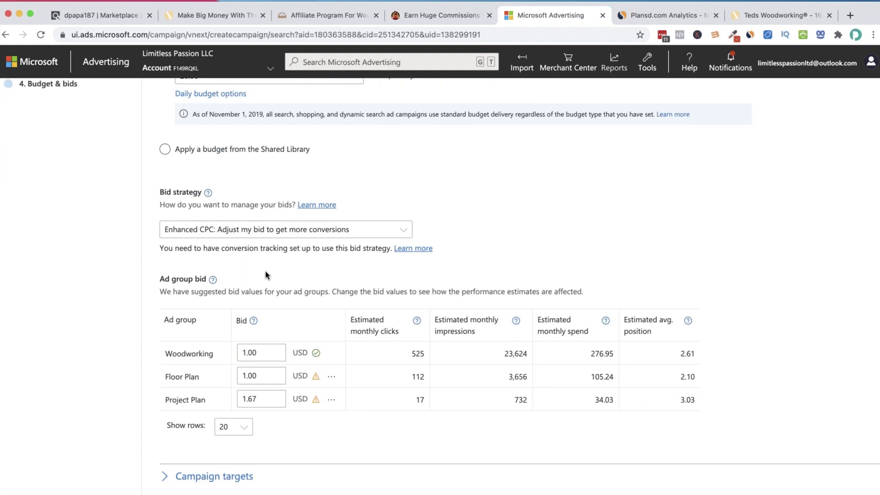
pyautogui.scroll(3, 266, 276)
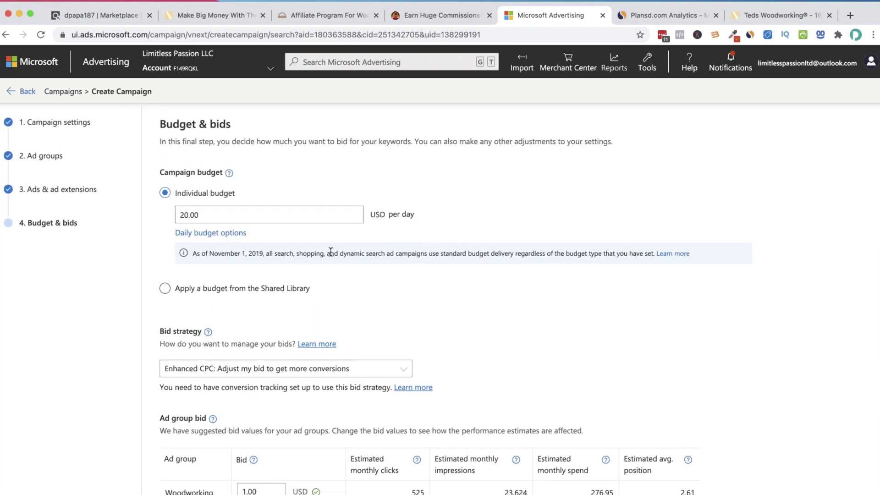
pyautogui.scroll(-1, 321, 251)
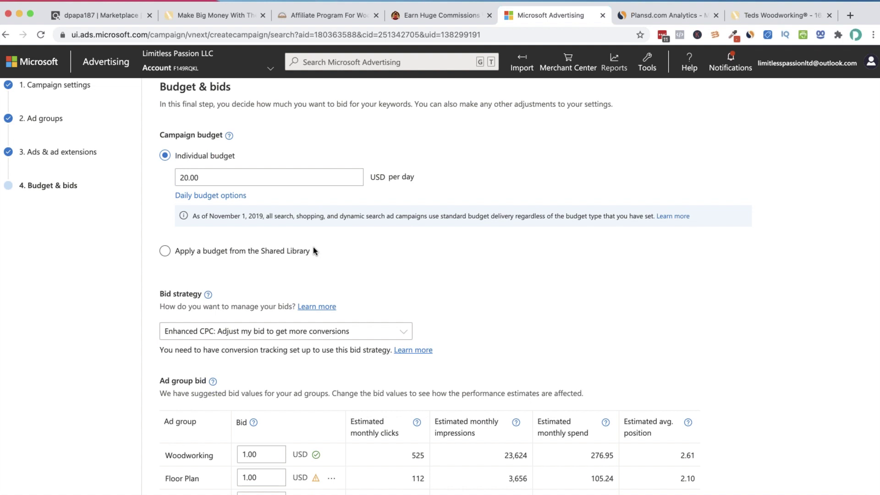
pyautogui.scroll(-1, 313, 248)
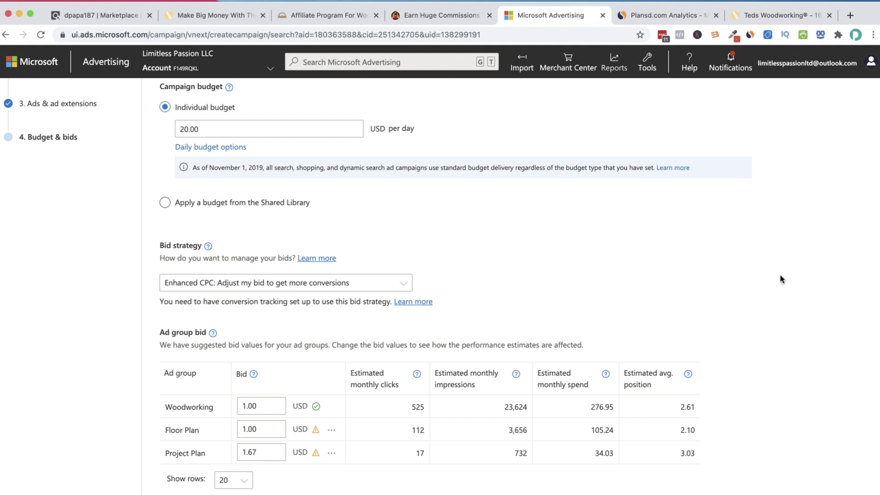
pyautogui.scroll(3, 673, 298)
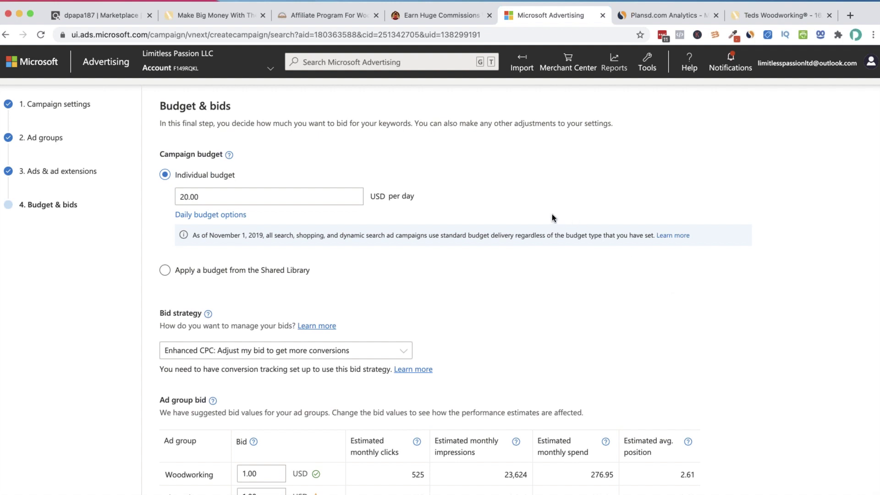
pyautogui.scroll(-1, 462, 262)
pyautogui.scroll(-2, 462, 262)
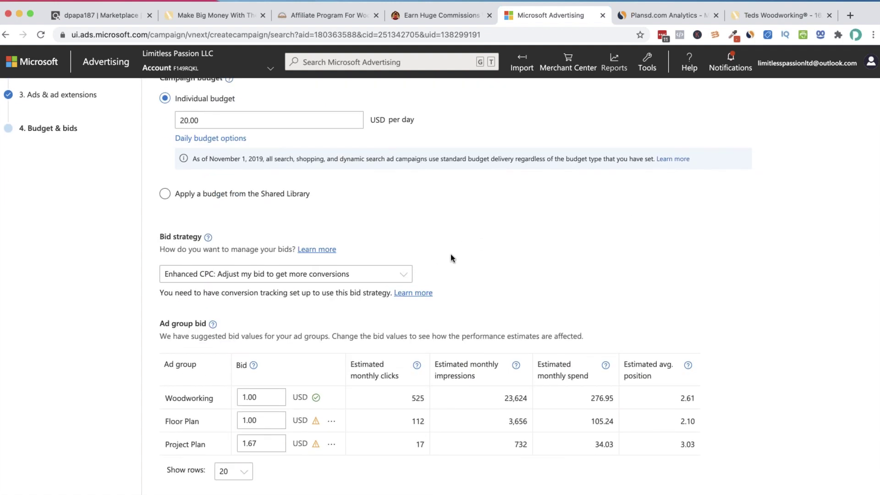
# Review the bid strategy options and keep Enhanced CPC selected
pyautogui.click(404, 275)
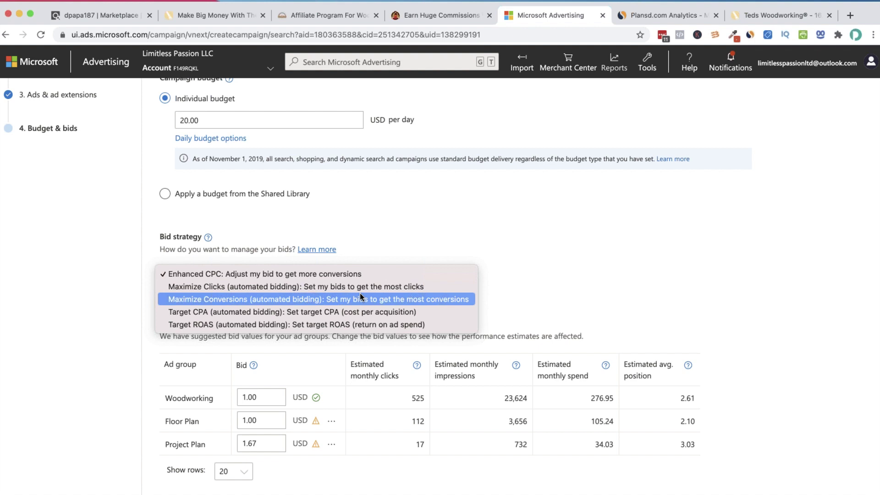
pyautogui.click(677, 415)
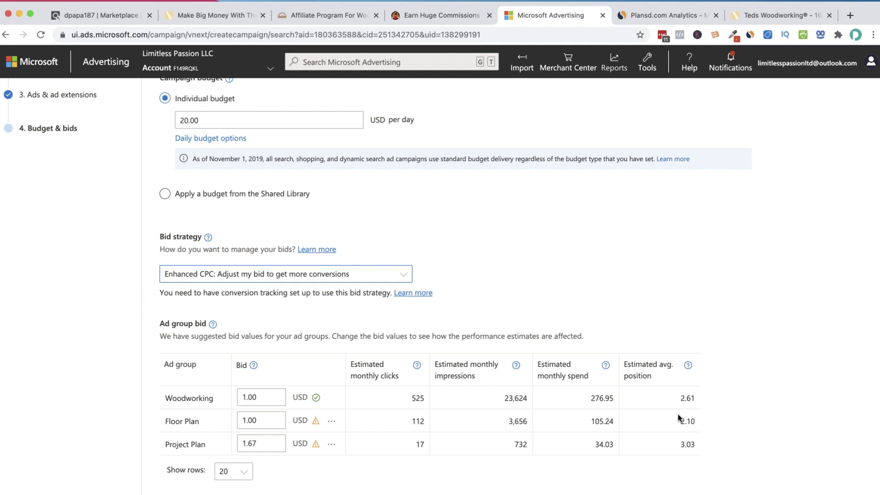
pyautogui.rightClick(678, 404)
pyautogui.click(669, 396)
pyautogui.moveTo(660, 381); pyautogui.dragTo(633, 374)
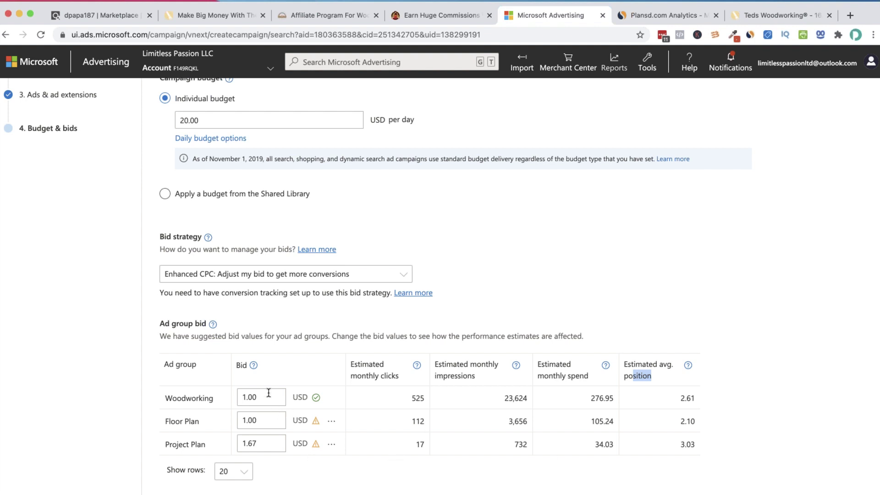
# Enter a bid of 1 for the Woodworking, Floor Plan and Project Plan ad groups
pyautogui.click(236, 393)
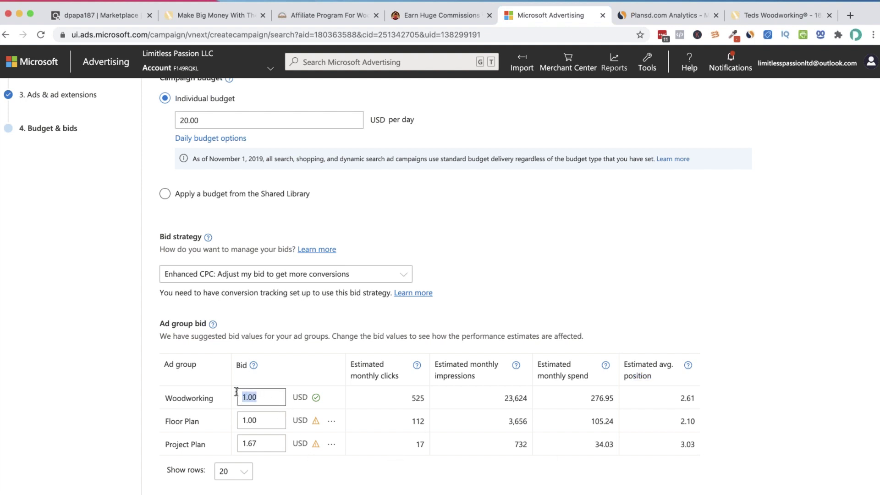
pyautogui.write('1')
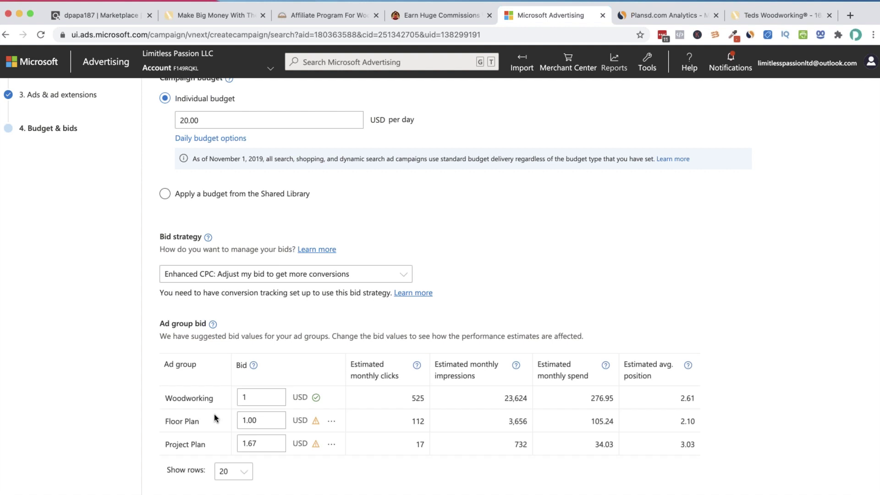
pyautogui.press('Tab')
pyautogui.write('1')
pyautogui.press('Tab')
pyautogui.write('1')
pyautogui.click(211, 387)
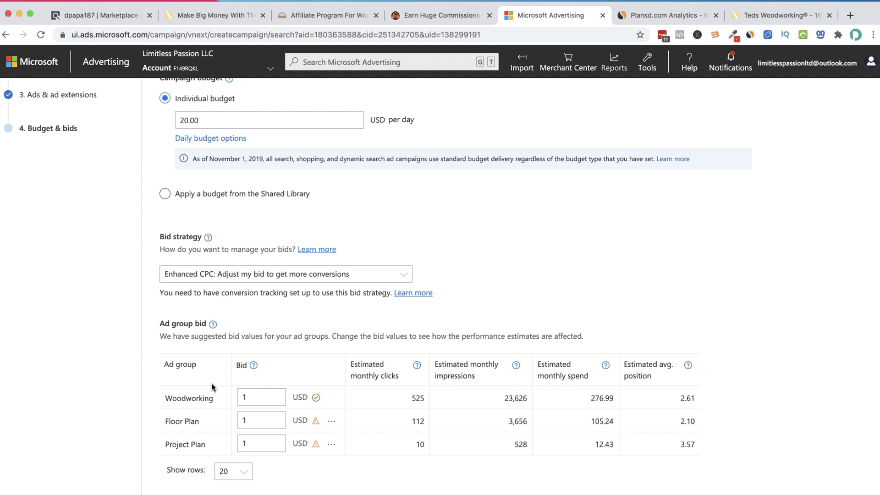
# Lower the Woodworking ad group bid to 0.32
pyautogui.click(261, 397)
pyautogui.press('BackSpace')
pyautogui.write('2')
pyautogui.press('BackSpace')
pyautogui.write('90')
pyautogui.press('BackSpace')
pyautogui.press('BackSpace')
pyautogui.write('0.32')
pyautogui.press('Tab')
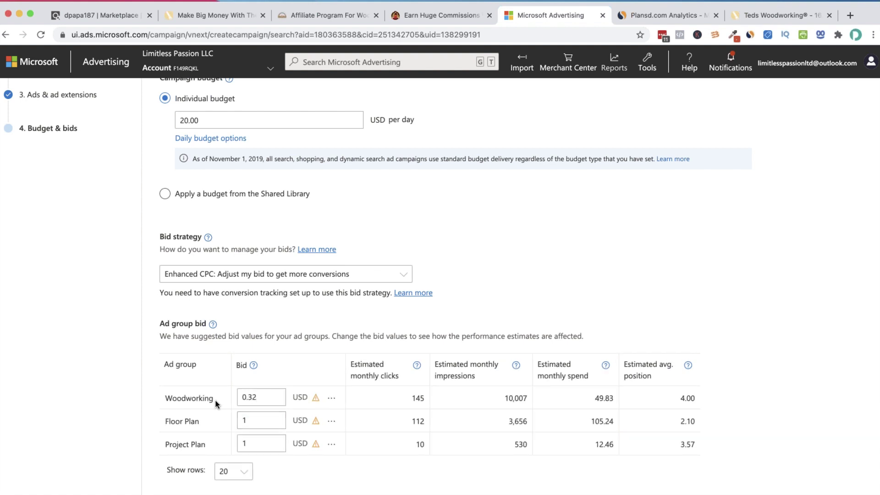
# Lower the Floor Plan and Project Plan bids to 0.32 as well
pyautogui.click(270, 423)
pyautogui.press('BackSpace')
pyautogui.write('0.32')
pyautogui.press('Tab')
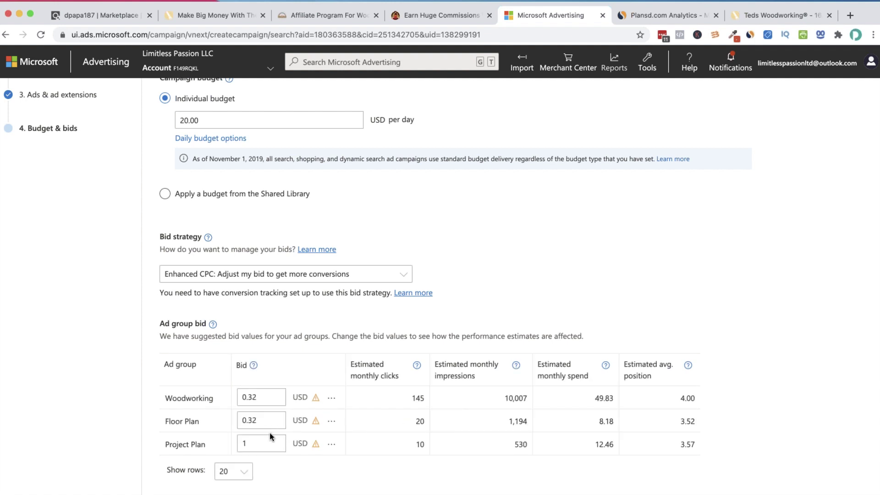
pyautogui.click(269, 442)
pyautogui.press('BackSpace')
pyautogui.write('0.32')
pyautogui.click(250, 414)
# Restore the Woodworking, Floor Plan and Project Plan bids to 1 each
pyautogui.click(411, 398)
pyautogui.click(264, 398)
pyautogui.press('BackSpace')
pyautogui.press('BackSpace')
pyautogui.write('20')
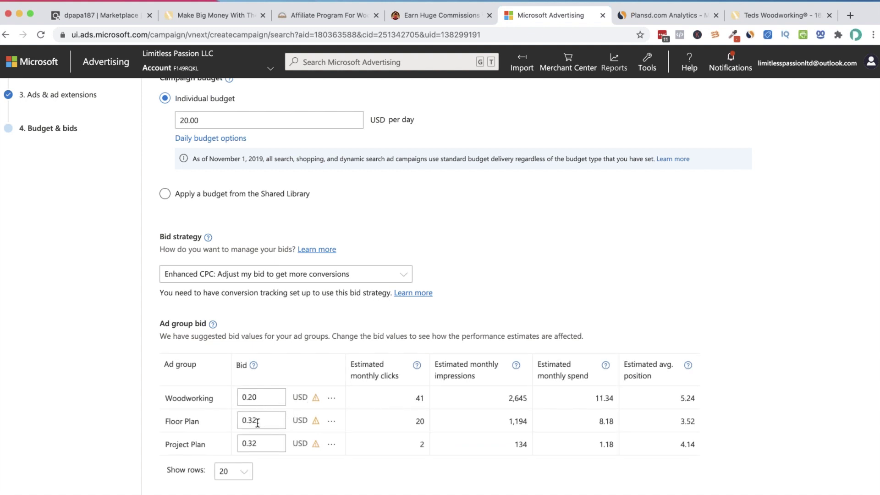
pyautogui.write('2')
pyautogui.press('BackSpace')
pyautogui.write('1')
pyautogui.press('Tab')
pyautogui.write('1')
pyautogui.click(270, 443)
pyautogui.moveTo(269, 443); pyautogui.dragTo(238, 439)
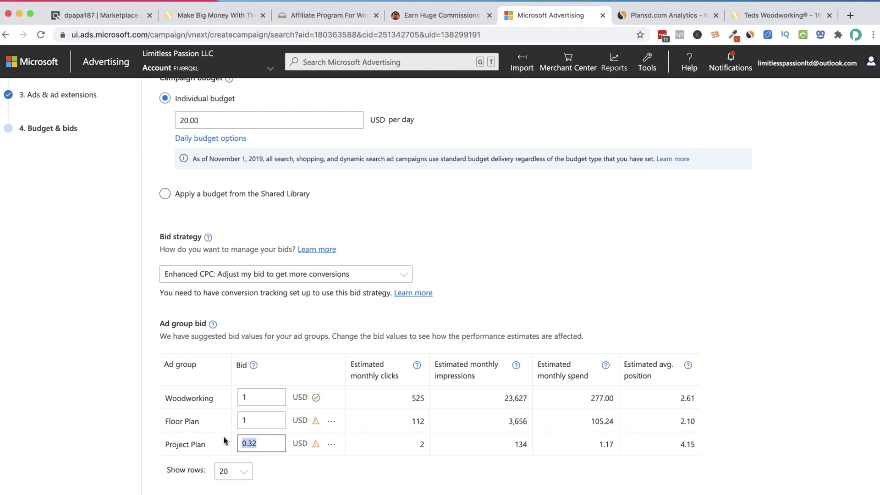
pyautogui.click(225, 441)
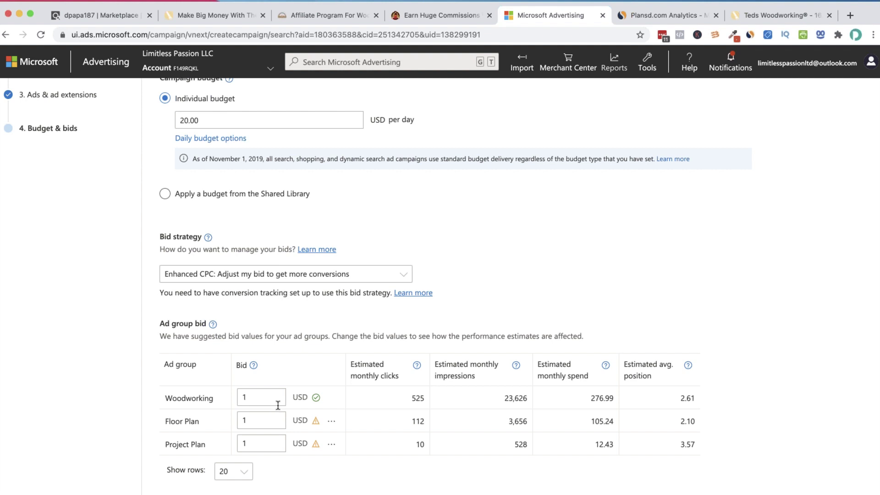
# Check the ClickBank marketplace tab, then return to the campaign's Budget & bids page
pyautogui.scroll(-2, 273, 407)
pyautogui.scroll(-1, 277, 401)
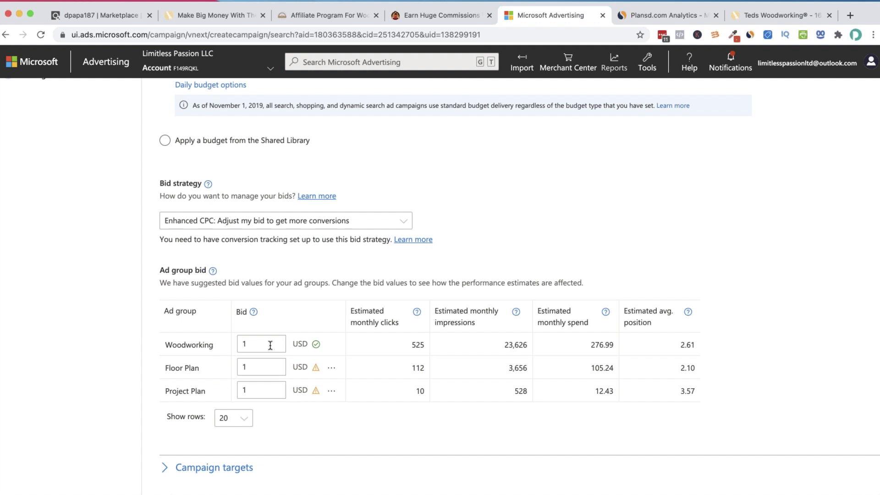
pyautogui.scroll(1, 294, 270)
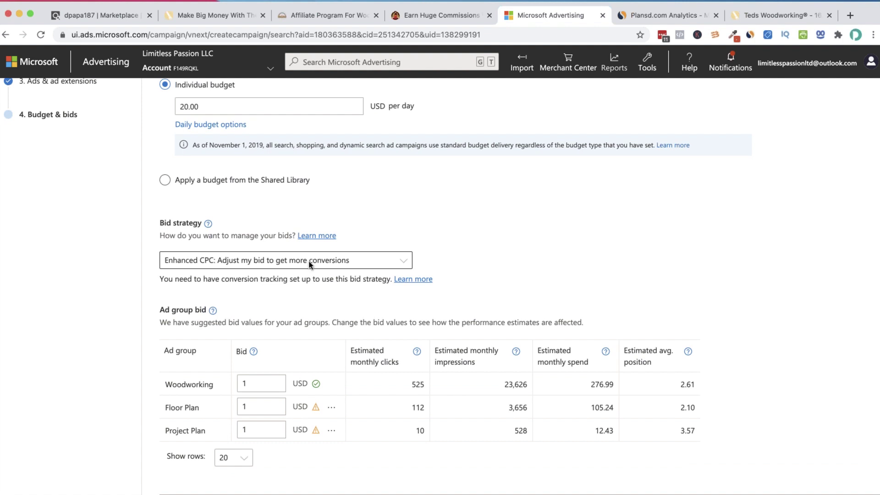
pyautogui.click(107, 14)
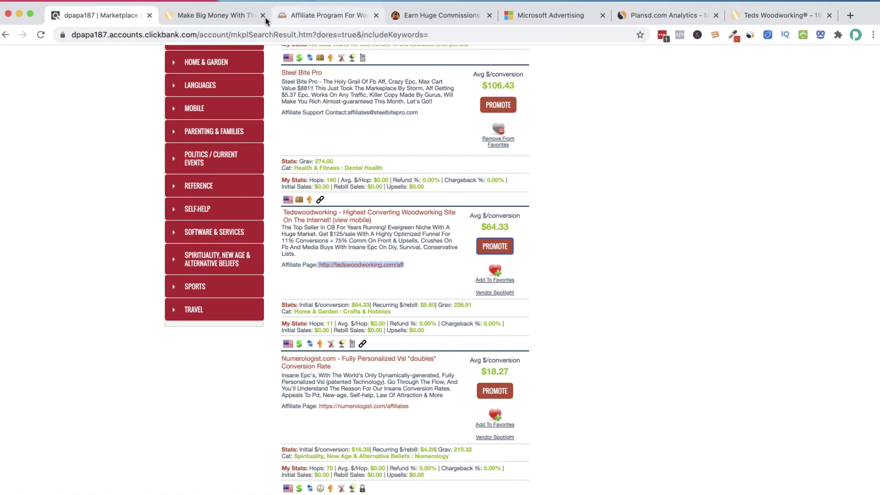
pyautogui.click(545, 18)
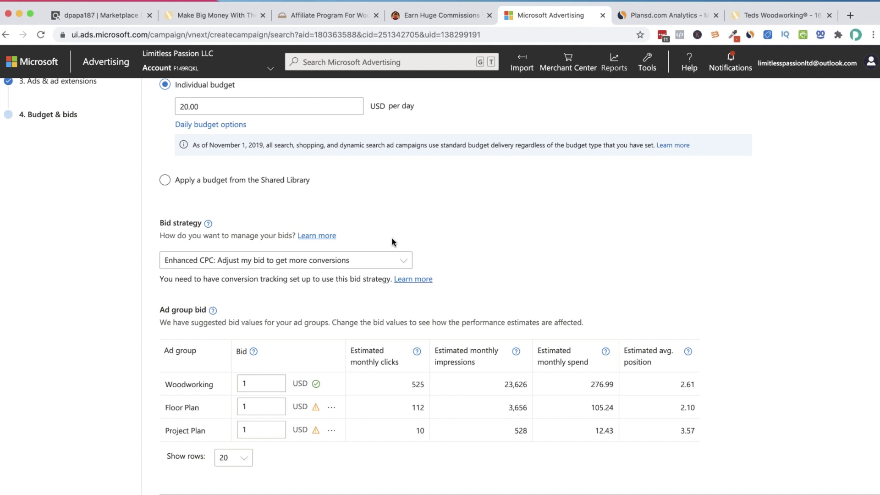
# Change the bid strategy from Enhanced CPC to Target CPA
pyautogui.scroll(2, 391, 238)
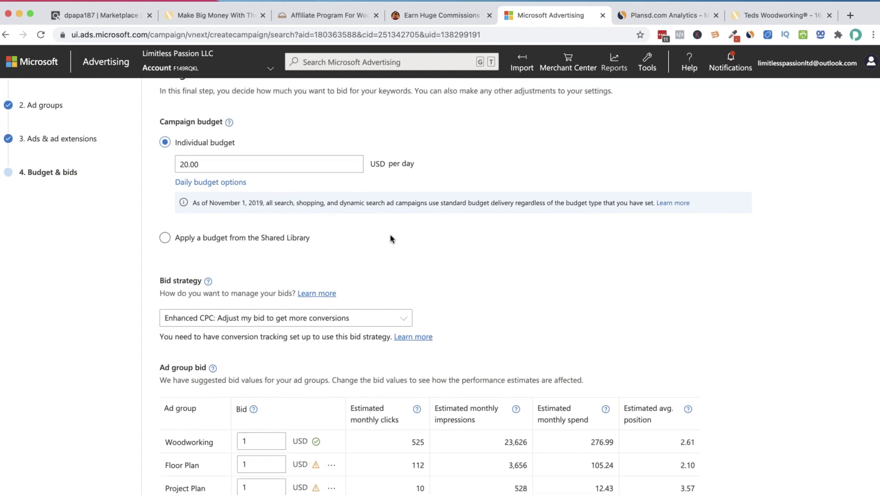
pyautogui.scroll(2, 389, 235)
pyautogui.scroll(-1, 389, 235)
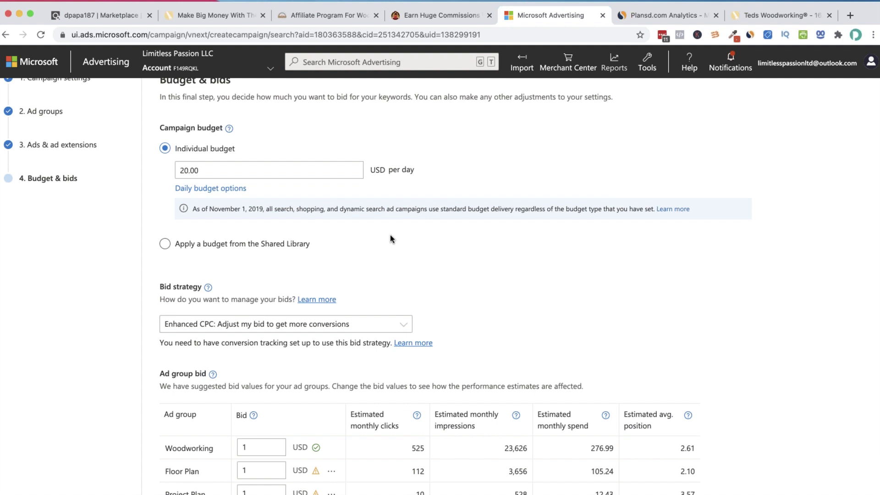
pyautogui.scroll(-1, 312, 344)
pyautogui.click(322, 289)
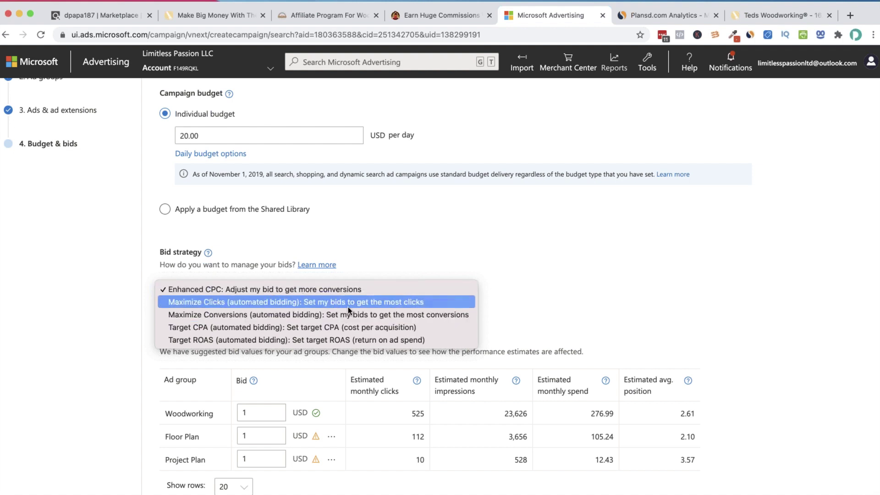
pyautogui.click(329, 327)
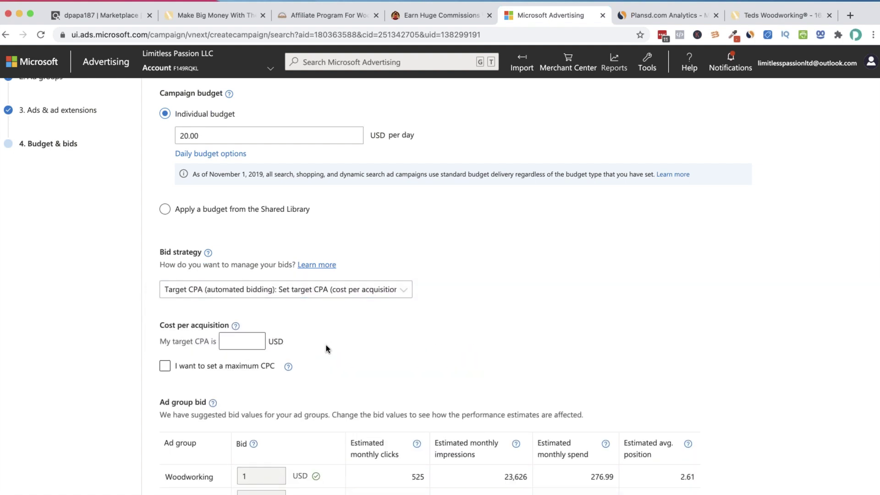
# Enter a 1 USD target CPA and try turning the maximum CPC limit on and off
pyautogui.write('1')
pyautogui.click(211, 362)
pyautogui.click(275, 363)
pyautogui.scroll(-2, 403, 360)
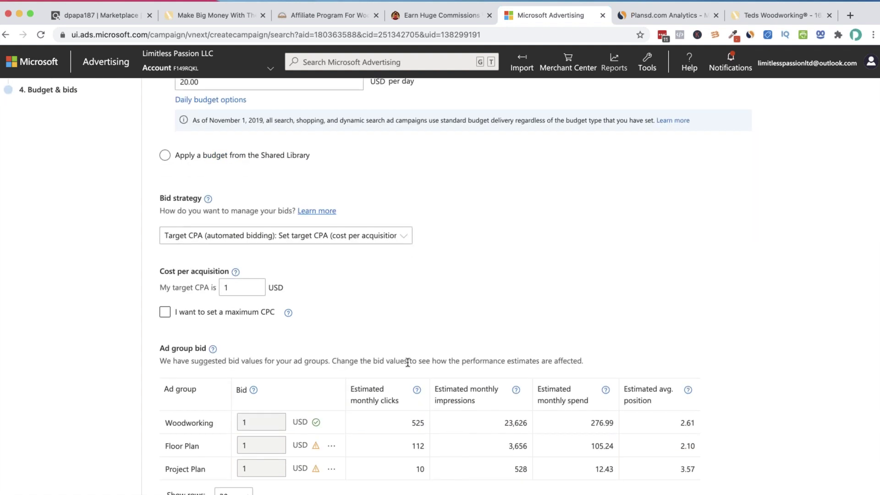
pyautogui.click(165, 311)
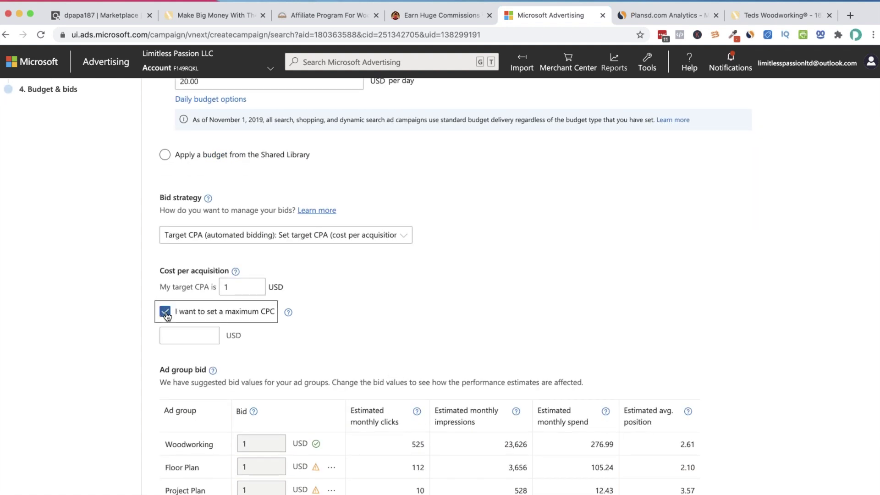
pyautogui.click(206, 333)
pyautogui.click(229, 312)
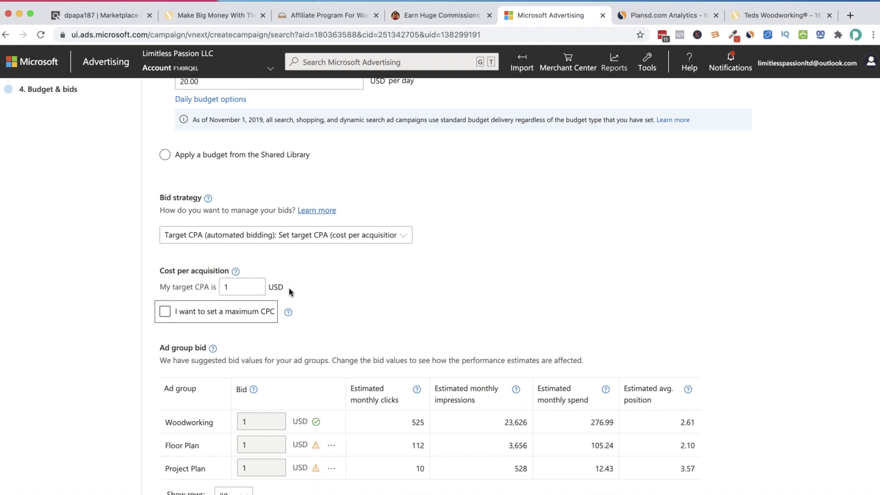
pyautogui.scroll(-2, 350, 331)
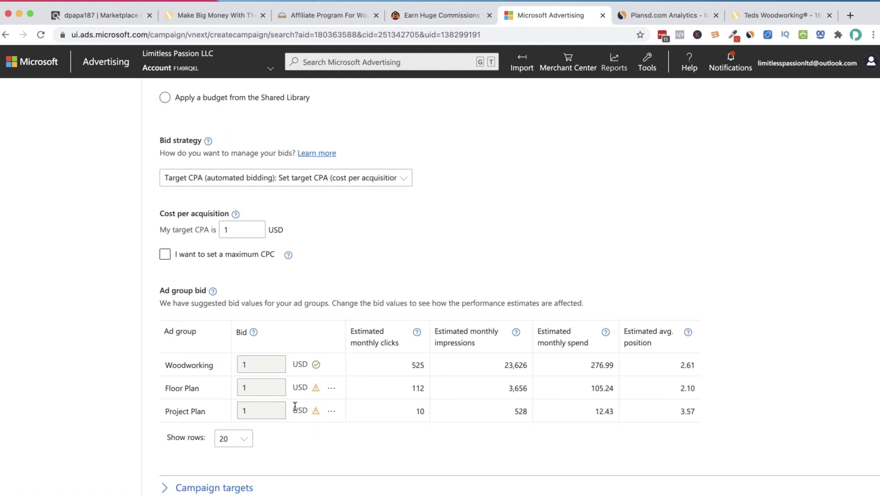
pyautogui.scroll(1, 324, 255)
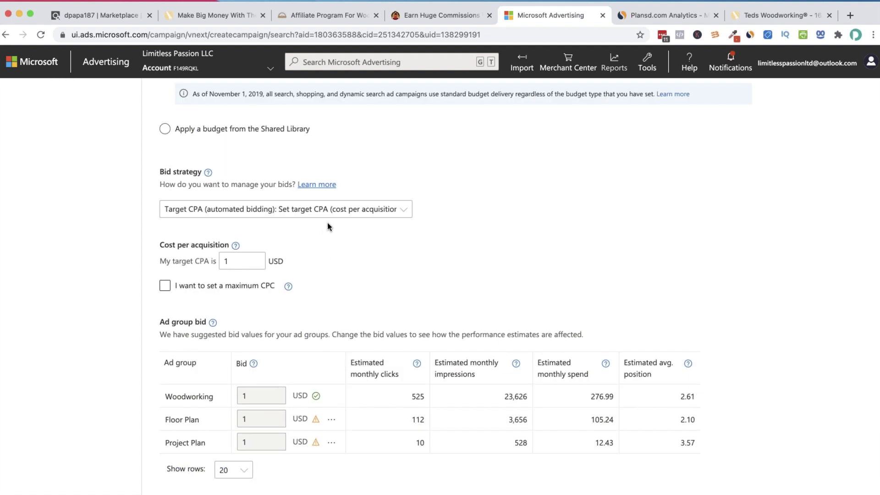
pyautogui.scroll(-6, 348, 284)
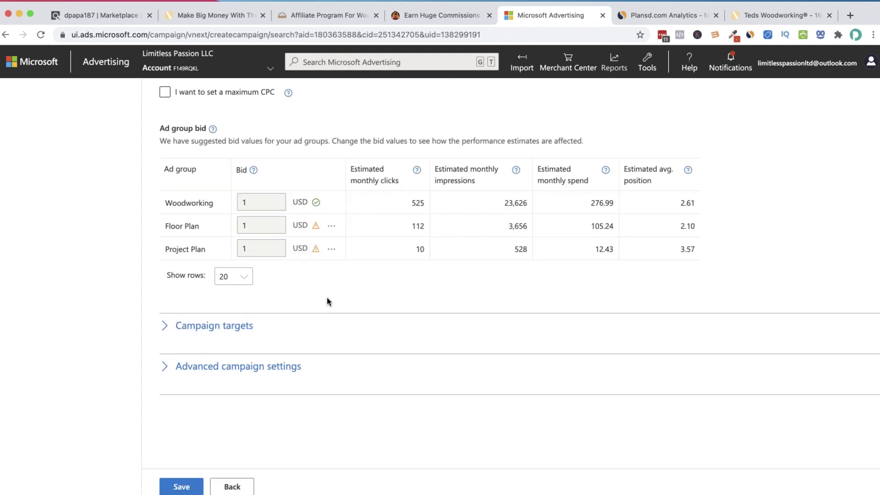
pyautogui.scroll(1, 234, 266)
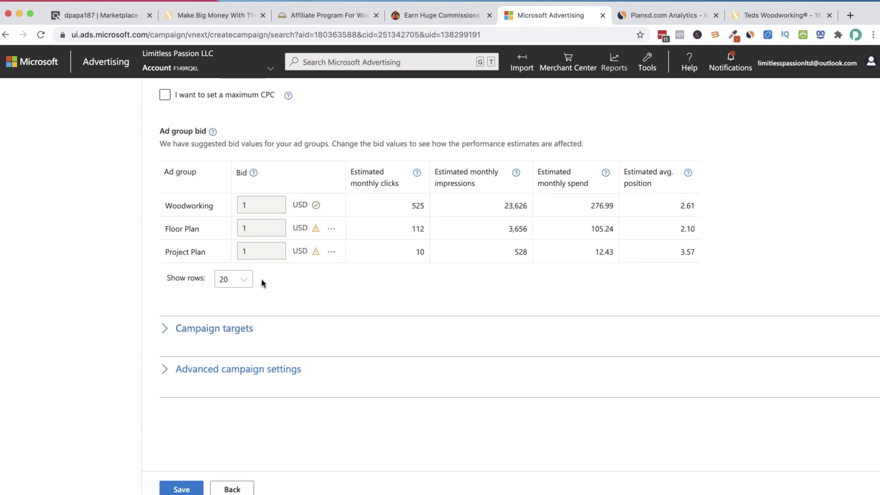
pyautogui.scroll(1, 256, 124)
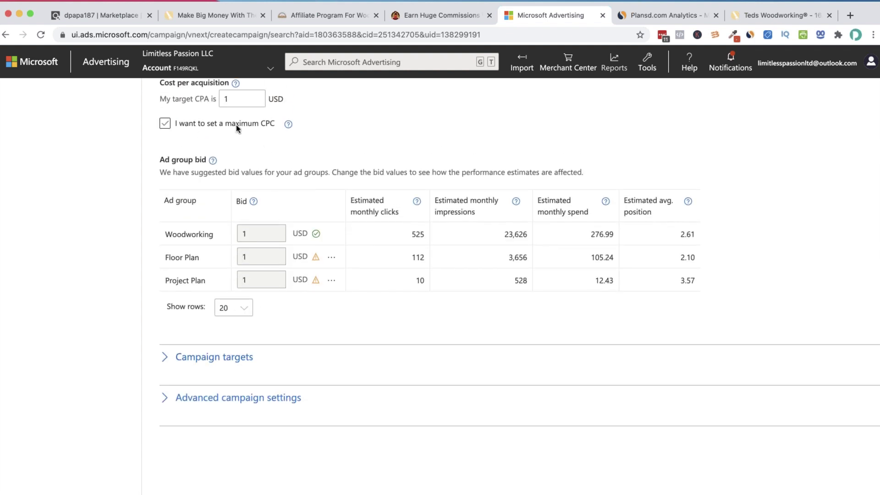
# Read the maximum CPC help, then try a 2 USD maximum CPC
pyautogui.click(288, 124)
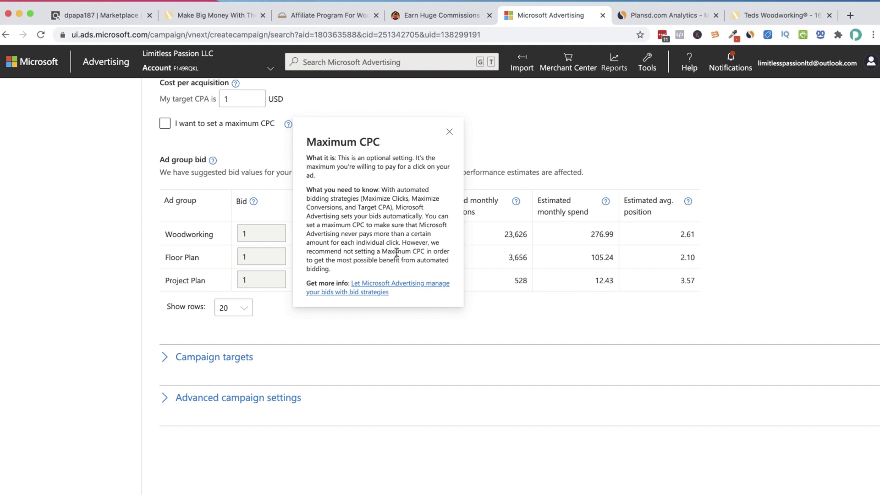
pyautogui.click(449, 132)
pyautogui.click(269, 125)
pyautogui.click(268, 125)
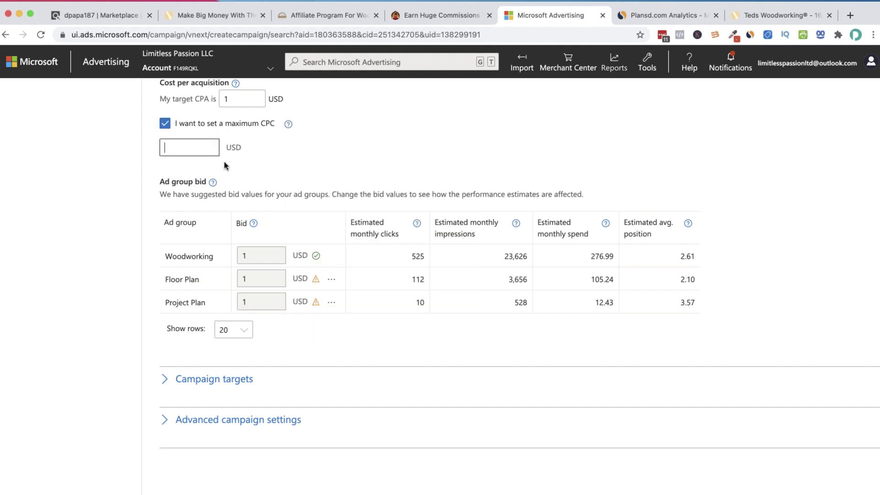
pyautogui.scroll(1, 243, 161)
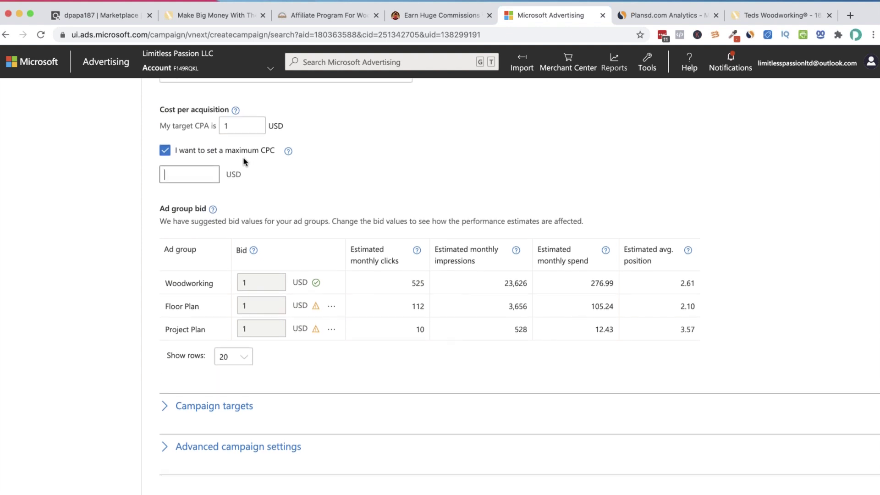
pyautogui.click(249, 125)
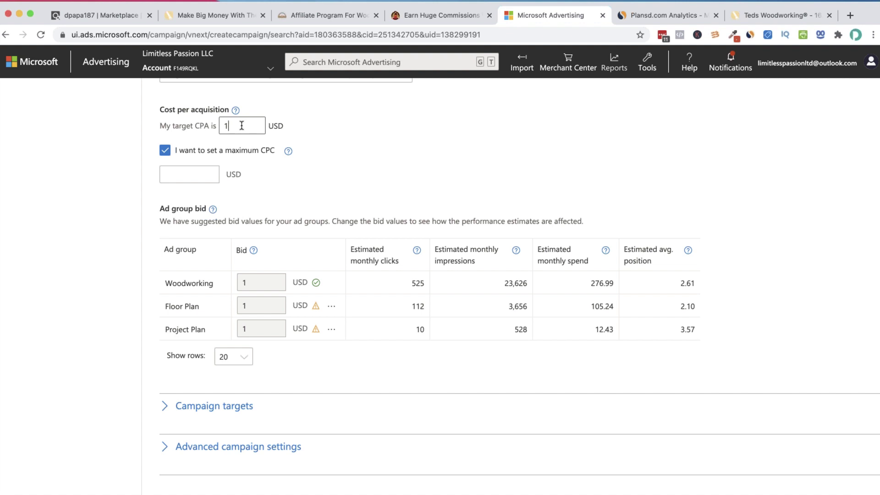
pyautogui.click(205, 170)
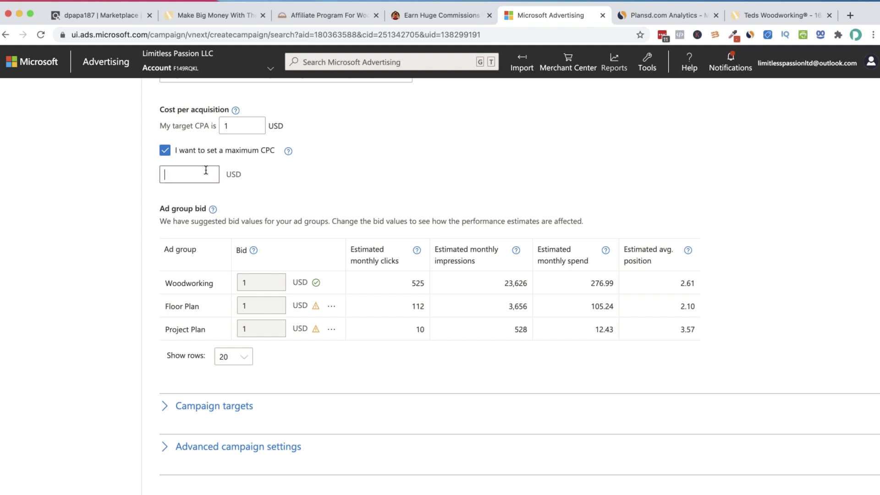
pyautogui.write('2')
pyautogui.click(281, 176)
# Turn the maximum CPC limit off and switch the bid strategy to Maximize Conversions
pyautogui.click(172, 154)
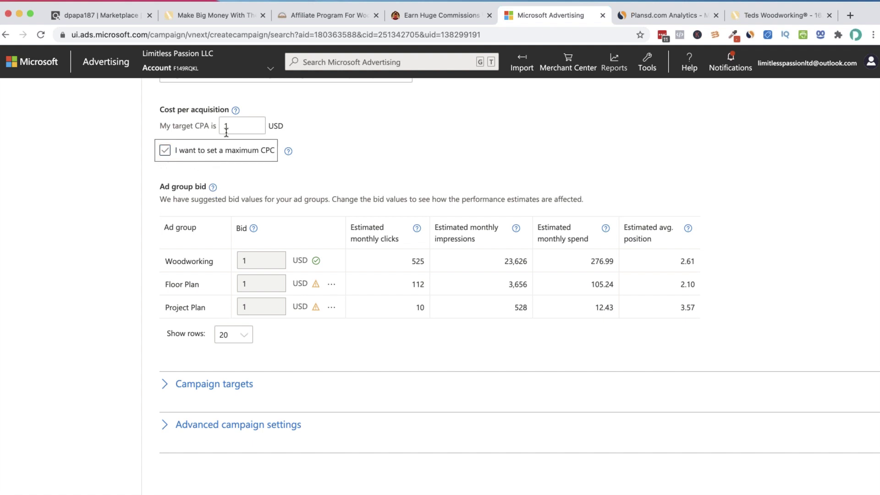
pyautogui.click(295, 131)
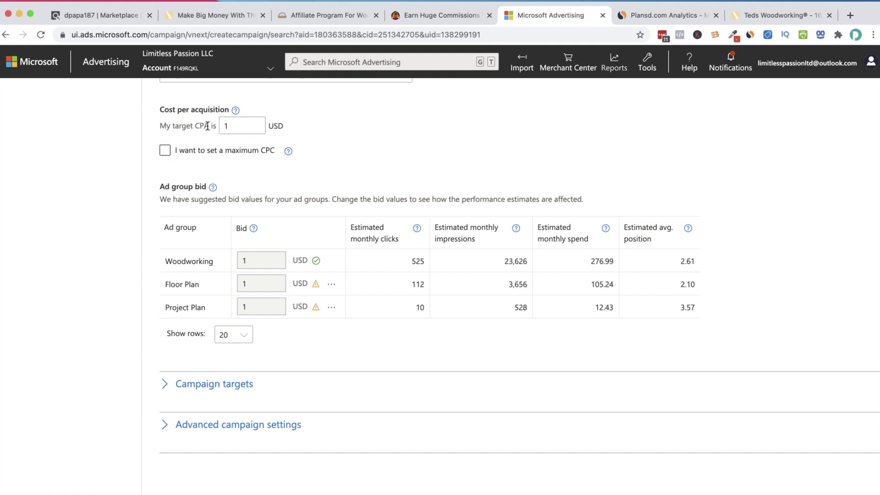
pyautogui.scroll(2, 234, 121)
pyautogui.click(274, 113)
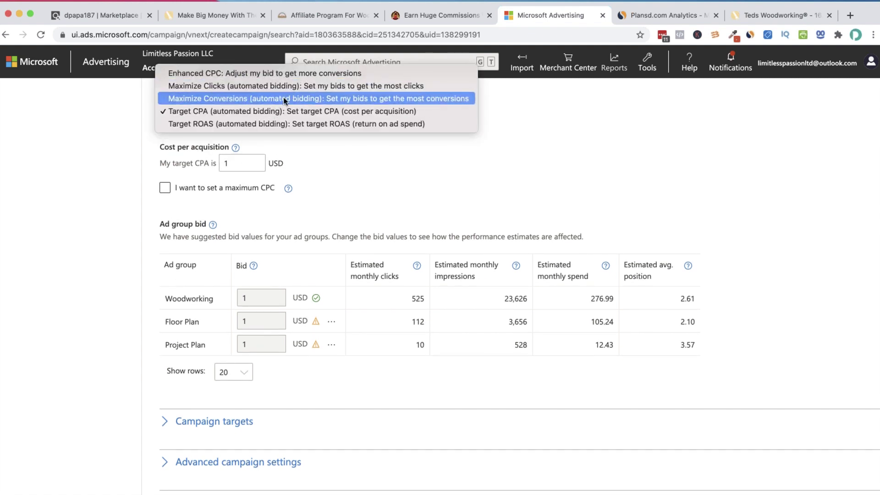
pyautogui.click(283, 98)
# Tick 'I want to set a maximum CPC' and change the amount from 2 to 1 USD
pyautogui.scroll(3, 320, 147)
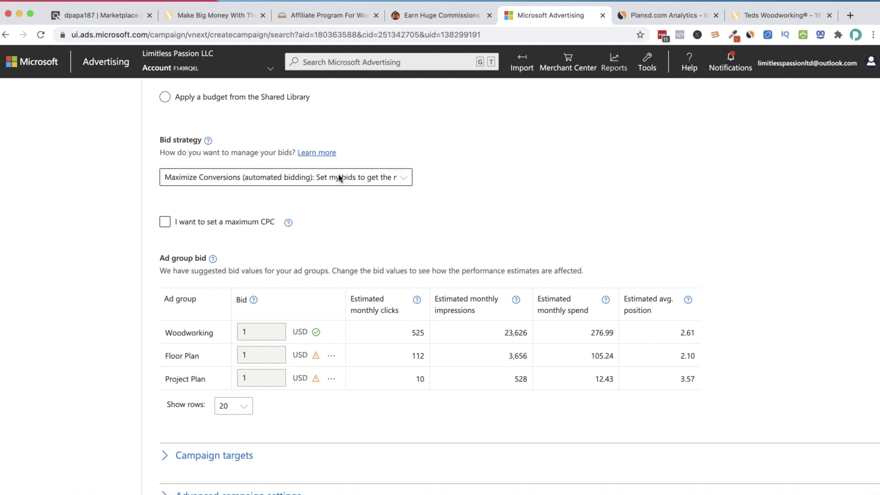
pyautogui.click(165, 222)
pyautogui.click(179, 246)
pyautogui.write('2')
pyautogui.press('BackSpace')
pyautogui.write('1')
pyautogui.click(323, 238)
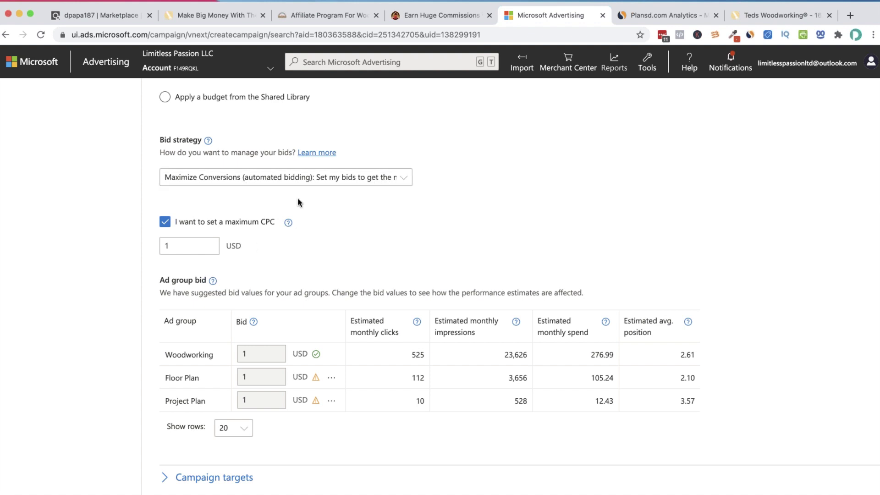
pyautogui.scroll(-3, 298, 202)
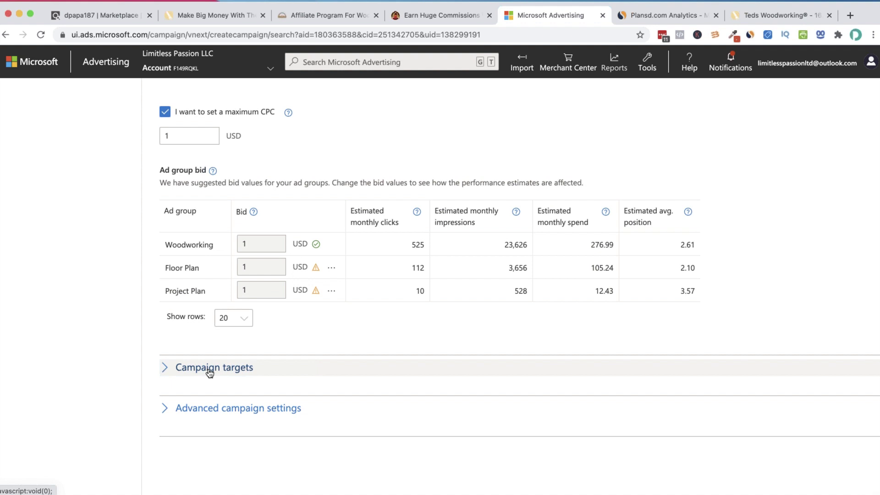
pyautogui.scroll(3, 255, 141)
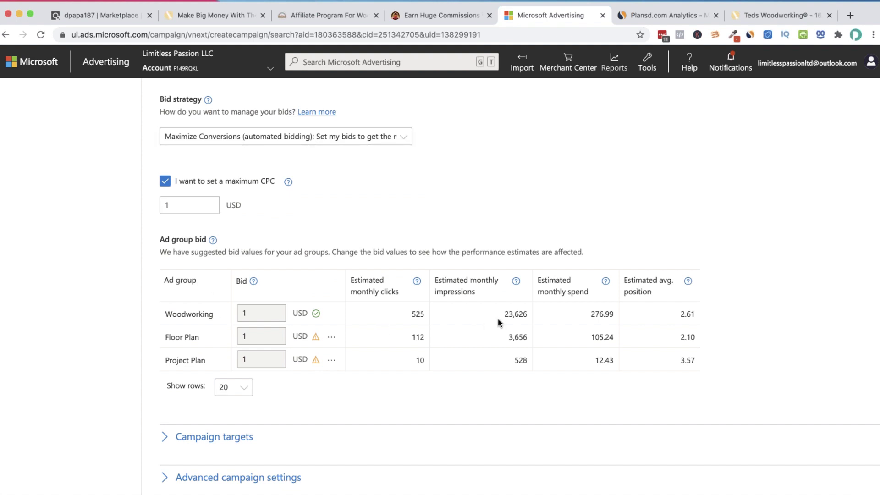
pyautogui.scroll(-3, 492, 321)
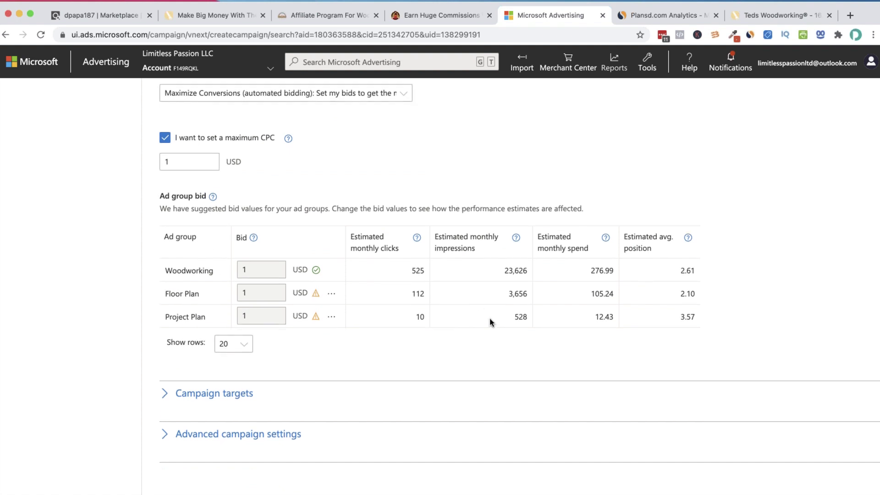
pyautogui.scroll(-2, 210, 362)
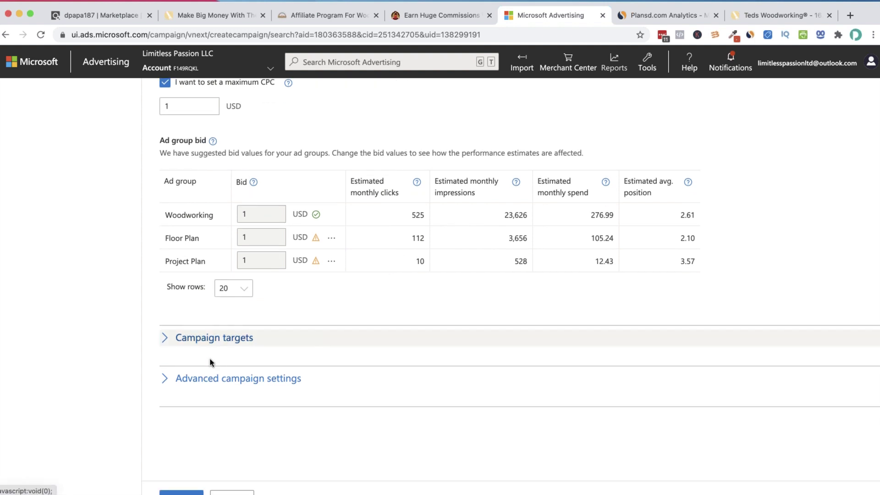
# Expand Campaign targets and Advanced campaign settings, then open Edit target categories
pyautogui.click(192, 338)
pyautogui.scroll(-4, 223, 338)
pyautogui.scroll(-2, 220, 243)
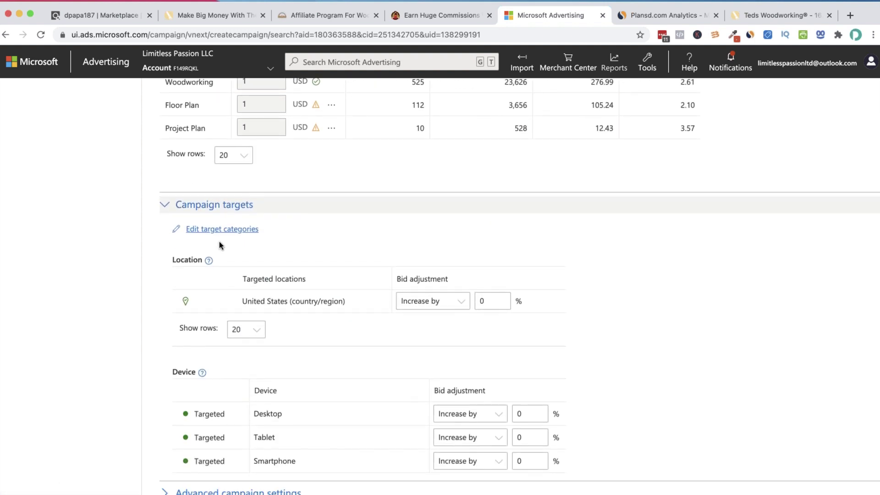
pyautogui.scroll(-2, 247, 284)
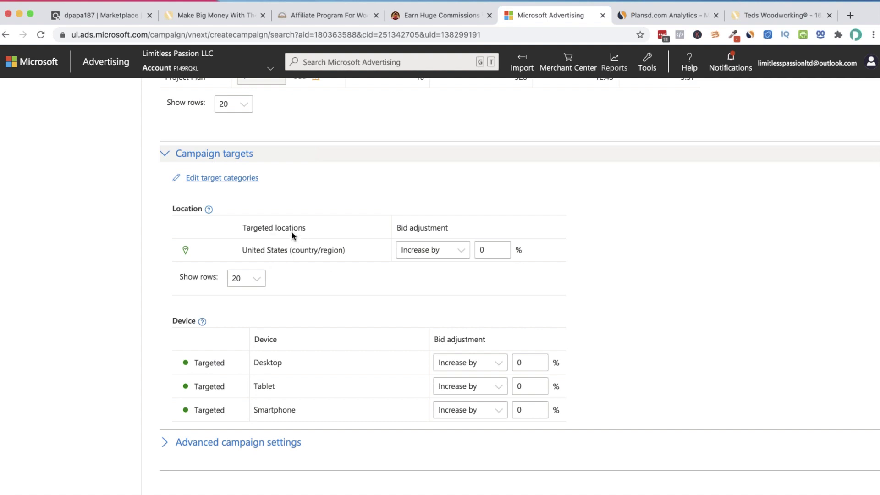
pyautogui.scroll(-2, 545, 305)
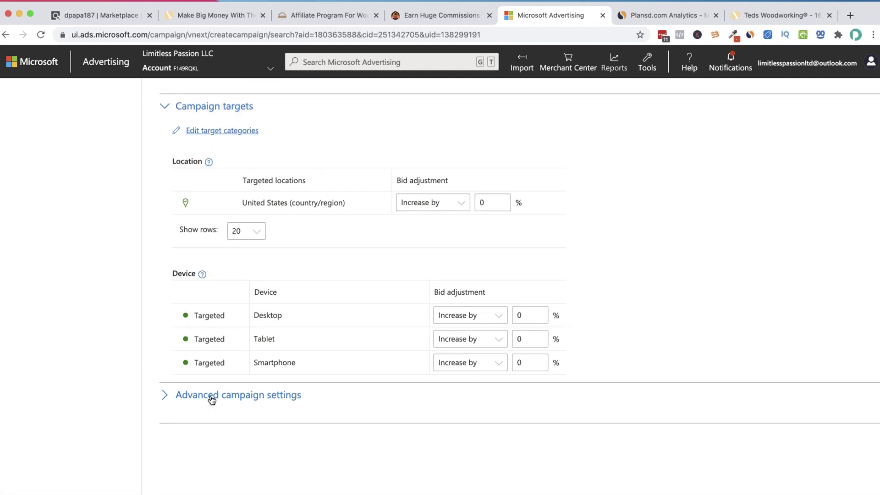
pyautogui.click(211, 394)
pyautogui.scroll(-6, 261, 382)
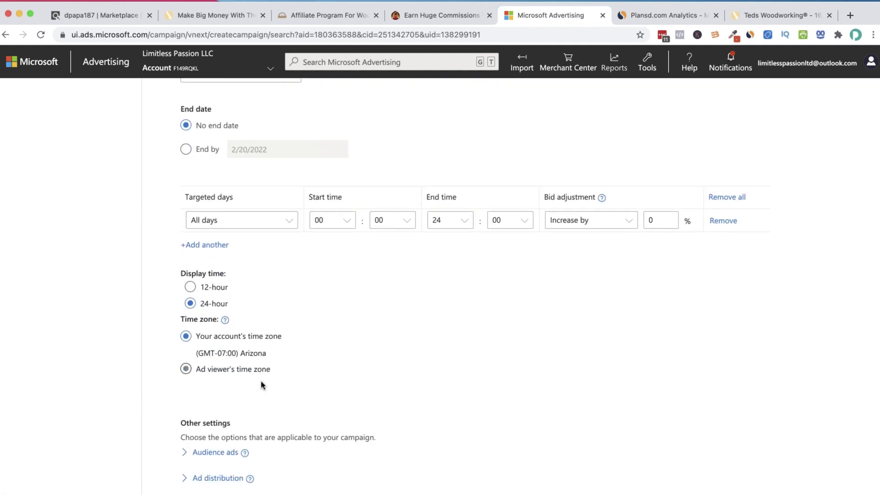
pyautogui.scroll(9, 260, 381)
pyautogui.scroll(3, 240, 245)
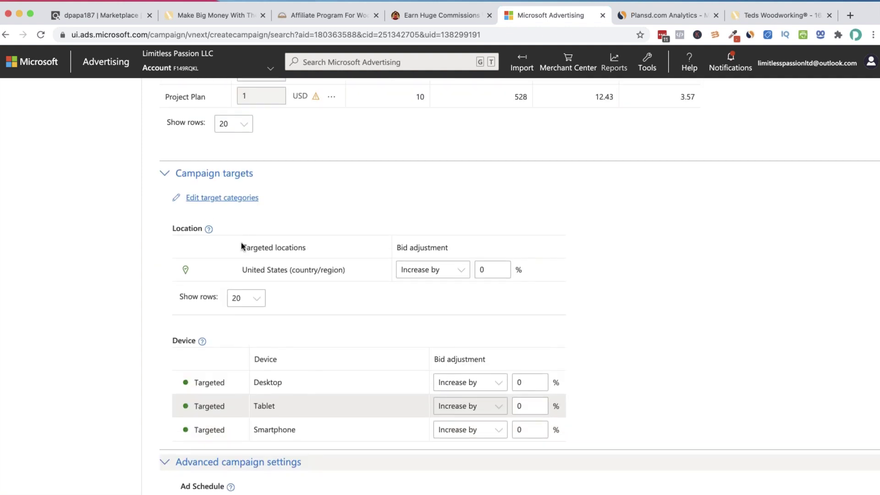
pyautogui.click(219, 243)
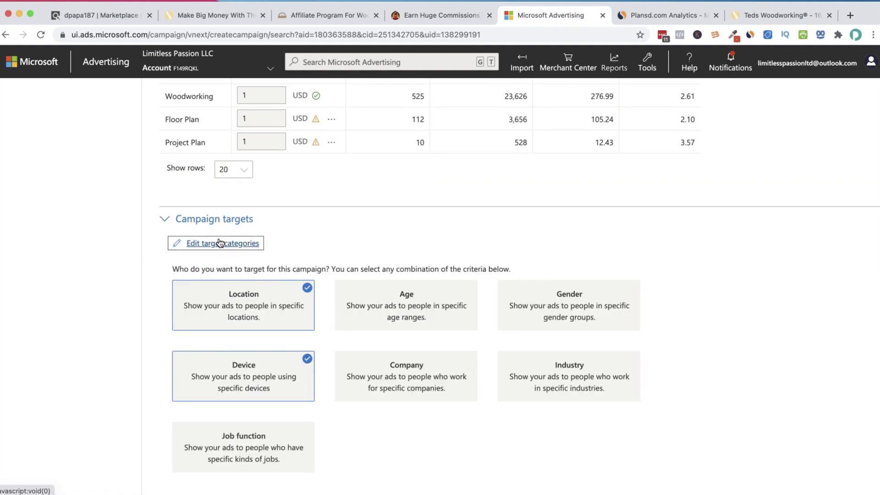
# Select the Age and Gender category tiles so their bid adjustment tables appear
pyautogui.click(233, 242)
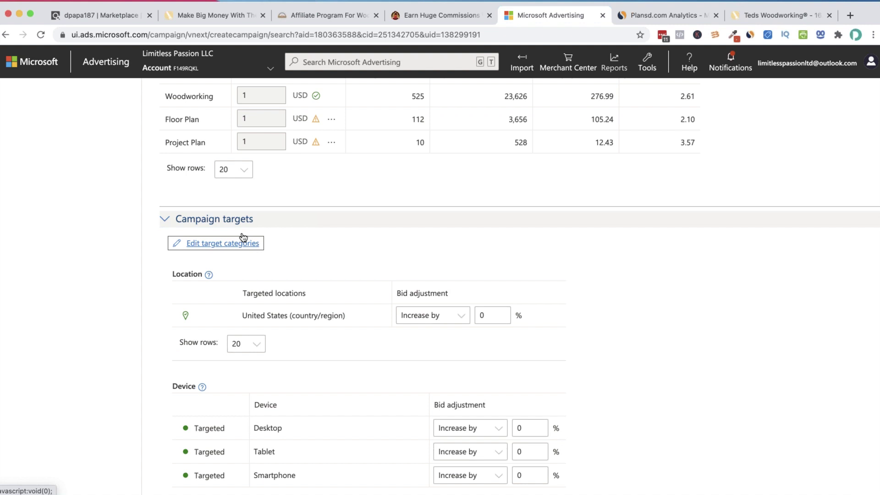
pyautogui.click(201, 248)
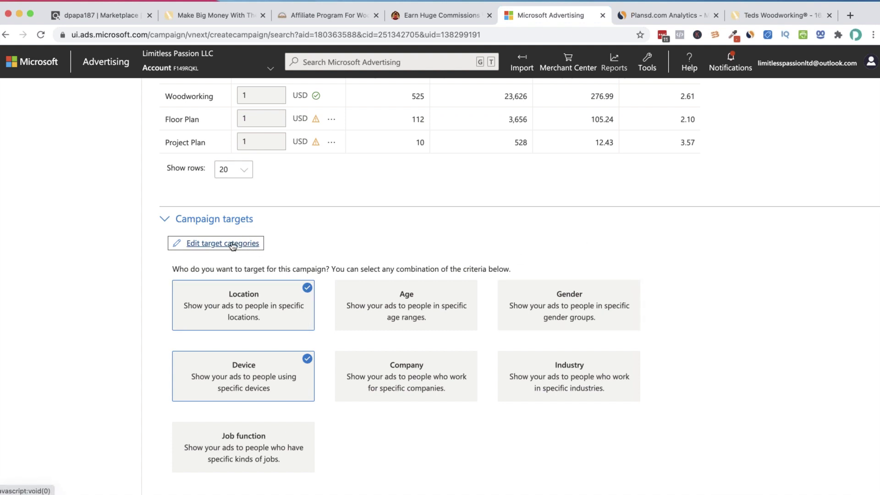
pyautogui.click(432, 298)
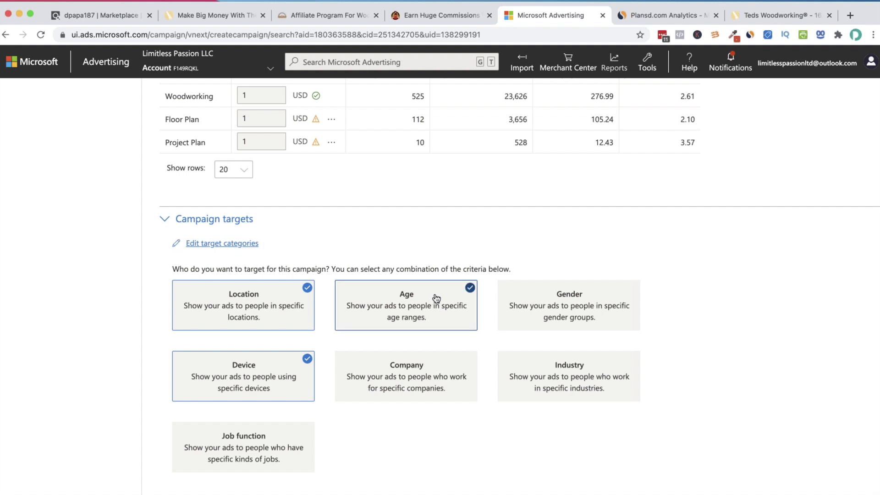
pyautogui.click(624, 305)
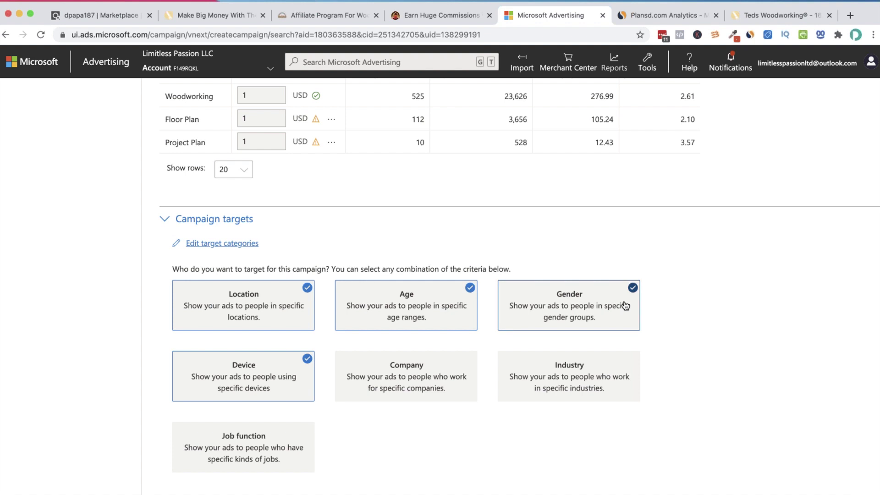
pyautogui.scroll(-3, 455, 367)
pyautogui.scroll(-2, 432, 321)
pyautogui.scroll(3, 432, 320)
pyautogui.scroll(-4, 355, 300)
pyautogui.scroll(-3, 359, 308)
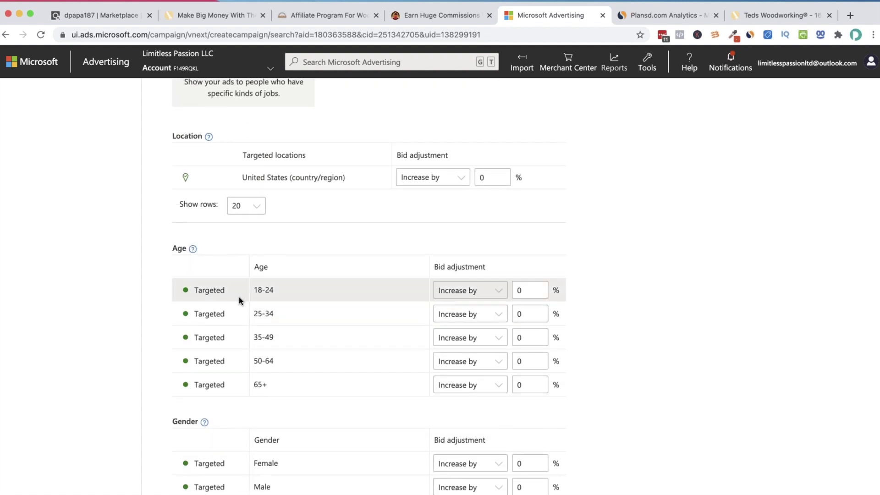
# Set ages 18-24 and 25-34 to decrease bids by 90%
pyautogui.click(493, 292)
pyautogui.click(488, 301)
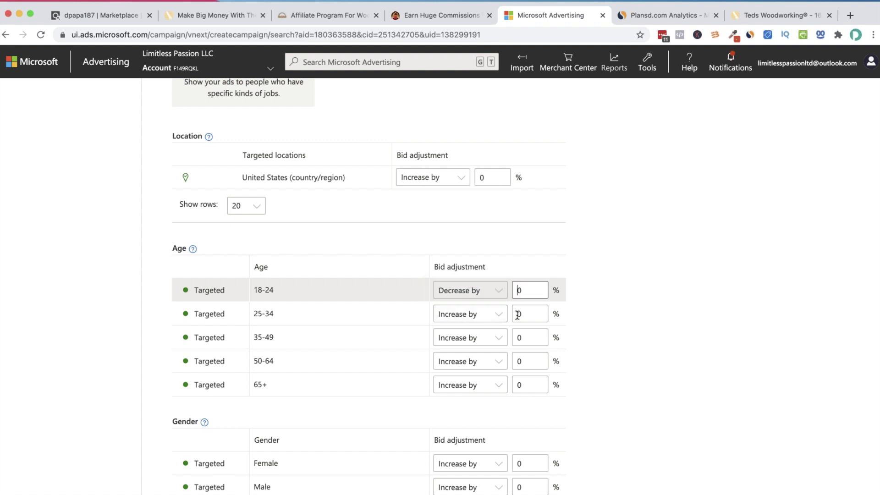
pyautogui.click(516, 296)
pyautogui.write('9')
pyautogui.click(470, 313)
pyautogui.click(471, 313)
pyautogui.click(472, 314)
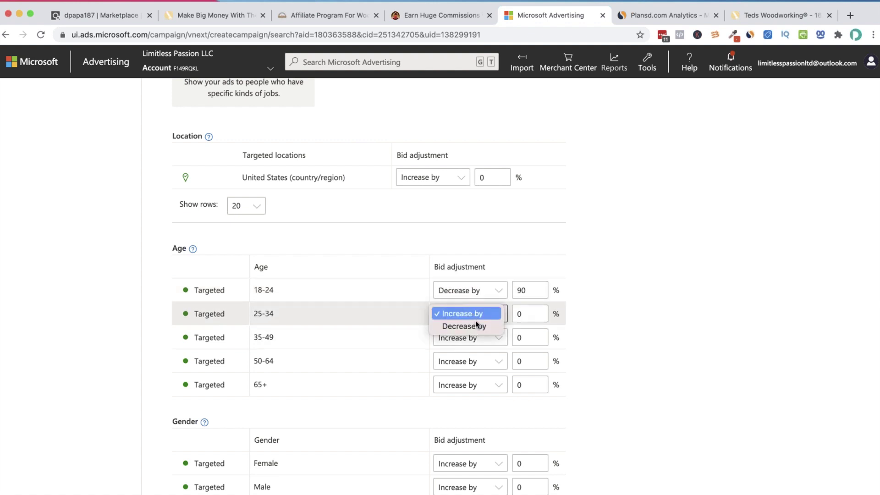
pyautogui.click(475, 325)
pyautogui.click(516, 314)
pyautogui.write('9')
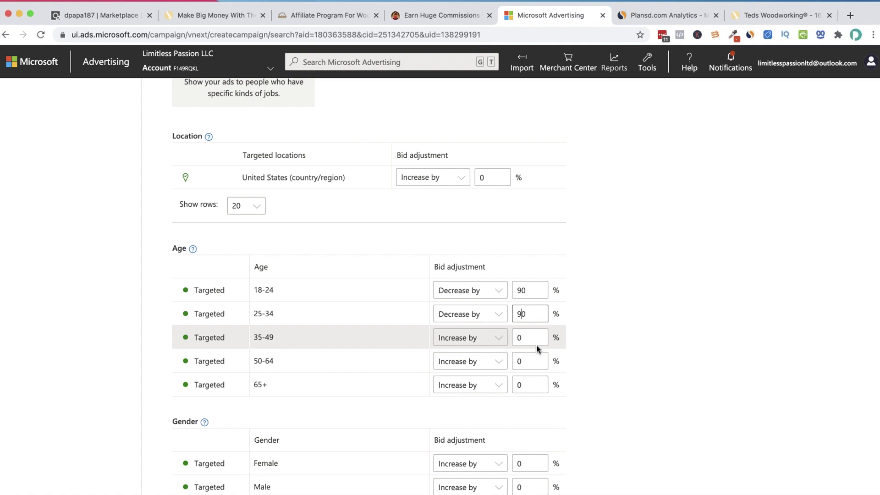
# Set ages 35-49, 50-64 and 65+ to increase bids by 90%
pyautogui.click(515, 343)
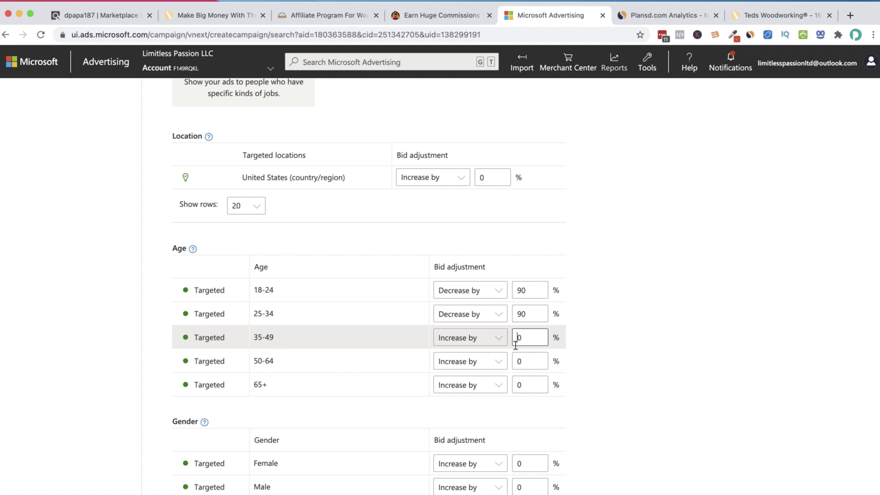
pyautogui.write('9')
pyautogui.click(516, 366)
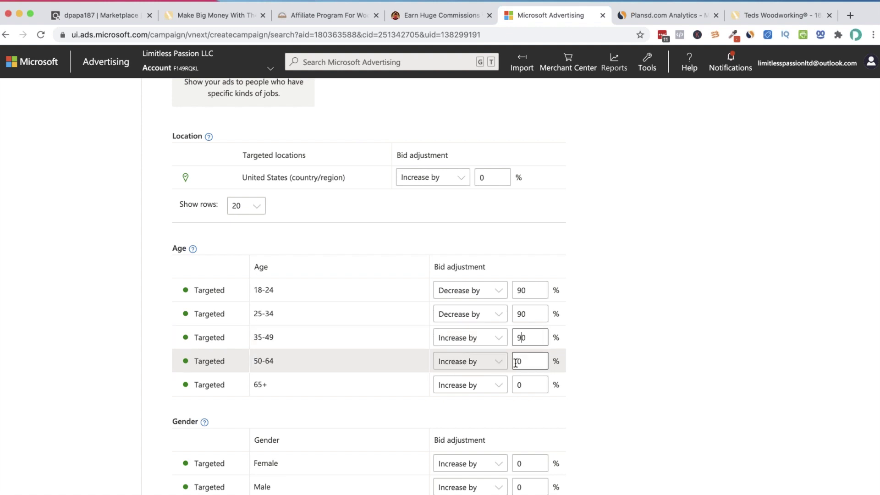
pyautogui.write('9')
pyautogui.click(518, 384)
pyautogui.click(517, 383)
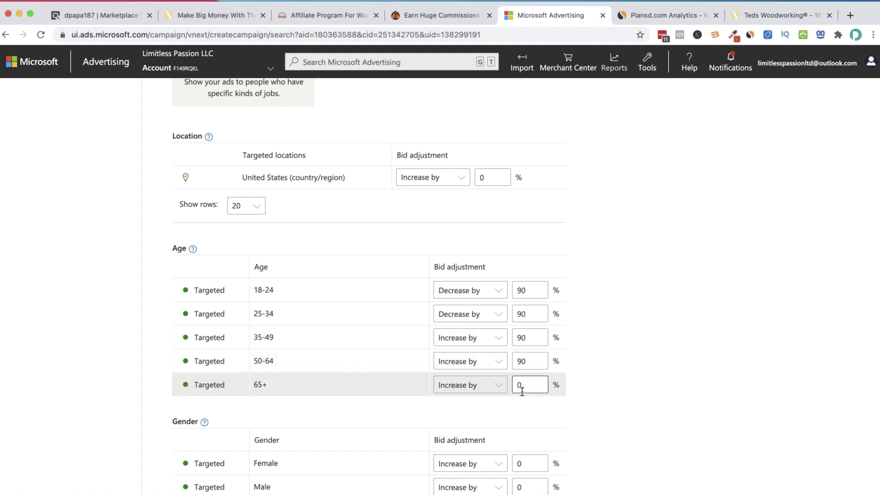
pyautogui.write('9')
pyautogui.click(520, 362)
pyautogui.scroll(-2, 519, 364)
pyautogui.scroll(-1, 518, 366)
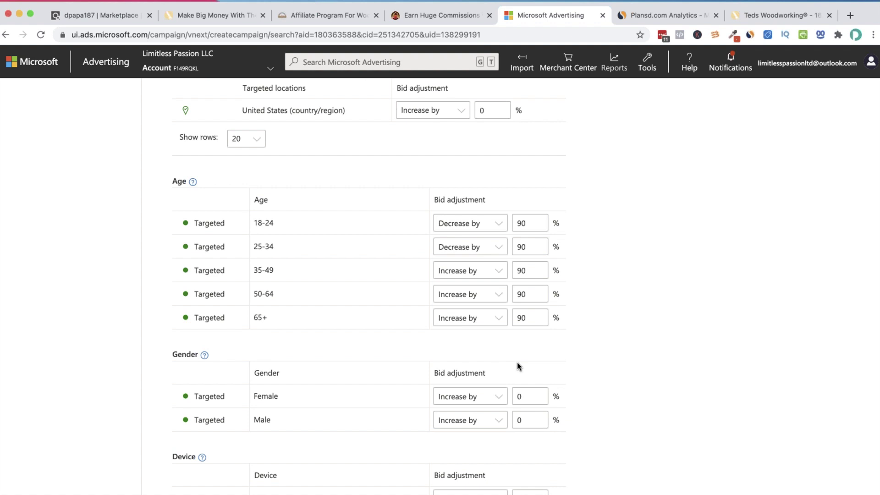
# Adjust the gender bids, raising Male bids by 90%
pyautogui.scroll(-2, 517, 362)
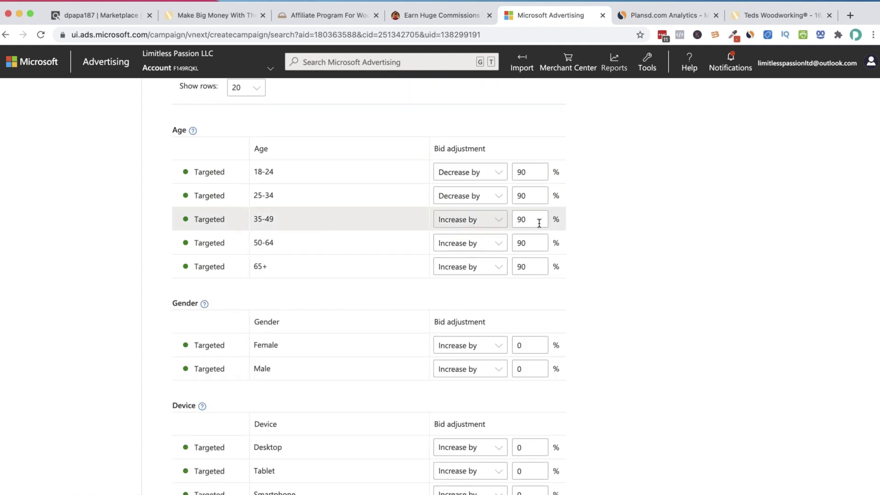
pyautogui.click(481, 344)
pyautogui.click(477, 358)
pyautogui.click(513, 351)
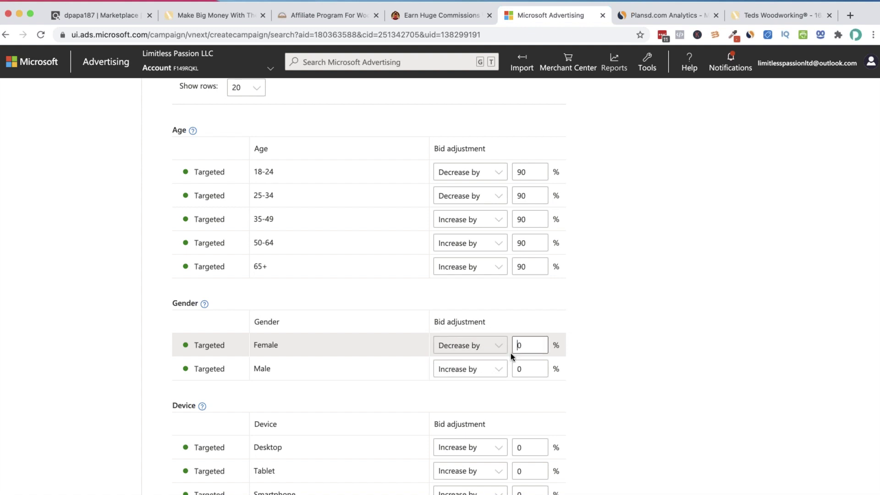
pyautogui.write('9')
pyautogui.click(489, 367)
pyautogui.click(514, 369)
pyautogui.write('9')
pyautogui.scroll(-2, 572, 334)
pyautogui.doubleClick(521, 290)
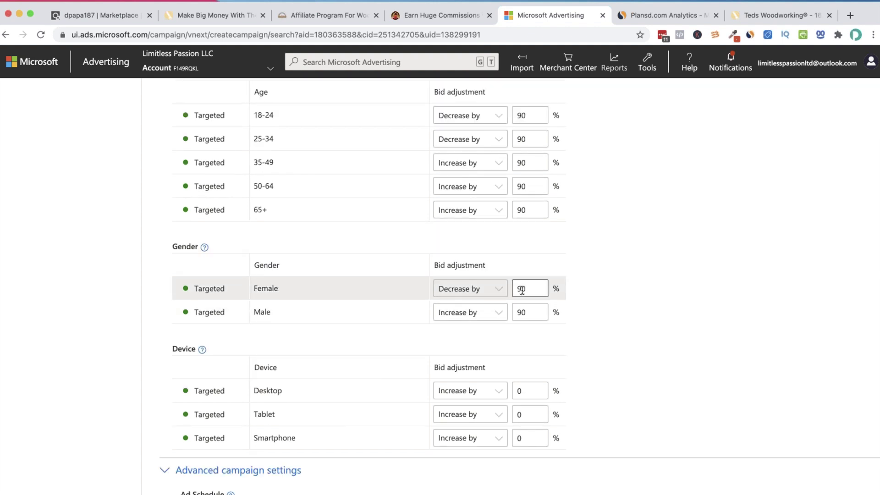
pyautogui.press('Right')
pyautogui.write('0')
pyautogui.click(531, 316)
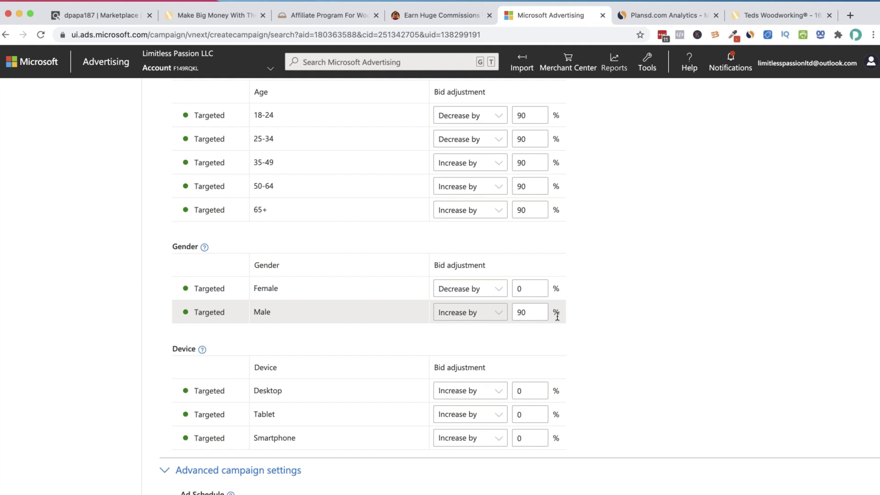
# Review the 18-24 age bid percentage
pyautogui.scroll(1, 556, 314)
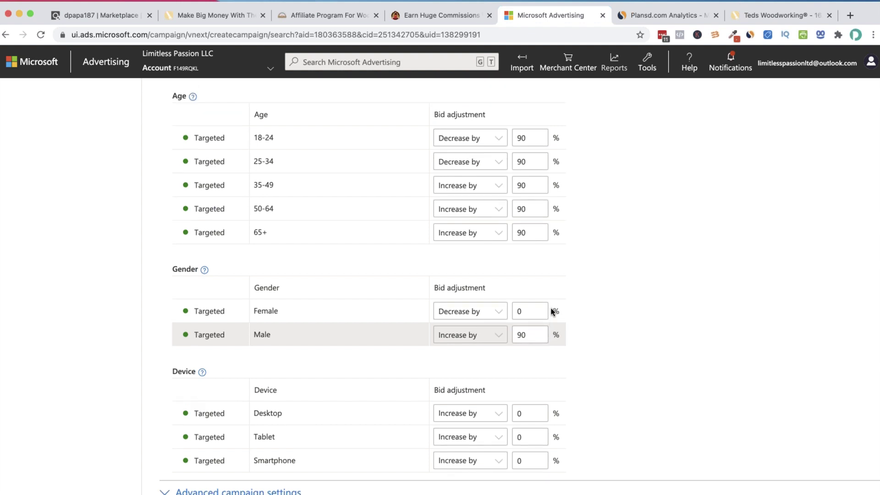
pyautogui.scroll(-1, 548, 206)
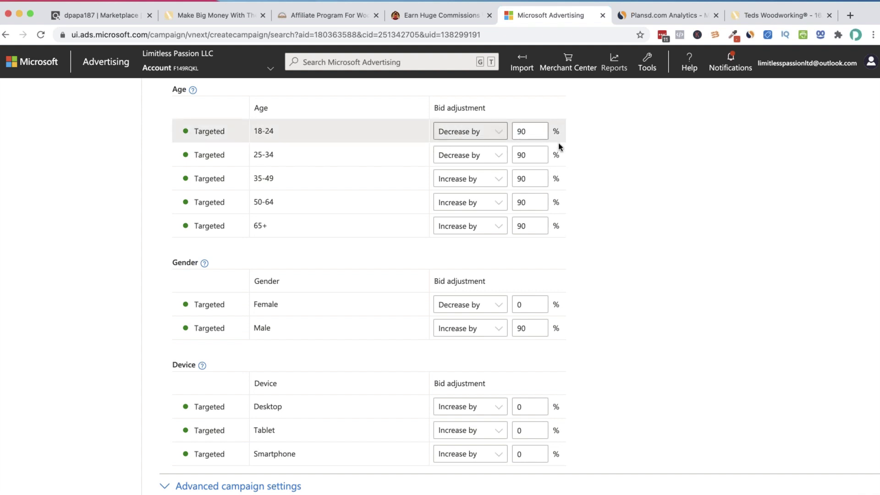
pyautogui.scroll(-1, 556, 157)
pyautogui.doubleClick(544, 102)
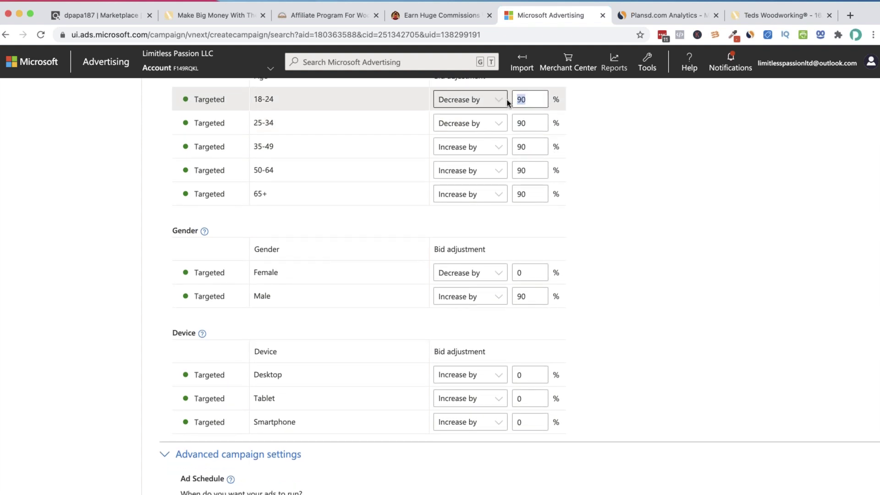
pyautogui.scroll(-3, 568, 224)
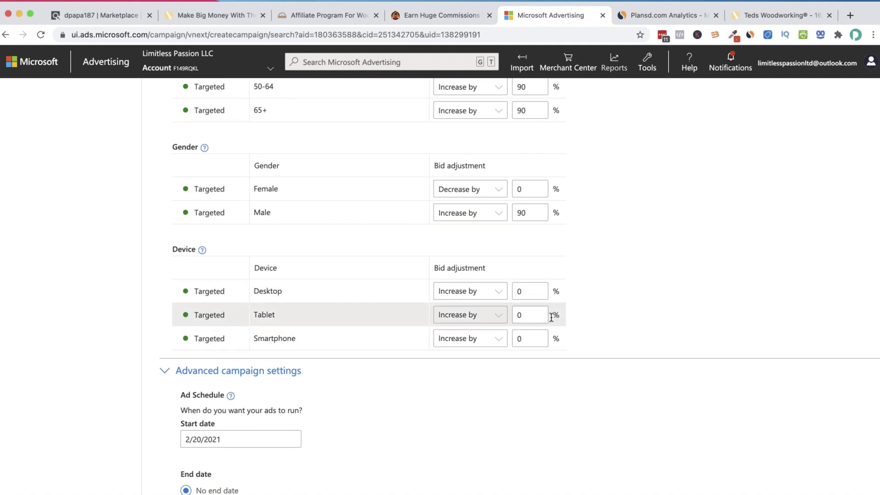
# Set Desktop to increase bids 90%, and Tablet and Smartphone to decrease 90%
pyautogui.click(494, 340)
pyautogui.click(494, 349)
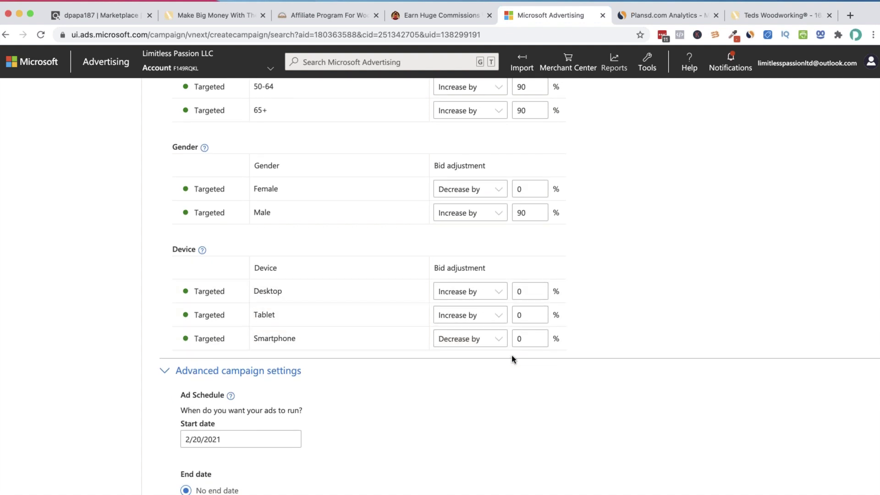
pyautogui.click(496, 323)
pyautogui.click(481, 326)
pyautogui.click(514, 316)
pyautogui.write('9')
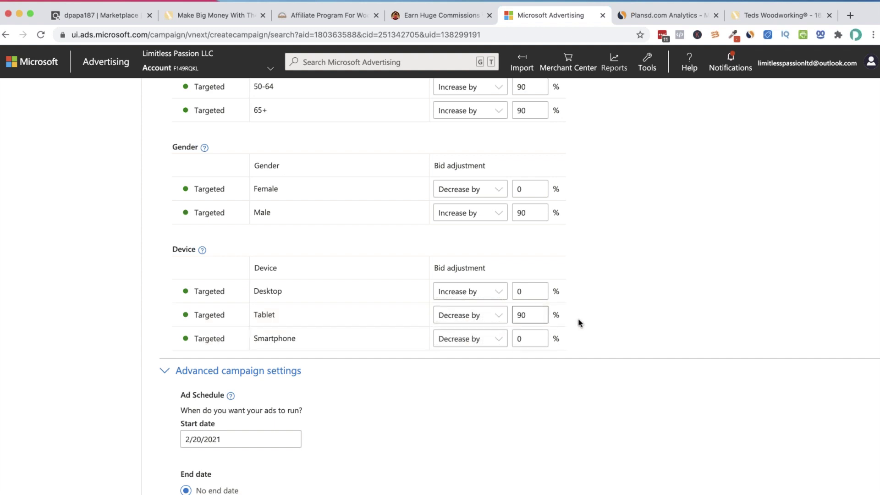
pyautogui.click(481, 293)
pyautogui.click(513, 296)
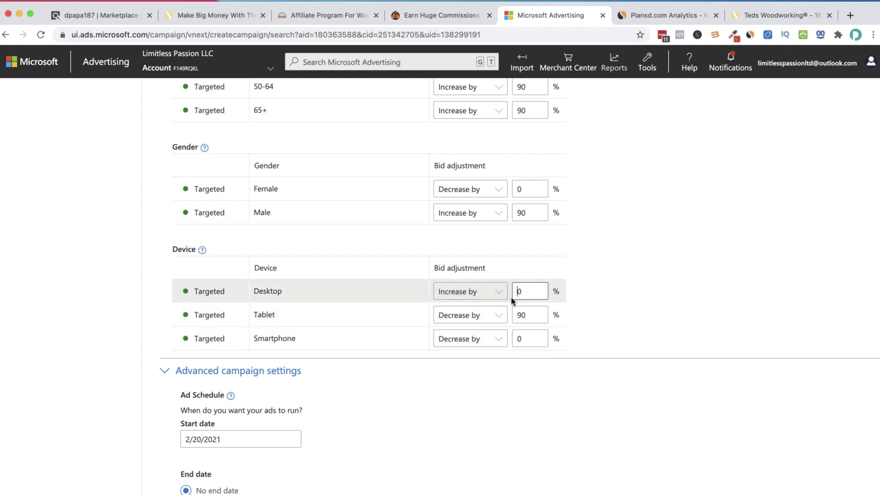
pyautogui.write('9')
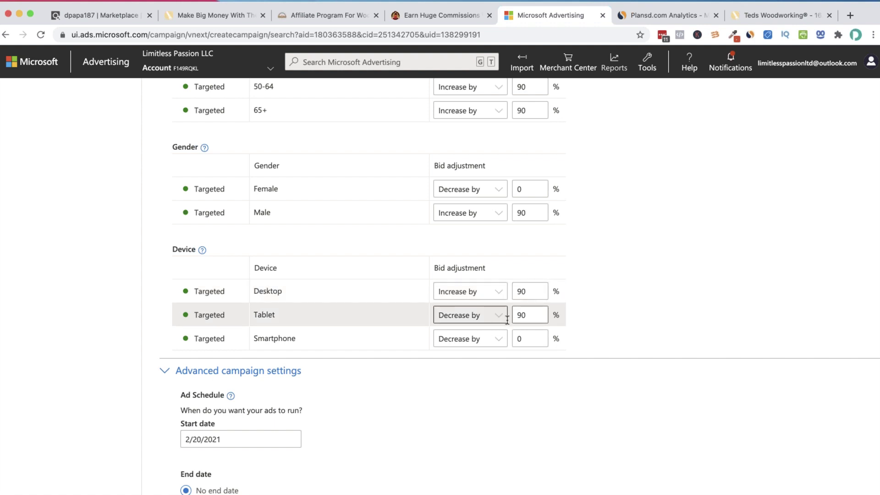
pyautogui.click(518, 340)
pyautogui.write('9')
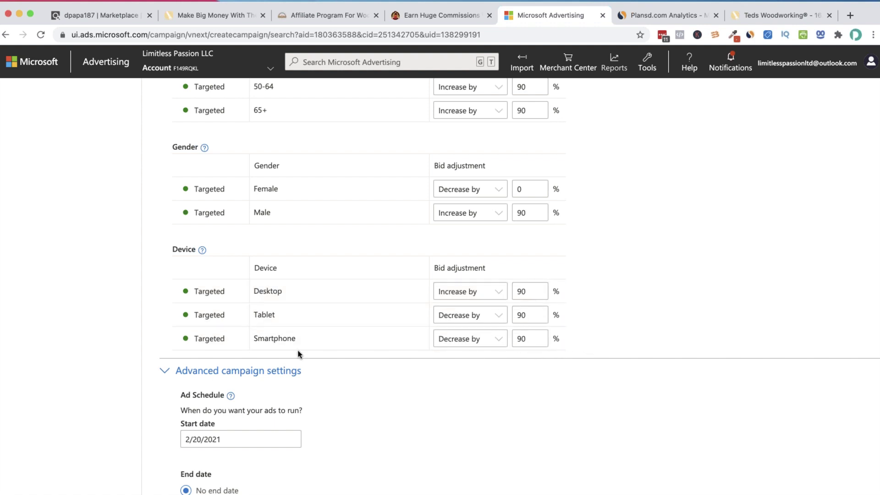
pyautogui.scroll(-1, 300, 350)
# Keep the All days schedule and account time zone, and save the campaign
pyautogui.scroll(-5, 300, 349)
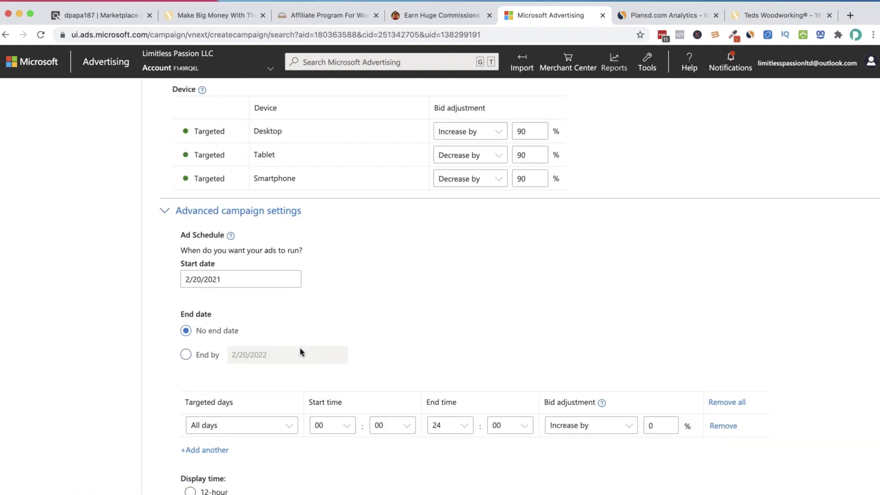
pyautogui.scroll(-1, 300, 351)
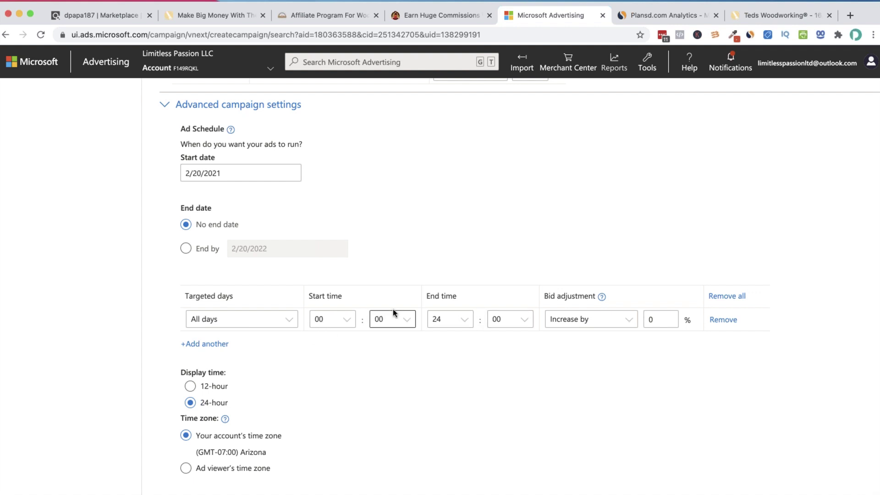
pyautogui.scroll(-4, 404, 306)
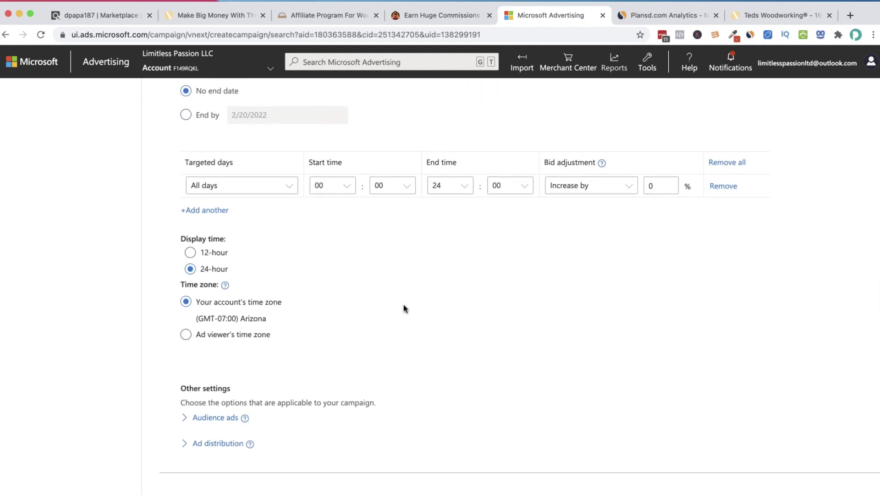
pyautogui.scroll(-1, 405, 308)
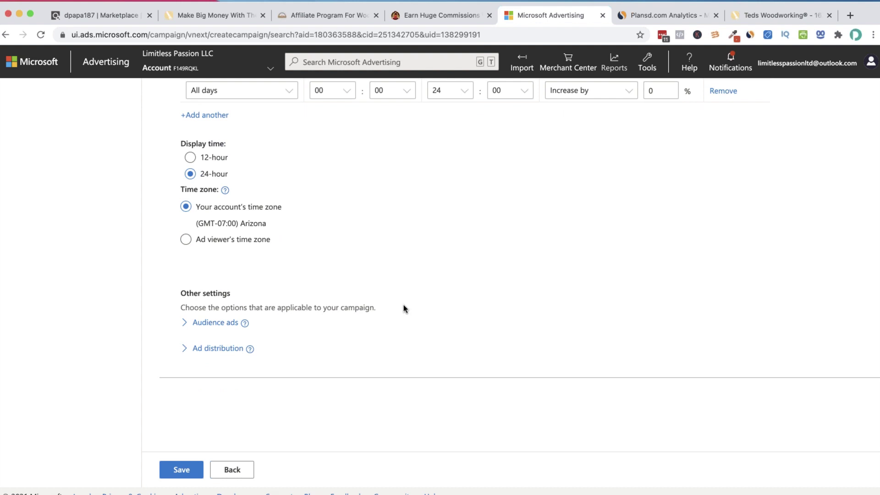
pyautogui.scroll(2, 331, 314)
pyautogui.scroll(1, 333, 315)
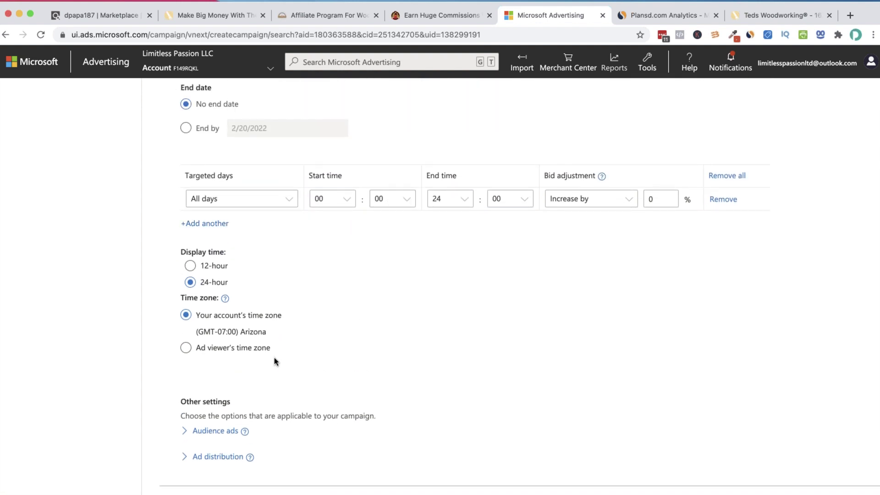
pyautogui.scroll(-3, 371, 321)
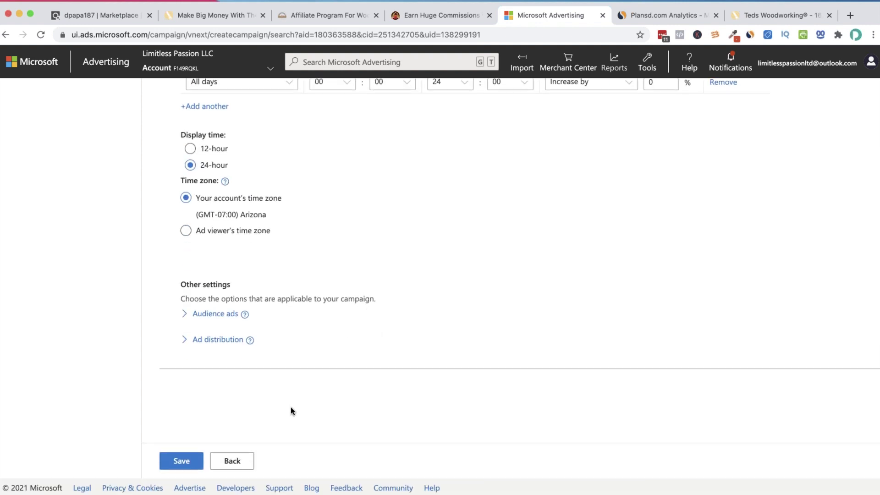
pyautogui.click(180, 461)
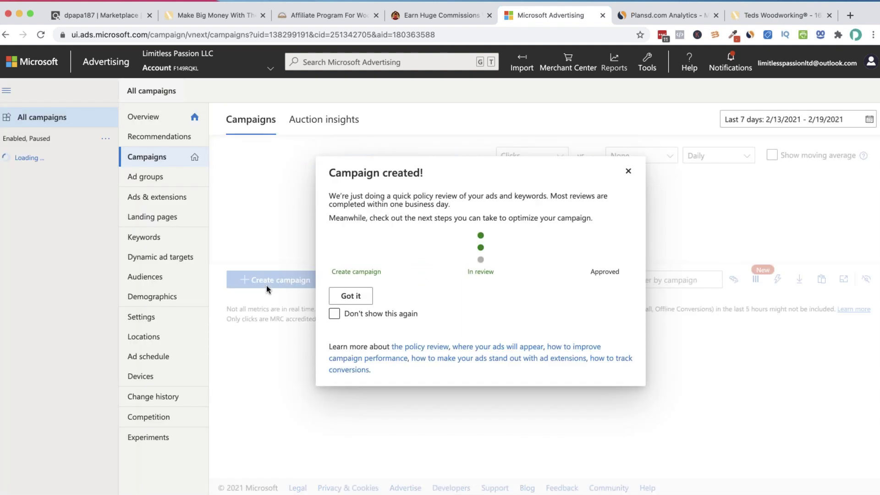
# Acknowledge the Campaign created! notice with Got it
pyautogui.click(360, 297)
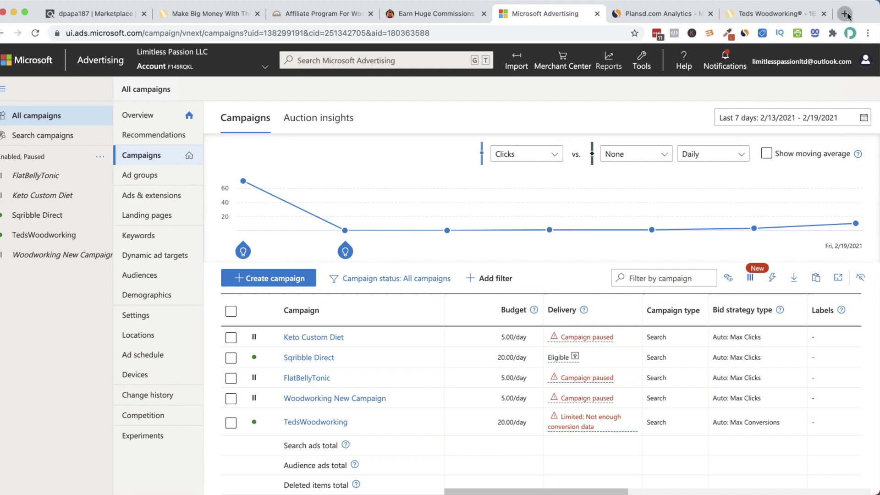
# Load bingbangprofits.site in a new browser tab
pyautogui.click(839, 14)
pyautogui.write('bingba')
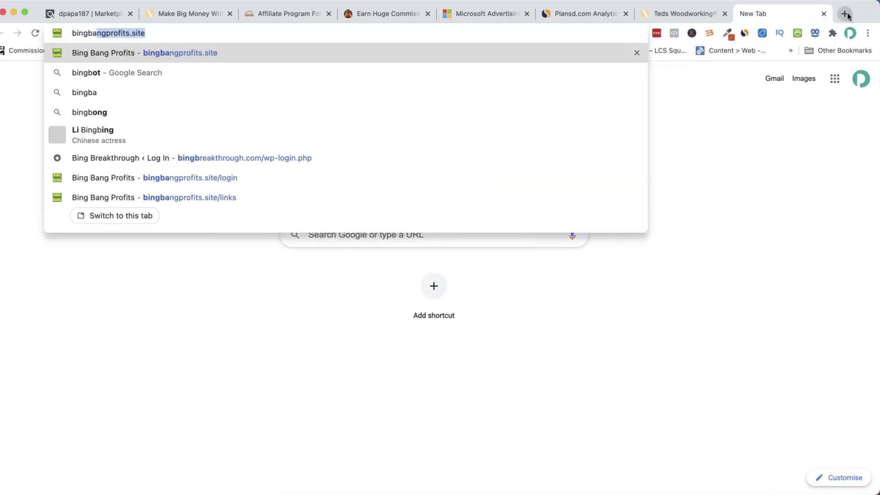
pyautogui.press('Return')
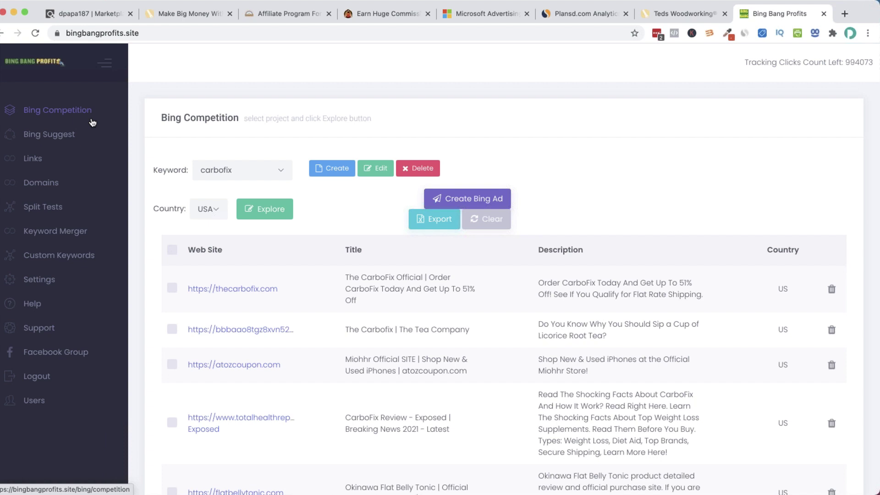
pyautogui.scroll(-1, 248, 177)
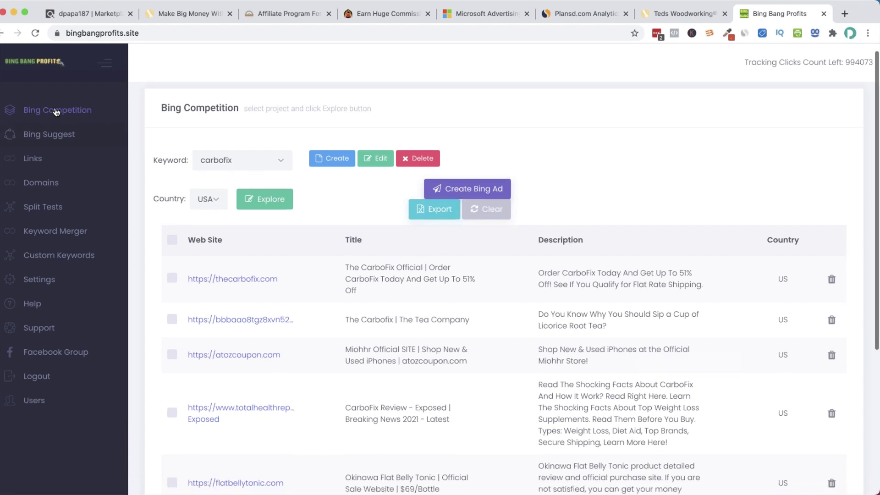
pyautogui.scroll(1, 197, 140)
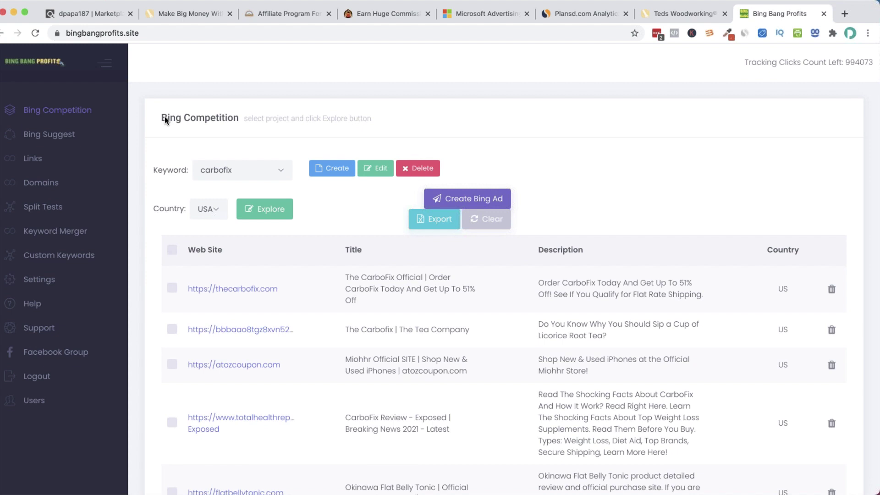
# Create and save a new research keyword named 'woodworking'
pyautogui.click(317, 172)
pyautogui.click(460, 246)
pyautogui.write('woodworking')
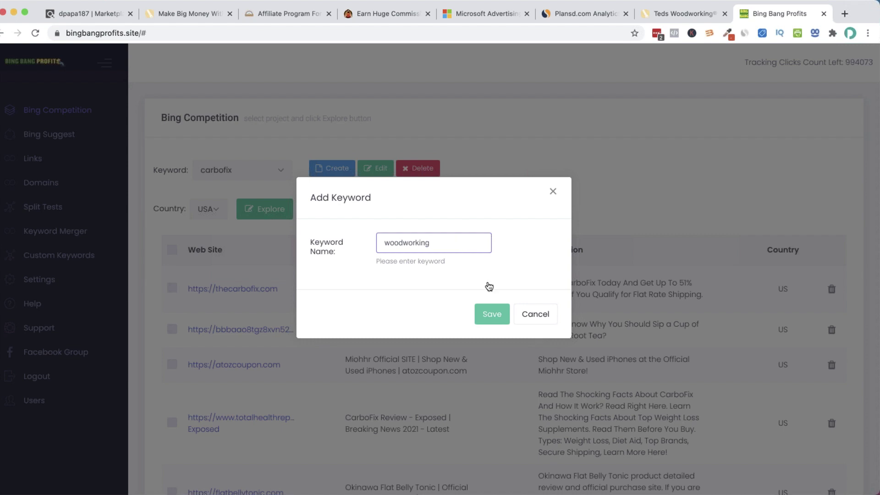
pyautogui.click(503, 316)
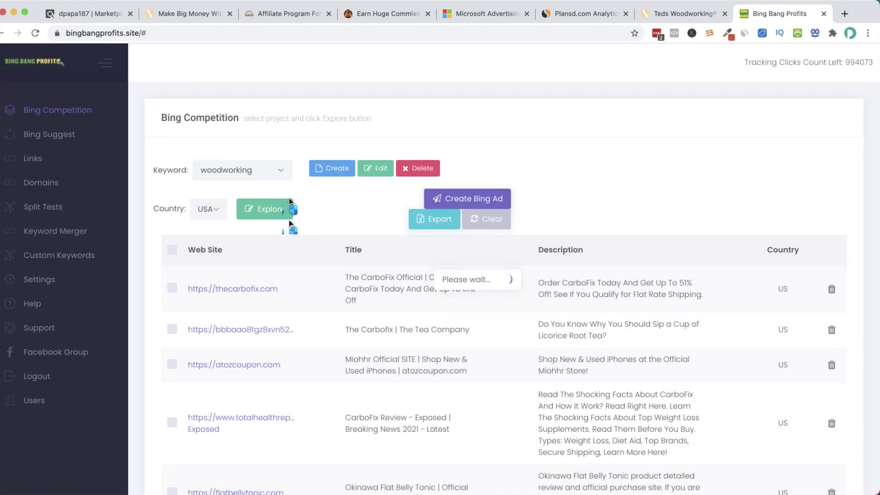
# Explore the USA Bing competition for woodworking and review the ten competitor ads
pyautogui.click(214, 210)
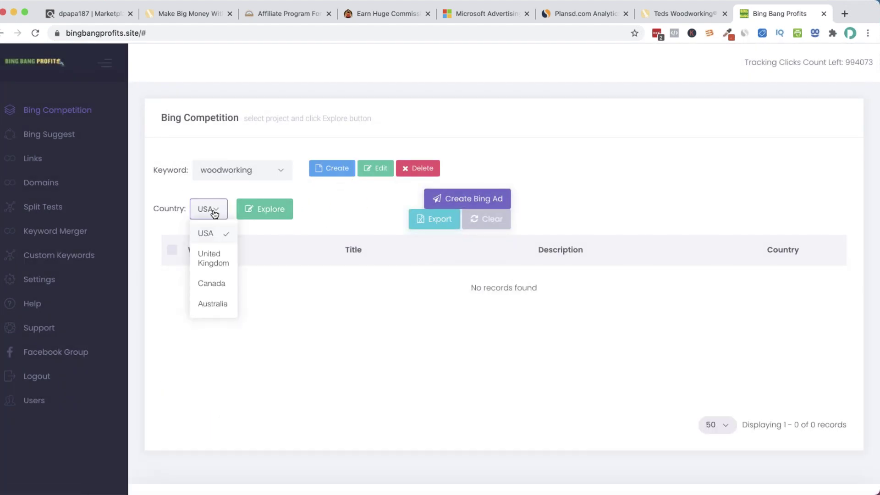
pyautogui.click(257, 210)
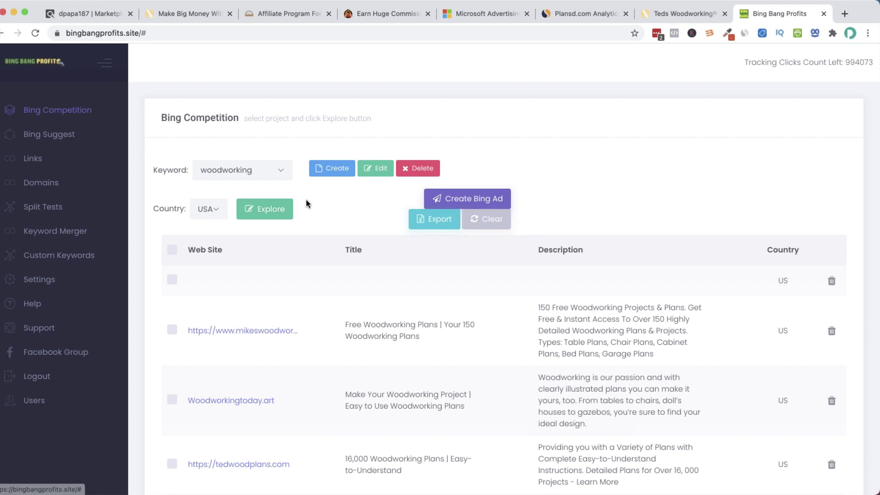
pyautogui.scroll(-3, 307, 202)
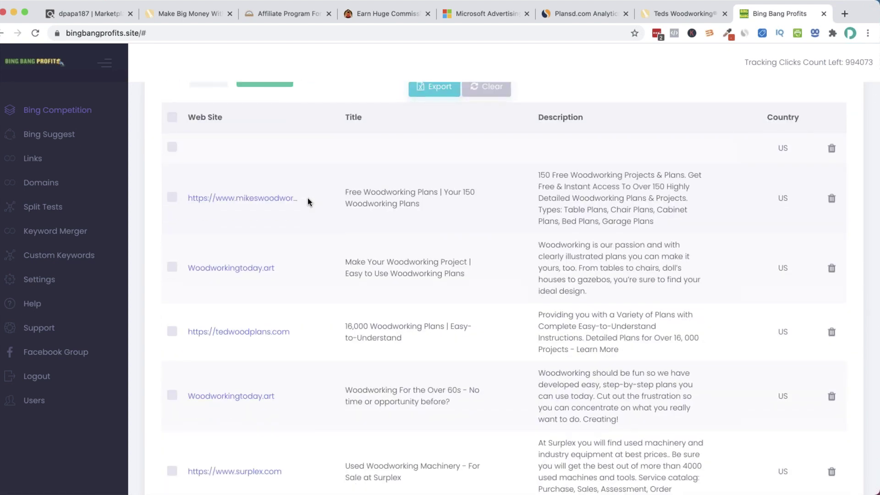
pyautogui.scroll(-1, 307, 202)
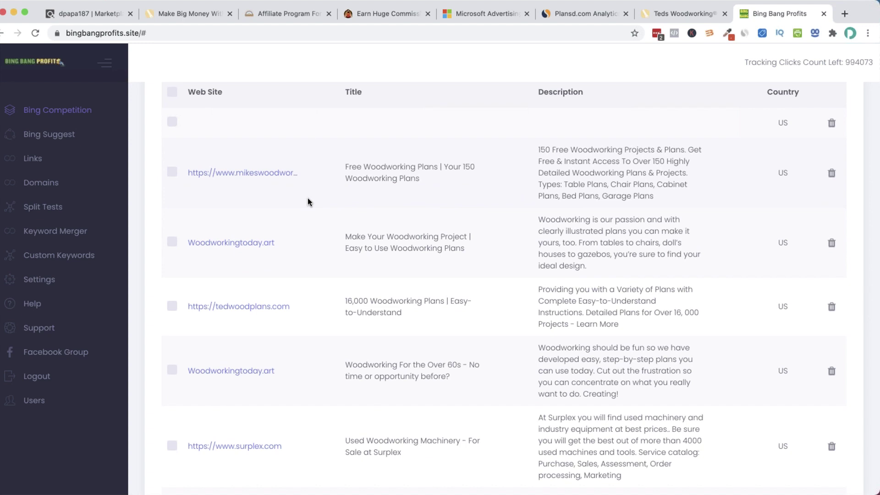
pyautogui.scroll(-5, 308, 202)
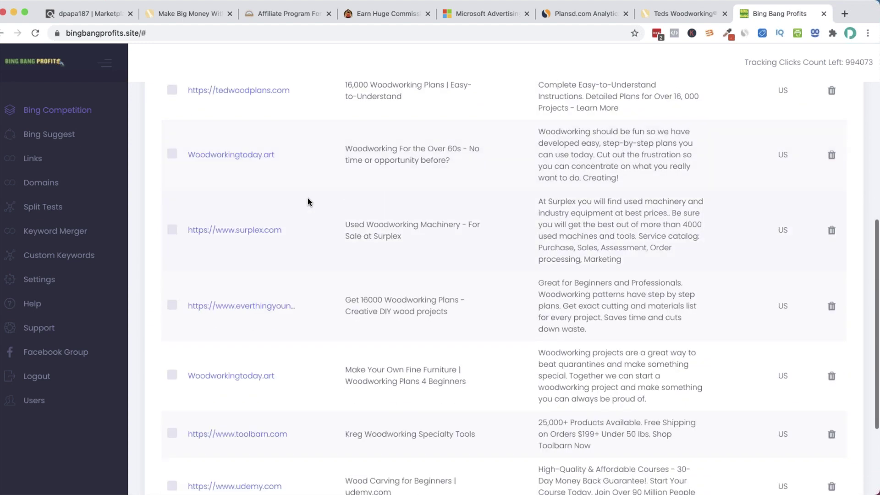
pyautogui.scroll(-2, 308, 201)
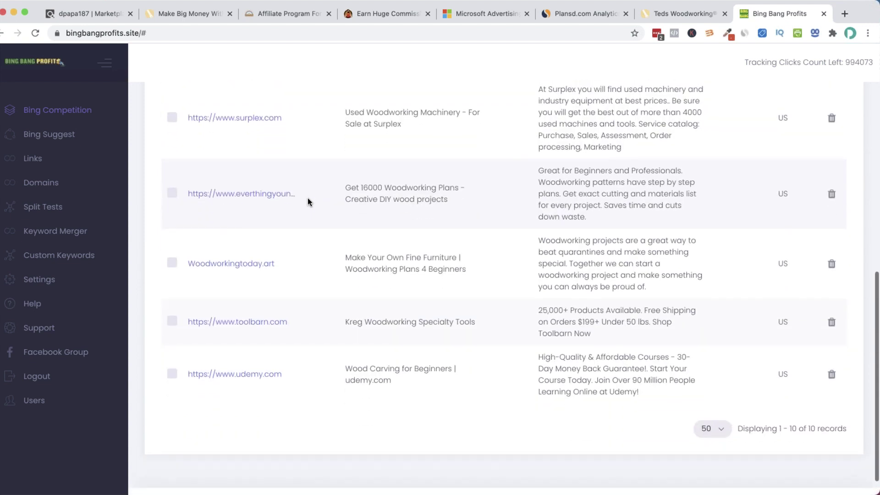
pyautogui.moveTo(332, 186); pyautogui.dragTo(349, 180)
pyautogui.scroll(5, 316, 202)
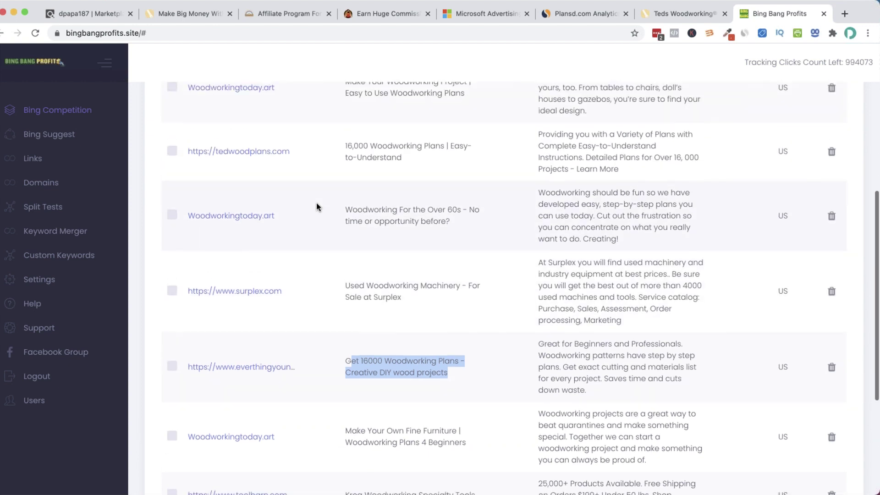
pyautogui.scroll(2, 317, 206)
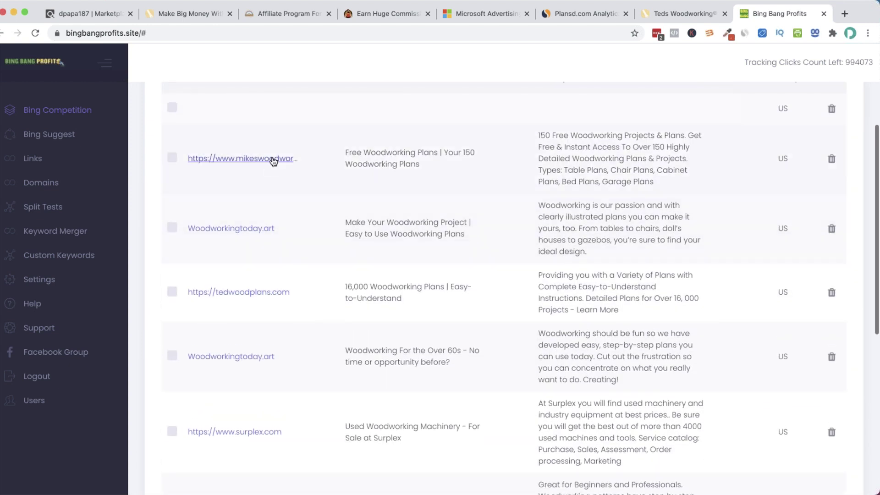
# Visit the mikeswoodworkingprojects.com competitor page, fixing its broken https address
pyautogui.click(271, 158)
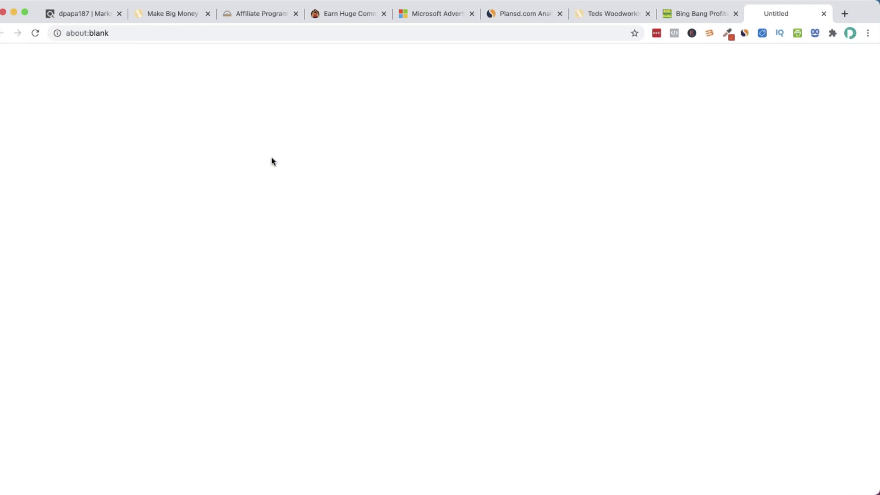
pyautogui.click(89, 33)
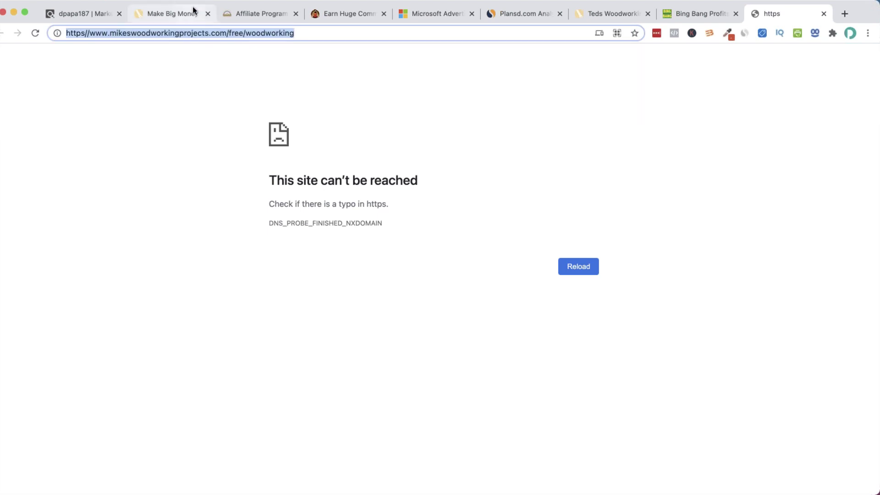
pyautogui.click(86, 59)
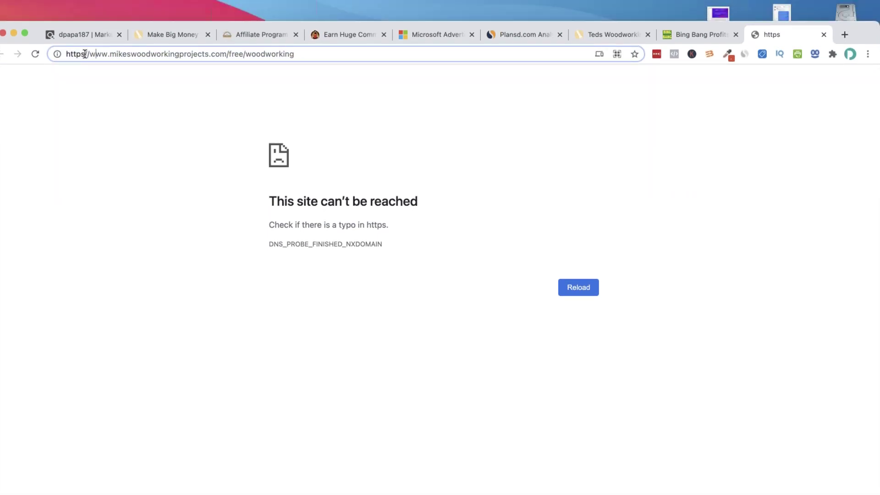
pyautogui.write(':')
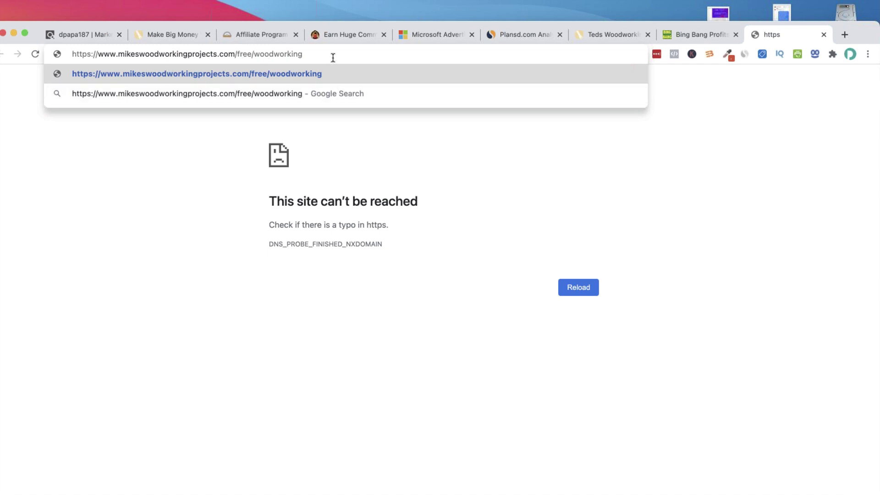
pyautogui.press('Return')
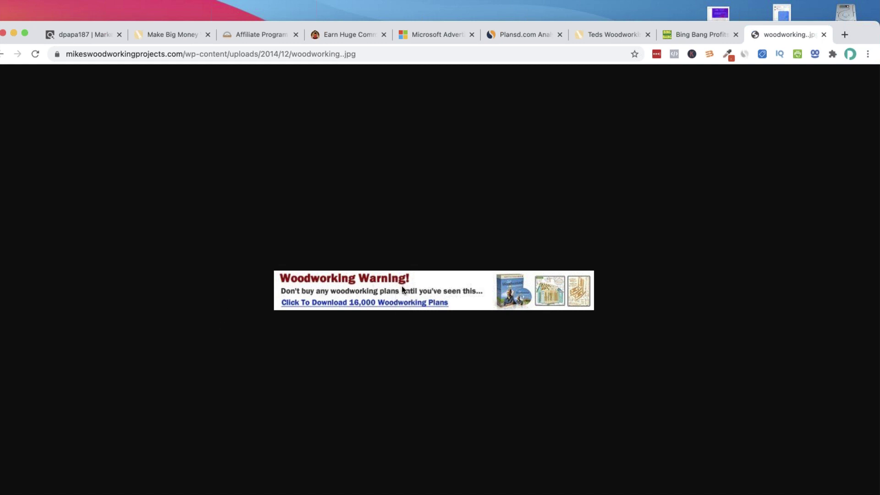
# Open the Woodworkingtoday.art competitor link in a new tab and browse the page
pyautogui.click(705, 40)
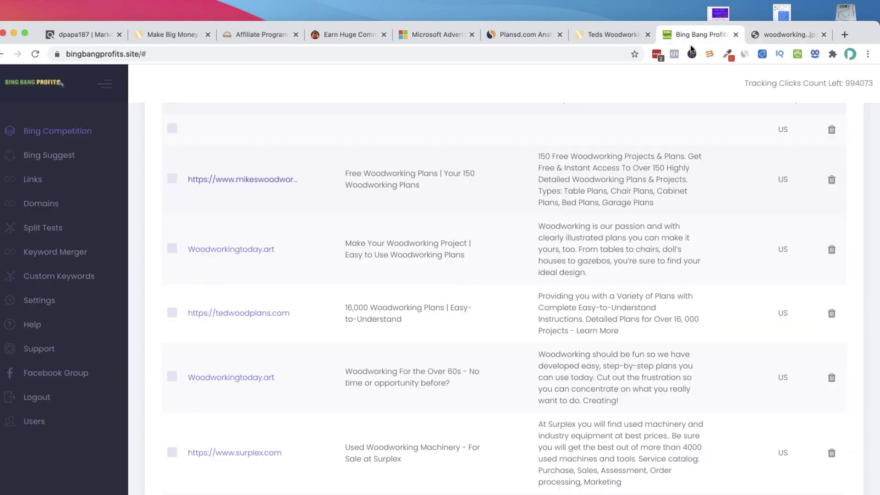
pyautogui.rightClick(254, 255)
pyautogui.click(293, 386)
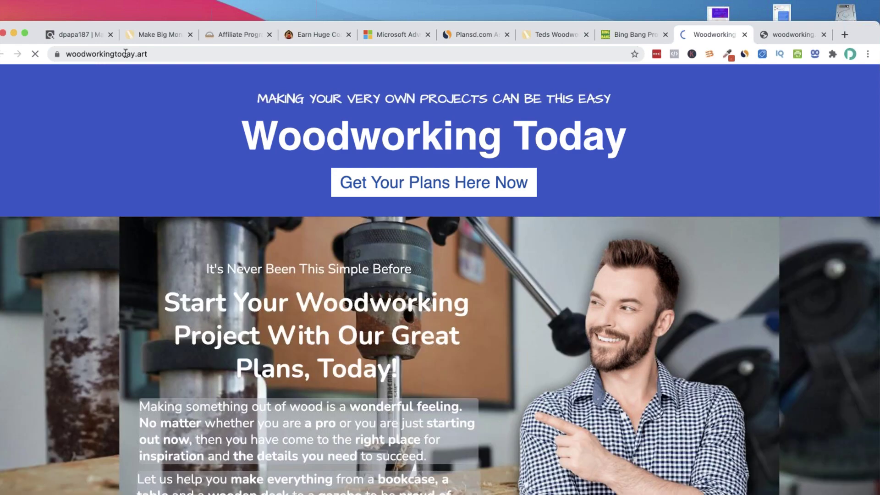
pyautogui.scroll(-7, 125, 183)
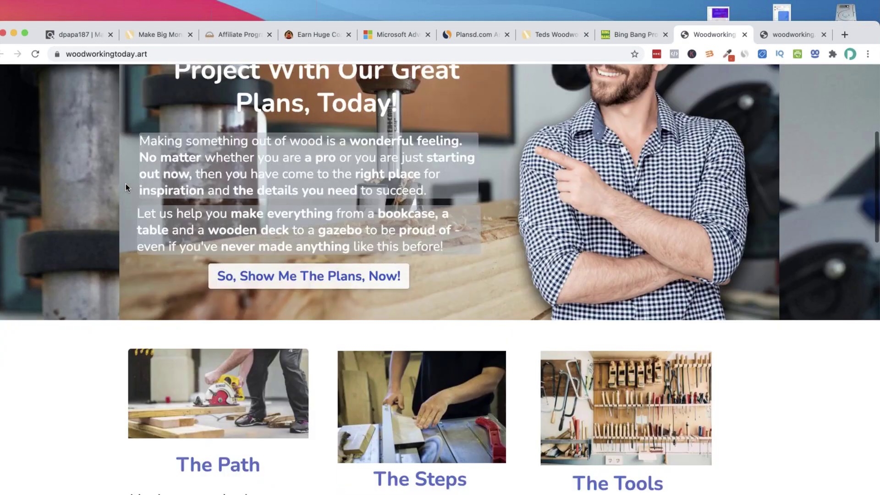
pyautogui.scroll(4, 126, 183)
pyautogui.scroll(3, 125, 184)
pyautogui.scroll(-15, 125, 185)
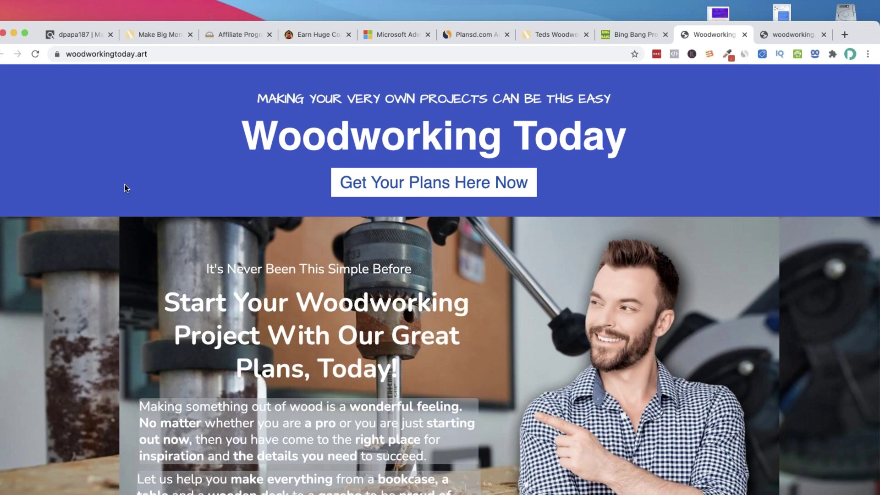
pyautogui.scroll(12, 126, 189)
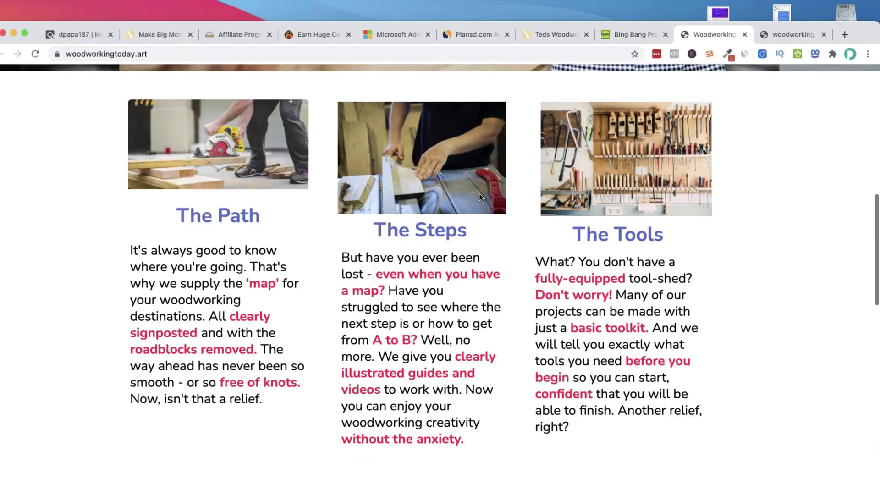
pyautogui.scroll(-5, 576, 331)
pyautogui.scroll(-20, 576, 331)
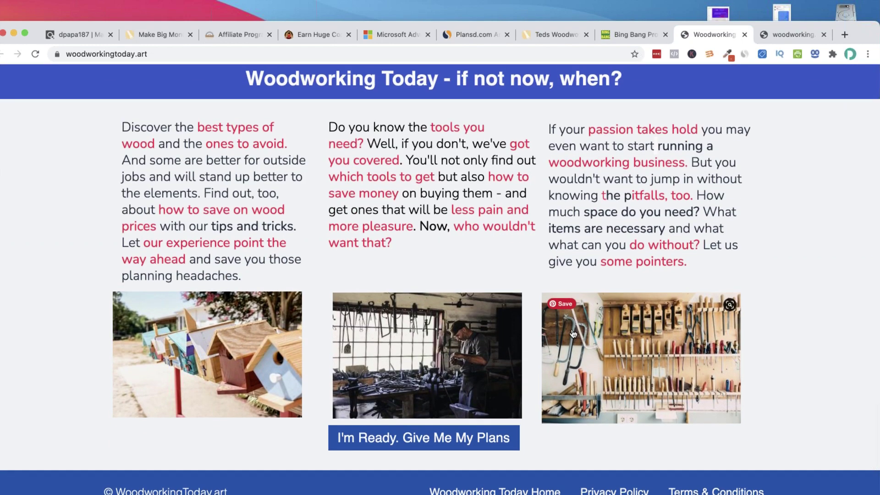
pyautogui.scroll(20, 440, 335)
# Follow the Woodworking Today plans offer and add the TedsWoodworking plans to cart
pyautogui.click(427, 183)
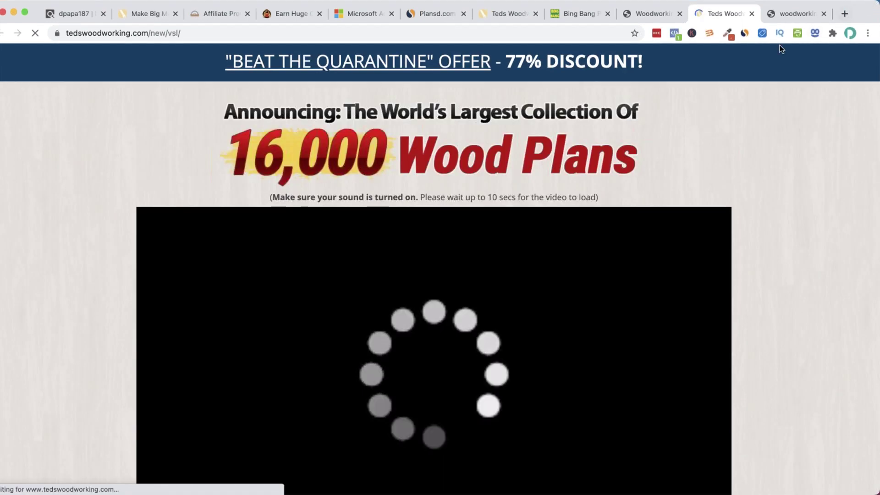
pyautogui.scroll(-1, 413, 312)
pyautogui.scroll(-1, 437, 326)
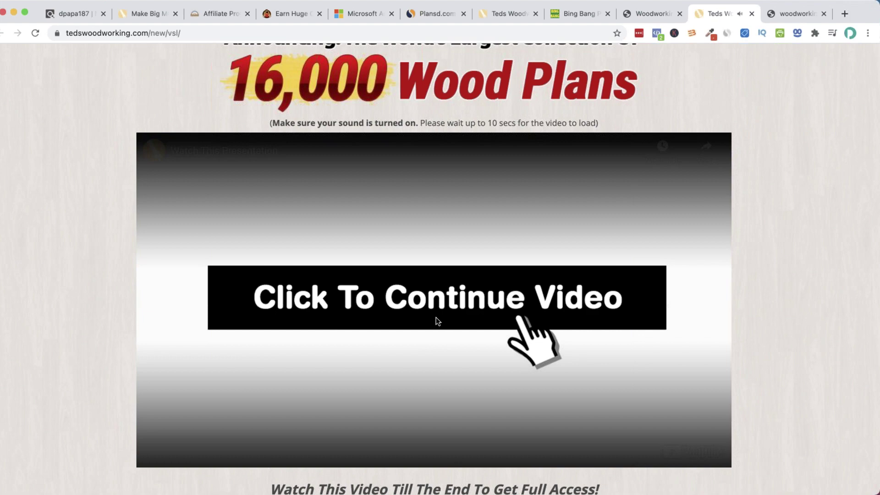
pyautogui.scroll(-20, 436, 317)
pyautogui.scroll(-6, 439, 323)
pyautogui.scroll(9, 439, 323)
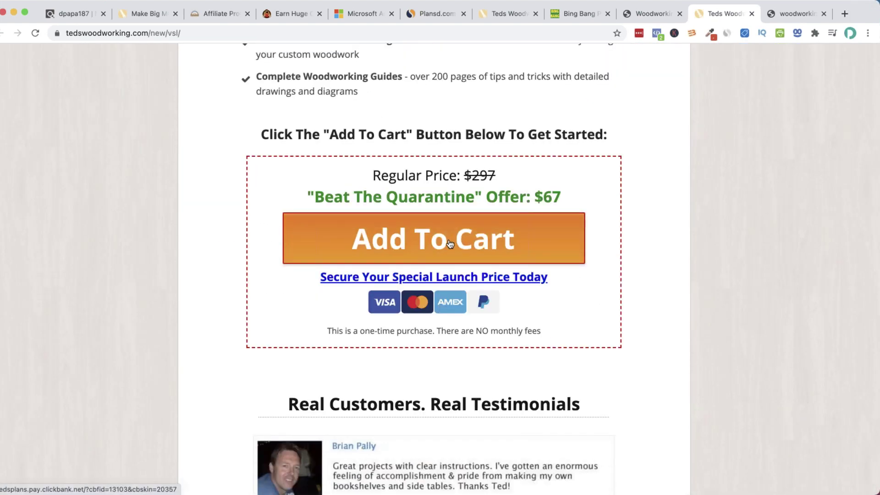
pyautogui.click(449, 240)
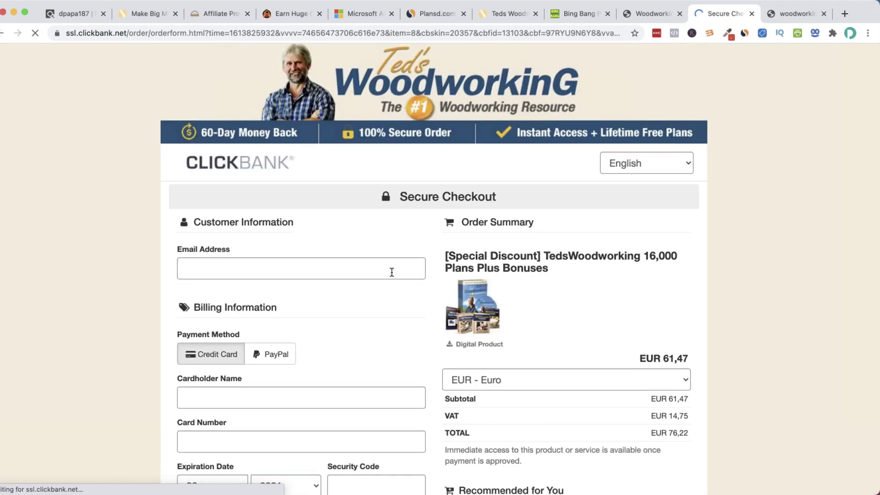
# Inspect the affiliate name and tracking ID at the bottom of the ClickBank checkout
pyautogui.scroll(-15, 394, 273)
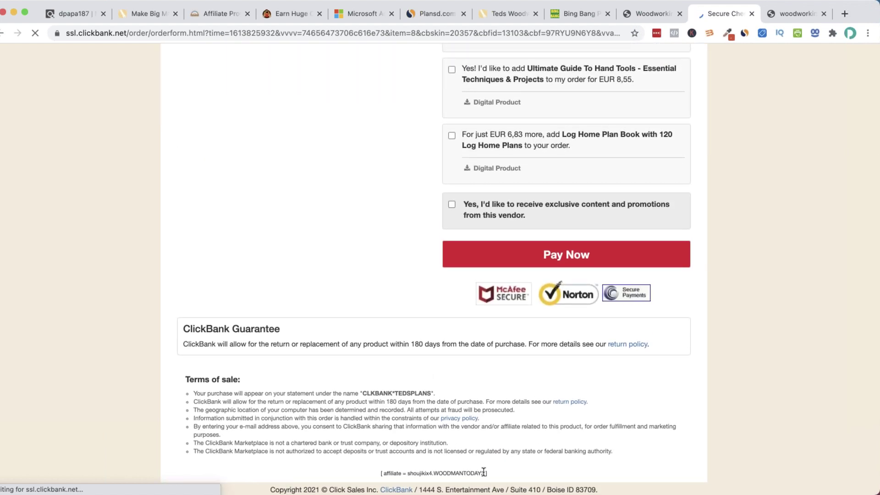
pyautogui.moveTo(485, 473); pyautogui.dragTo(430, 473)
pyautogui.click(414, 473)
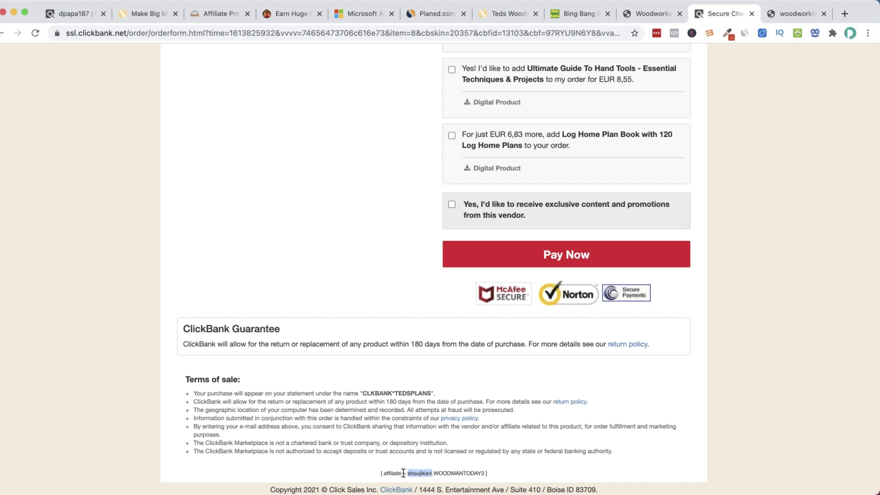
pyautogui.click(443, 472)
pyautogui.moveTo(433, 472); pyautogui.dragTo(487, 472)
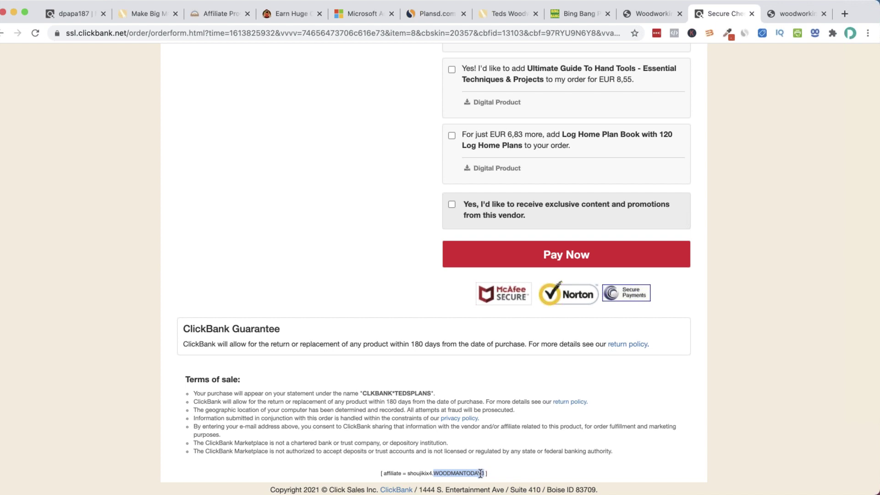
pyautogui.moveTo(434, 472); pyautogui.dragTo(488, 474)
pyautogui.click(481, 463)
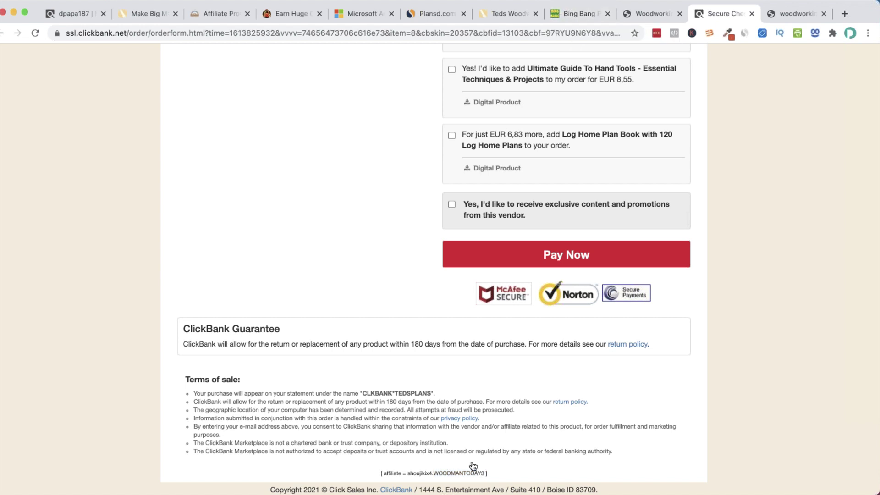
# Tick the first competitor ad and the Woodworkingtoday.art 'Make Your Woodworking Project' ad
pyautogui.click(579, 16)
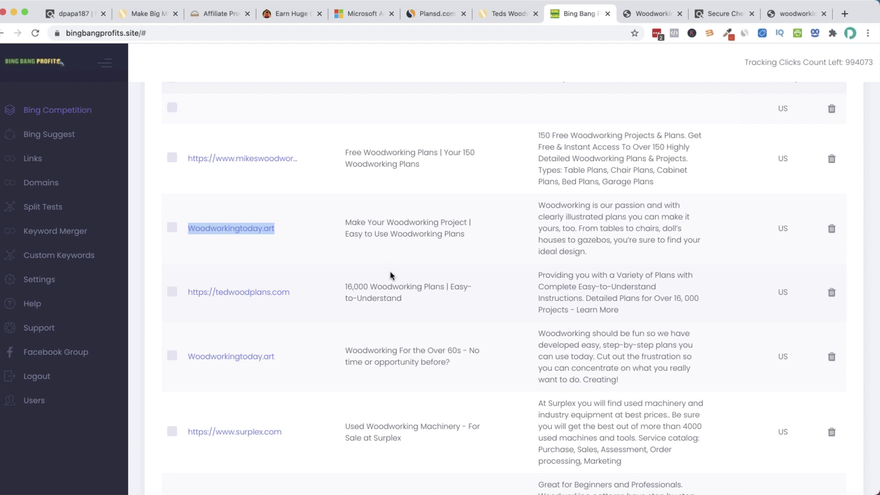
pyautogui.scroll(2, 389, 271)
pyautogui.scroll(-5, 389, 270)
pyautogui.scroll(-3, 389, 270)
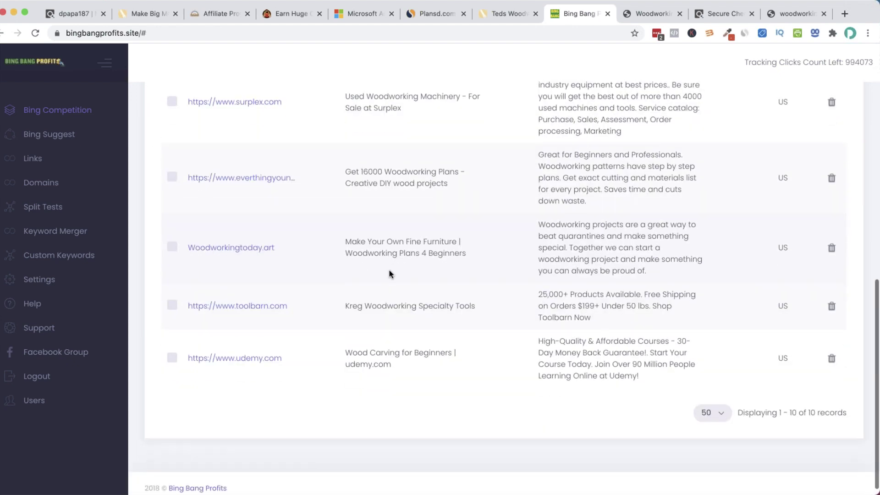
pyautogui.scroll(7, 390, 270)
pyautogui.scroll(2, 389, 271)
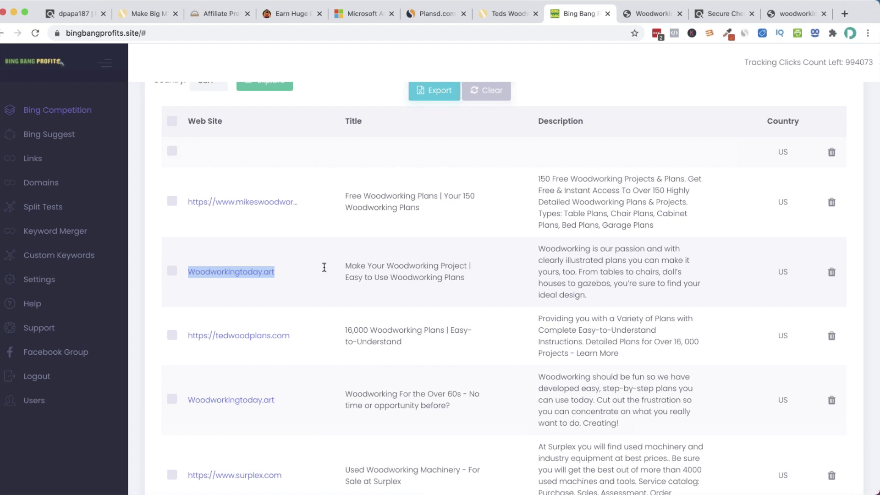
pyautogui.click(173, 203)
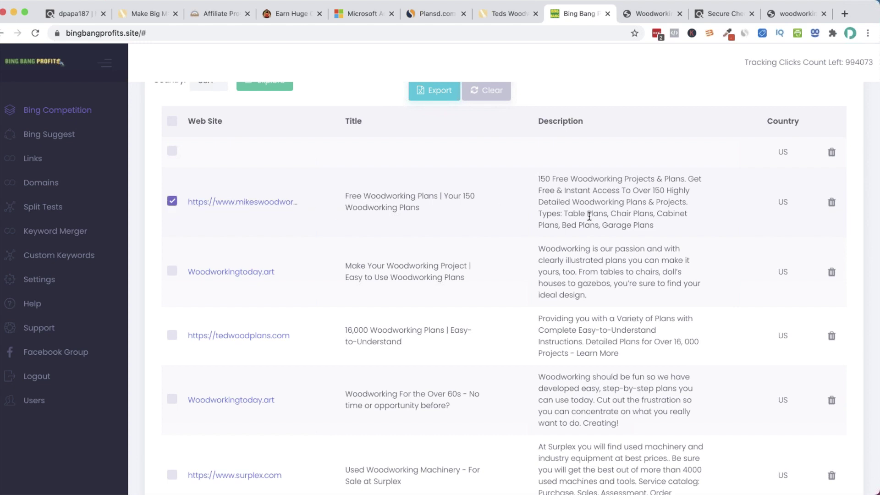
pyautogui.scroll(-2, 173, 257)
pyautogui.click(172, 236)
# Tick the tedwoodplans.com ad and the Woodworkingtoday.art 'Over 60s' ad
pyautogui.scroll(-2, 305, 264)
pyautogui.click(172, 261)
pyautogui.scroll(-3, 174, 263)
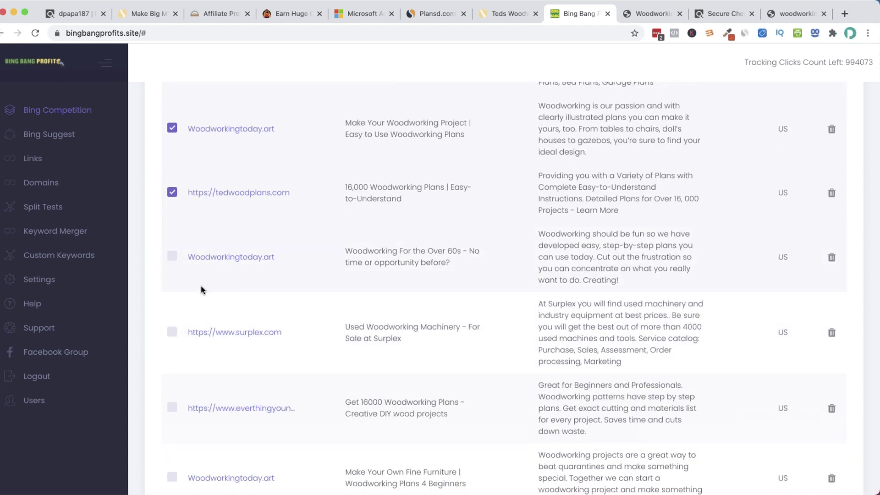
pyautogui.click(177, 260)
pyautogui.scroll(-3, 334, 328)
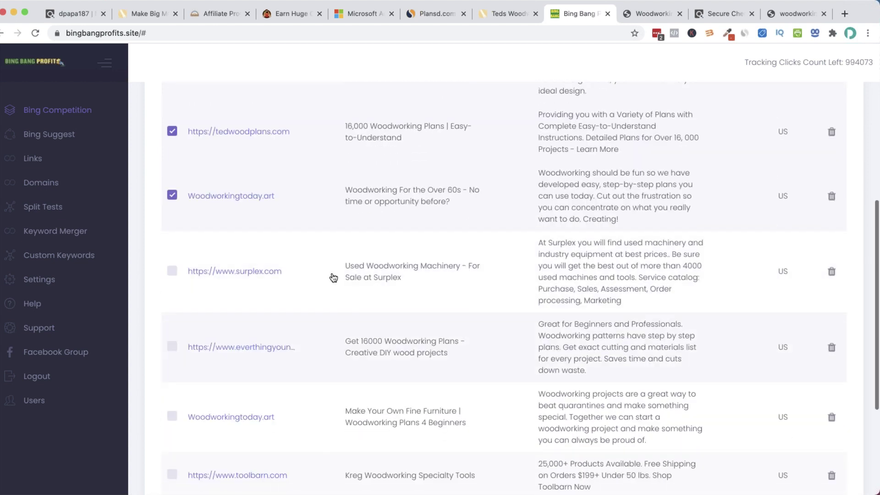
pyautogui.scroll(-5, 346, 333)
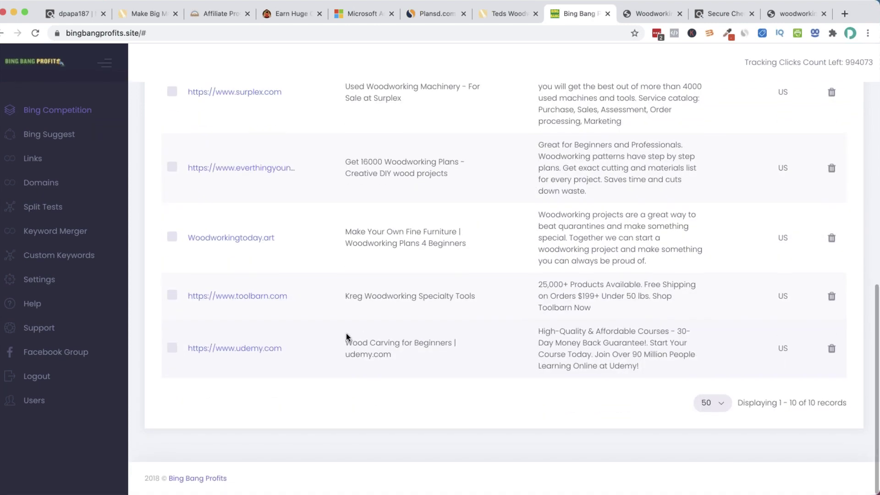
pyautogui.scroll(6, 346, 334)
pyautogui.scroll(5, 348, 321)
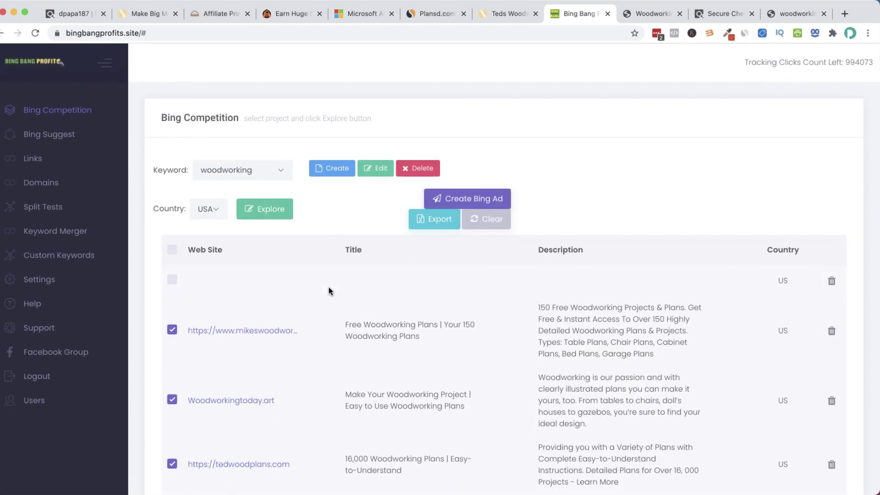
pyautogui.scroll(-1, 394, 229)
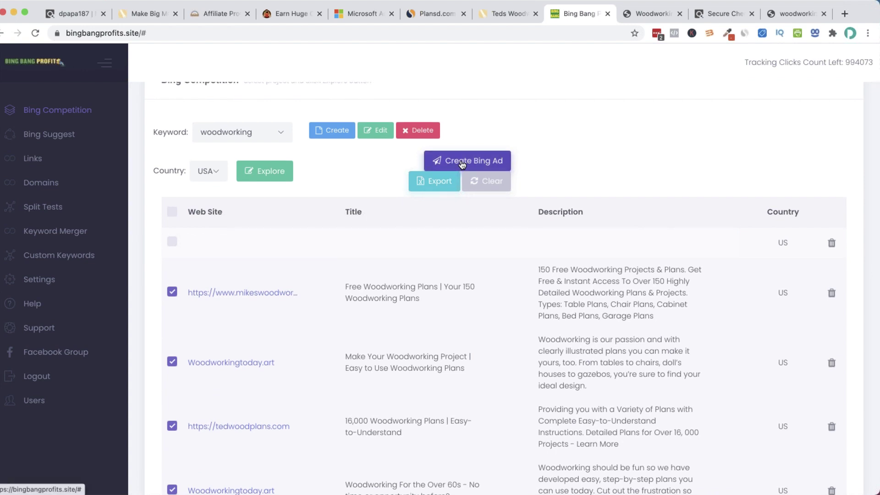
pyautogui.scroll(-1, 461, 165)
# Create Bing ads from the ticked rows in TedsWoodworking › Woodworking with the tedswoodworking.com final URL
pyautogui.click(462, 164)
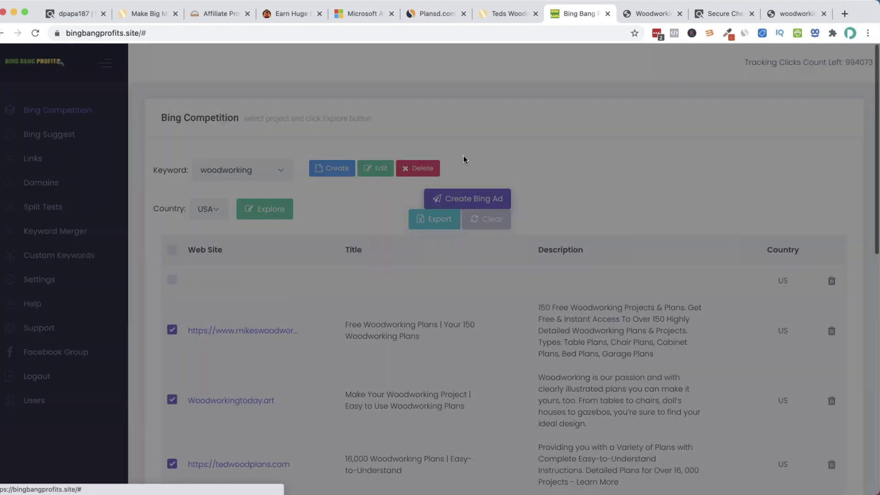
pyautogui.click(528, 245)
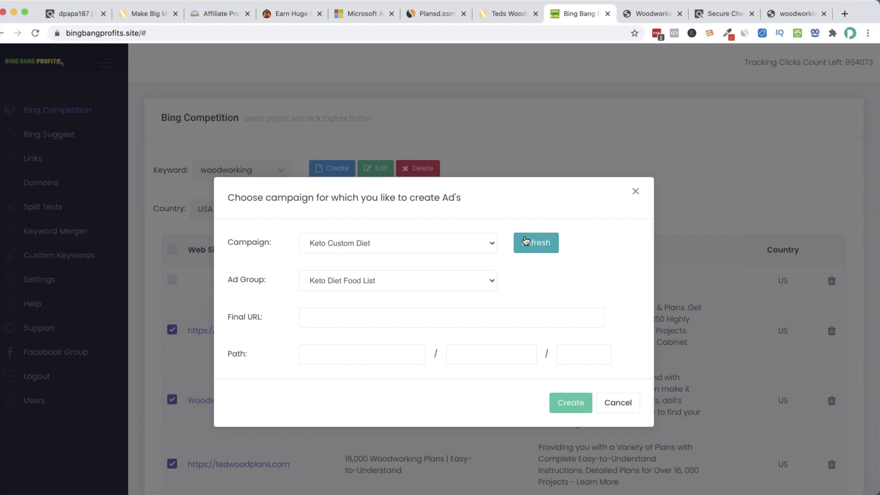
pyautogui.click(441, 247)
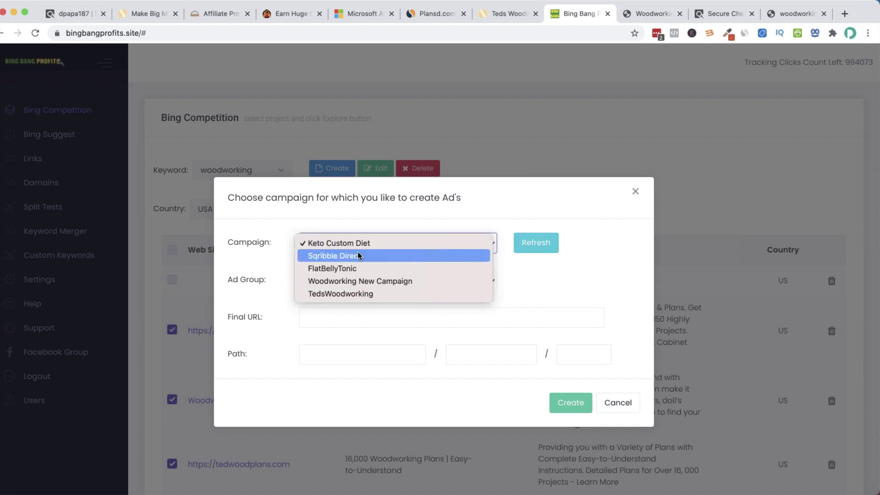
pyautogui.click(363, 295)
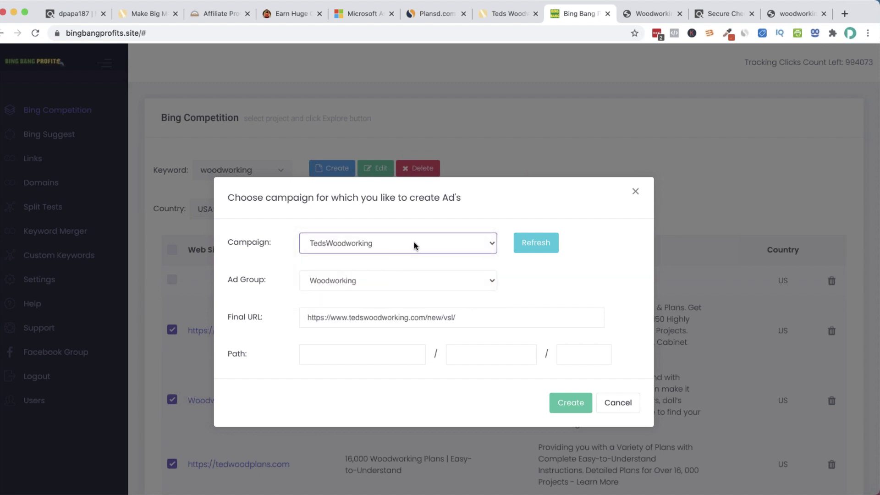
pyautogui.click(434, 282)
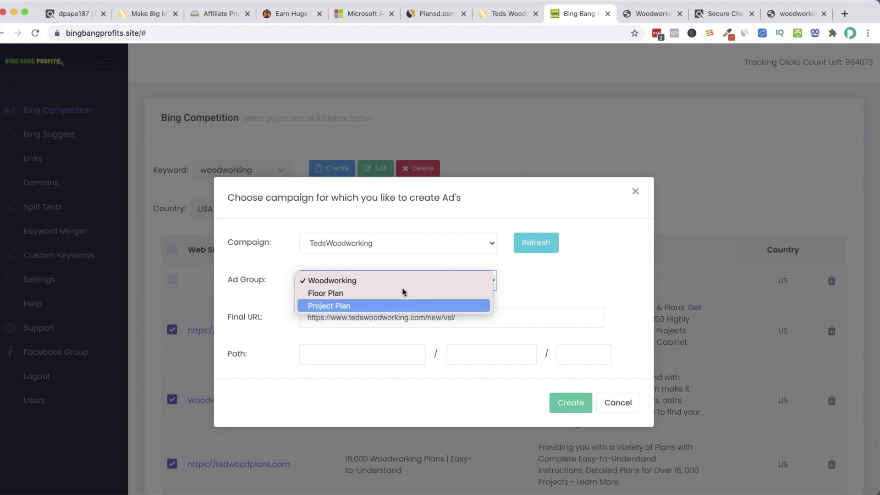
pyautogui.click(406, 276)
pyautogui.tripleClick(370, 311)
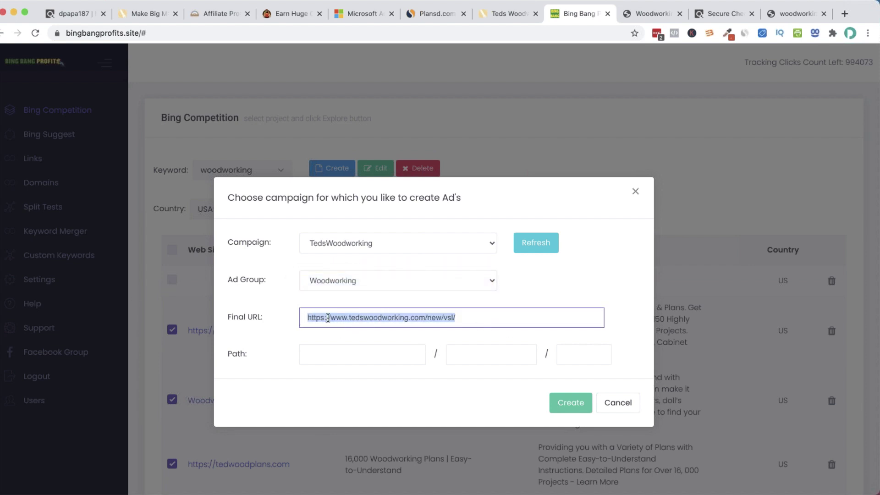
pyautogui.click(569, 403)
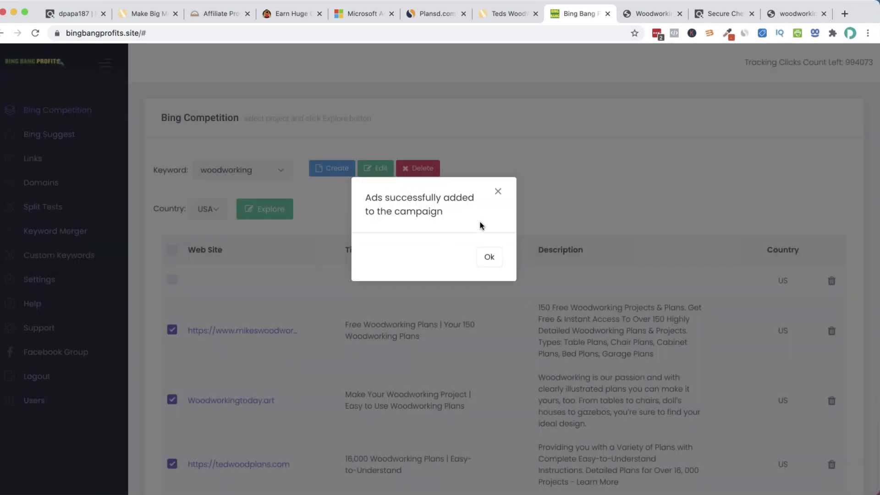
pyautogui.click(489, 261)
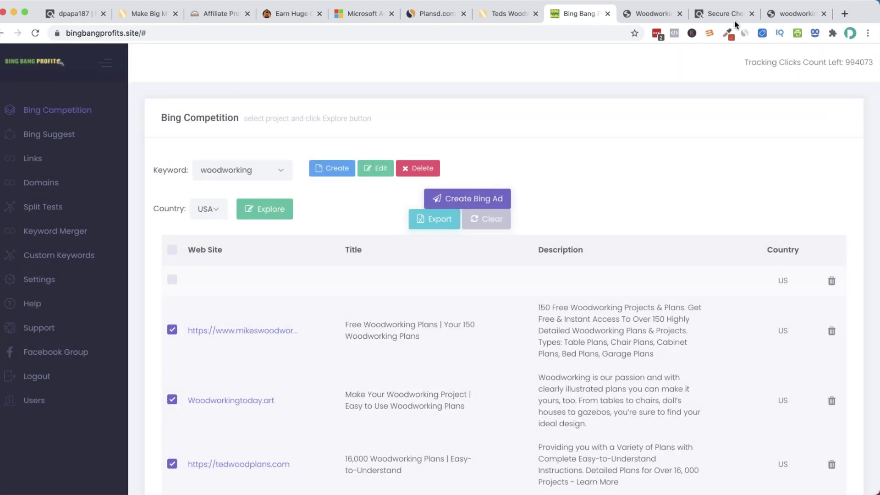
# Open the ads of the TedsWoodworking campaign's Woodworking ad group in Microsoft Advertising
pyautogui.click(359, 10)
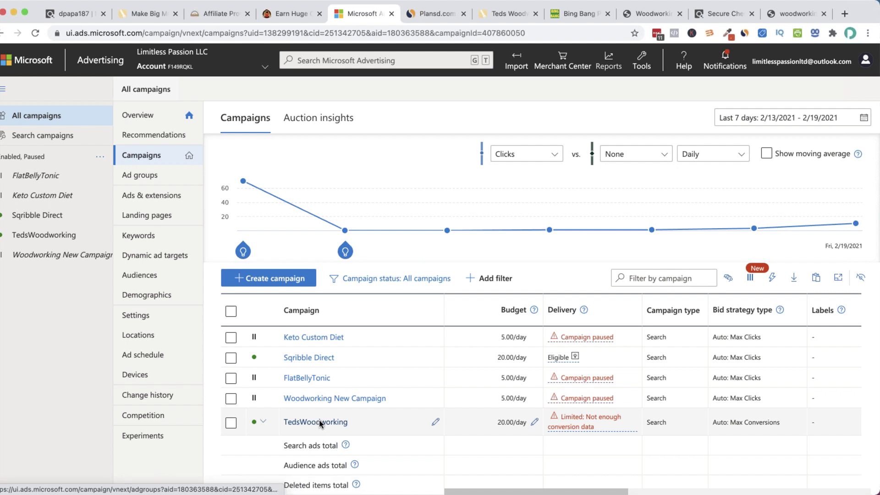
pyautogui.click(320, 422)
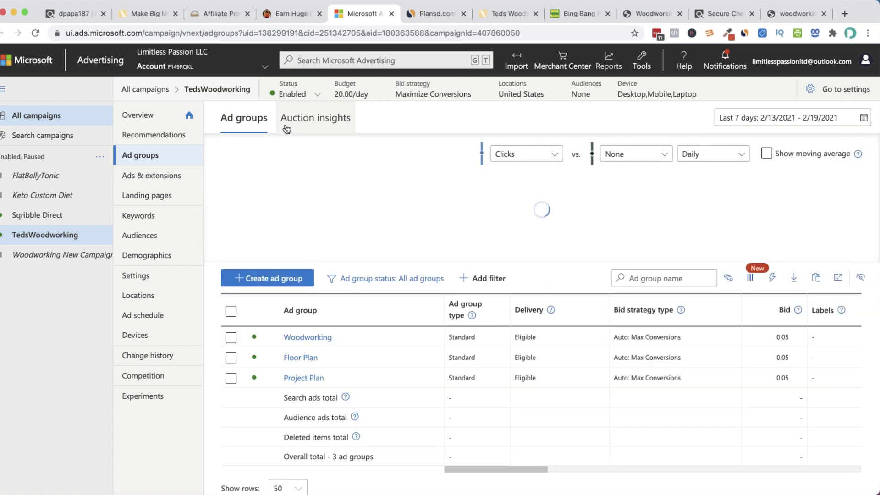
pyautogui.click(301, 338)
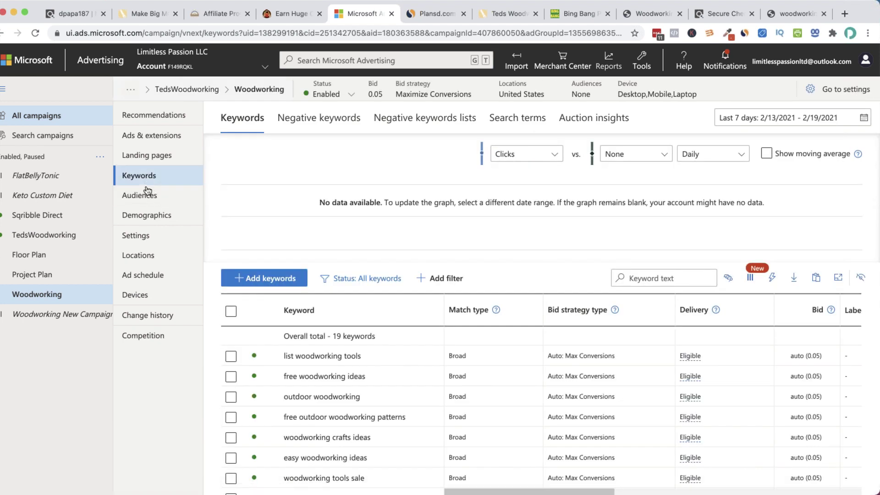
pyautogui.click(152, 136)
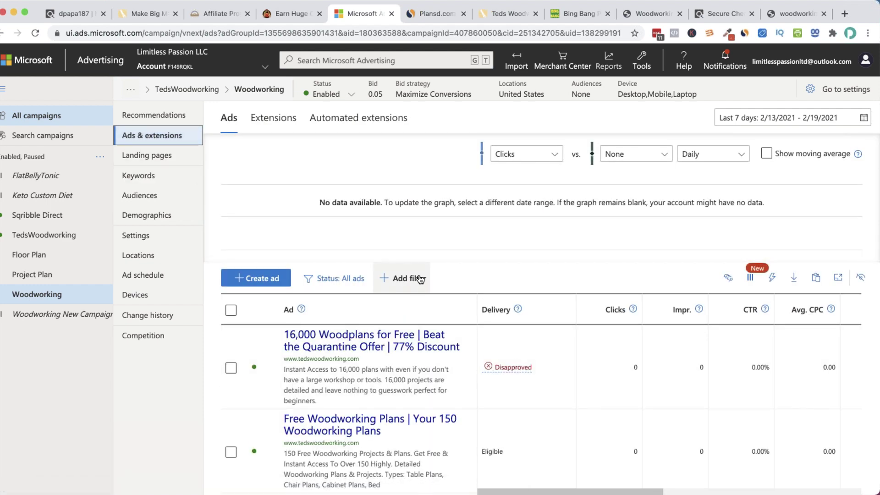
# Review the five ads' statuses, checking the Disapproved one against the four Eligible imports
pyautogui.scroll(-2, 420, 279)
pyautogui.moveTo(515, 316)
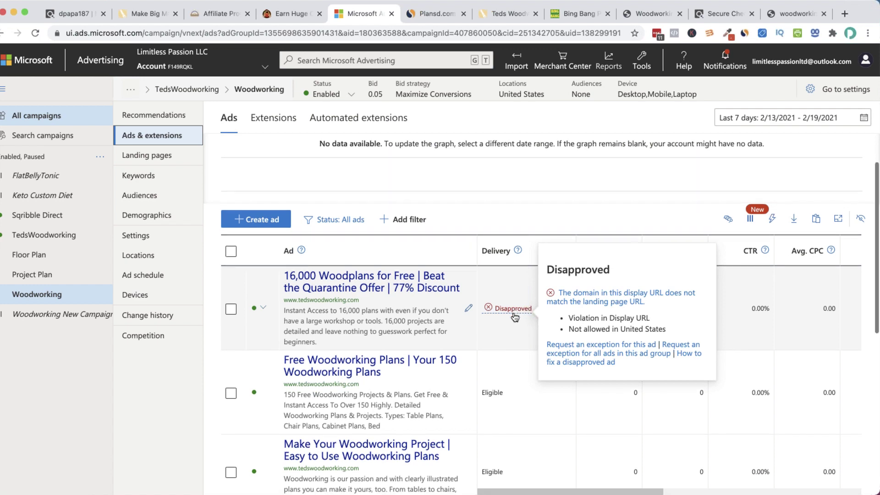
pyautogui.scroll(-1, 799, 342)
pyautogui.scroll(-2, 578, 344)
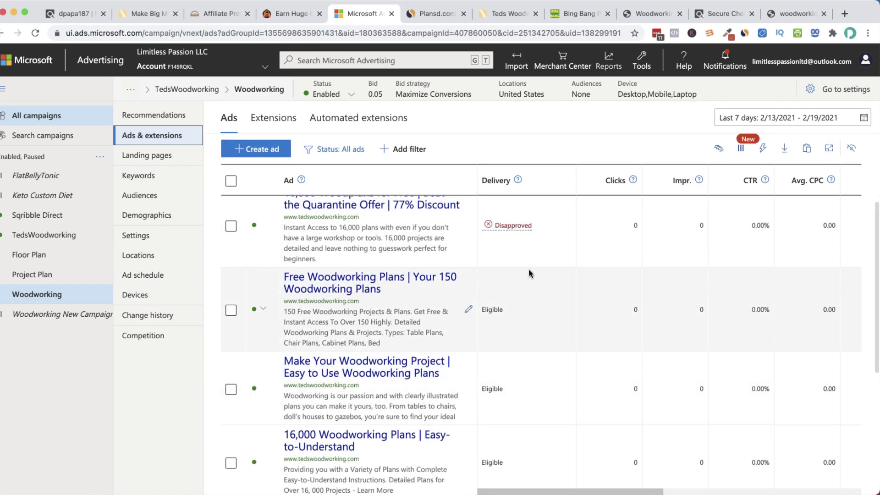
pyautogui.scroll(1, 529, 268)
pyautogui.hscroll(1, 529, 268)
pyautogui.moveTo(508, 259)
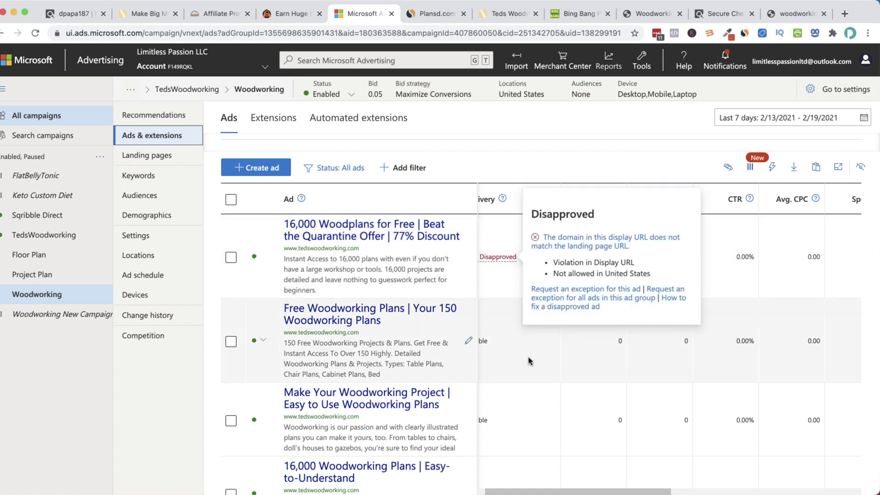
pyautogui.scroll(-2, 519, 312)
pyautogui.hscroll(1, 519, 312)
pyautogui.hscroll(-1, 527, 309)
pyautogui.scroll(-3, 527, 309)
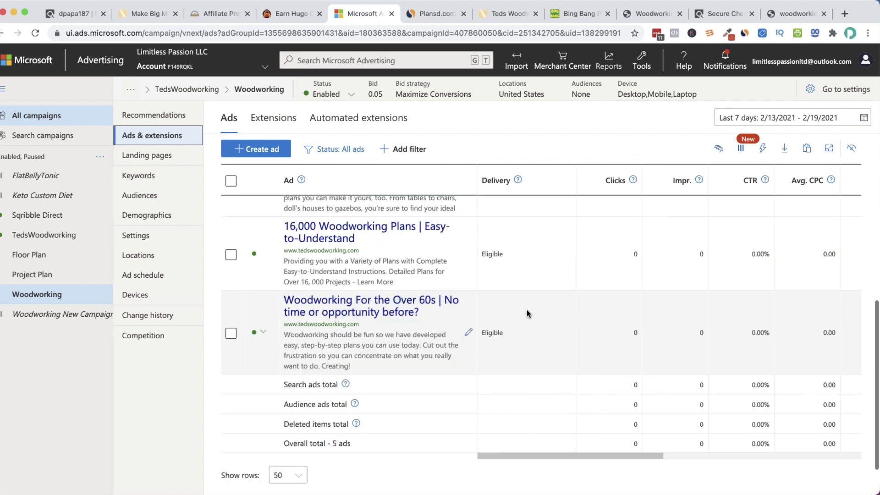
pyautogui.scroll(8, 525, 310)
pyautogui.scroll(-2, 526, 315)
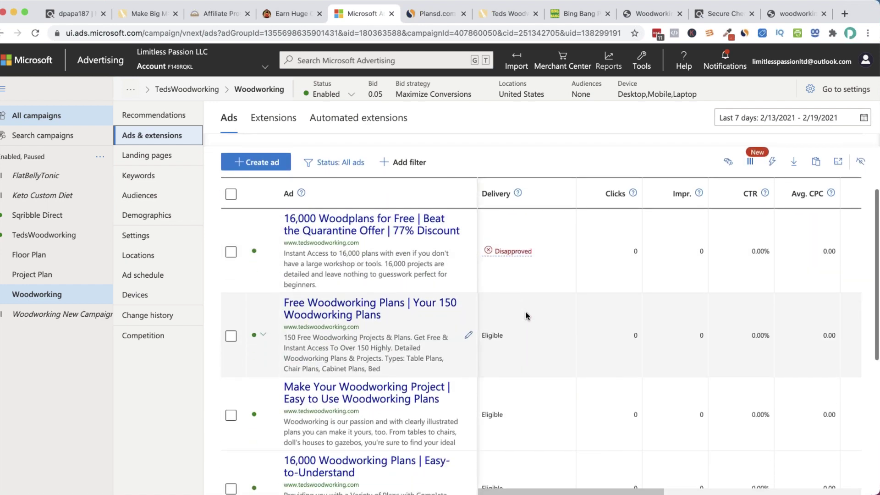
pyautogui.scroll(-1, 495, 329)
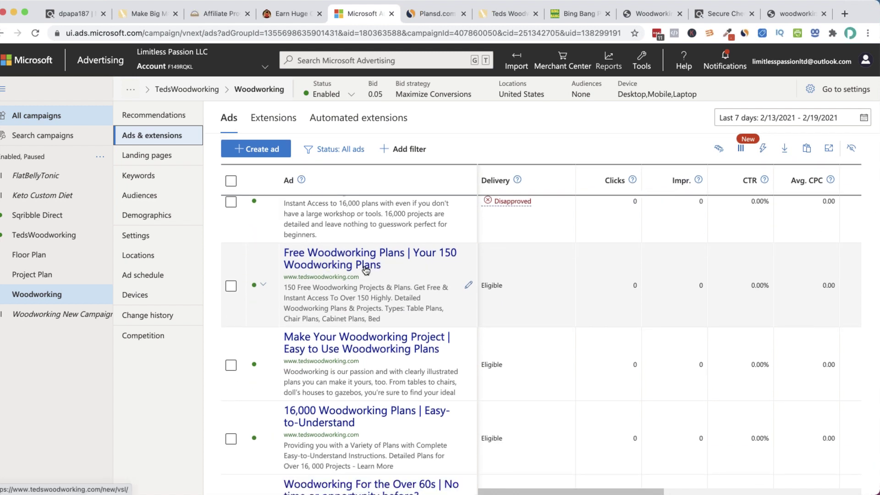
pyautogui.scroll(-2, 366, 270)
pyautogui.scroll(-2, 402, 283)
pyautogui.scroll(-1, 362, 290)
pyautogui.hscroll(2, 411, 309)
pyautogui.scroll(10, 411, 309)
pyautogui.scroll(-8, 486, 333)
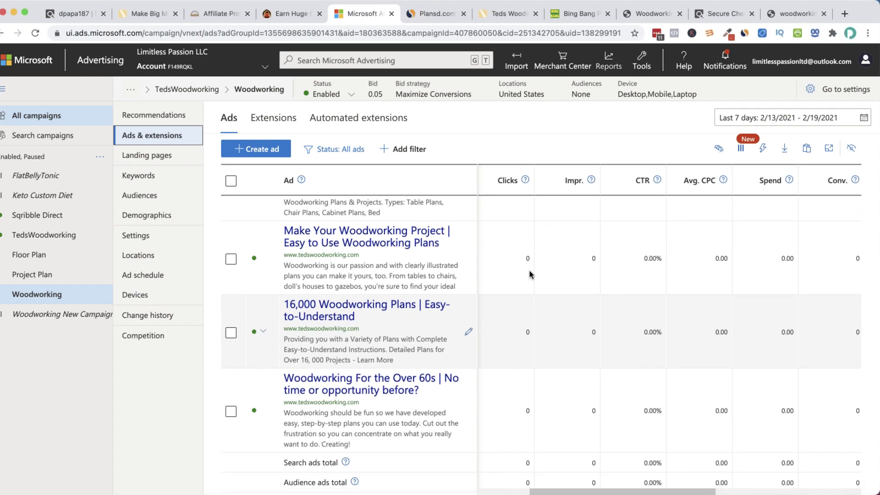
pyautogui.click(577, 15)
# Explore Bing Suggest keywords for woodworking and review their searches, bids, clicks and costs
pyautogui.scroll(-5, 383, 269)
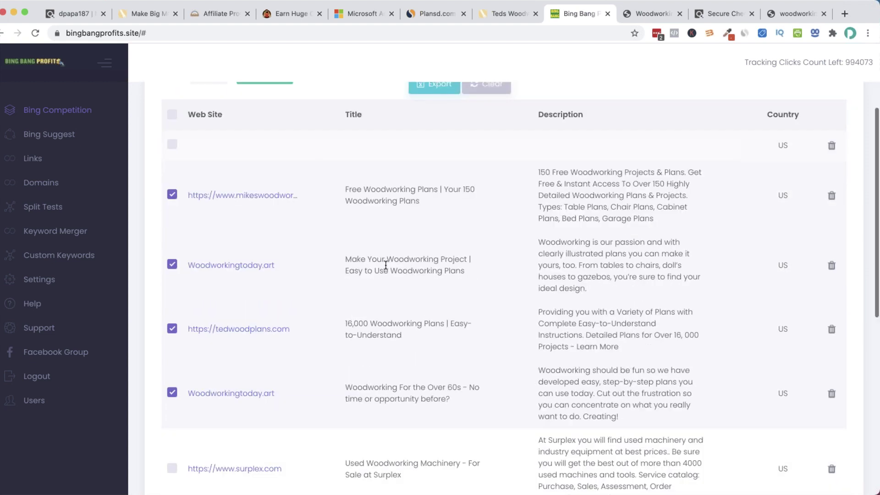
pyautogui.scroll(5, 386, 264)
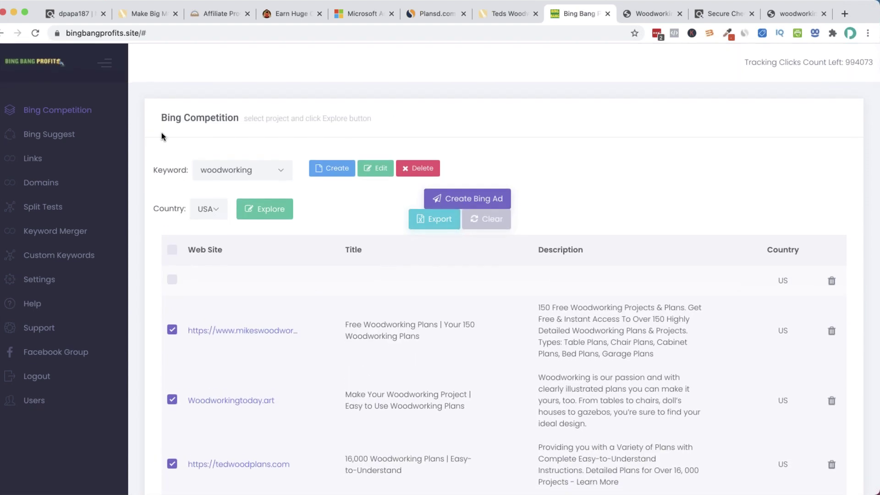
pyautogui.click(68, 135)
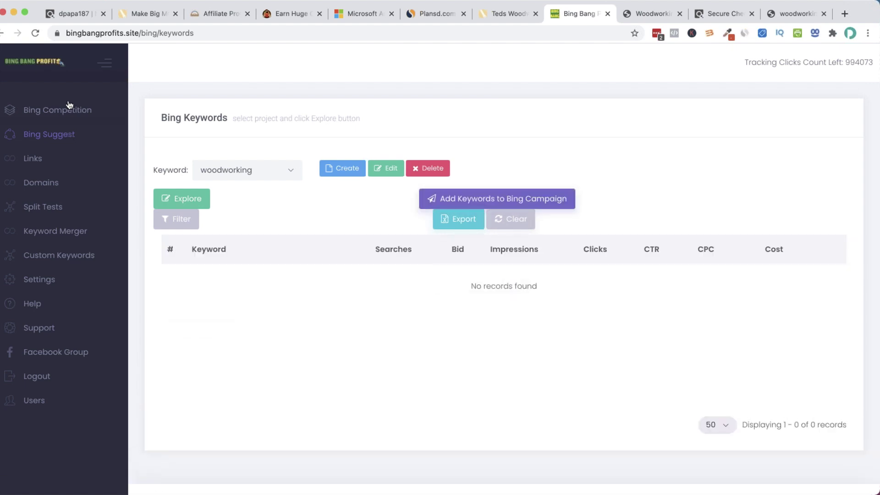
pyautogui.click(202, 203)
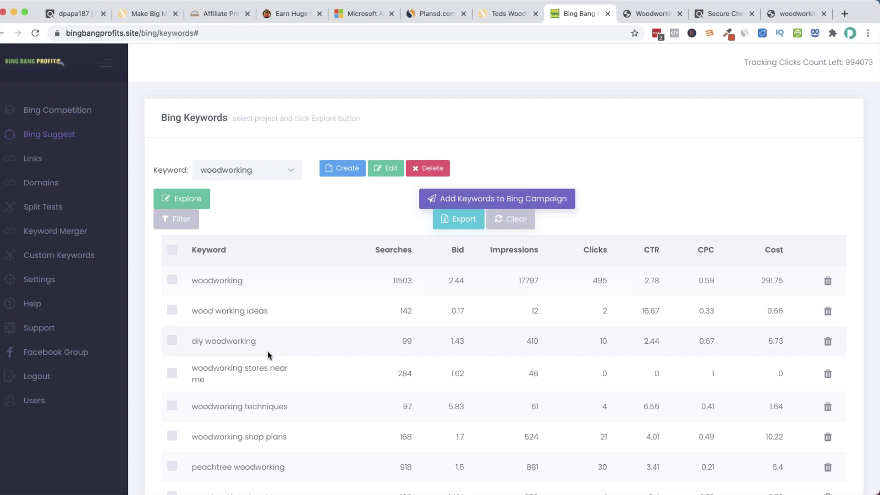
pyautogui.scroll(-4, 269, 351)
pyautogui.scroll(-6, 268, 350)
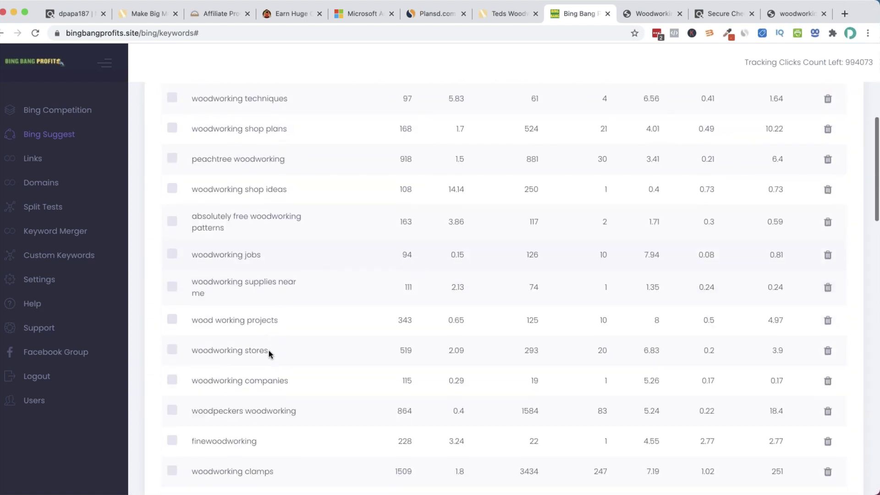
pyautogui.scroll(8, 270, 352)
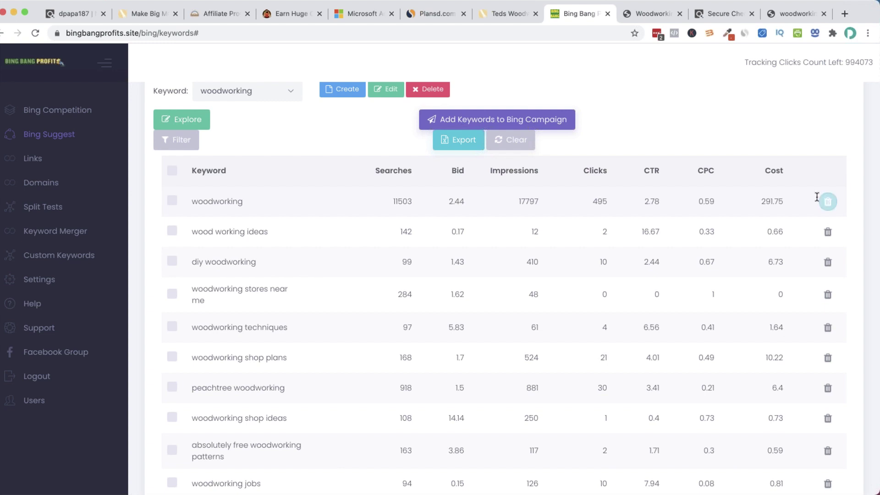
pyautogui.scroll(-6, 736, 207)
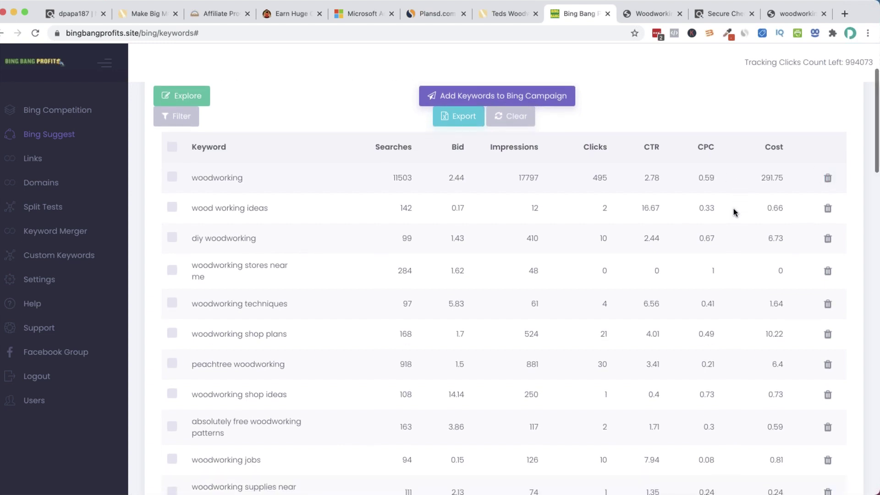
pyautogui.scroll(-4, 729, 215)
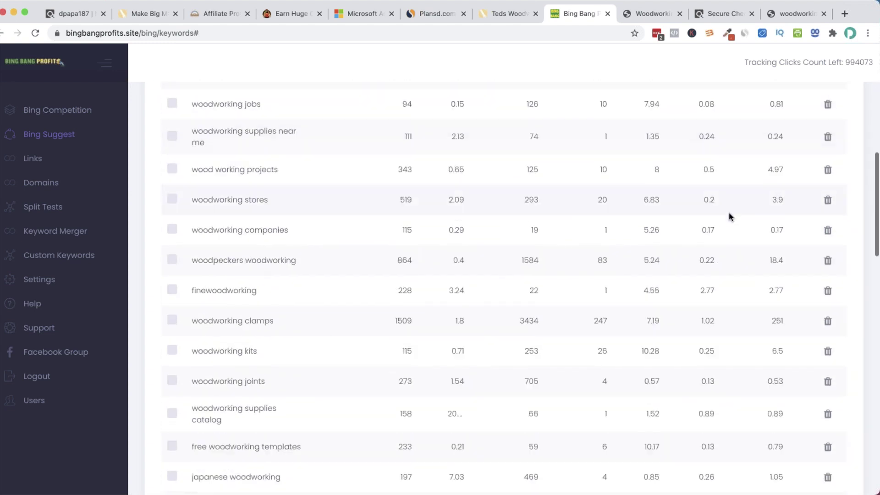
pyautogui.scroll(12, 729, 213)
# Filter the woodworking keywords to CPC less than or equal to 1 and select them all
pyautogui.click(194, 222)
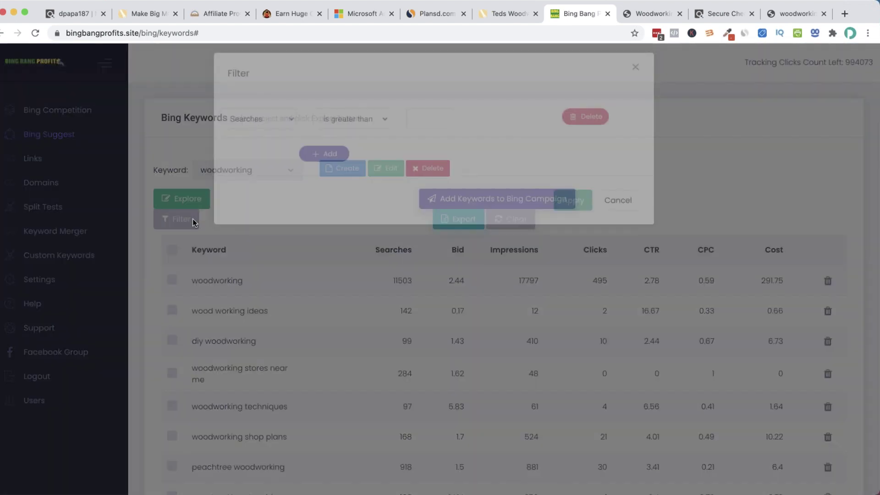
pyautogui.click(274, 156)
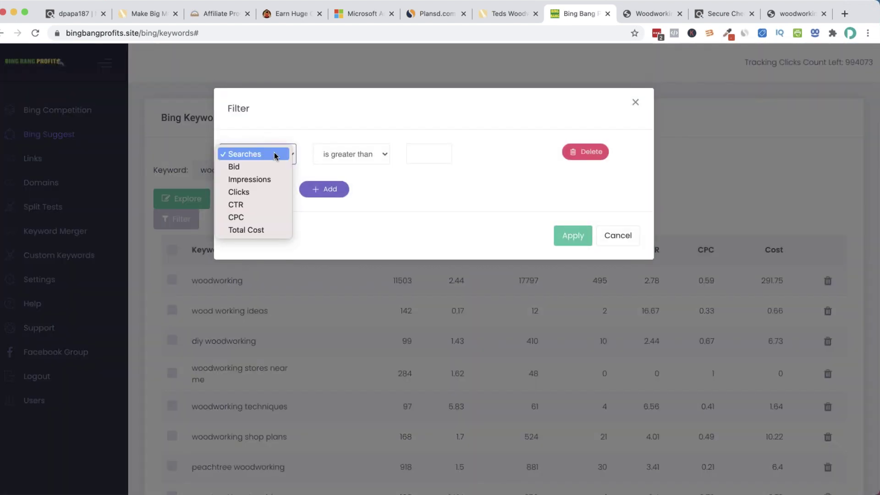
pyautogui.click(274, 215)
pyautogui.click(372, 153)
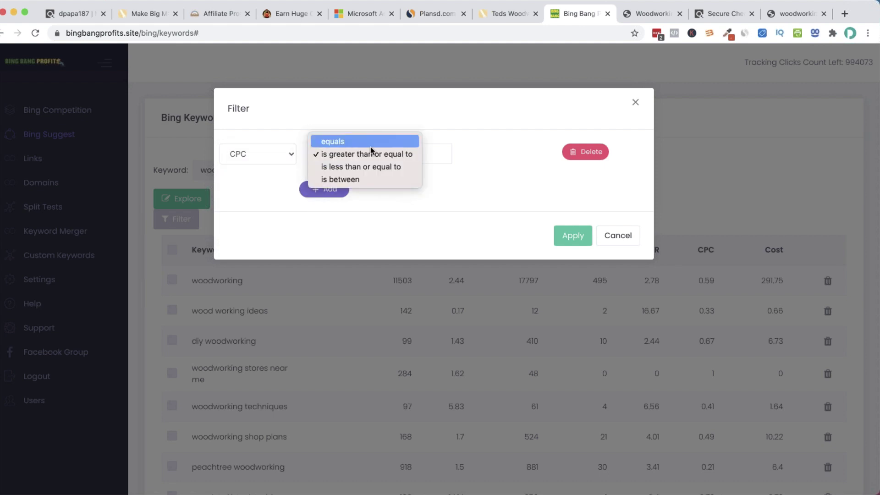
pyautogui.click(384, 167)
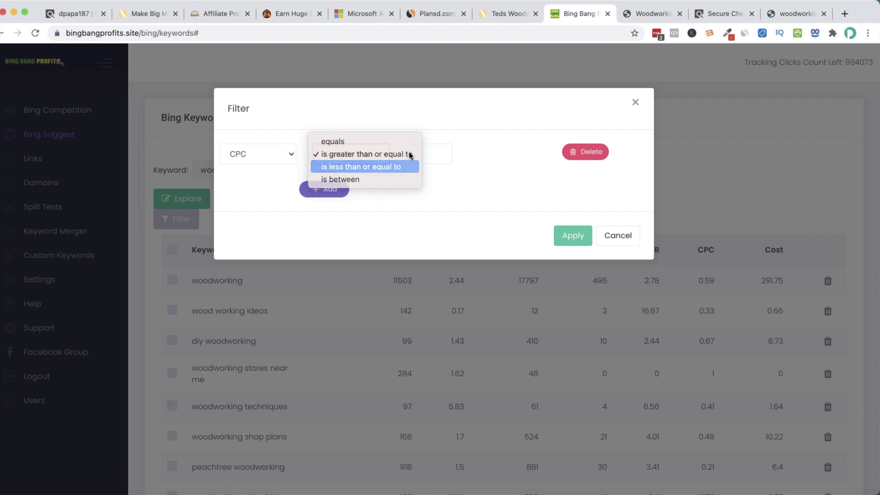
pyautogui.click(441, 153)
pyautogui.click(568, 235)
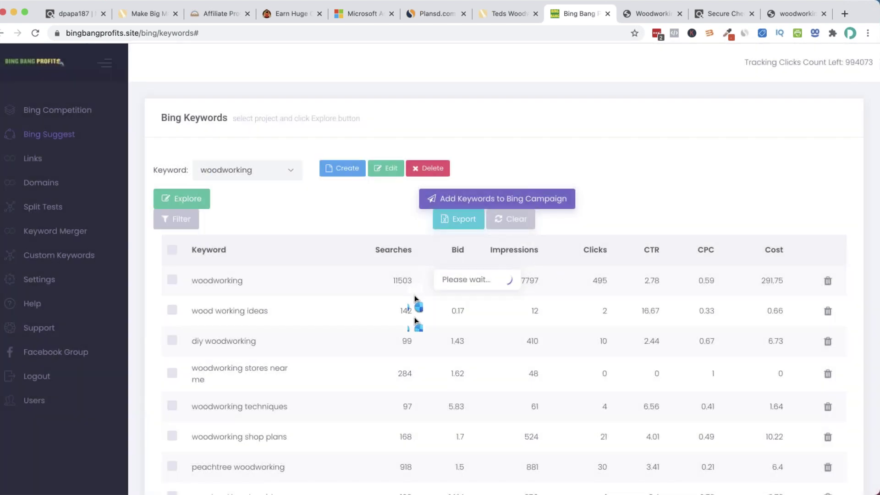
pyautogui.click(172, 250)
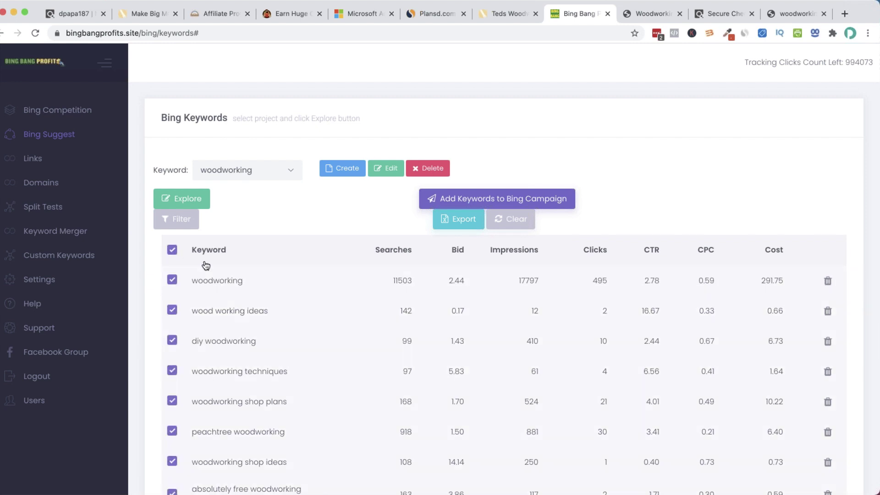
# Add the selected keywords to the Woodworking ad group as exact match with a bid of 1
pyautogui.click(481, 199)
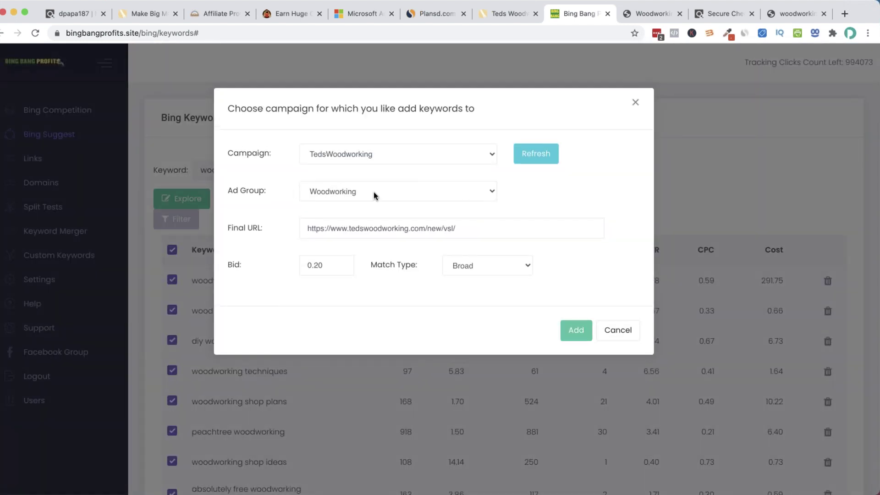
pyautogui.click(347, 199)
pyautogui.click(386, 192)
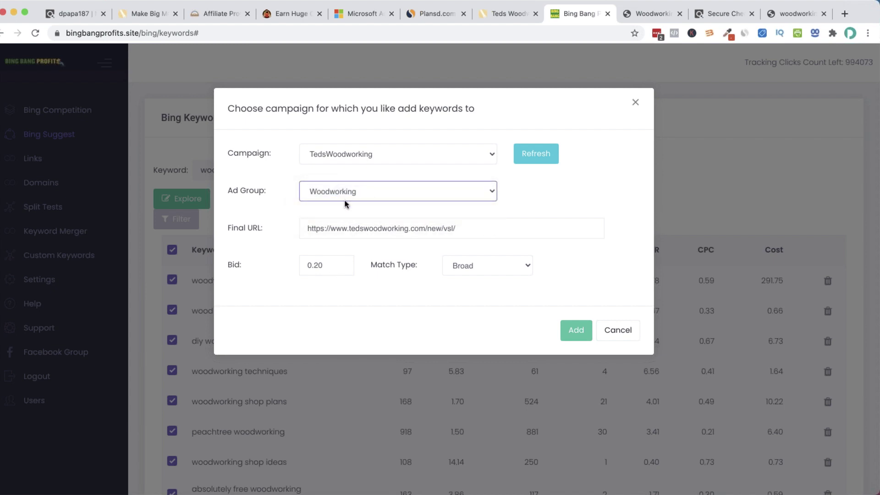
pyautogui.moveTo(336, 269); pyautogui.dragTo(301, 266)
pyautogui.write('1')
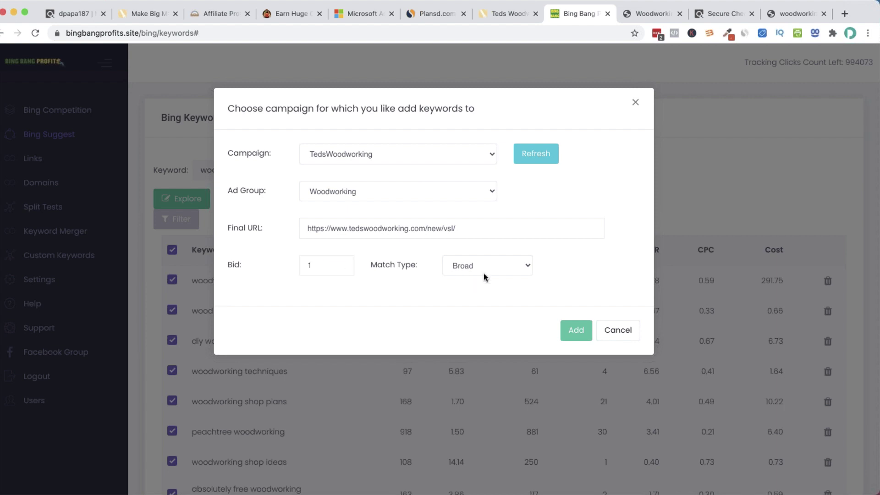
pyautogui.click(504, 269)
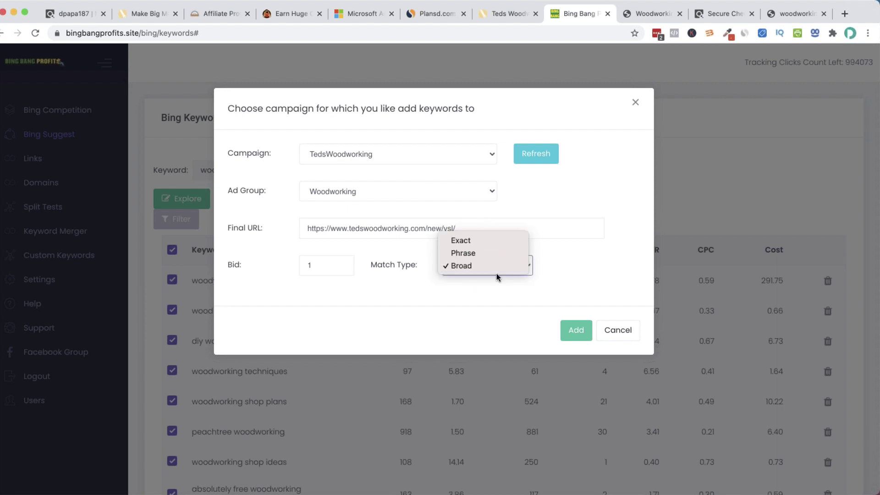
pyautogui.click(494, 239)
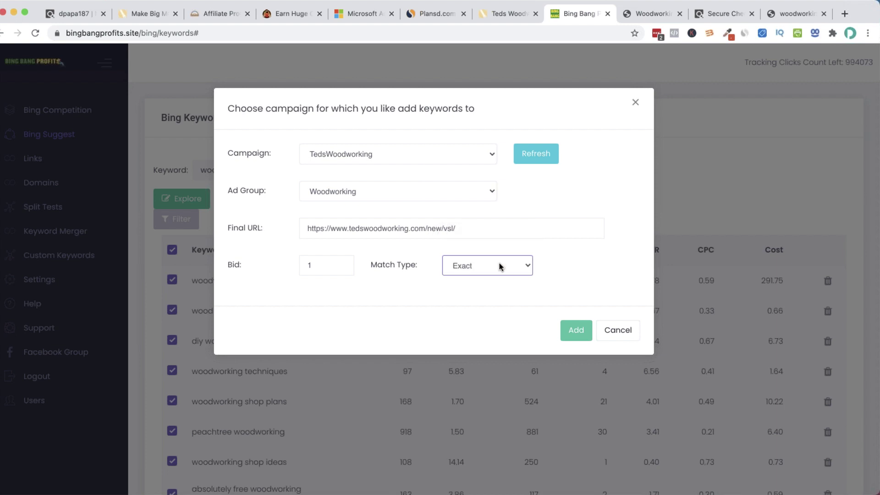
pyautogui.click(582, 338)
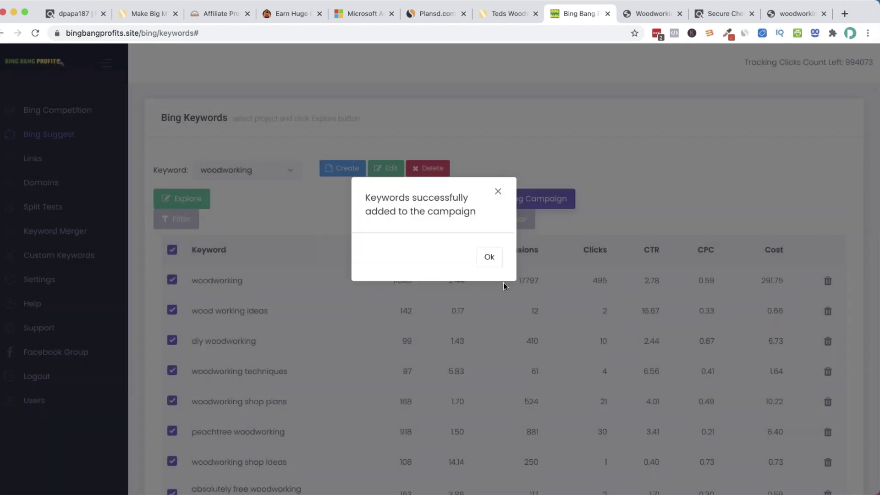
pyautogui.click(487, 260)
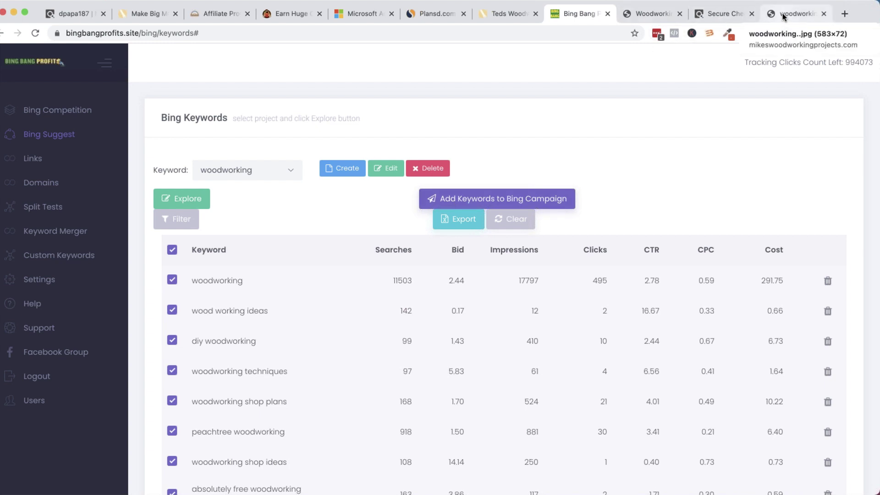
pyautogui.click(362, 18)
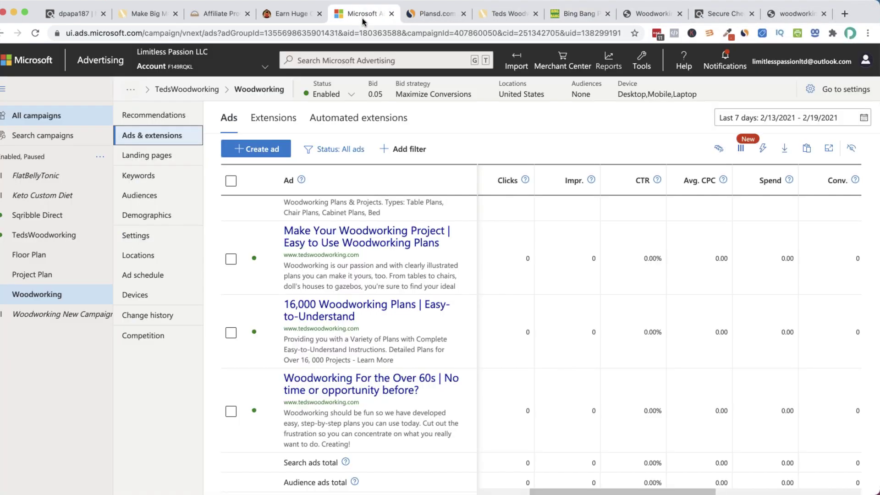
# Open the Woodworking ad group's Keywords list and scan it
pyautogui.click(150, 179)
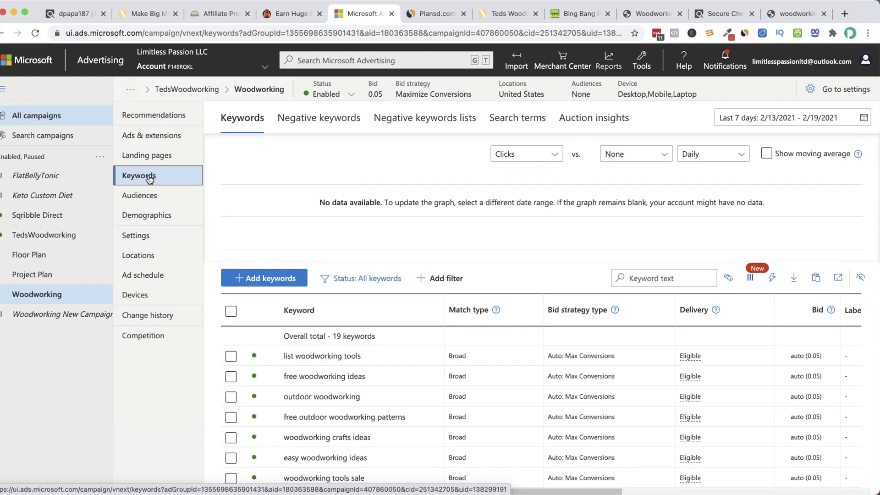
pyautogui.scroll(-2, 474, 343)
pyautogui.scroll(-10, 474, 344)
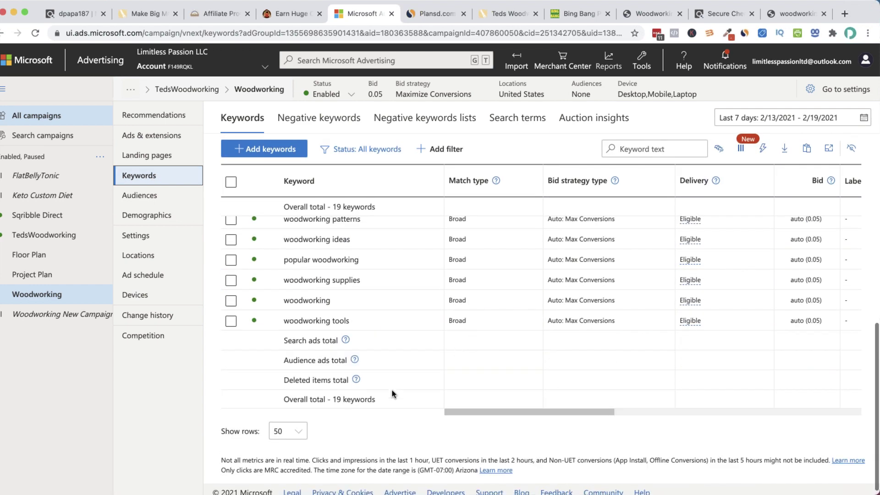
pyautogui.scroll(5, 301, 367)
pyautogui.hscroll(2, 301, 366)
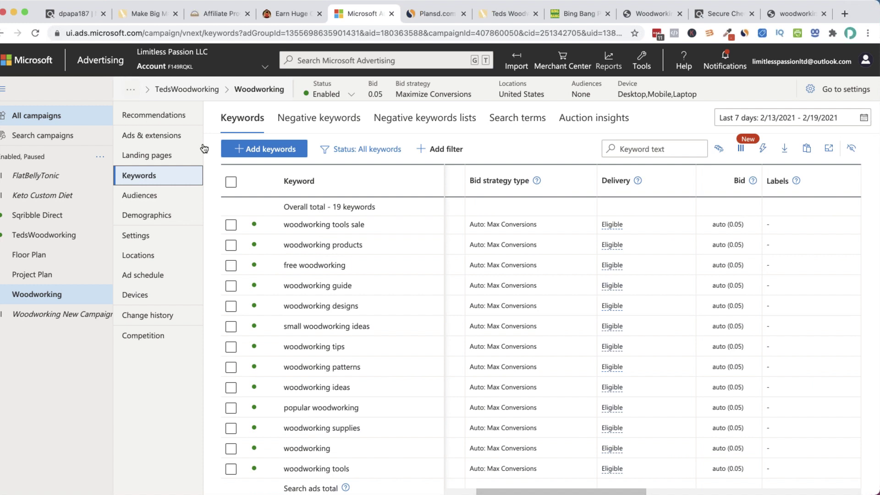
# Reload the keywords and confirm all 69 exact-match keywords, then return to Bing Bang Profits
pyautogui.click(35, 33)
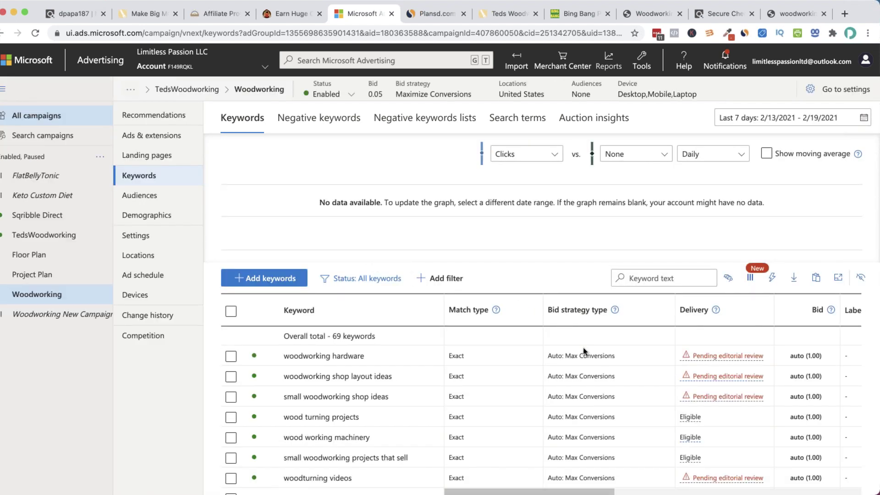
pyautogui.scroll(-3, 573, 330)
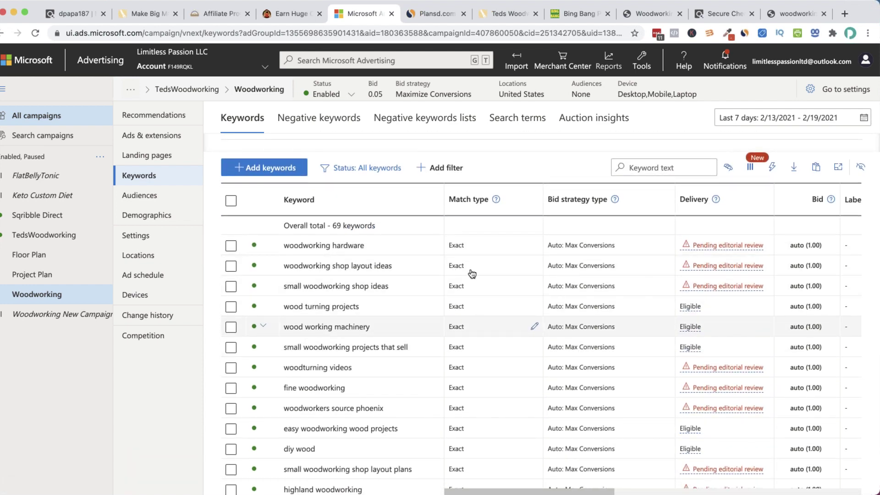
pyautogui.scroll(-5, 469, 330)
pyautogui.scroll(-15, 470, 278)
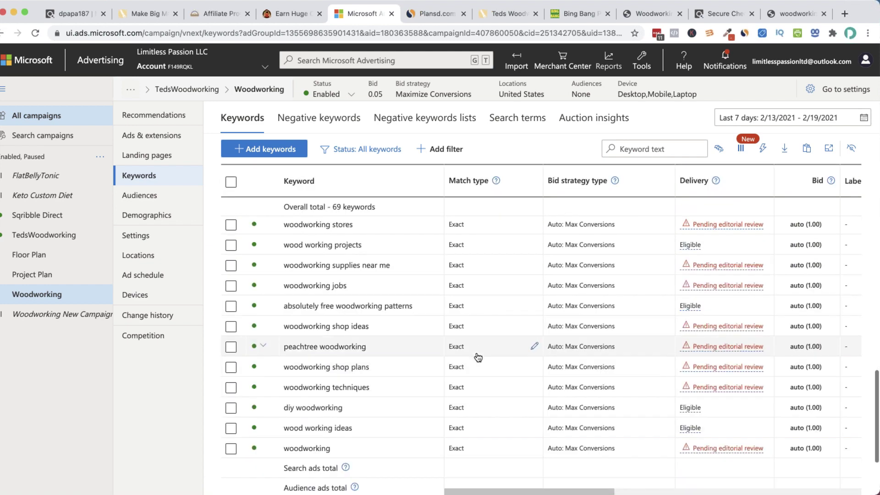
pyautogui.scroll(-3, 478, 360)
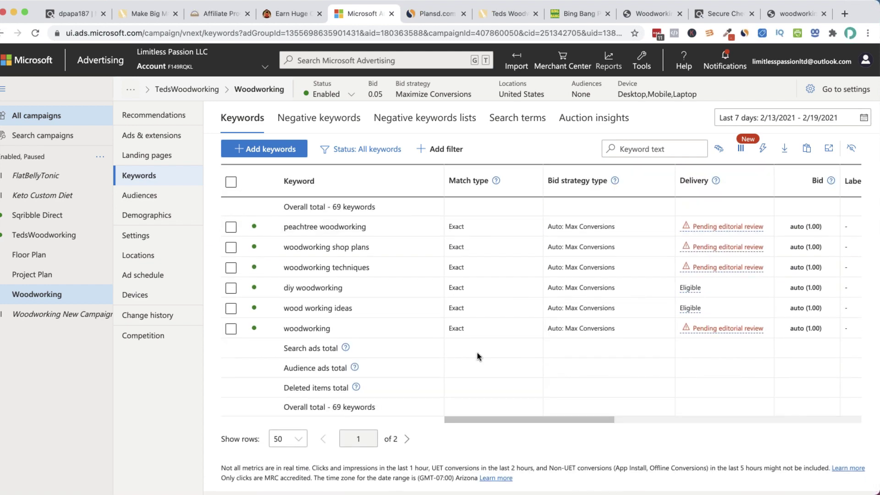
pyautogui.scroll(5, 476, 356)
pyautogui.scroll(5, 462, 296)
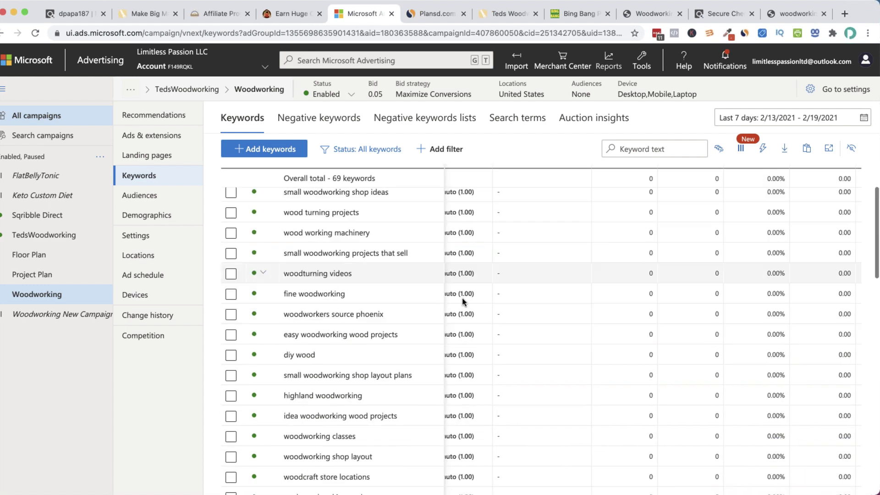
pyautogui.scroll(1, 521, 329)
pyautogui.hscroll(-5, 483, 339)
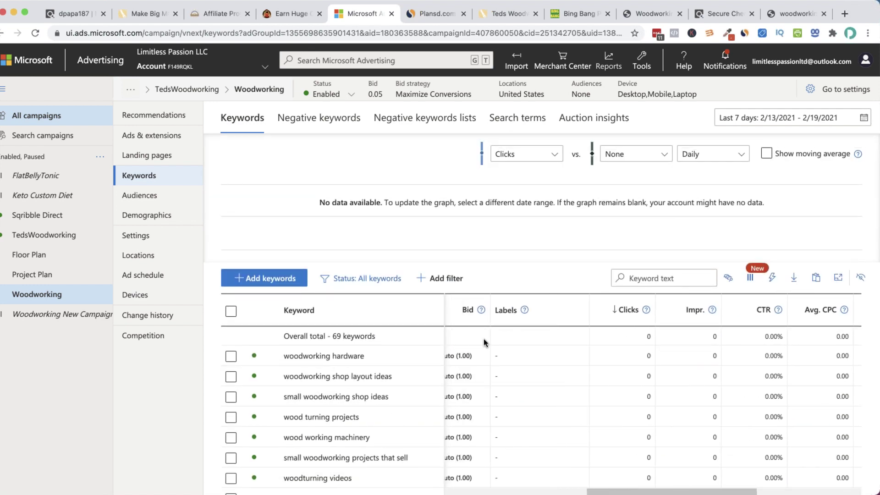
pyautogui.moveTo(497, 353)
pyautogui.hscroll(-5, 527, 365)
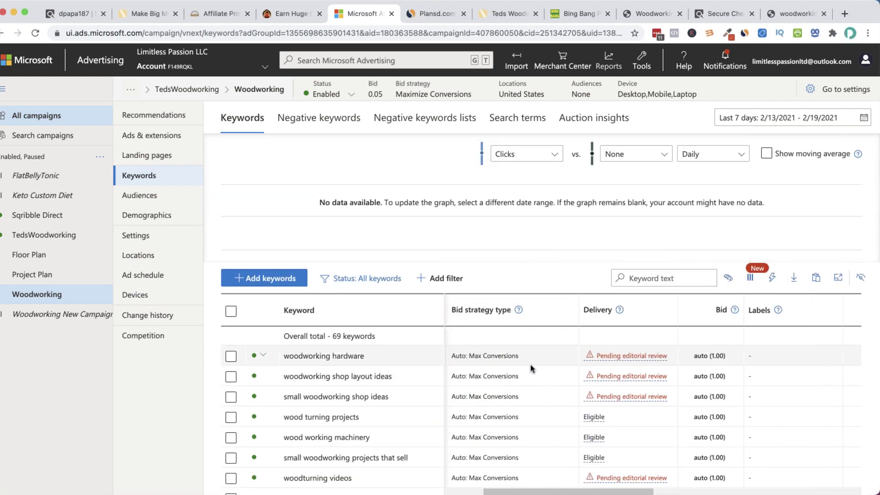
pyautogui.scroll(-1, 532, 368)
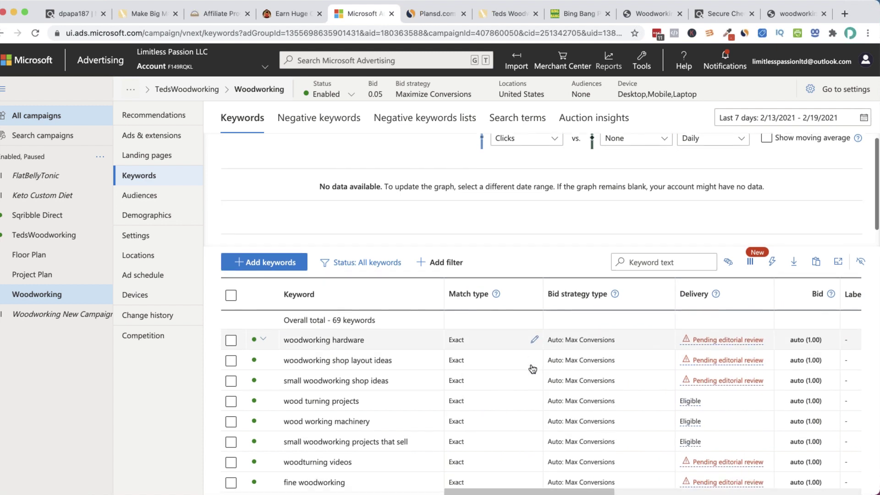
pyautogui.moveTo(704, 339)
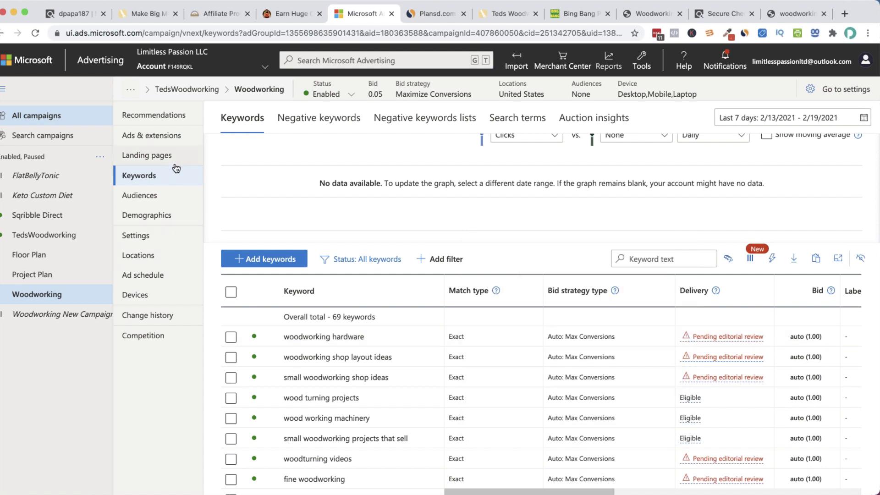
pyautogui.scroll(-5, 381, 305)
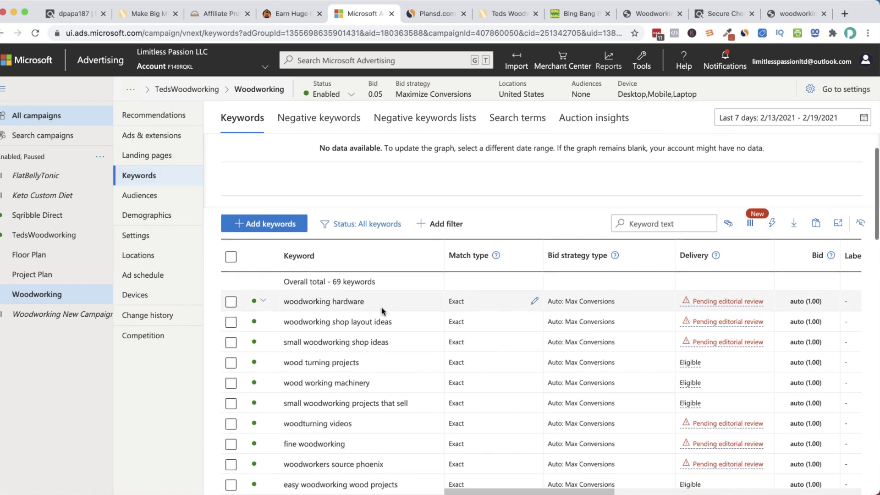
pyautogui.scroll(-5, 375, 301)
pyautogui.scroll(10, 375, 298)
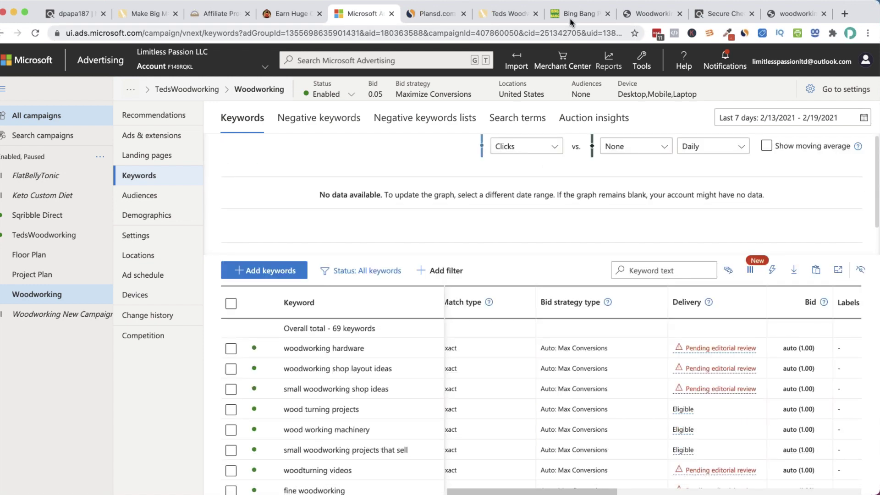
pyautogui.click(573, 16)
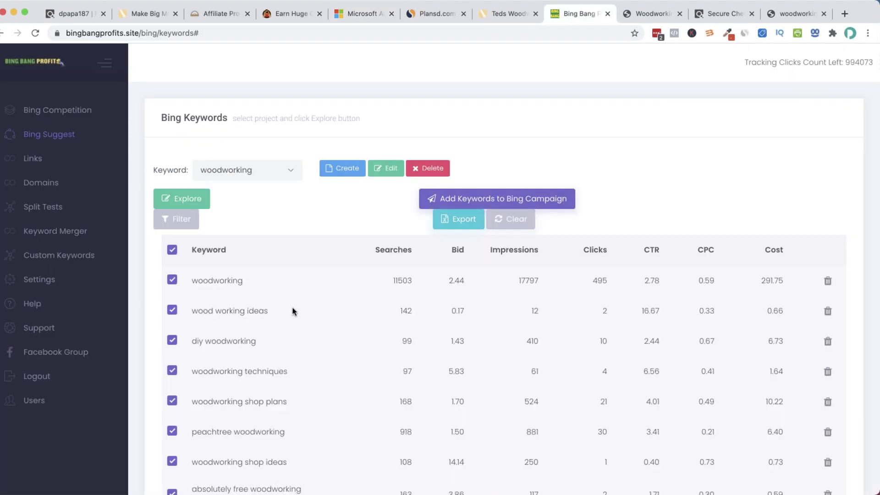
# Open the tracking links list sorted by Sales Conv Rate, highest first
pyautogui.scroll(-3, 292, 308)
pyautogui.scroll(3, 292, 310)
pyautogui.click(42, 163)
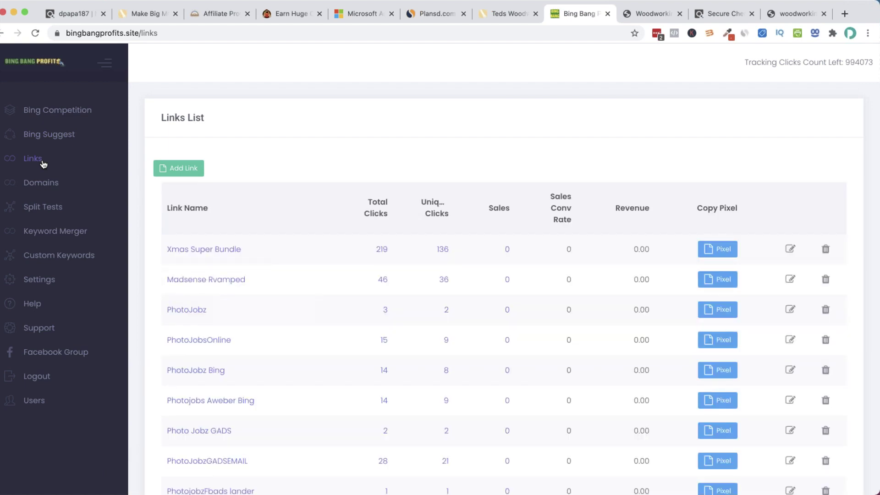
pyautogui.click(565, 211)
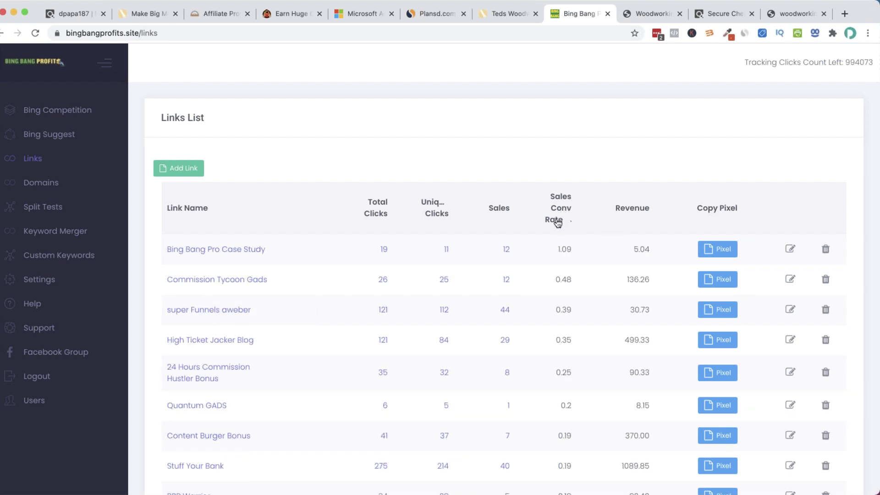
# Scroll the sorted links down to the last rows, Surveys Cash and sociopromo
pyautogui.scroll(-5, 527, 271)
pyautogui.scroll(-8, 528, 273)
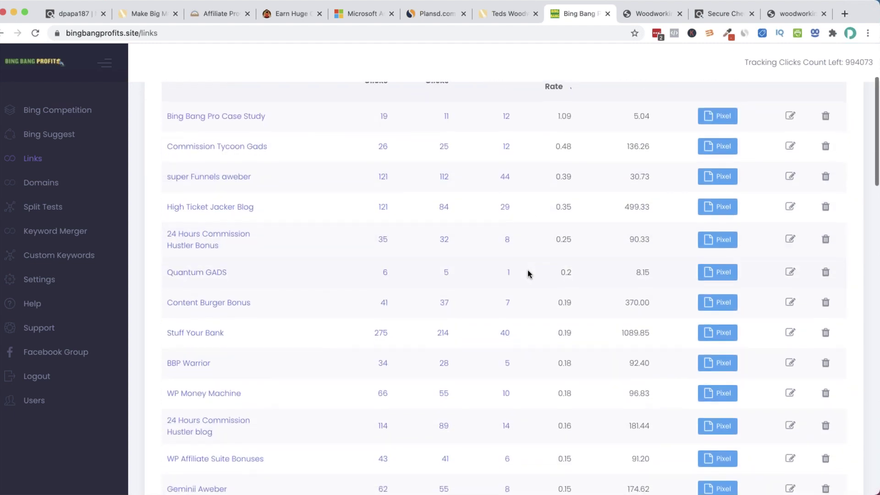
pyautogui.scroll(-13, 528, 274)
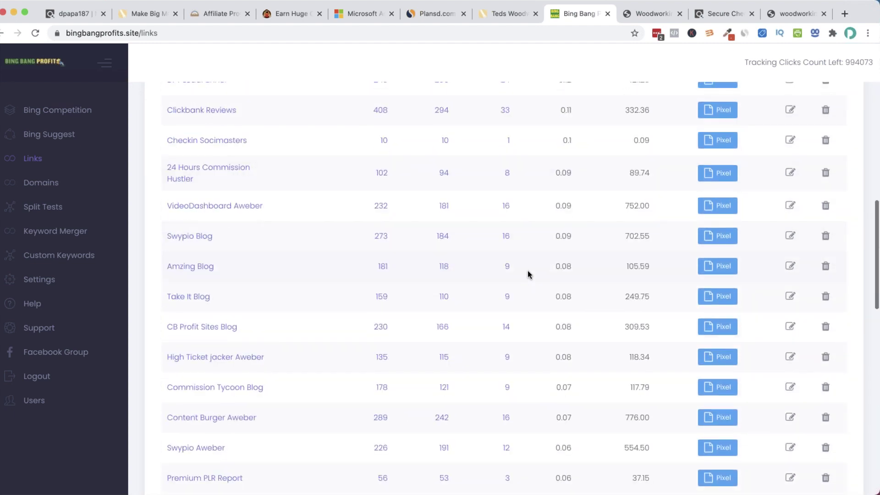
pyautogui.scroll(-7, 528, 274)
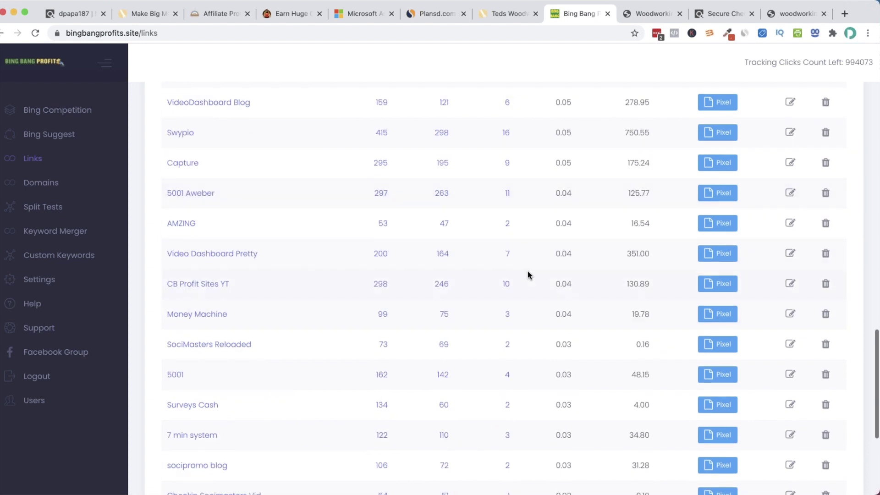
pyautogui.scroll(3, 527, 273)
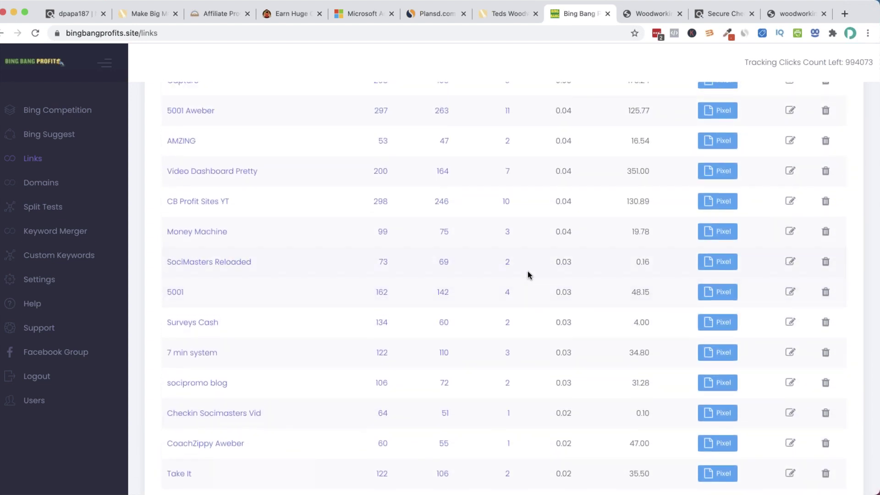
pyautogui.scroll(1, 526, 274)
pyautogui.scroll(1, 527, 273)
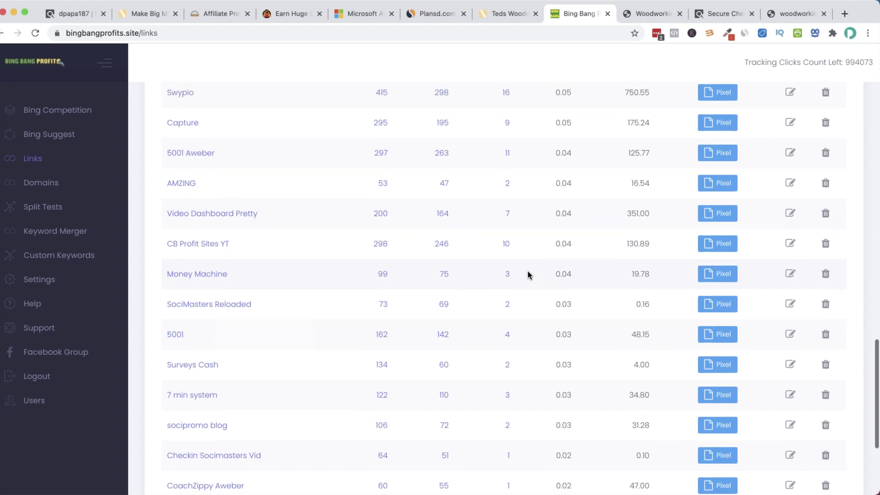
pyautogui.scroll(3, 527, 274)
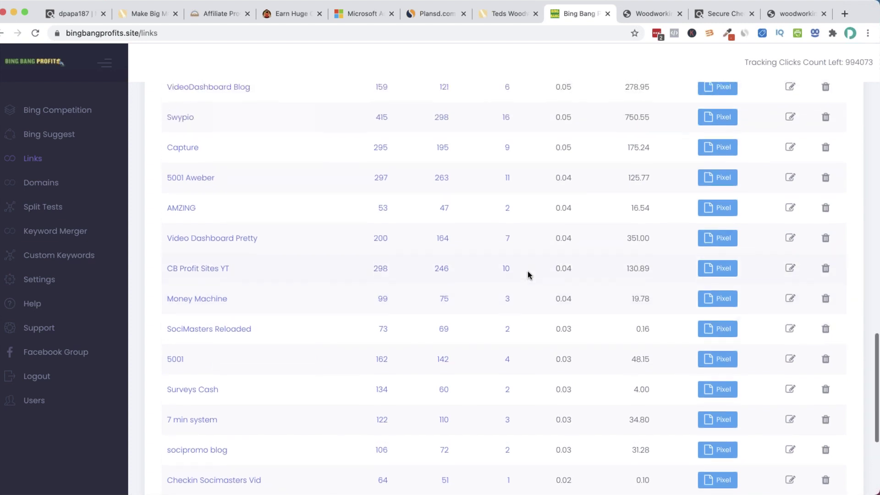
pyautogui.scroll(5, 528, 274)
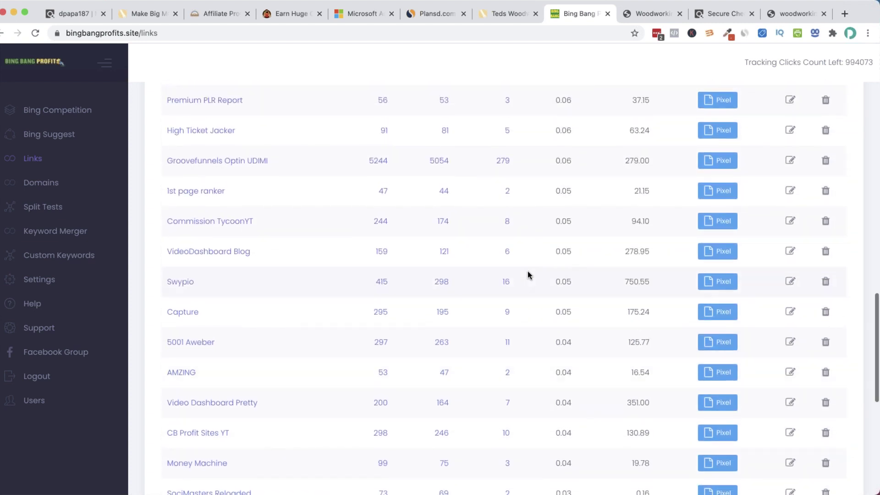
pyautogui.scroll(2, 527, 271)
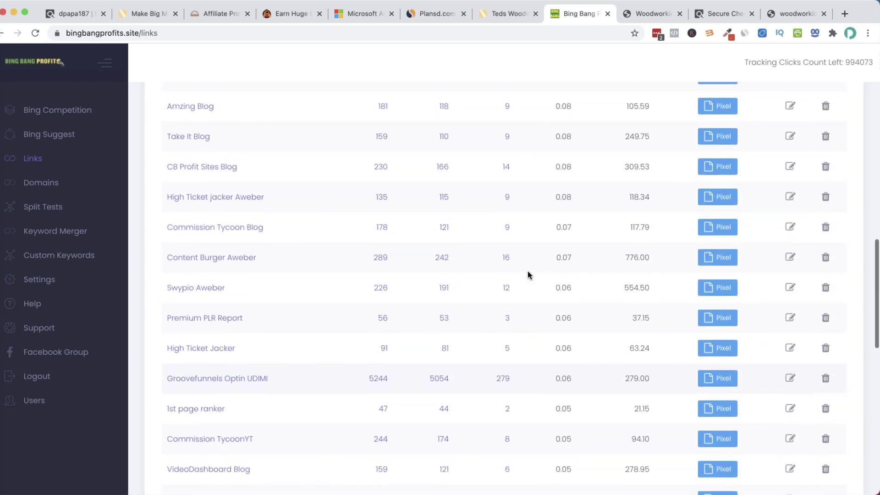
pyautogui.scroll(4, 527, 271)
pyautogui.scroll(6, 526, 271)
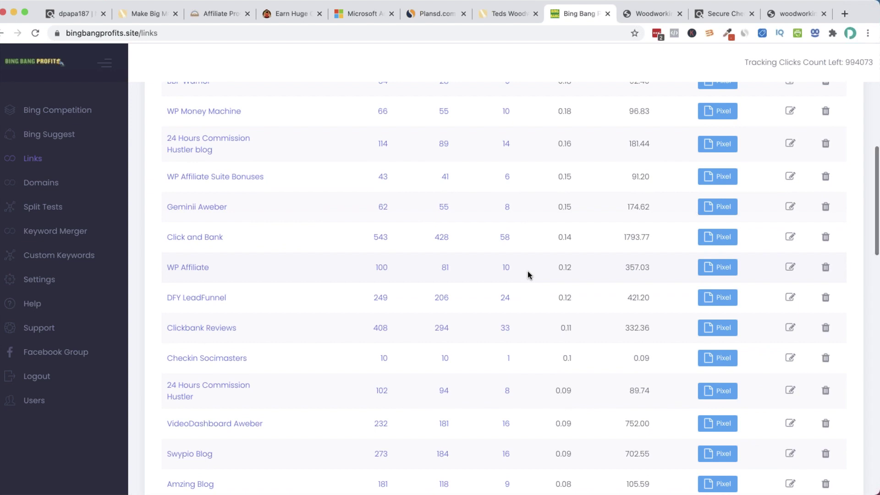
pyautogui.scroll(-4, 537, 287)
pyautogui.scroll(-6, 537, 288)
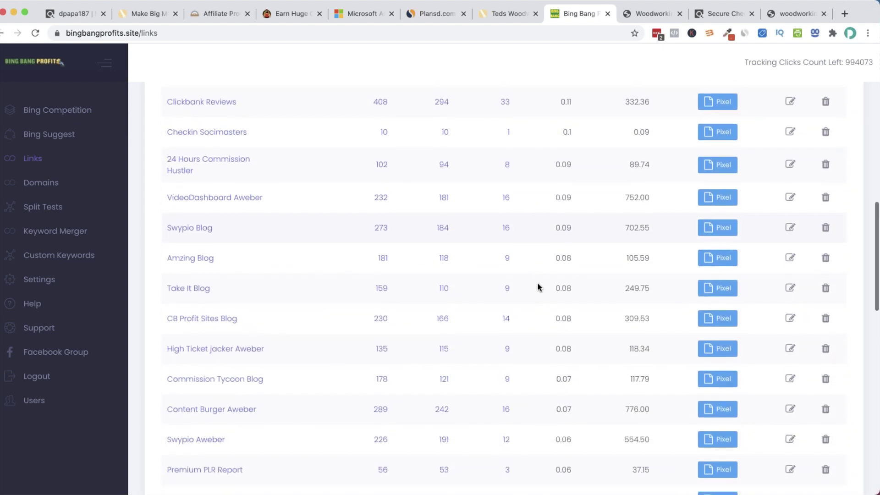
pyautogui.scroll(-5, 538, 288)
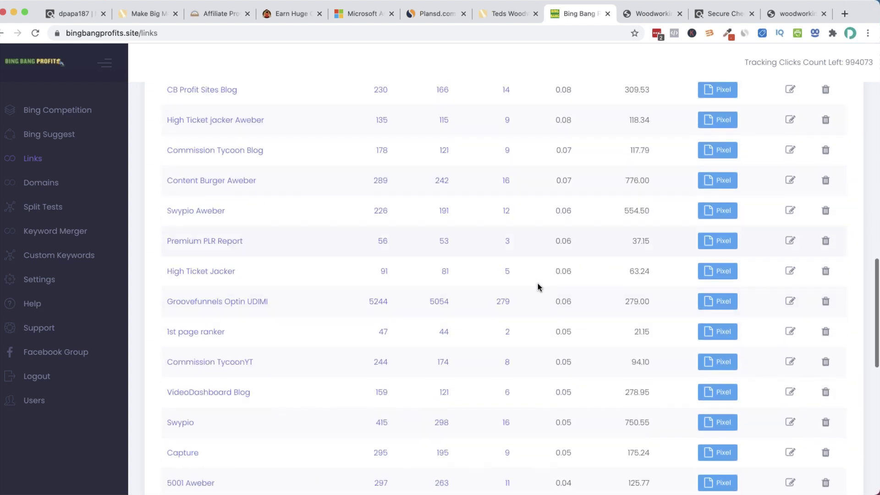
pyautogui.scroll(-5, 538, 288)
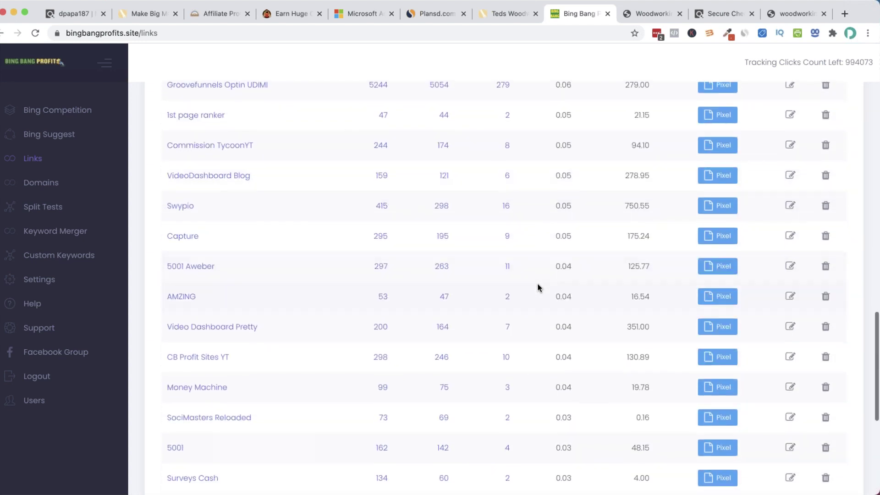
pyautogui.scroll(-2, 538, 287)
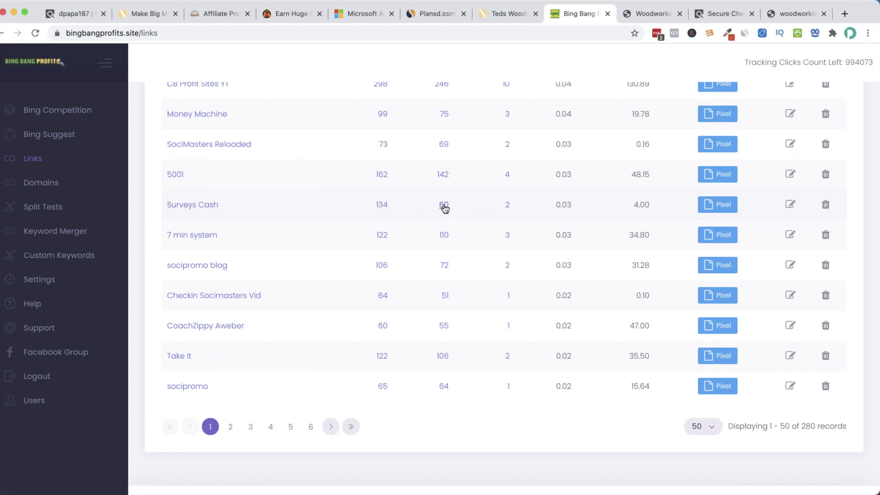
# Open Surveys Cash's Click List and highlight the first click's keyword
pyautogui.click(510, 205)
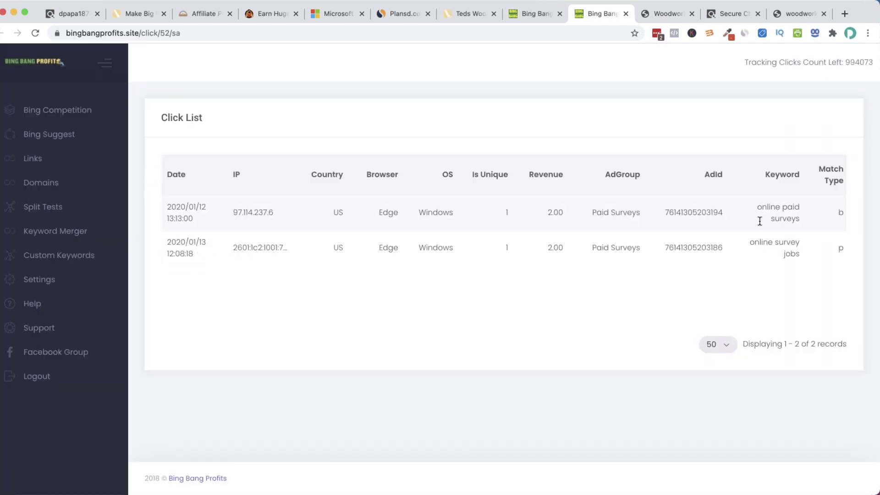
pyautogui.hscroll(1, 677, 236)
pyautogui.moveTo(809, 223); pyautogui.dragTo(756, 207)
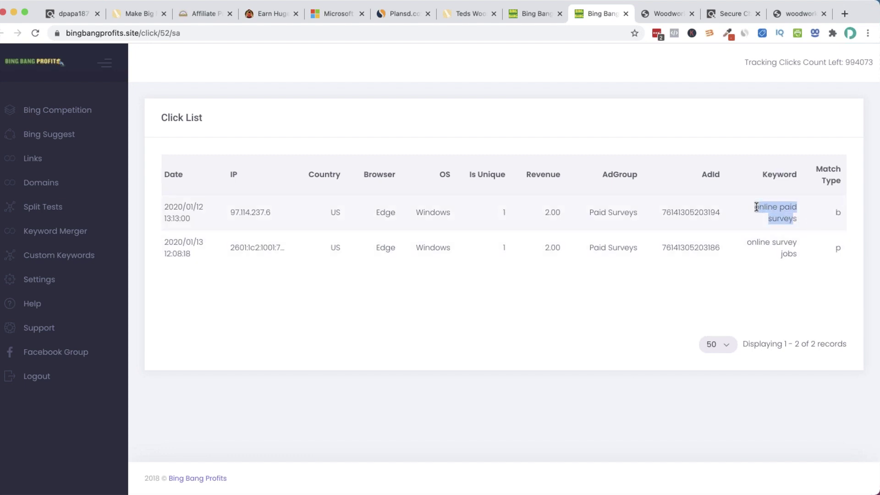
pyautogui.click(512, 221)
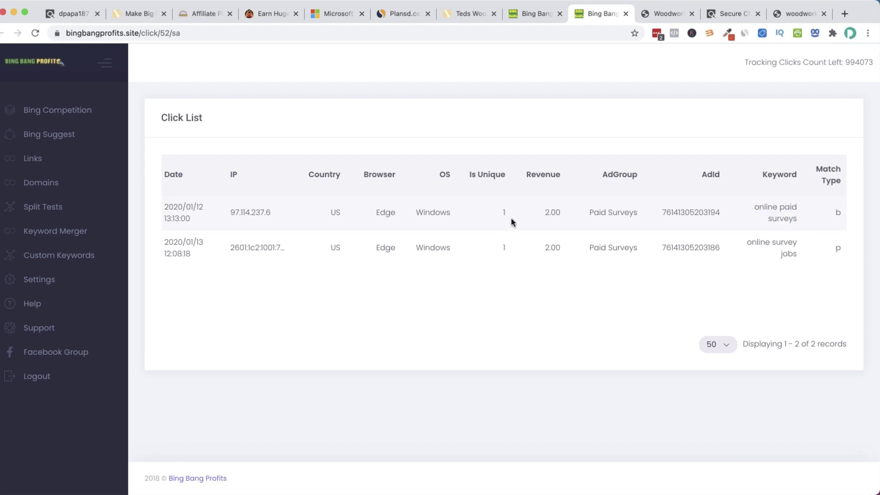
# Select the keywords of both Surveys Cash clicks, then go back to the Links list top
pyautogui.moveTo(799, 255); pyautogui.dragTo(752, 240)
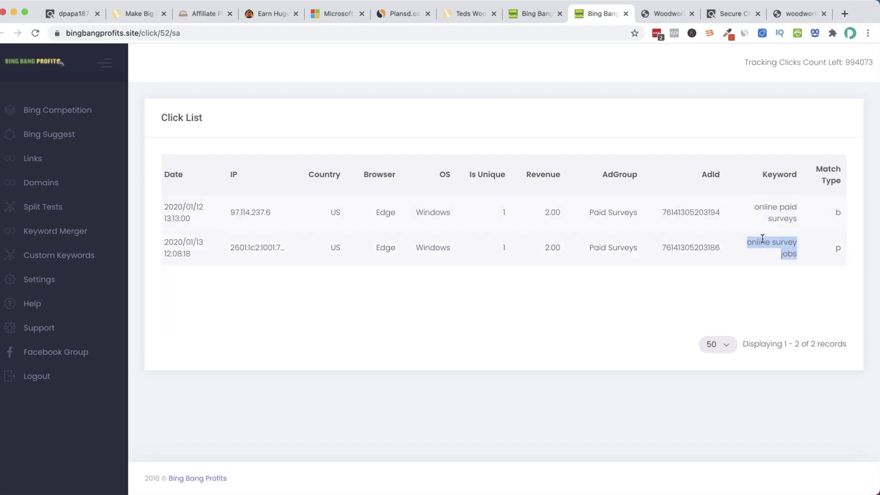
pyautogui.rightClick(796, 237)
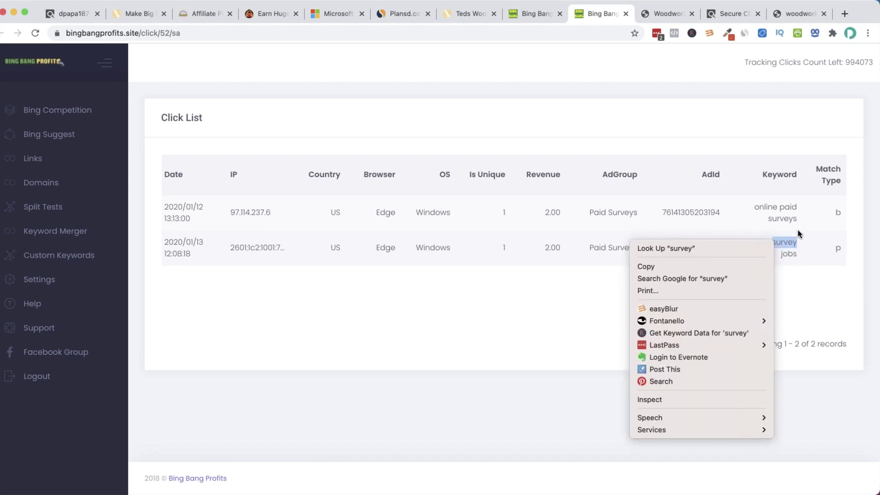
pyautogui.click(735, 215)
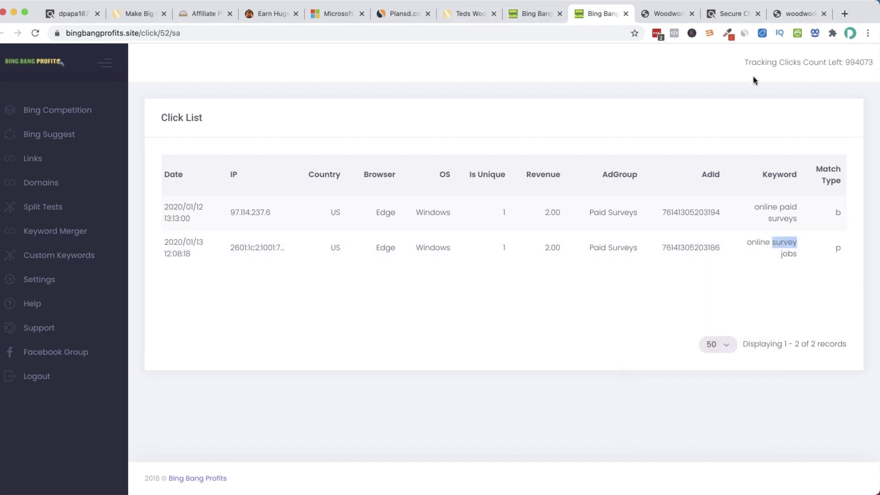
pyautogui.moveTo(752, 217); pyautogui.dragTo(801, 235)
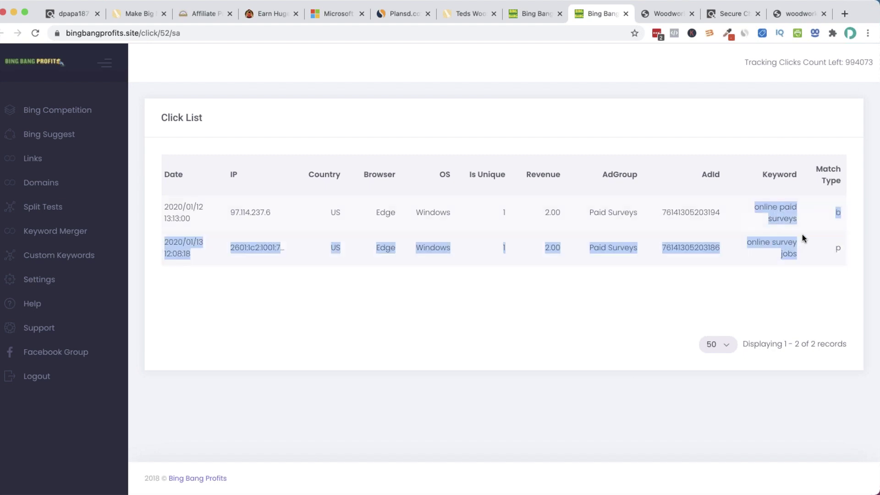
pyautogui.click(570, 56)
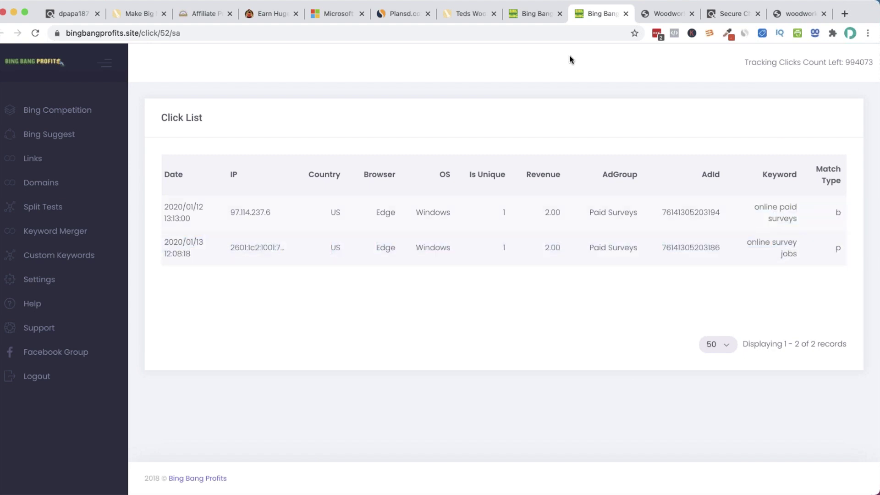
pyautogui.click(535, 14)
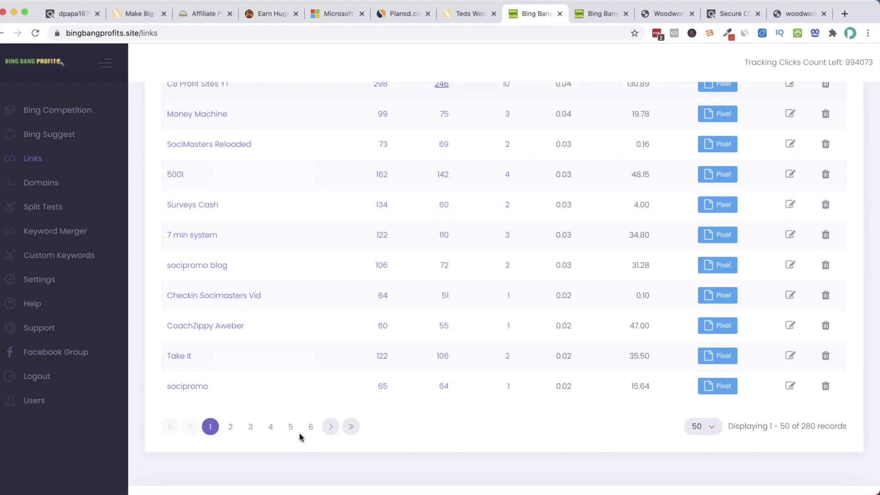
pyautogui.scroll(20, 352, 342)
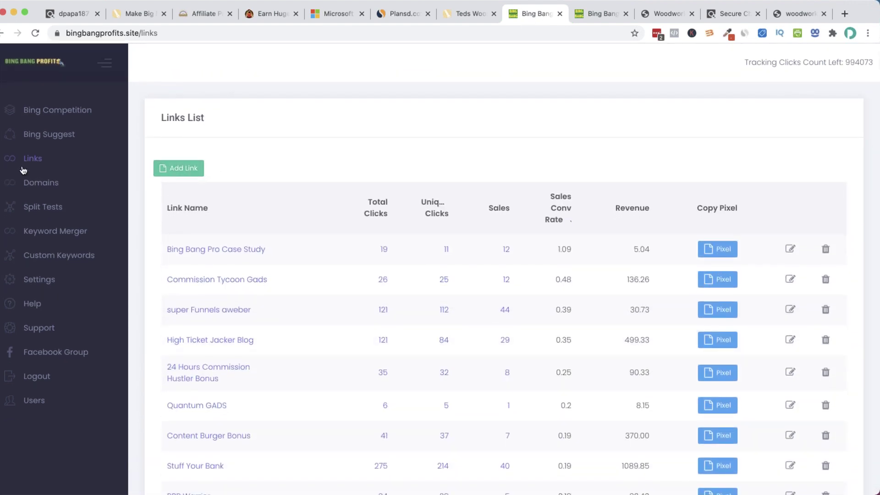
# Start a new tracking link named 'Woodworking Bing Ads'
pyautogui.click(178, 169)
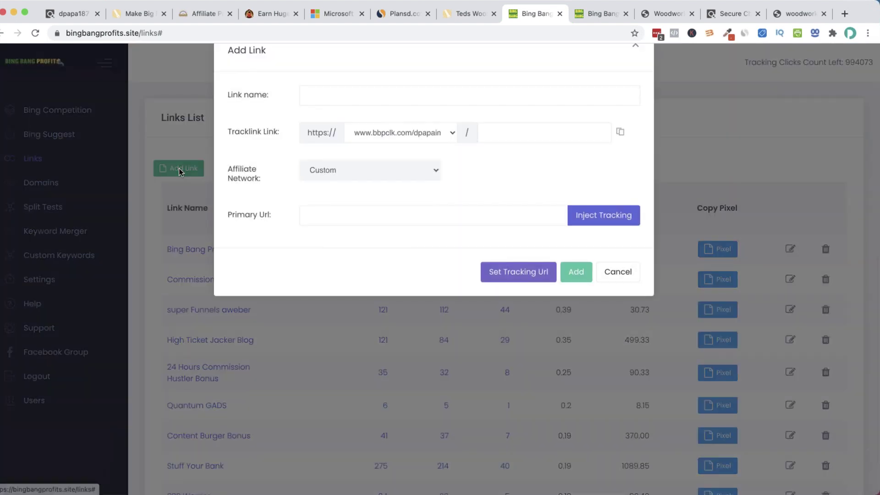
pyautogui.click(426, 110)
pyautogui.write('Woppd')
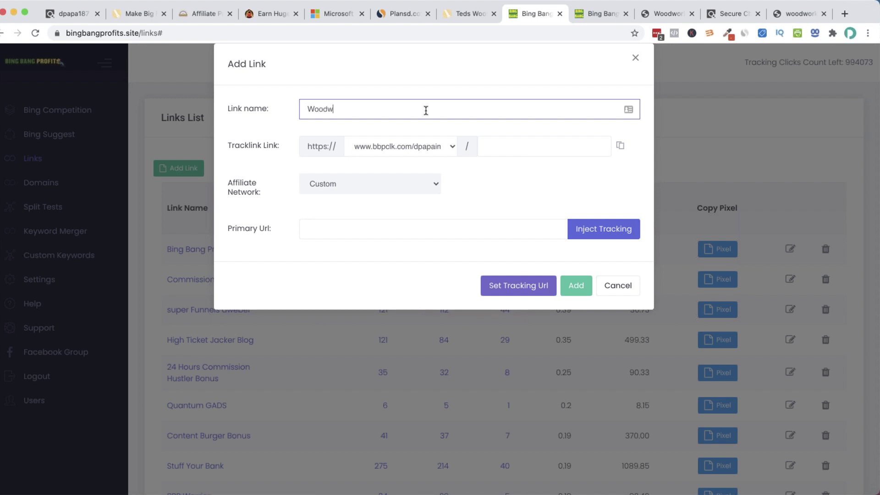
pyautogui.write('Bing')
pyautogui.write('Campaig')
pyautogui.press('BackSpace')
pyautogui.press('BackSpace')
pyautogui.press('BackSpace')
pyautogui.press('BackSpace')
pyautogui.press('BackSpace')
pyautogui.press('BackSpace')
pyautogui.press('BackSpace')
pyautogui.write('Ads')
pyautogui.click(505, 149)
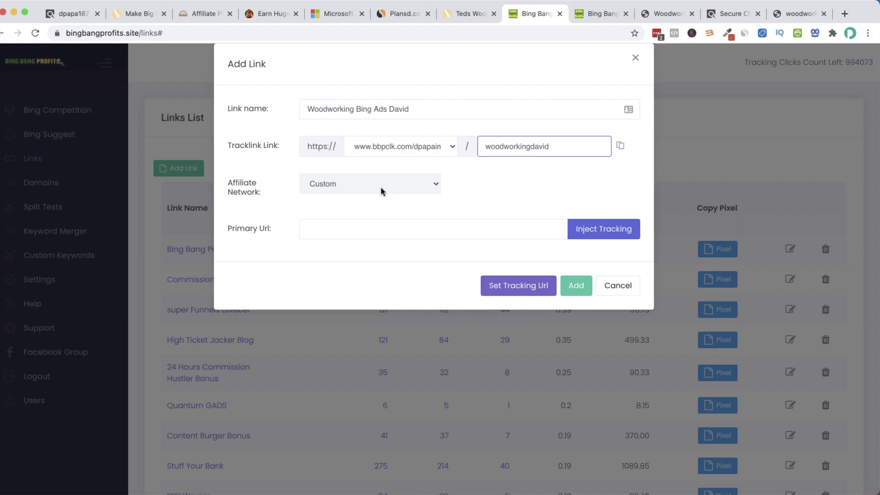
# Set the link's affiliate network to ClickBank with tracking ID bingads
pyautogui.click(362, 183)
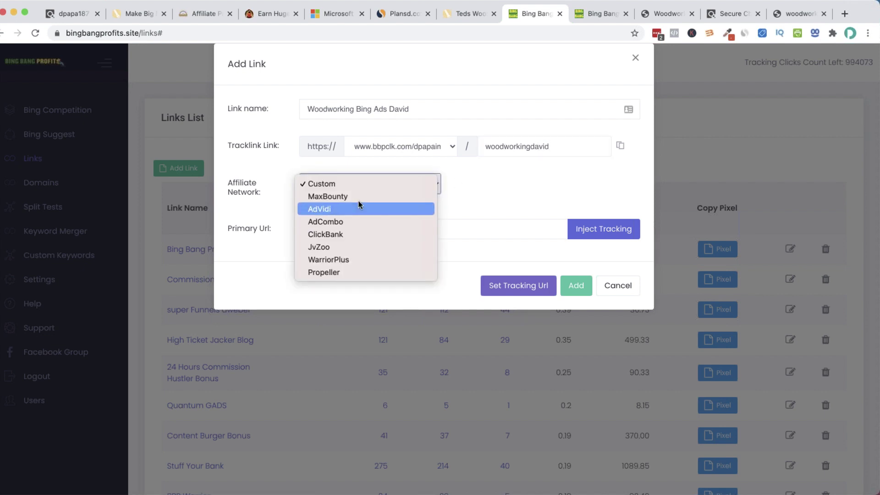
pyautogui.click(353, 234)
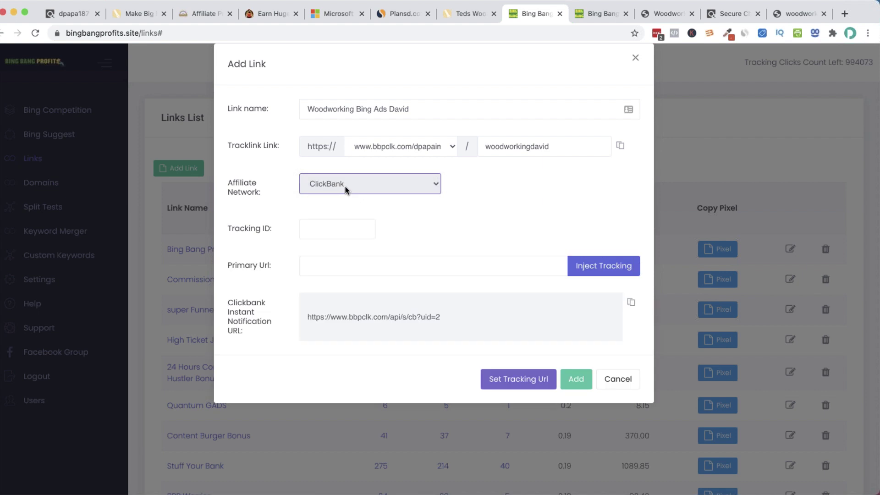
pyautogui.click(340, 230)
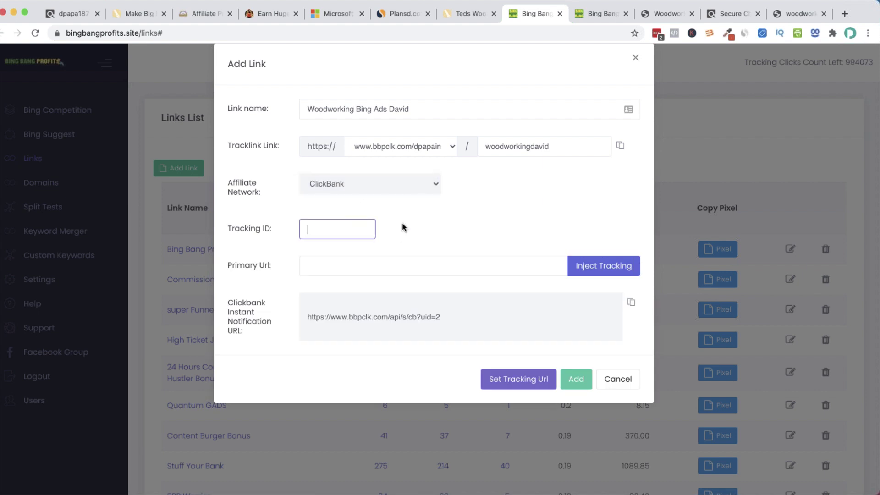
pyautogui.write('bingads')
pyautogui.click(437, 271)
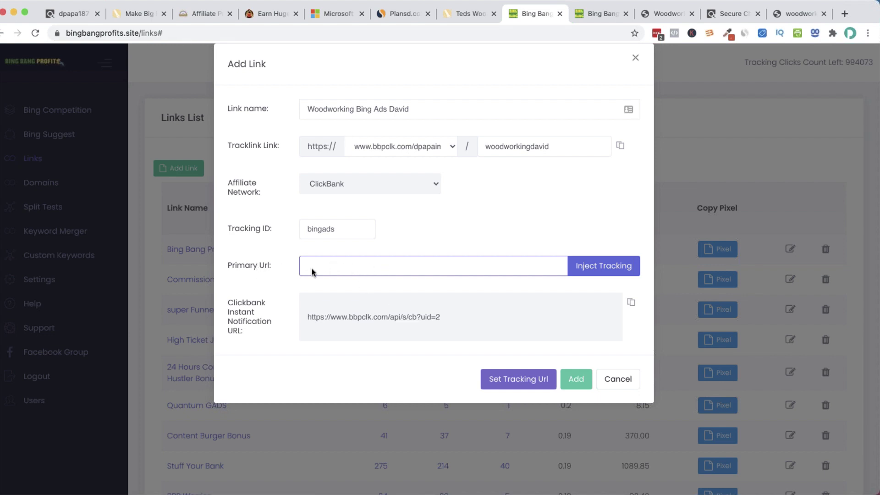
pyautogui.click(69, 14)
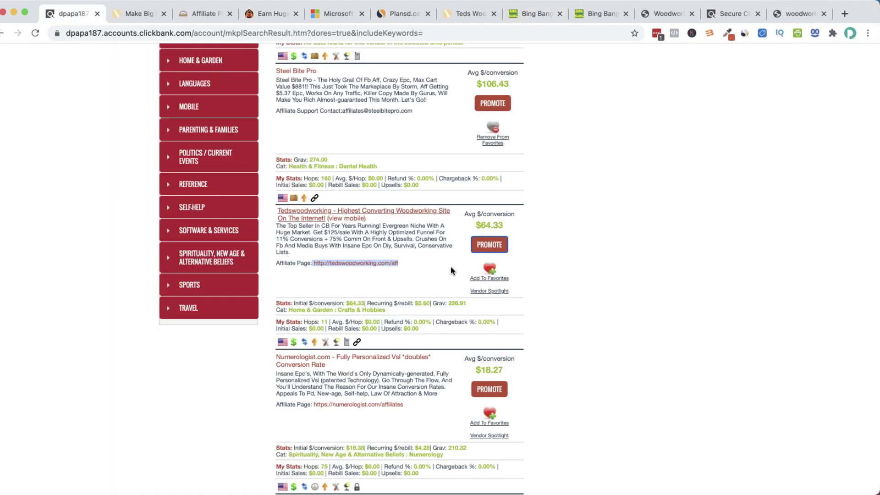
# Generate and copy a Tedswoodworking HopLink under the account nickname, without a tracking ID
pyautogui.click(495, 247)
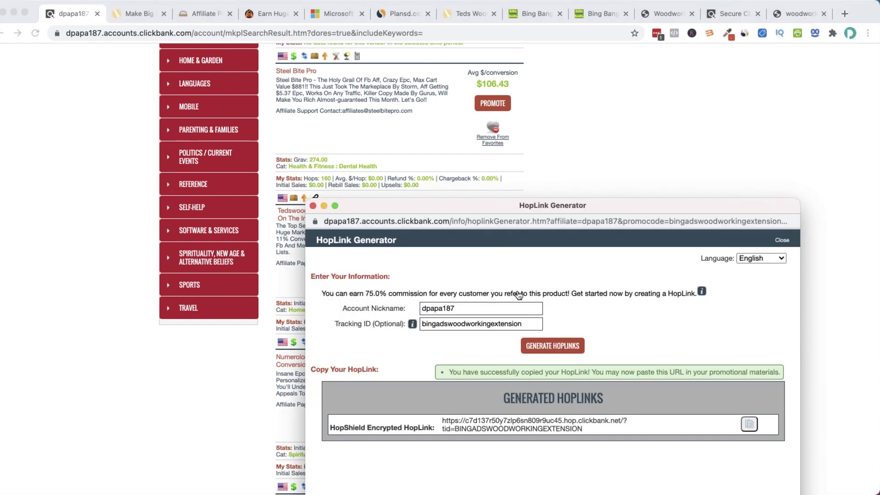
pyautogui.click(500, 309)
pyautogui.write('dpapa18')
pyautogui.click(552, 345)
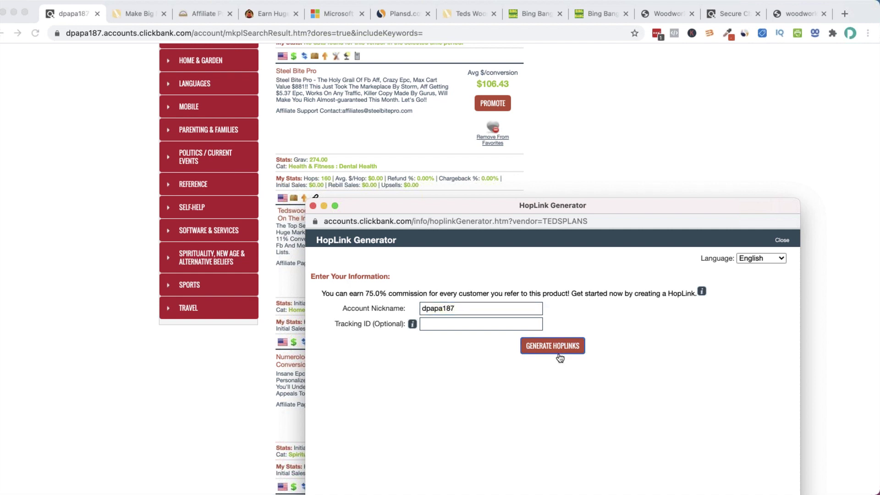
pyautogui.click(749, 423)
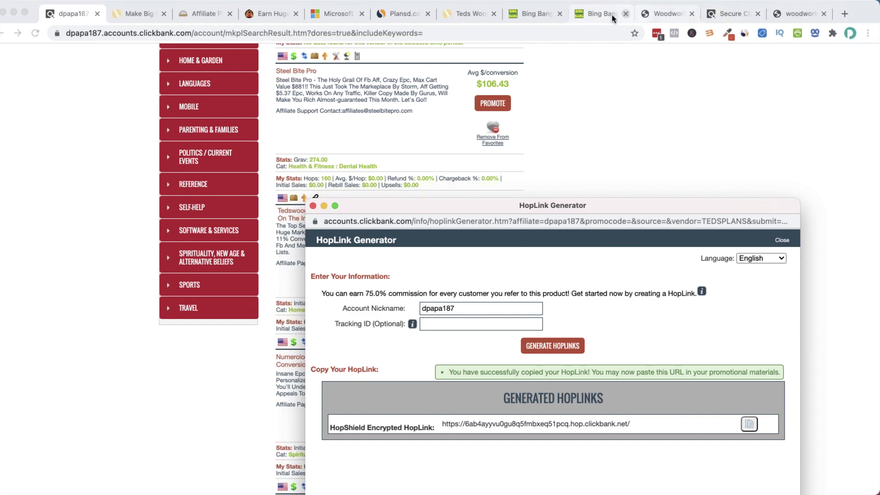
pyautogui.click(595, 14)
pyautogui.click(528, 15)
# Paste the HopLink as the primary URL and save the Woodworking Bing Ads link
pyautogui.press('super+v')
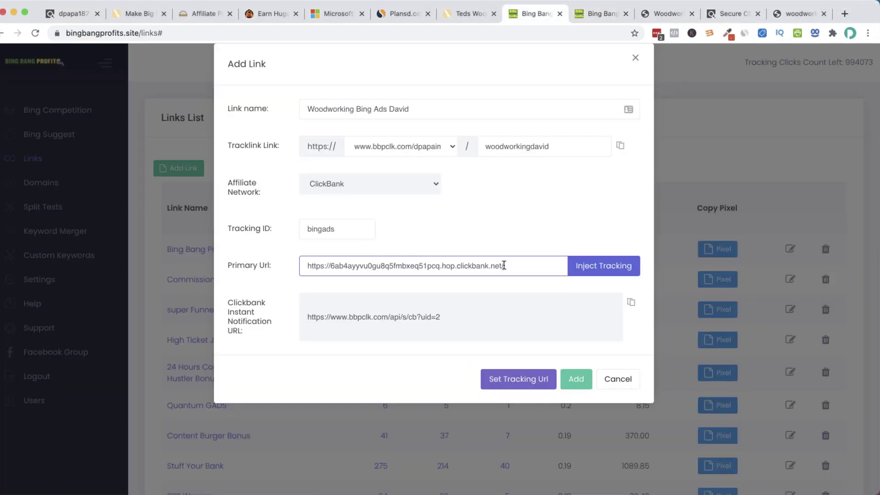
pyautogui.click(591, 265)
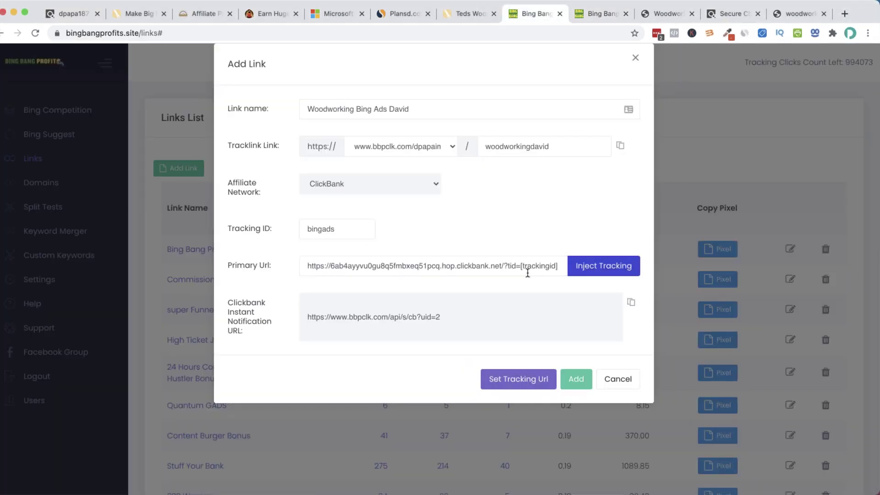
pyautogui.moveTo(560, 265); pyautogui.dragTo(300, 265)
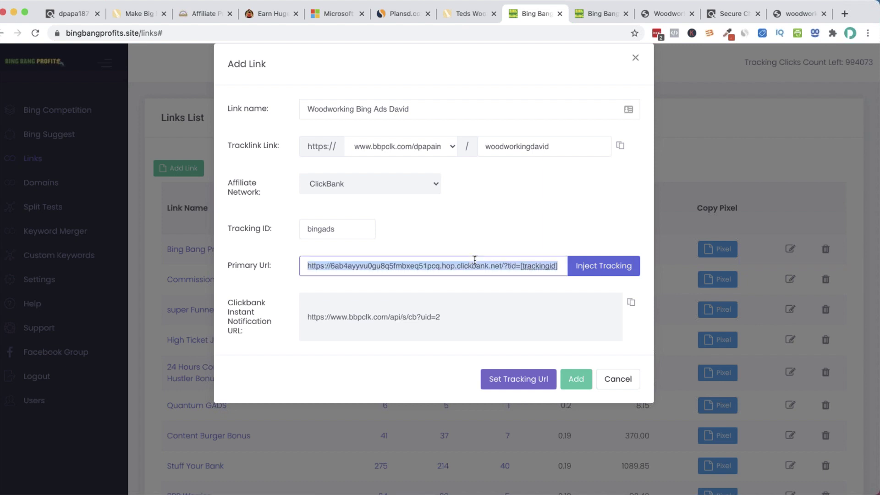
pyautogui.click(334, 228)
pyautogui.doubleClick(307, 228)
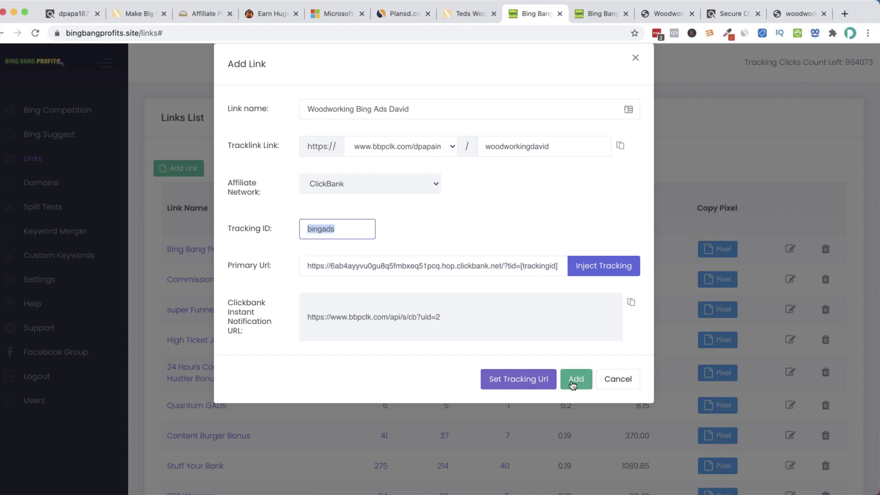
pyautogui.click(568, 379)
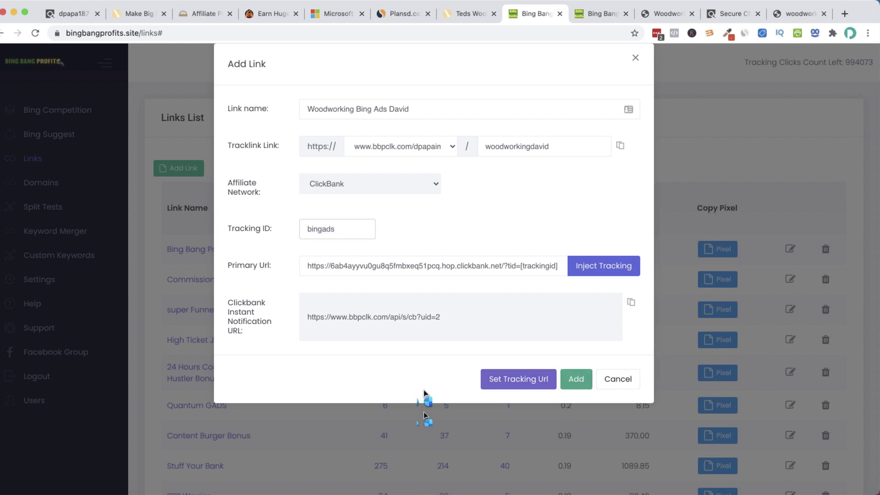
# Set the link as tracking URL for the TedsWoodworking campaign's Woodworking ad group
pyautogui.scroll(-20, 654, 302)
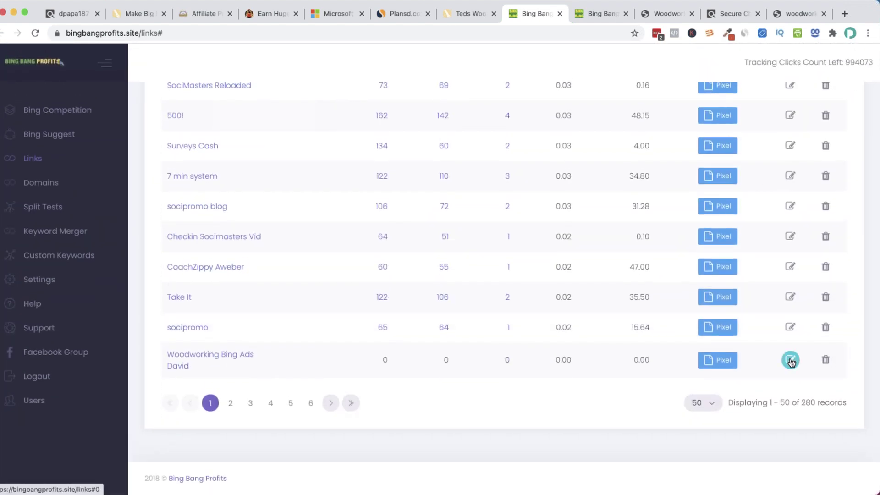
pyautogui.click(790, 361)
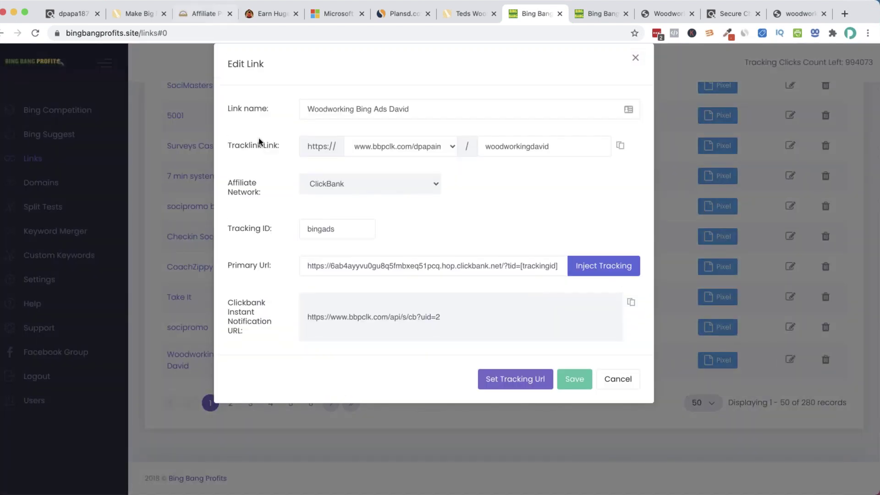
pyautogui.click(531, 383)
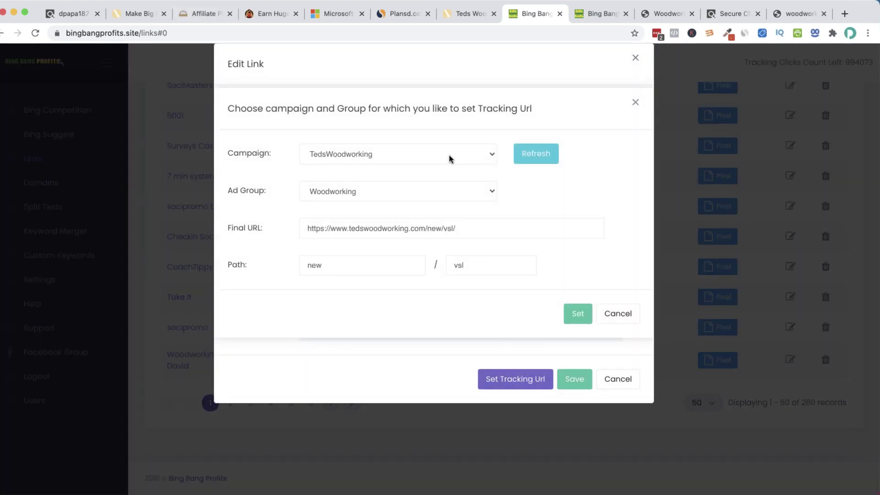
pyautogui.click(449, 159)
pyautogui.click(516, 137)
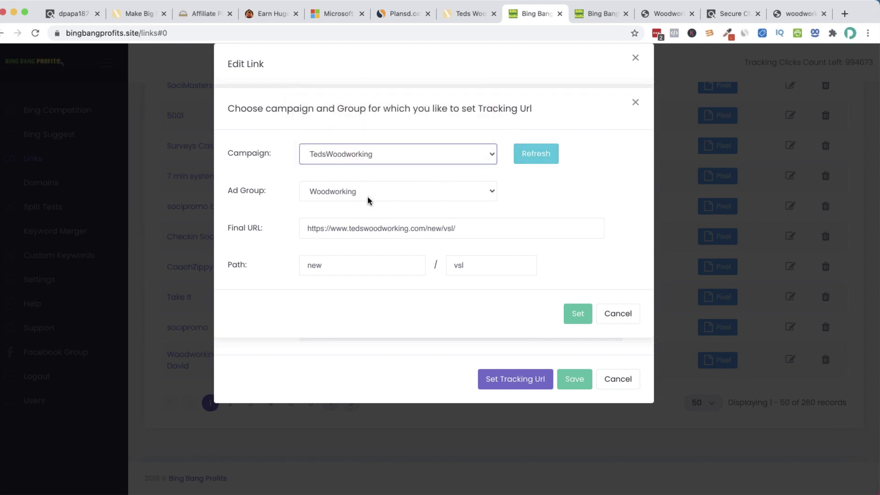
pyautogui.click(576, 313)
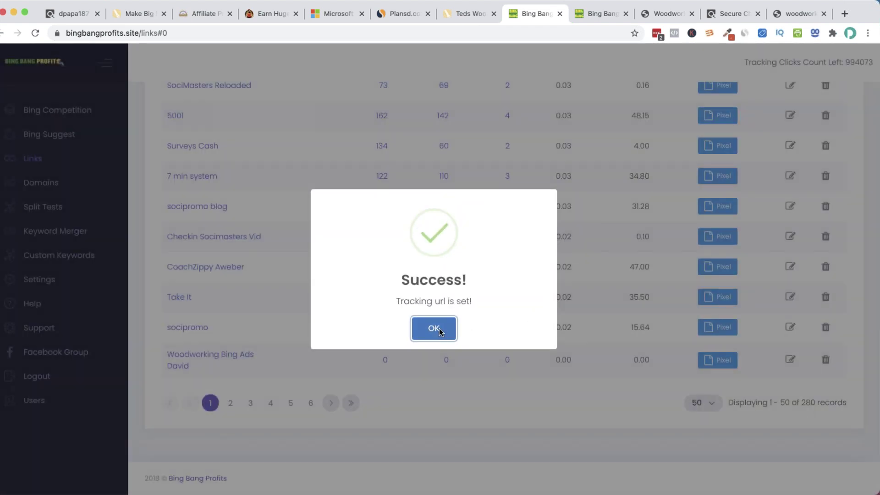
pyautogui.click(439, 328)
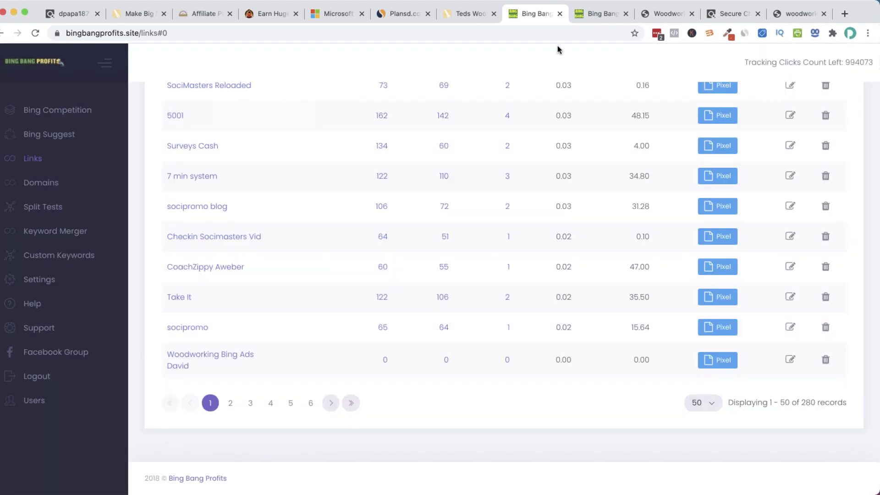
pyautogui.click(332, 17)
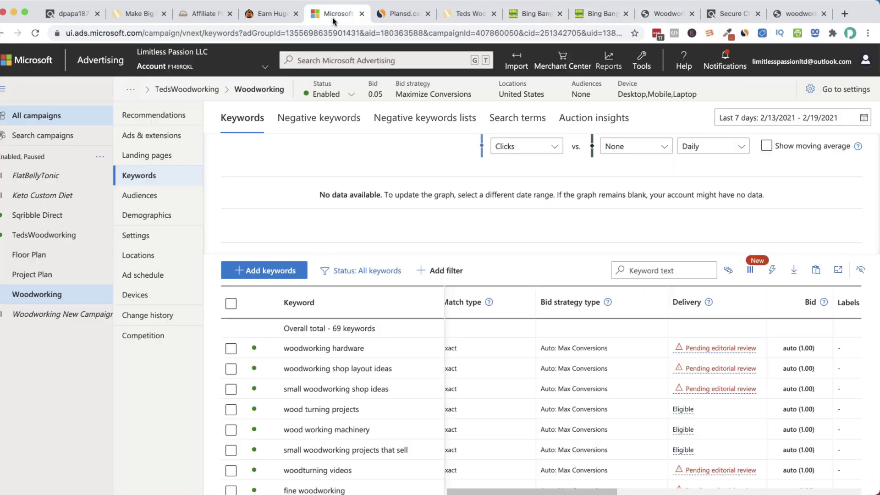
# Show the Woodworking ad group's ads under Ads & extensions
pyautogui.click(147, 136)
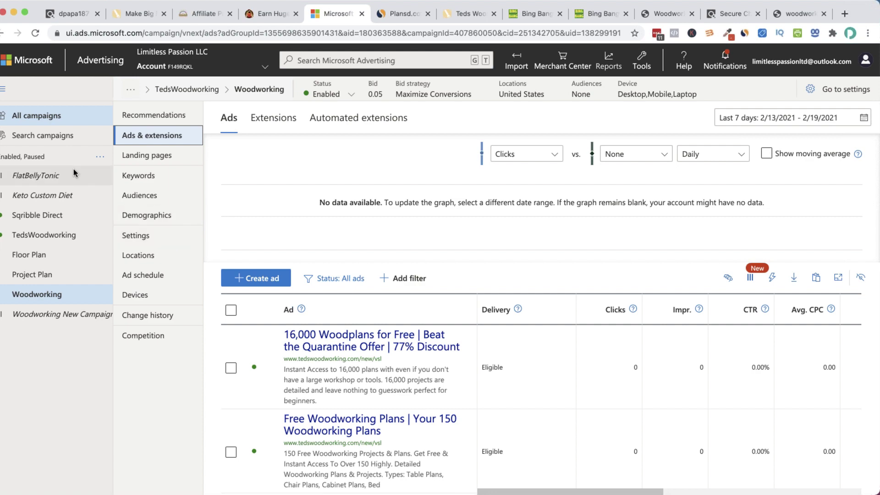
pyautogui.scroll(-3, 432, 361)
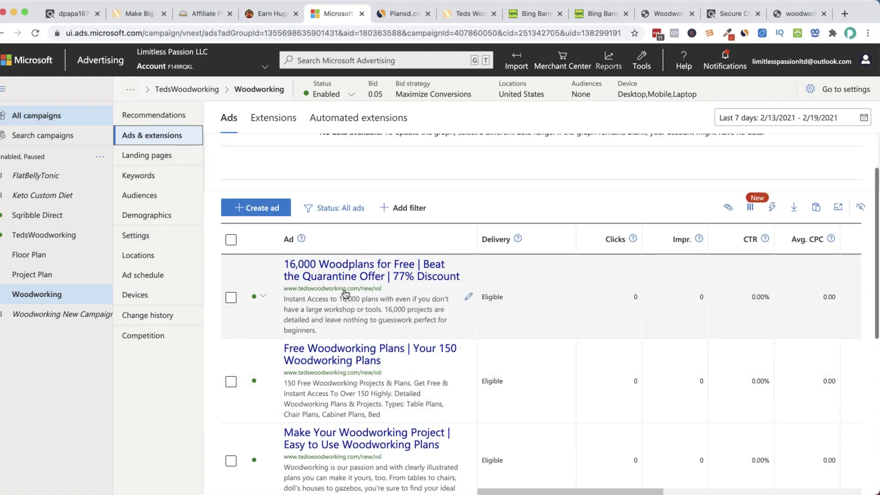
pyautogui.scroll(-2, 442, 350)
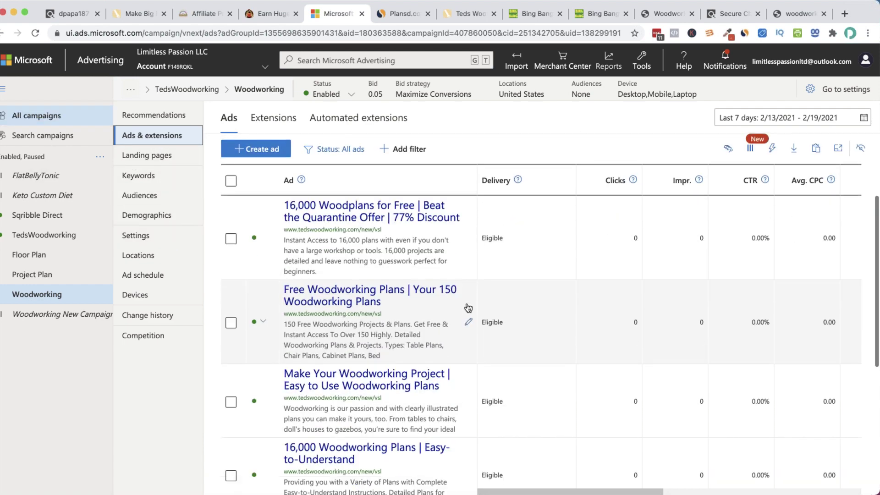
pyautogui.scroll(3, 487, 231)
pyautogui.hscroll(1, 503, 318)
pyautogui.hscroll(-1, 503, 318)
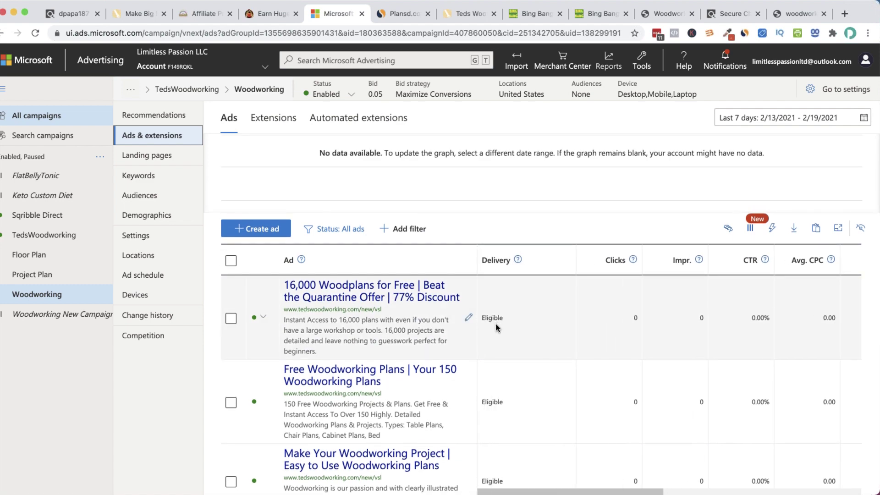
pyautogui.scroll(-1, 497, 316)
pyautogui.scroll(-6, 498, 311)
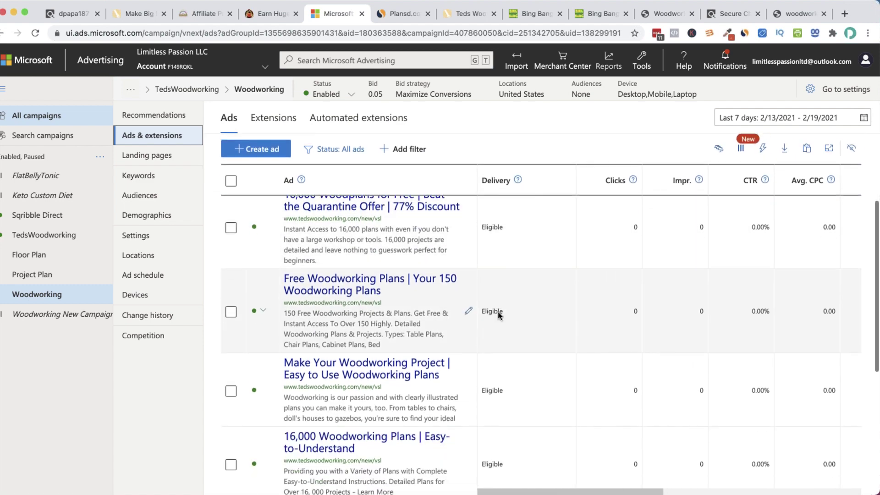
pyautogui.scroll(8, 497, 312)
pyautogui.scroll(-3, 498, 311)
pyautogui.scroll(-1, 492, 309)
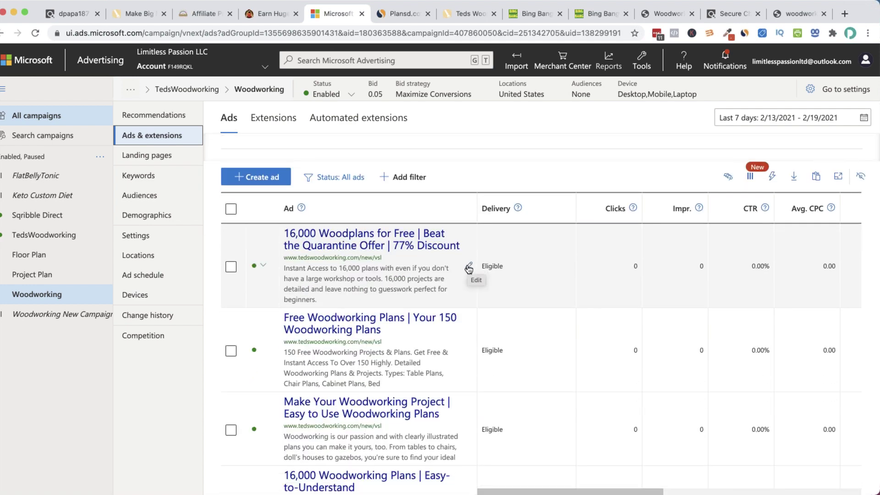
# Edit the first ad and check its tracking template uses the Bing Bang Profits link
pyautogui.click(468, 267)
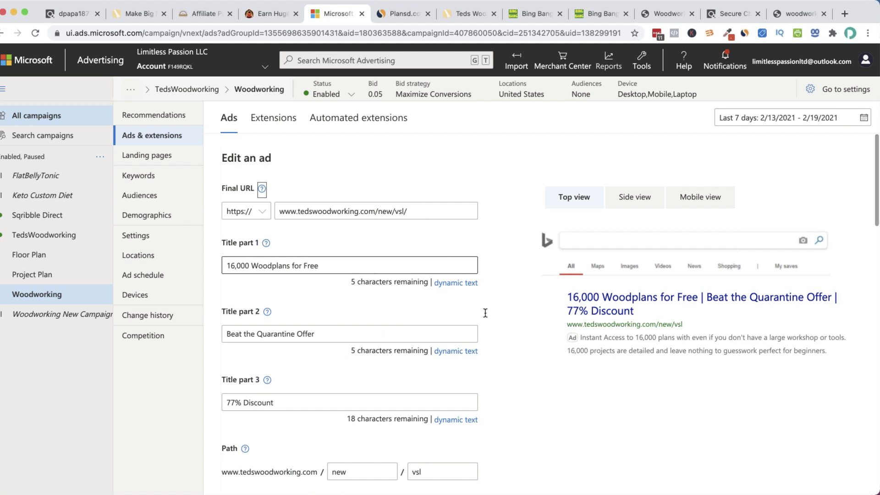
pyautogui.scroll(-10, 485, 312)
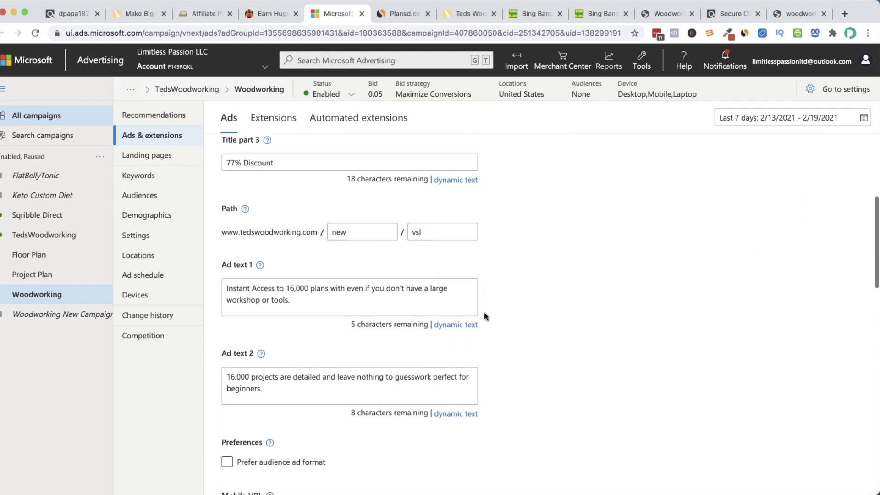
pyautogui.scroll(-3, 484, 314)
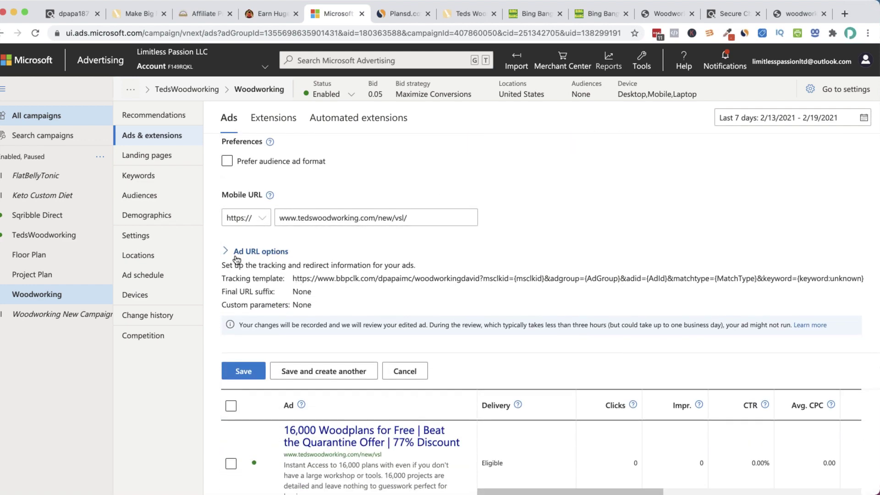
pyautogui.click(250, 251)
pyautogui.moveTo(227, 315); pyautogui.dragTo(118, 315)
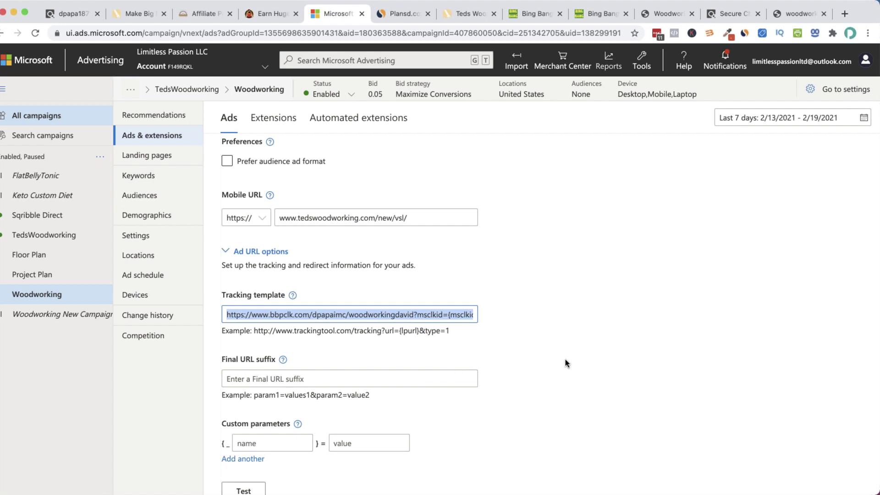
pyautogui.scroll(10, 566, 357)
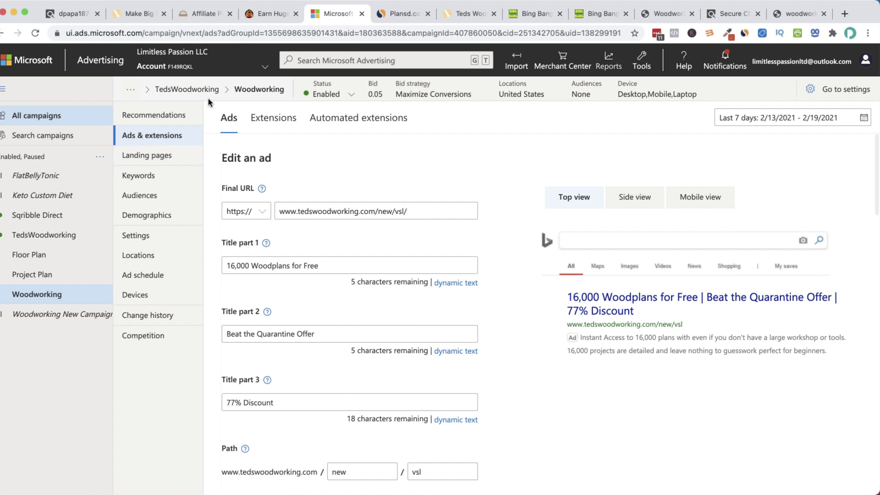
pyautogui.click(610, 16)
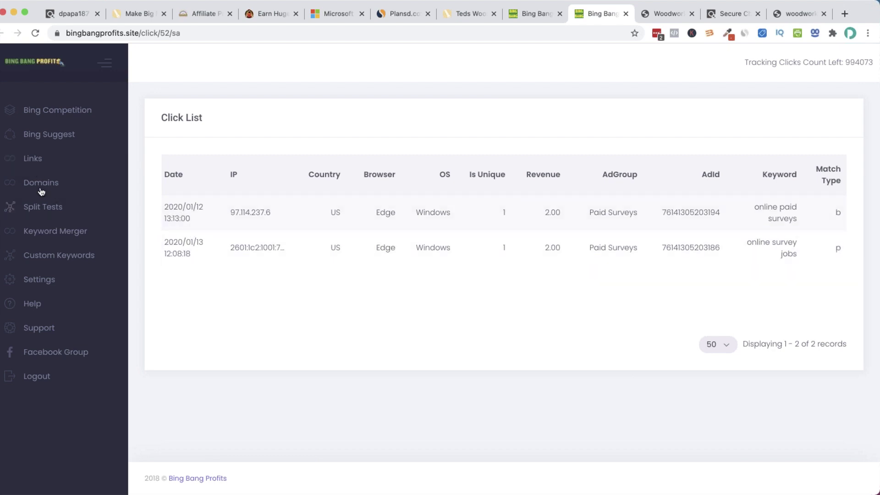
# Open the Bing Split Tests list and begin adding a new split test
pyautogui.click(48, 211)
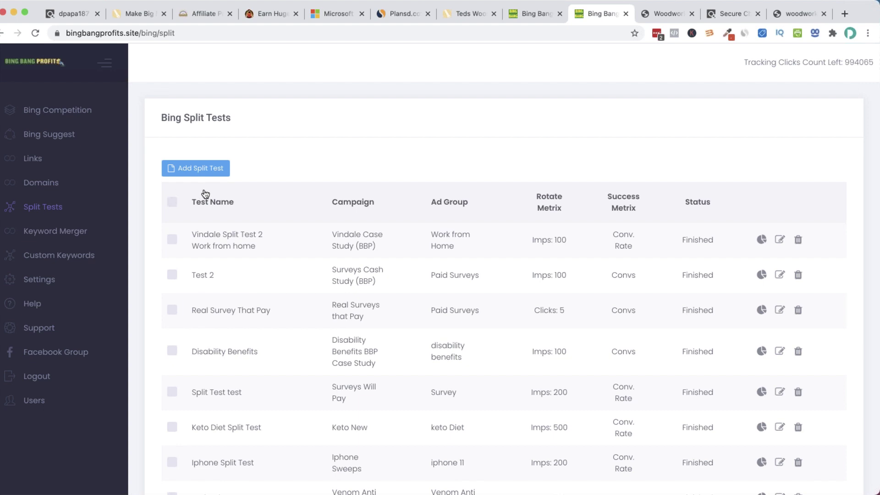
pyautogui.click(214, 172)
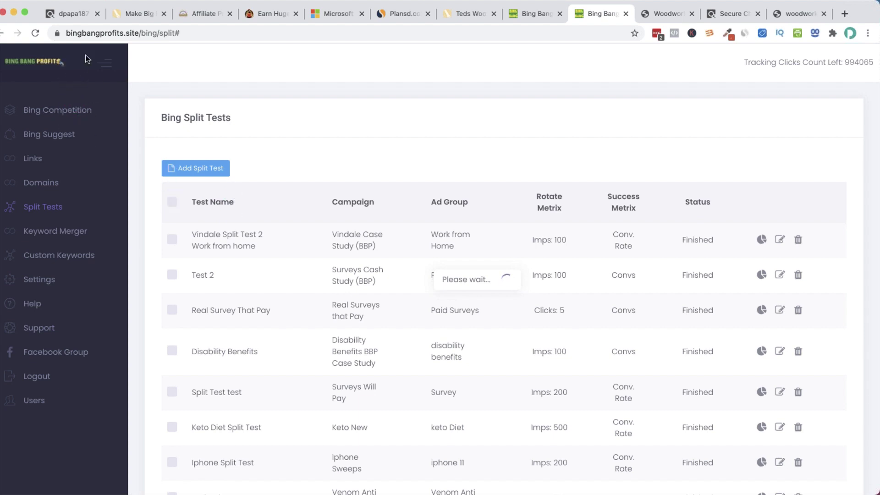
pyautogui.moveTo(641, 2)
pyautogui.click(660, 15)
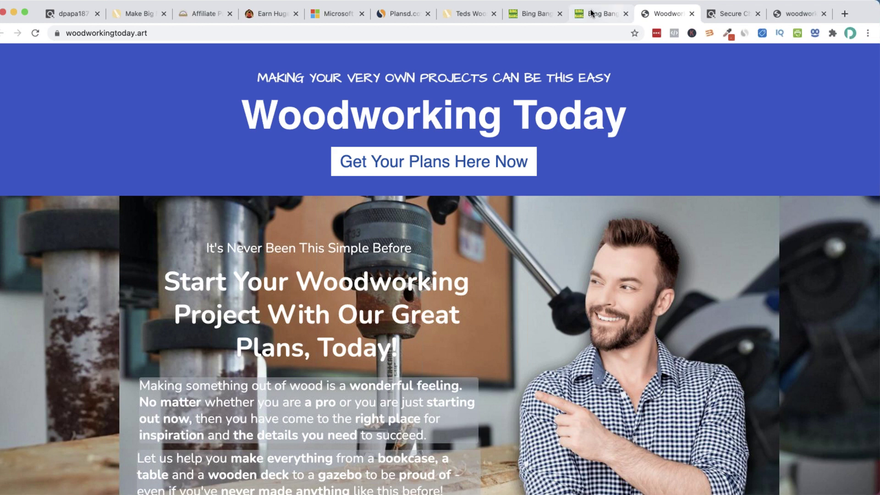
# Go from the Woodworking Today page back to the Bing Bang Profits Links list
pyautogui.click(574, 15)
pyautogui.click(533, 15)
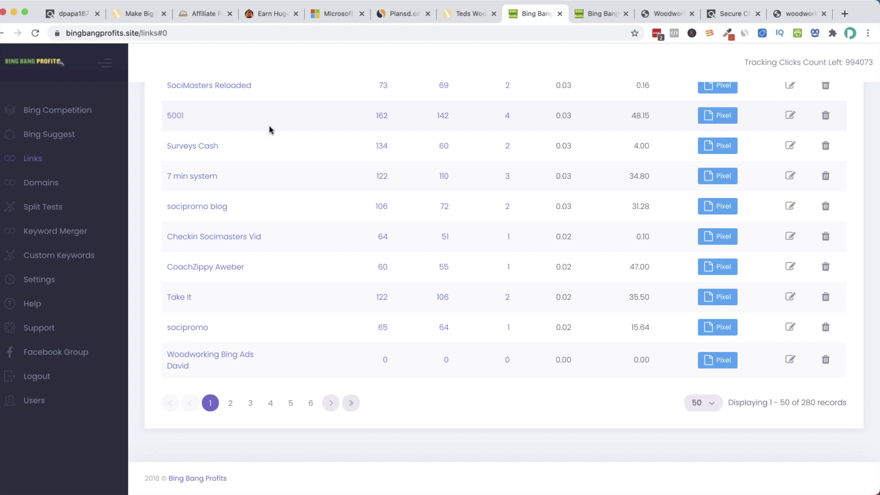
# Reload the Links list from its top, then bring back the ClickBank marketplace results
pyautogui.scroll(20, 279, 136)
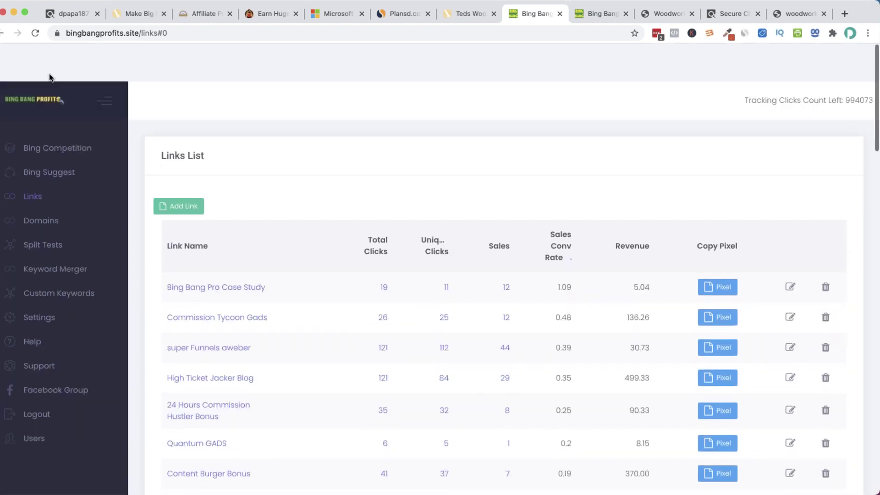
pyautogui.click(48, 64)
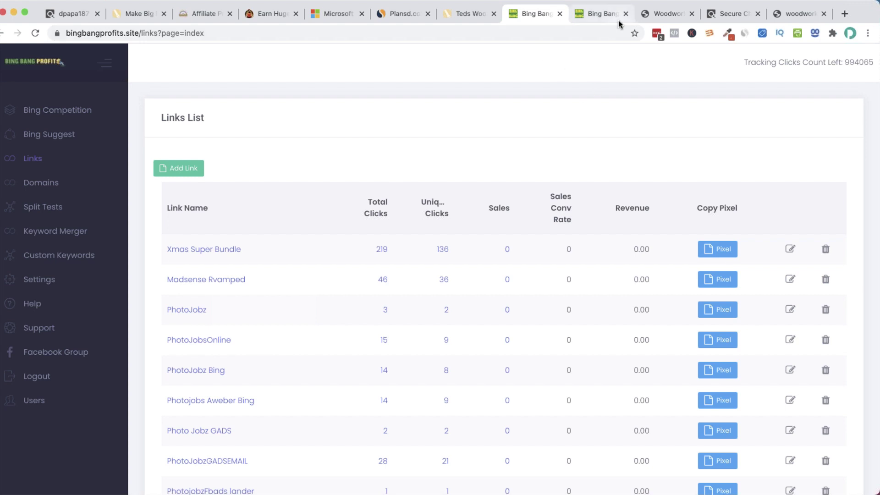
pyautogui.click(69, 13)
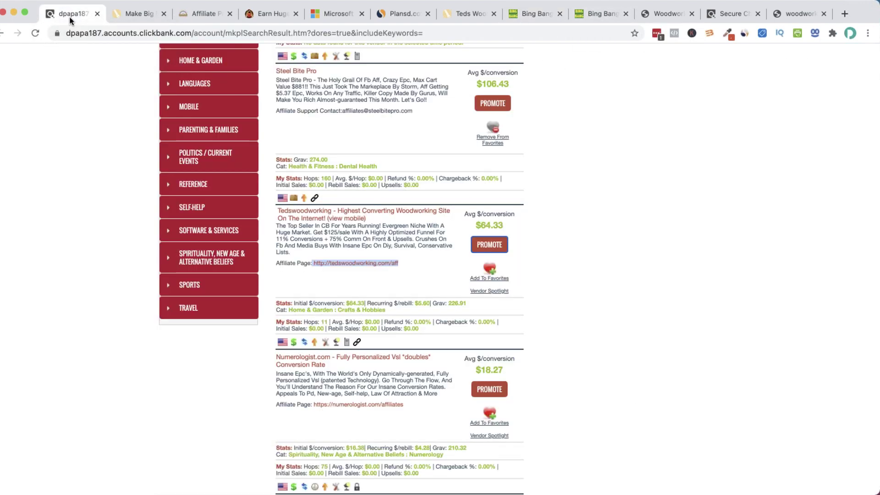
# Sign in to ClickBank using the saved LastPass login
pyautogui.scroll(10, 604, 170)
pyautogui.click(243, 67)
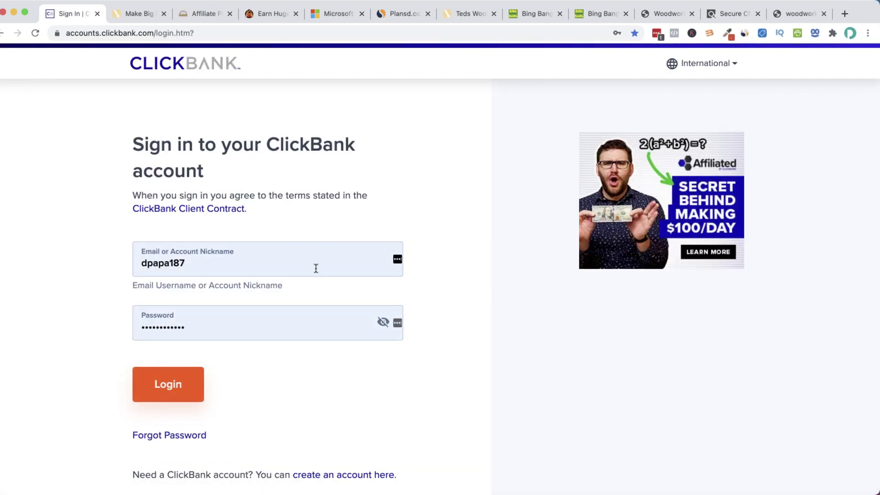
pyautogui.click(656, 36)
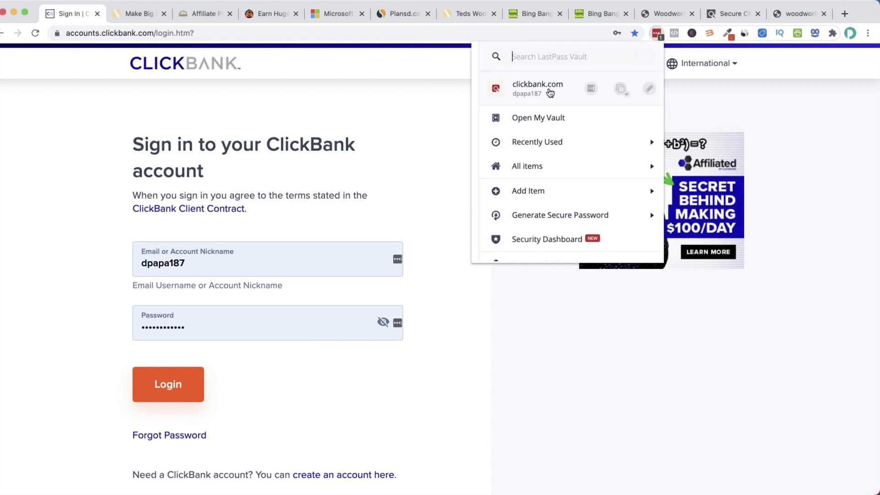
pyautogui.click(530, 88)
pyautogui.click(181, 383)
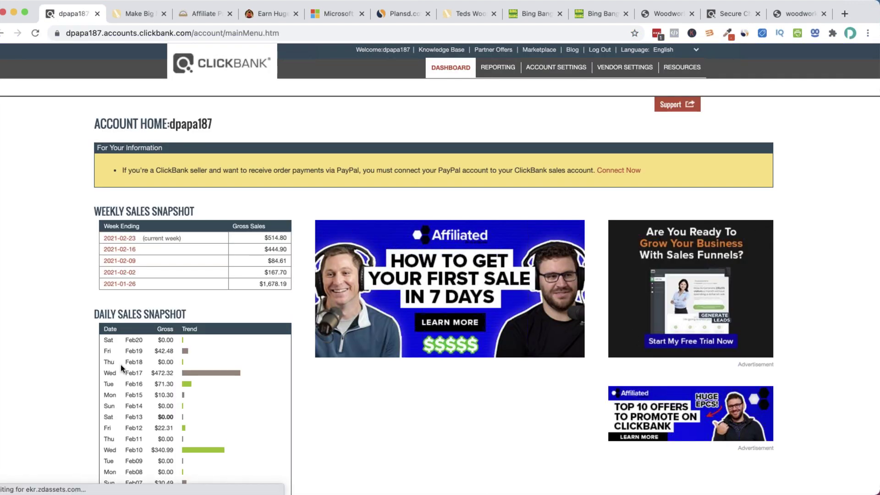
# Show the AFFILIATE transaction quality stats on the dashboard, with $514.80 for the current week
pyautogui.scroll(-3, 121, 365)
pyautogui.scroll(-5, 121, 367)
pyautogui.click(260, 331)
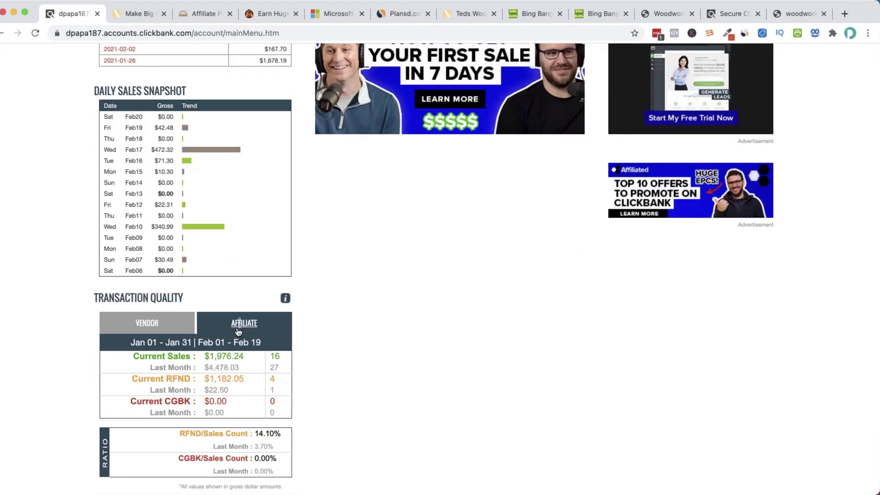
pyautogui.scroll(4, 235, 334)
pyautogui.scroll(-1, 238, 333)
pyautogui.scroll(3, 237, 333)
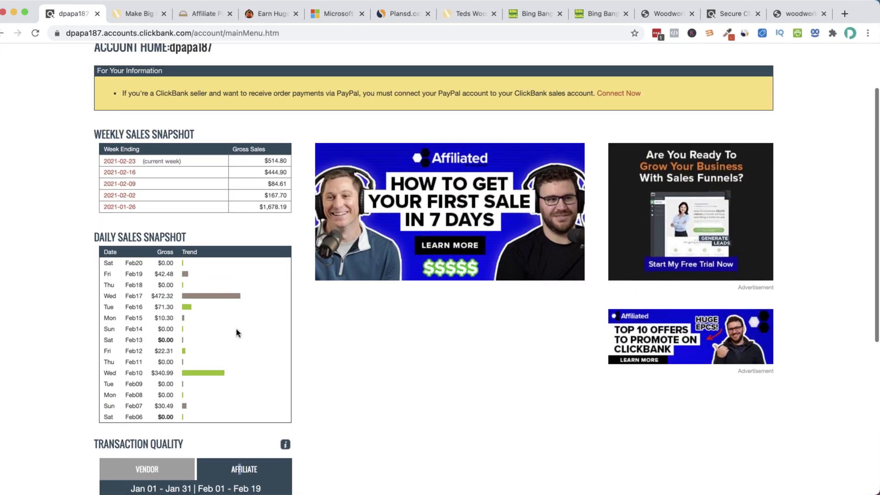